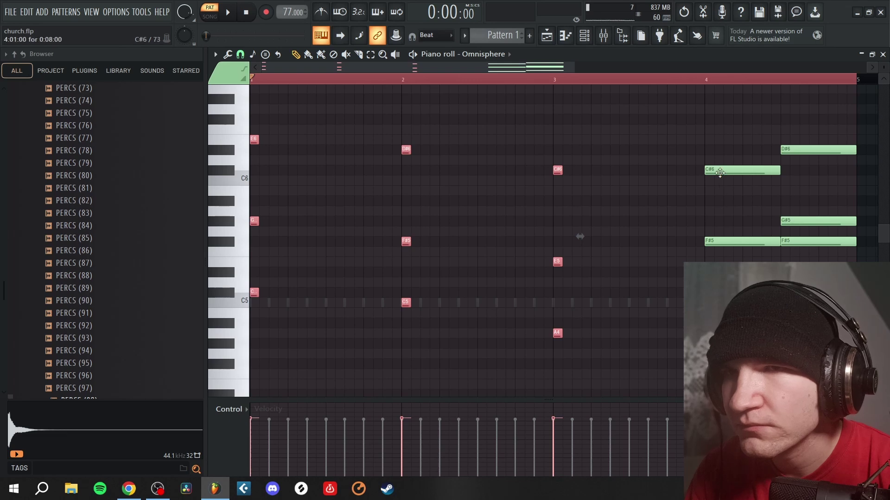
Step: Lower the first chord of bar 4 so its top notes sit on G#5 and E5, and play it back
drag(703, 201, 700, 211)
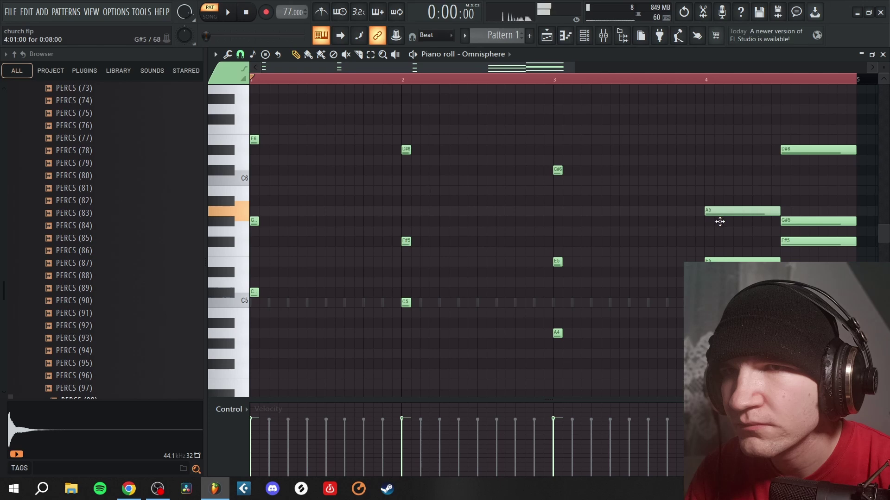
drag(720, 221, 720, 222)
key(space)
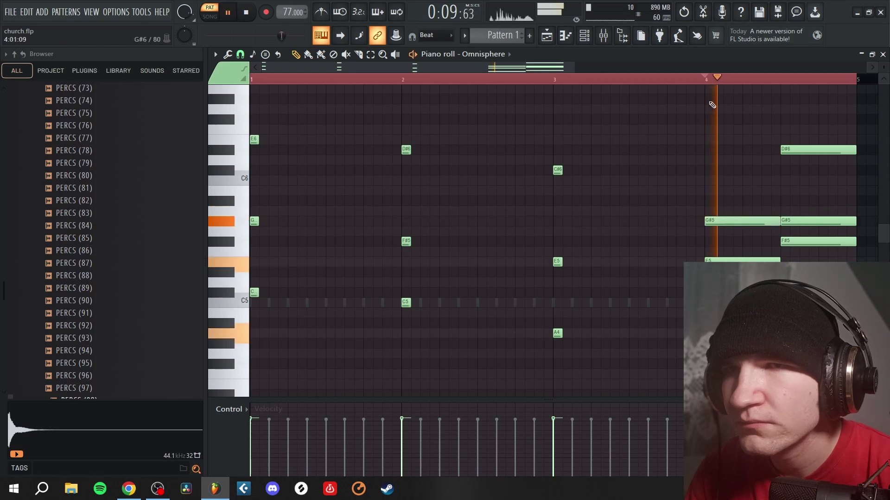
key(space)
Step: Delete the D#6 and G#5 notes from the last chord of bar 4 and play the bar back
right_click(799, 150)
right_click(799, 221)
right_click(800, 241)
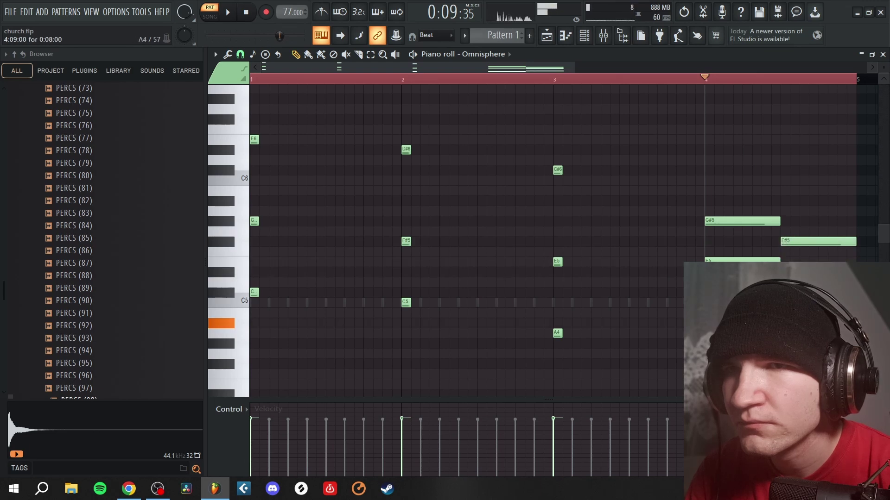
key(space)
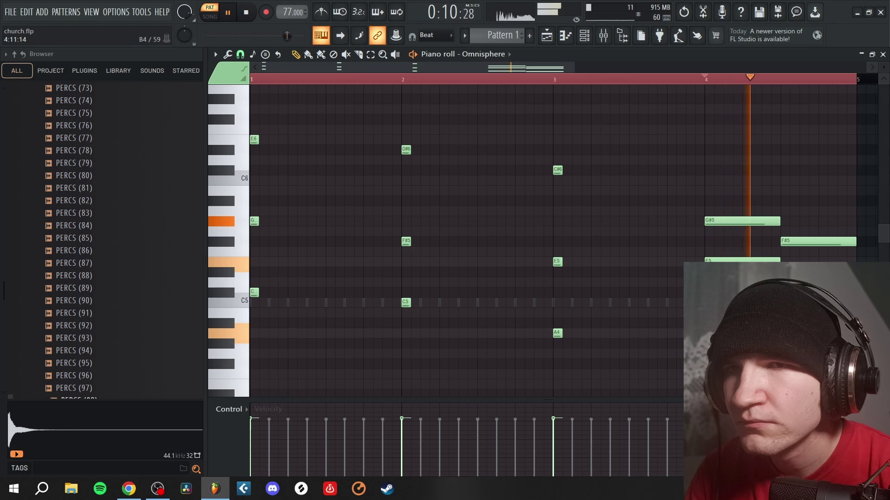
key(space)
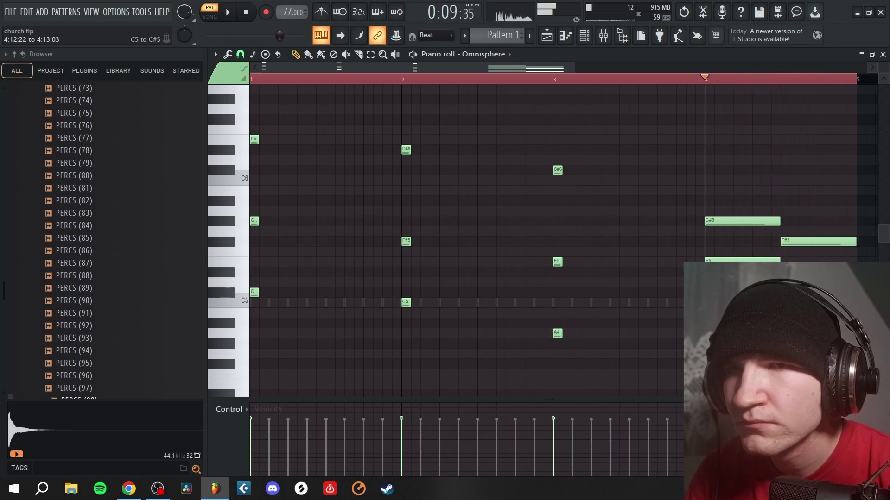
key(space)
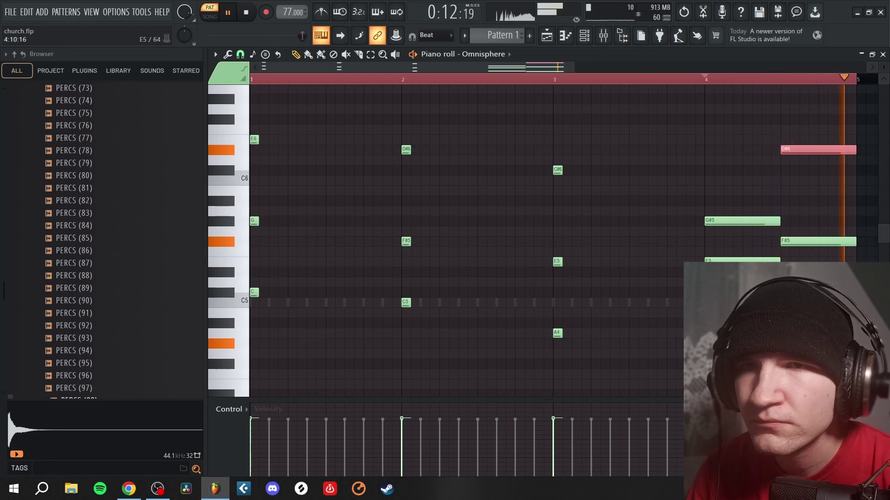
Step: Shorten the notes of both bar 4 chords to one step each and play the pattern
key(space)
key(space)
drag(836, 208, 681, 223)
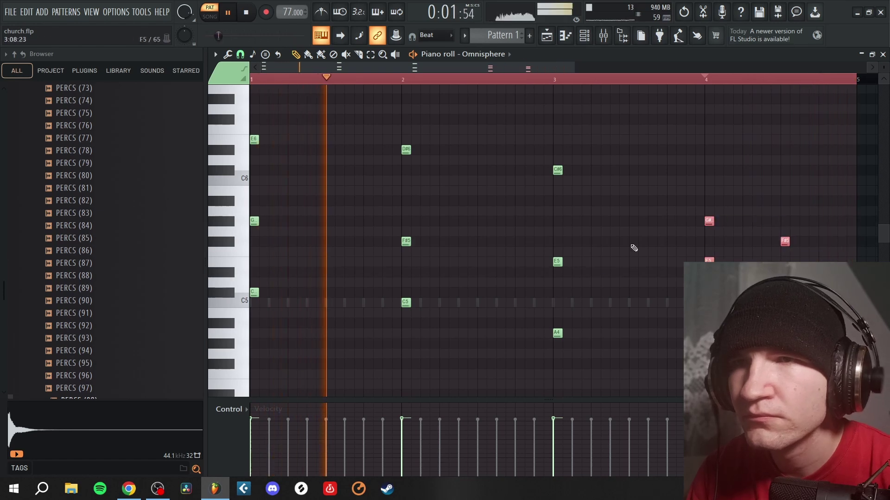
key(space)
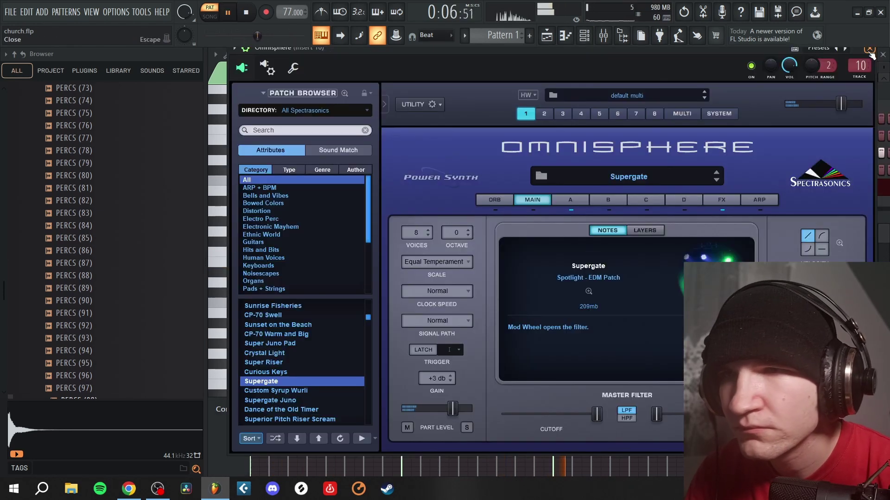
Step: Close the Omnisphere and channel rack windows and play the chord pattern in the piano roll
click(871, 55)
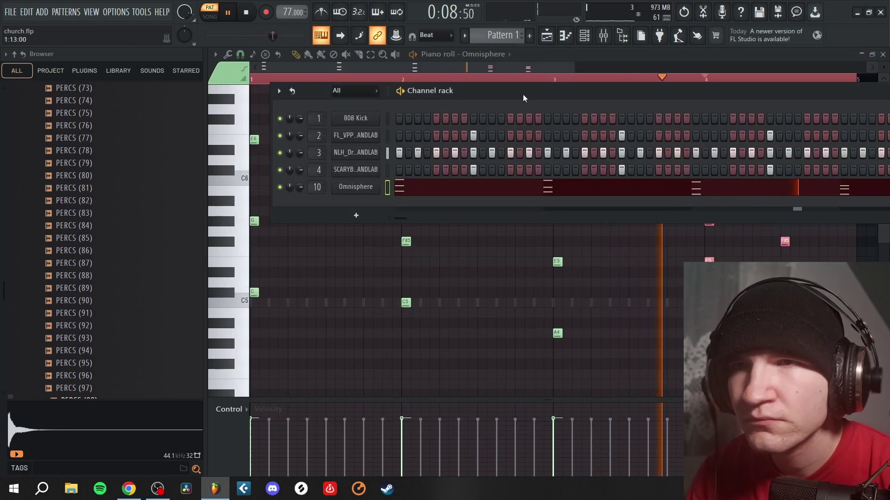
click(535, 57)
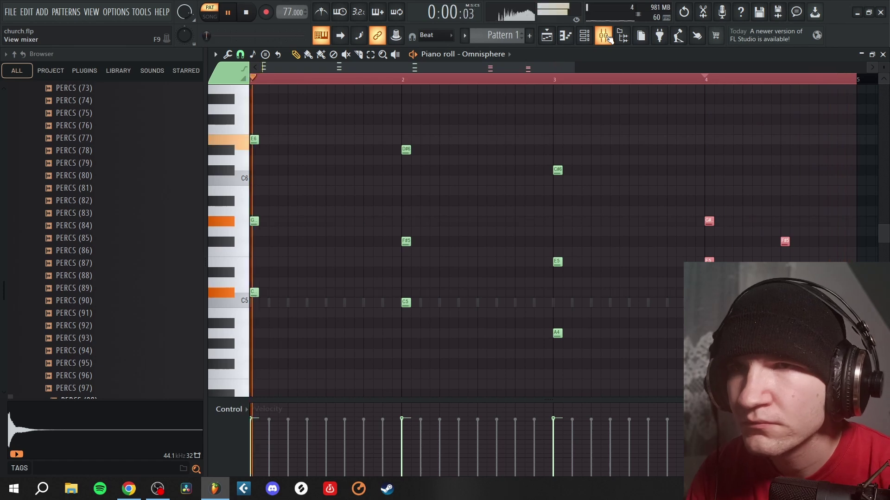
key(space)
key(space)
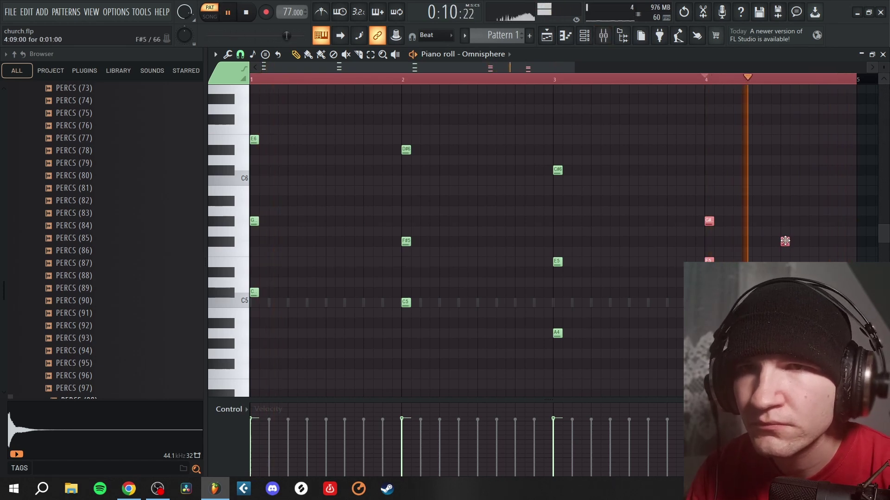
key(space)
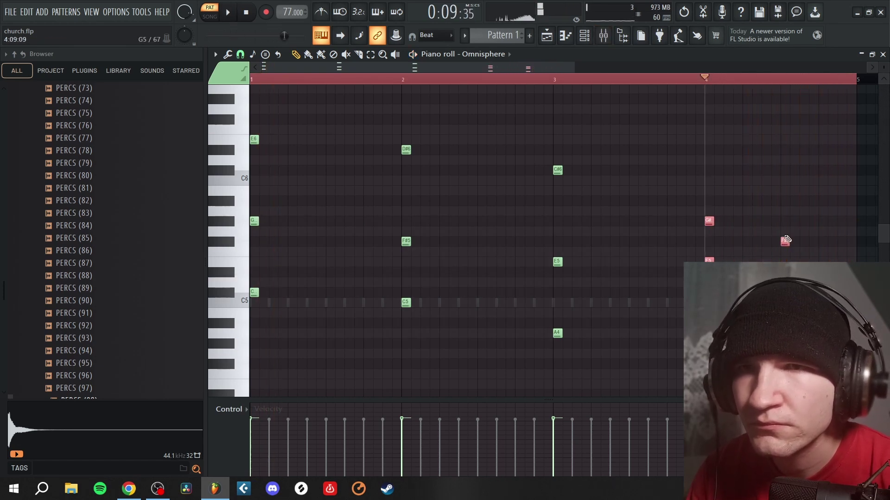
Step: Try the last chord of bar 4 two steps further on, starting at 4:11, and play it
key(space)
key(shift+Right)
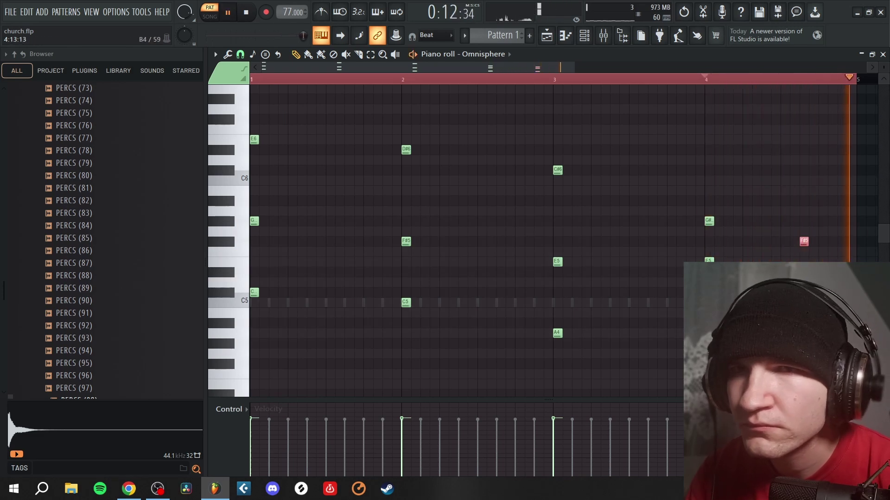
key(space)
key(space)
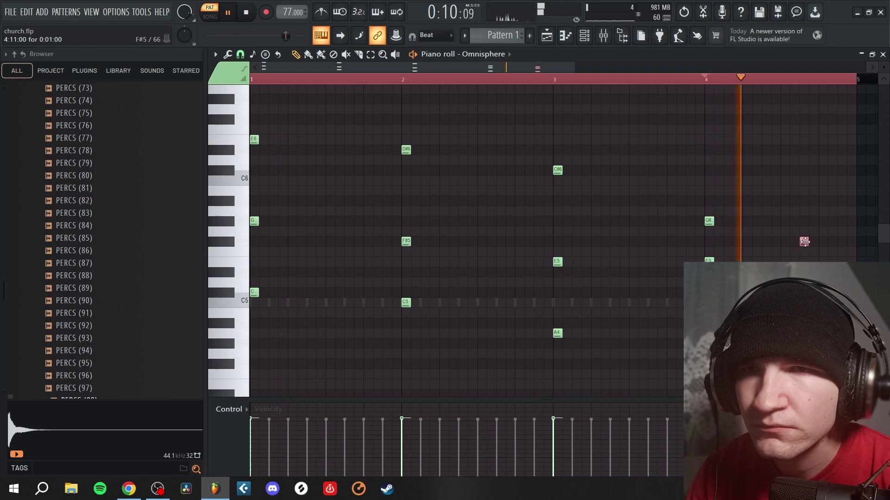
Step: Try the last chord of bar 4 earlier, starting at 4:05, and listen to the timing
drag(804, 241, 774, 247)
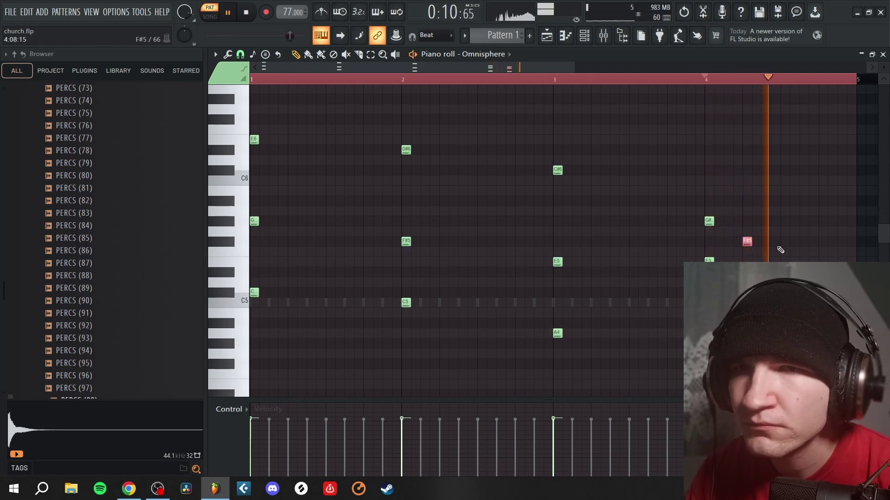
key(space)
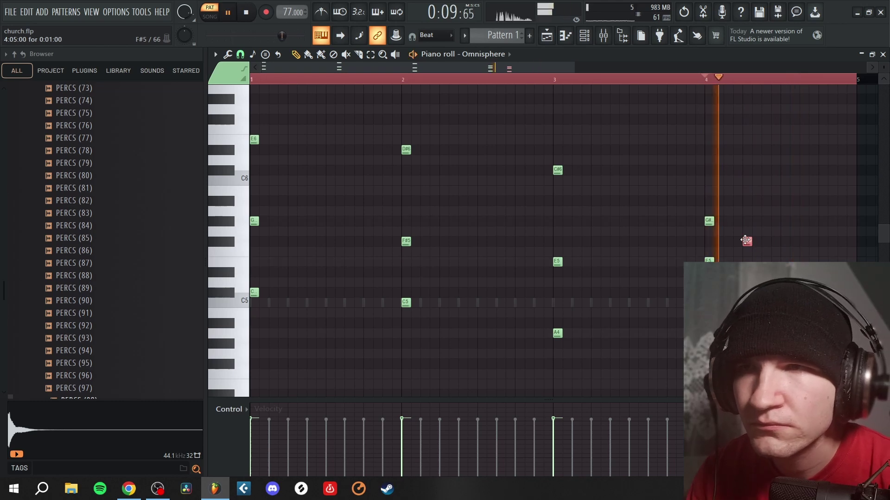
Step: Return the last chord of bar 4 to 4:09 and check its timing against the metronome
click(320, 13)
key(space)
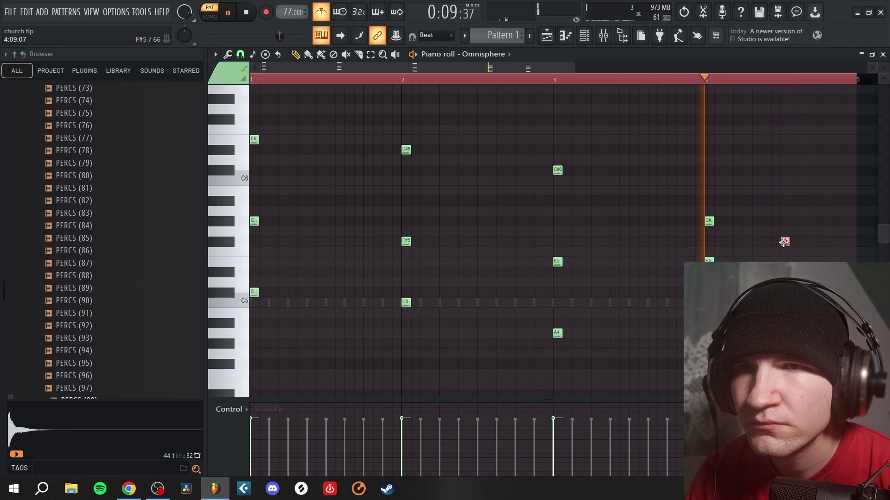
click(327, 14)
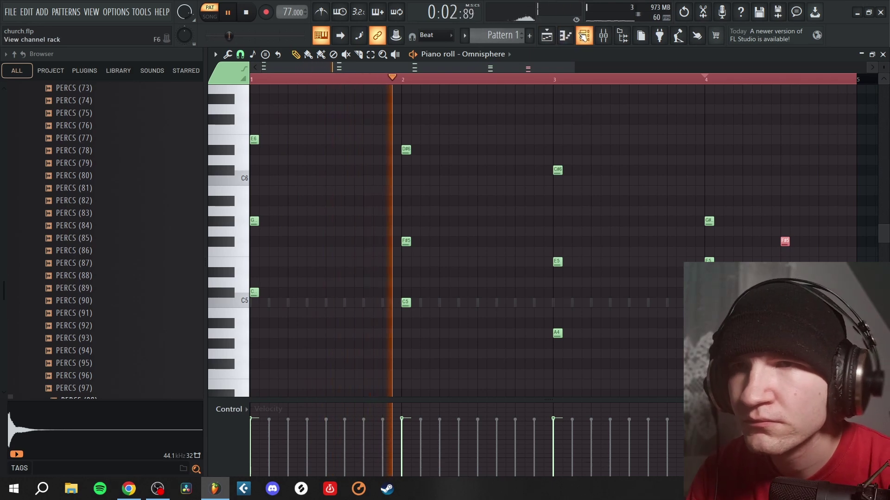
Step: Load the ValhallaVintageVerb effect into slot 6 of mixer Insert 10
click(605, 36)
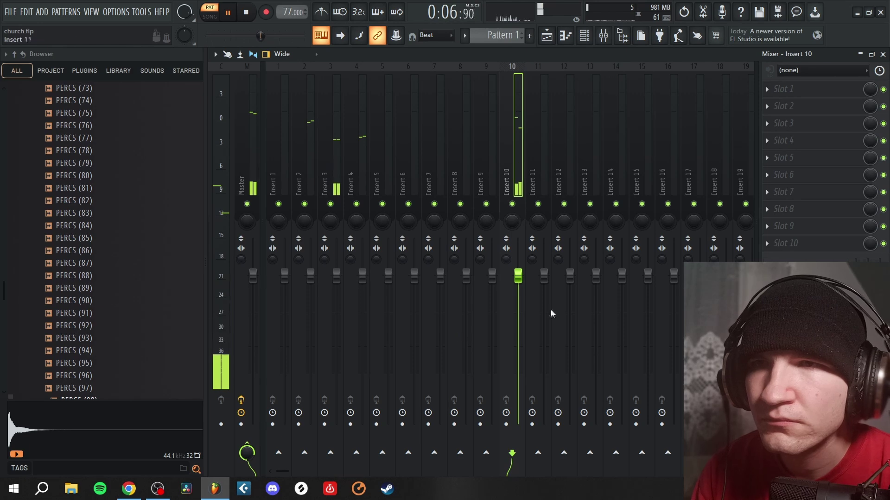
click(771, 174)
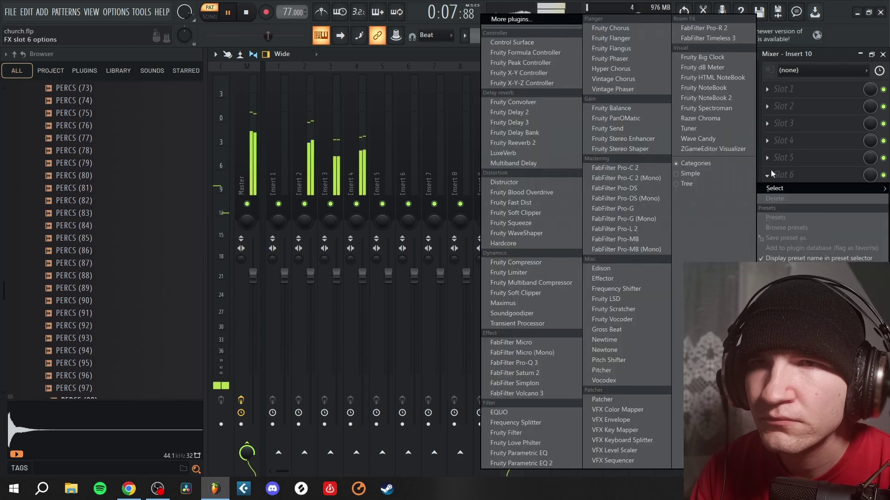
click(543, 22)
text(ver)
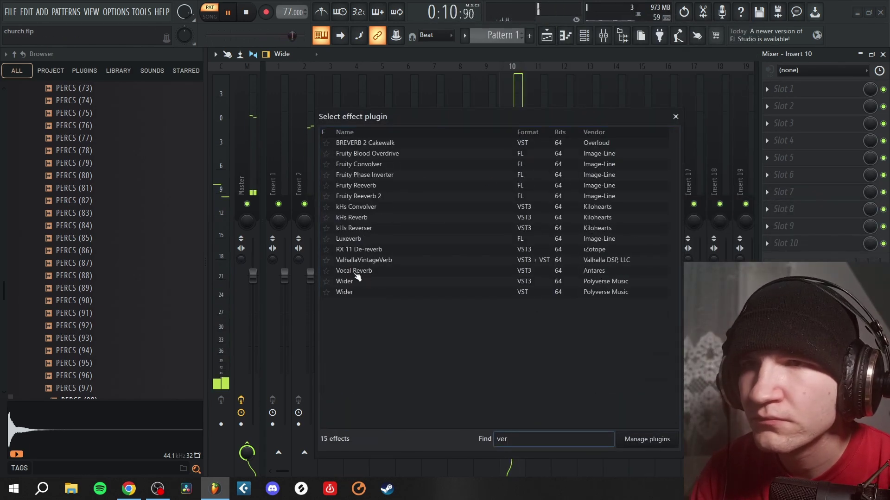
click(375, 262)
Step: Set the ValhallaVintageVerb mix to about 40% and move the reverb down to effect slot 9
drag(296, 235, 311, 357)
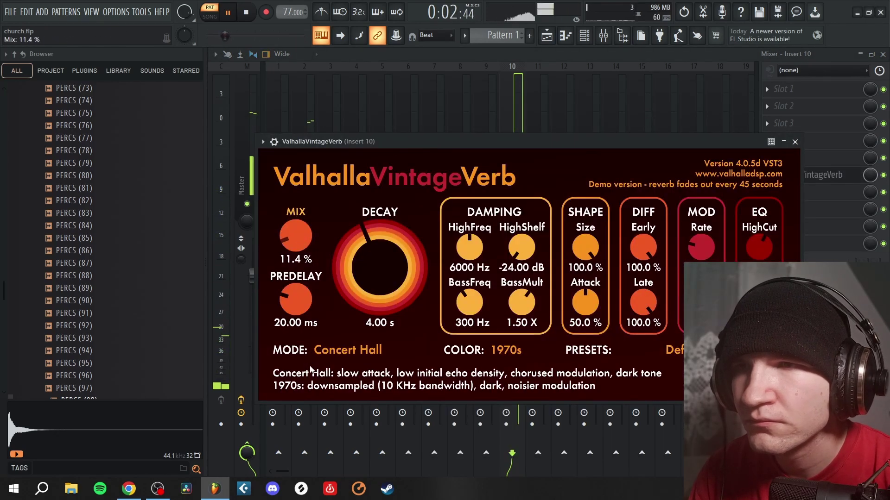
drag(308, 353, 306, 347)
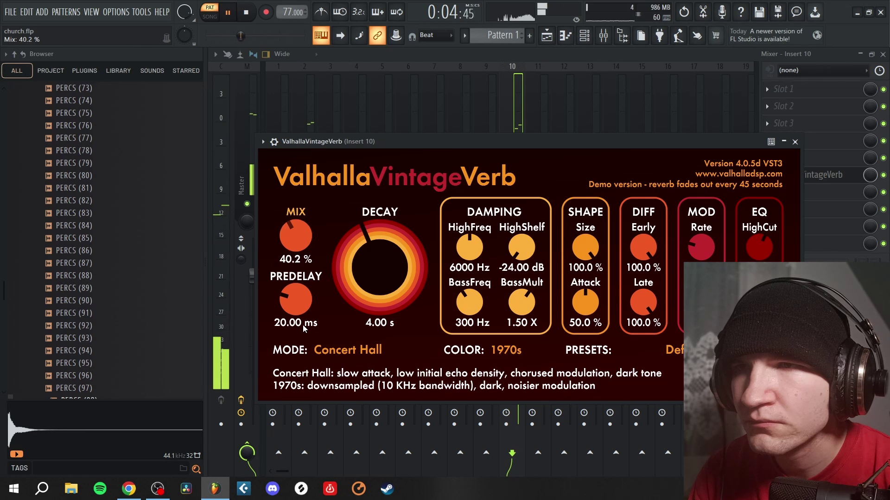
click(795, 141)
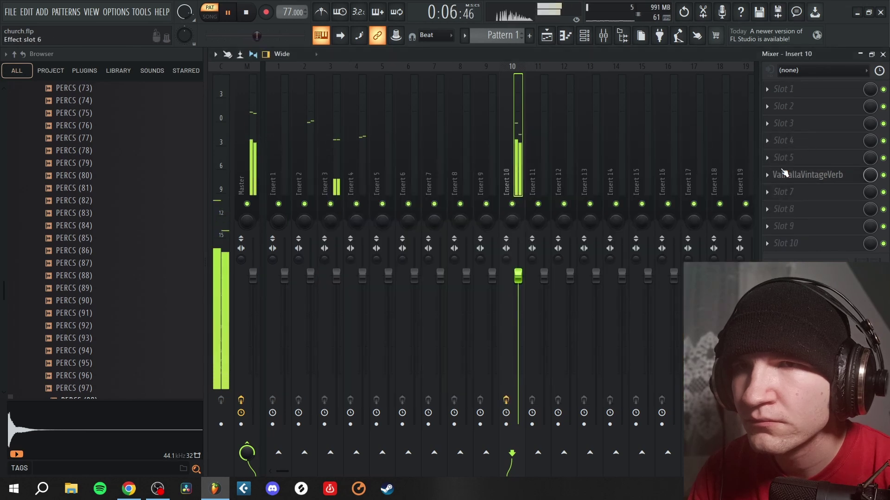
drag(788, 213, 788, 229)
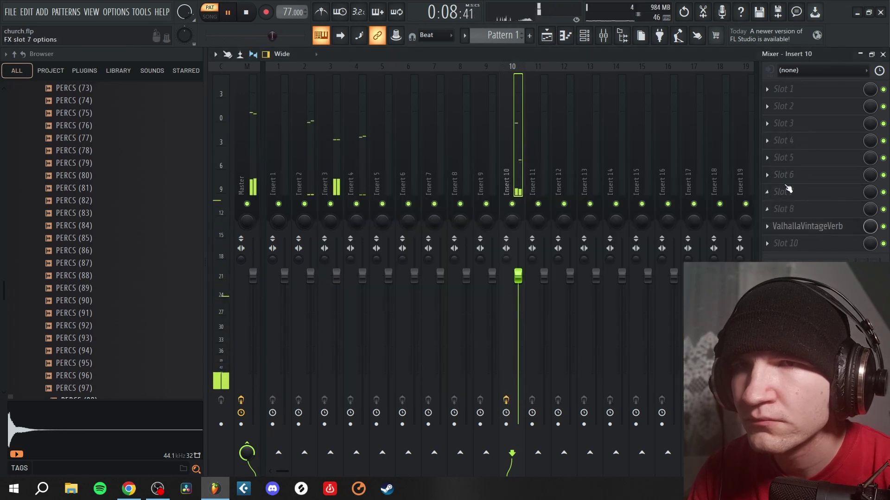
Step: Load the Thermal effect into slot 3 of mixer Insert 10
click(781, 132)
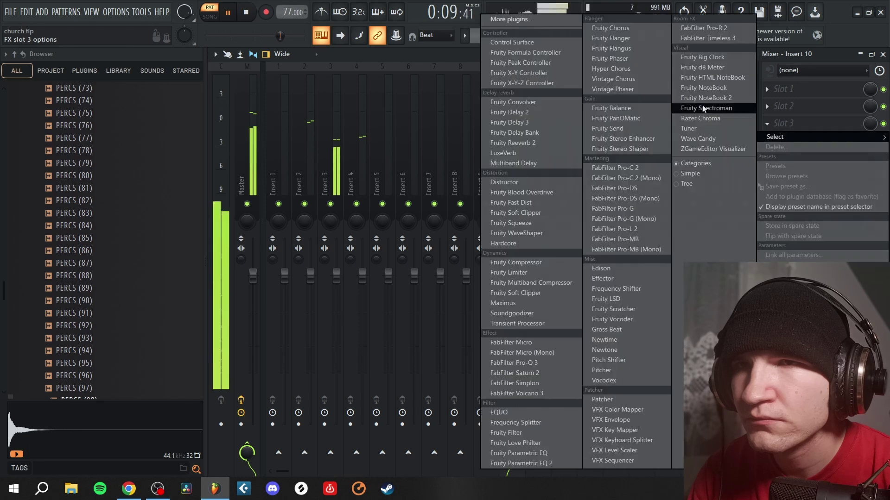
click(550, 23)
text(th)
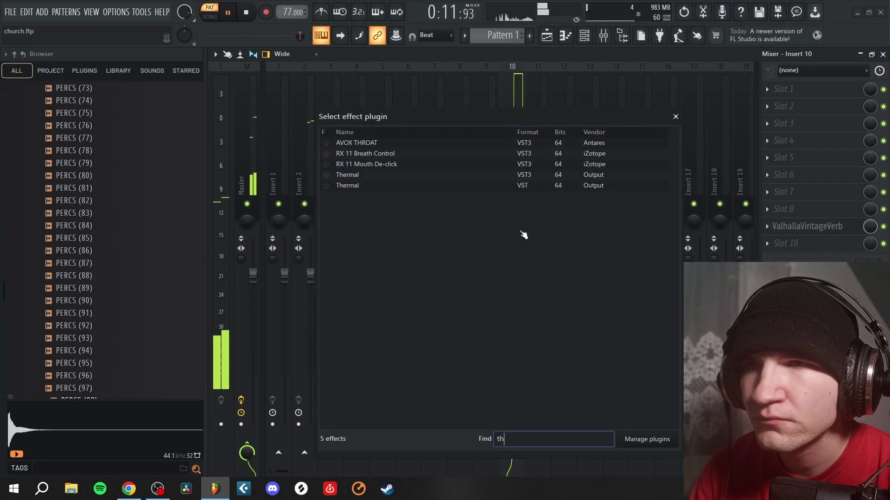
click(370, 177)
double_click(367, 186)
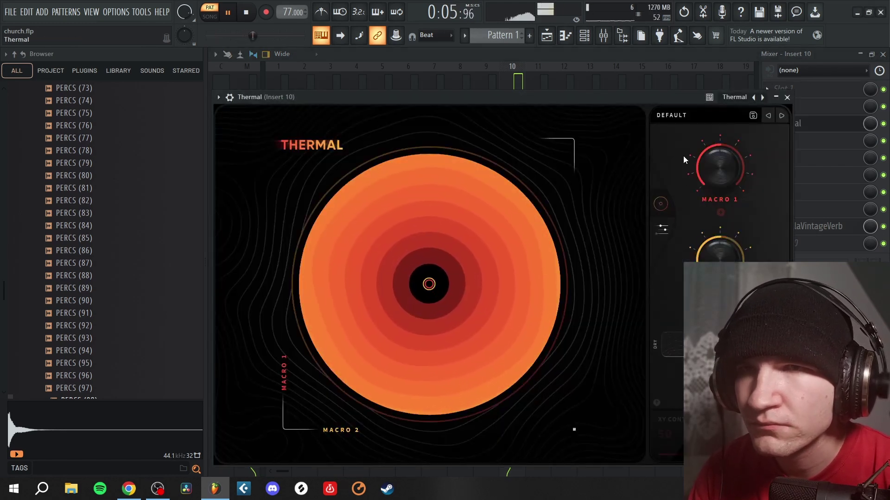
Step: Try the Ultra Shift and Subtle Ether presets from Thermal's Vocals category on the chords
click(694, 116)
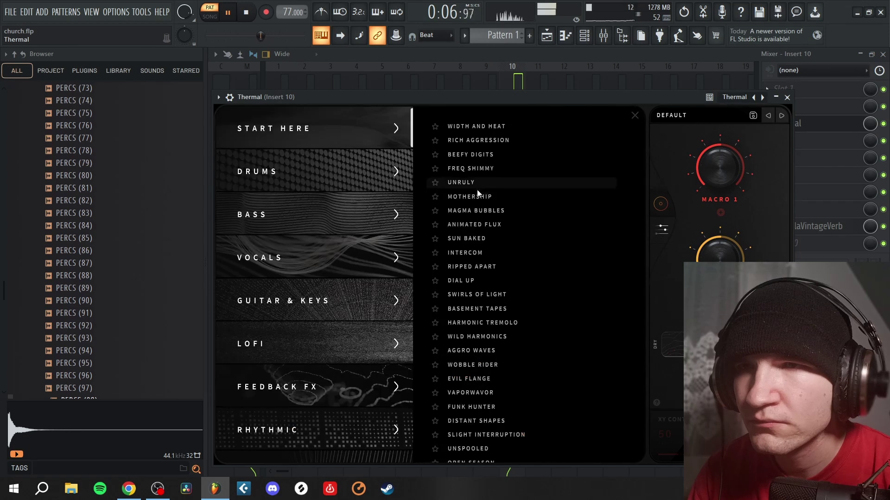
click(303, 262)
click(511, 294)
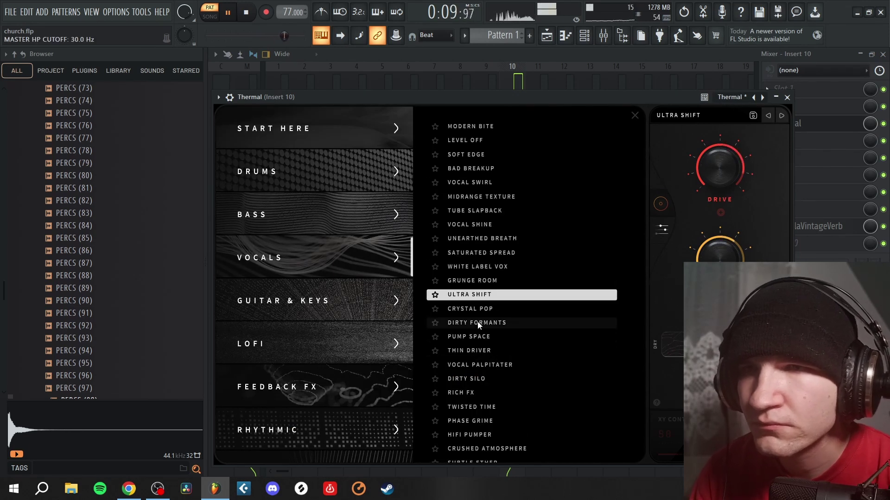
scroll(477, 320, down, 3)
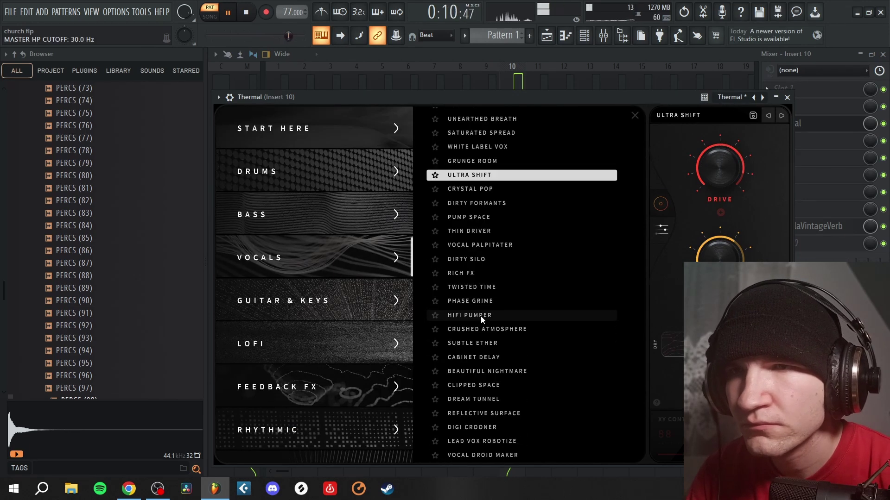
click(476, 342)
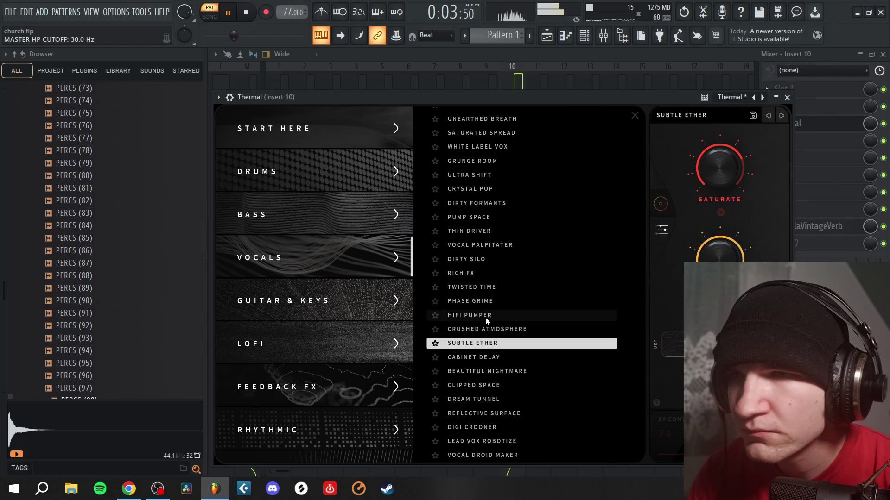
Step: Load the Shred Space preset from Thermal's Guitar & Keys category and close the plugin
click(294, 299)
click(518, 253)
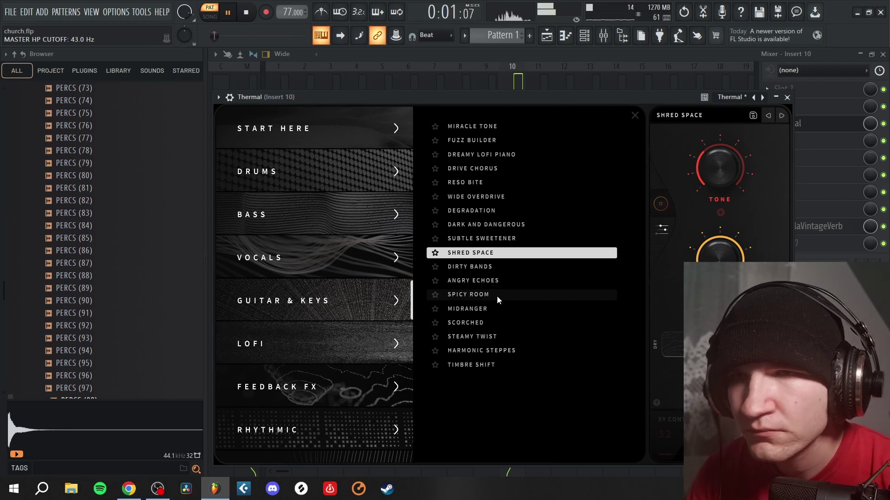
click(786, 98)
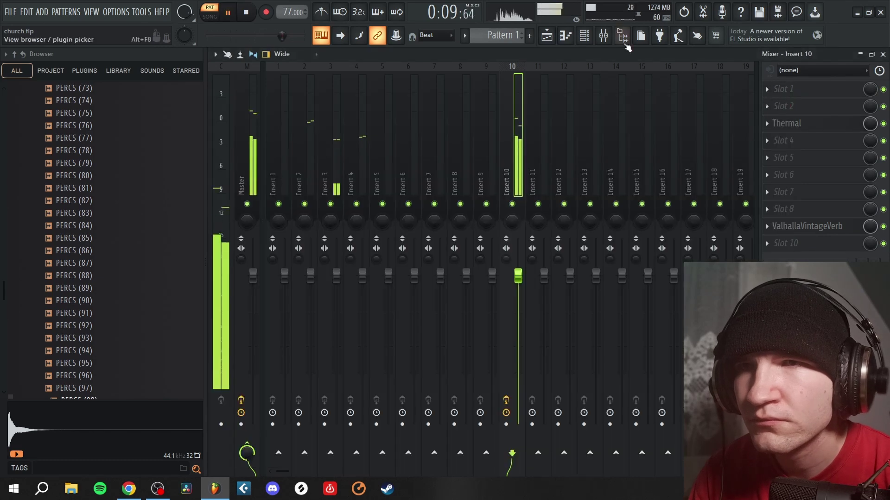
Step: Try adding a descending run of D#6, C#6 and G#5 after the first chord in the Omnisphere piano roll and audition it
click(585, 36)
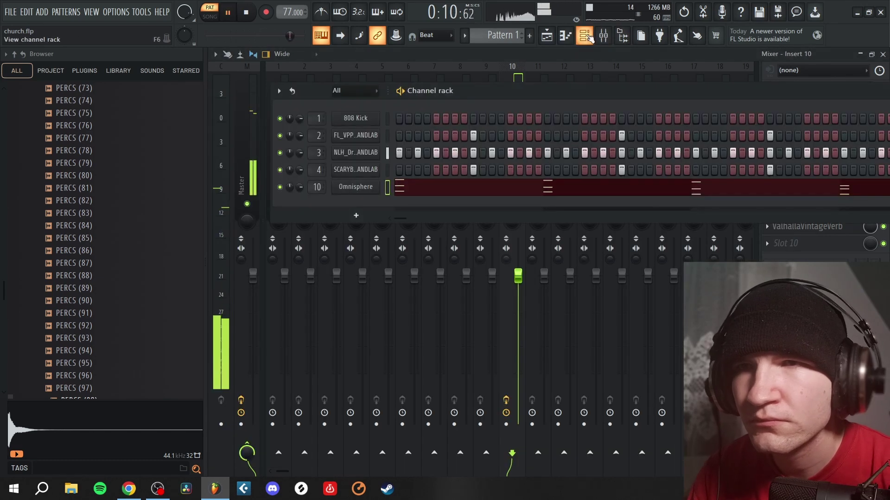
click(440, 185)
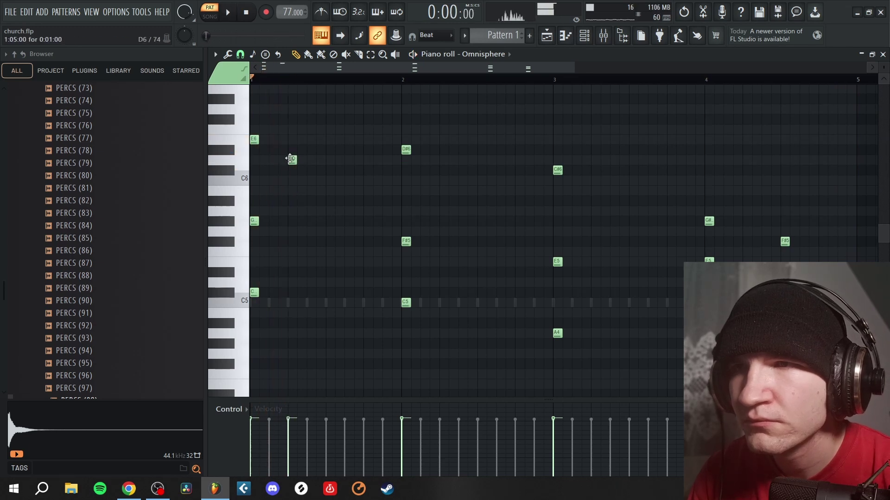
right_click(293, 160)
key(space)
key(space)
key(space)
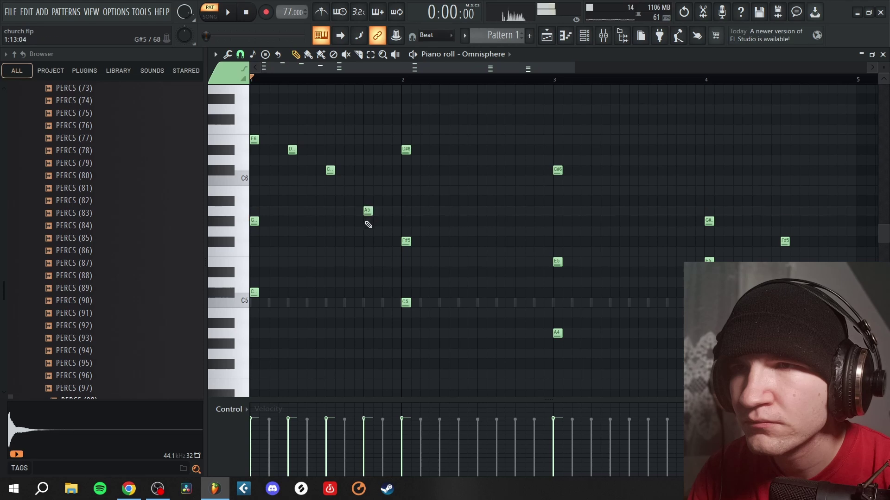
key(space)
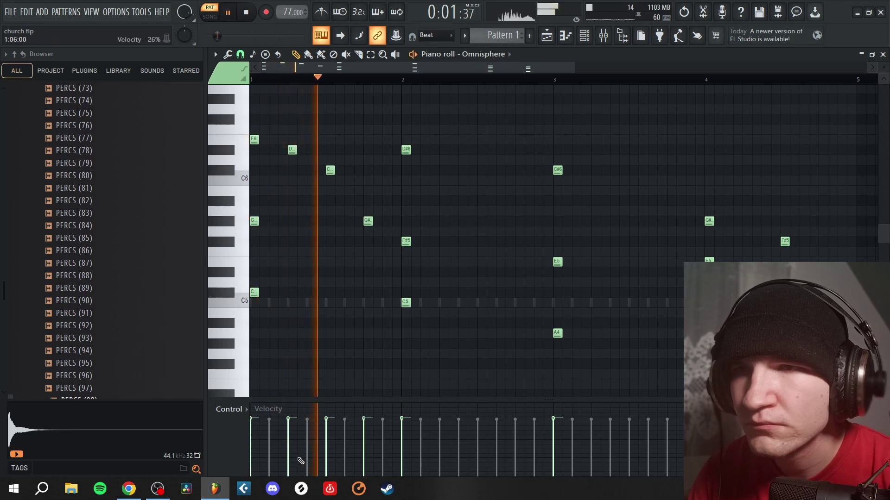
Step: Try progressively lower velocities on the three run notes in bar 1 and play the pattern back
mouse_move(290, 443)
mouse_down()
mouse_move(405, 437)
mouse_move(290, 438)
mouse_up()
key(ctrl+z)
key(space)
key(space)
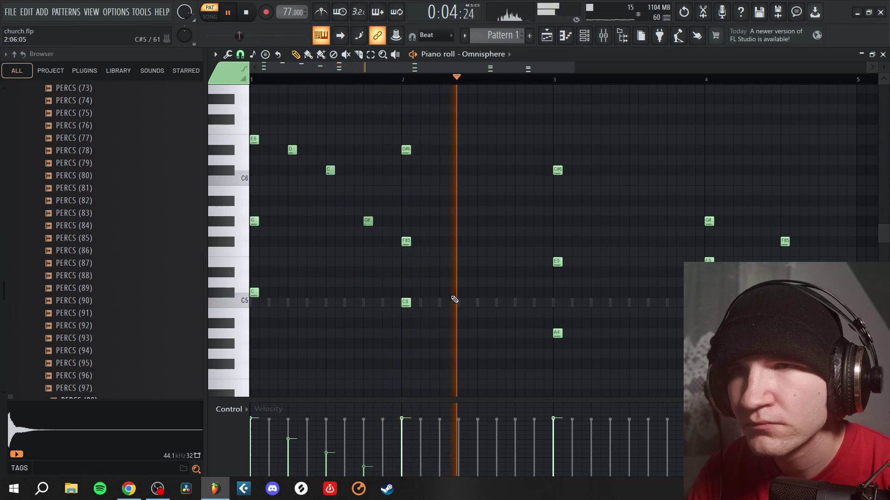
key(space)
key(space)
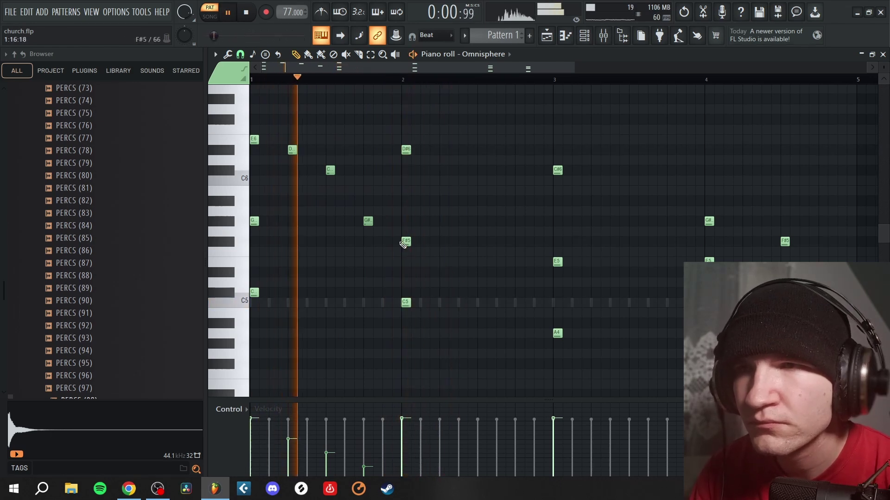
click(396, 261)
drag(386, 254, 288, 105)
right_click(397, 262)
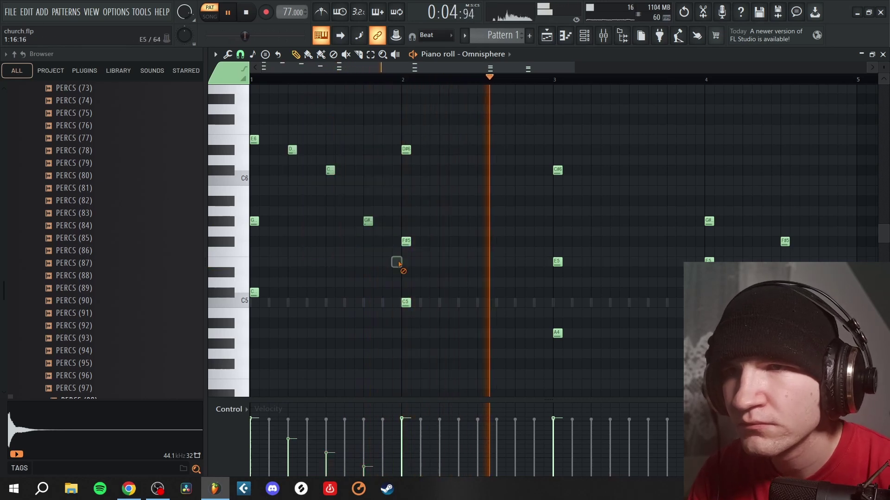
Step: Try transposing the three run notes up and down by semitones, and raise them by two octaves
drag(383, 254, 289, 118)
key(shift+Up)
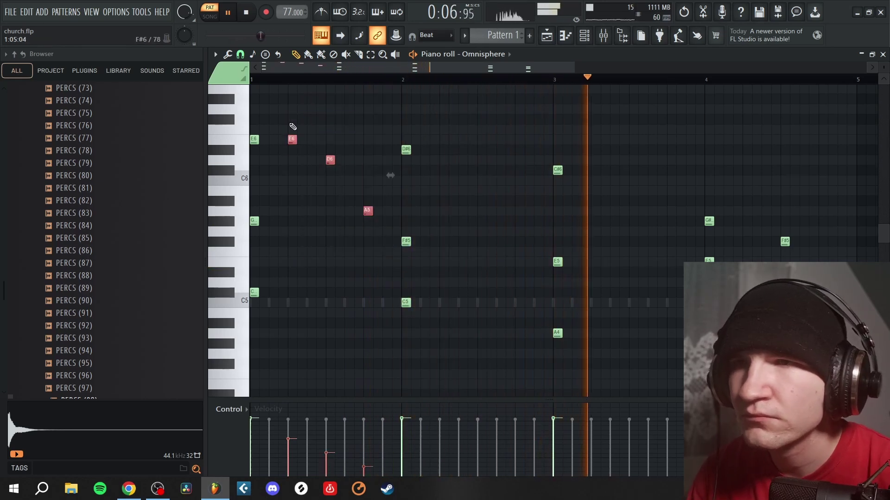
key(shift+Up)
key(shift+Down)
key(shift+Down)
key(shift+Down)
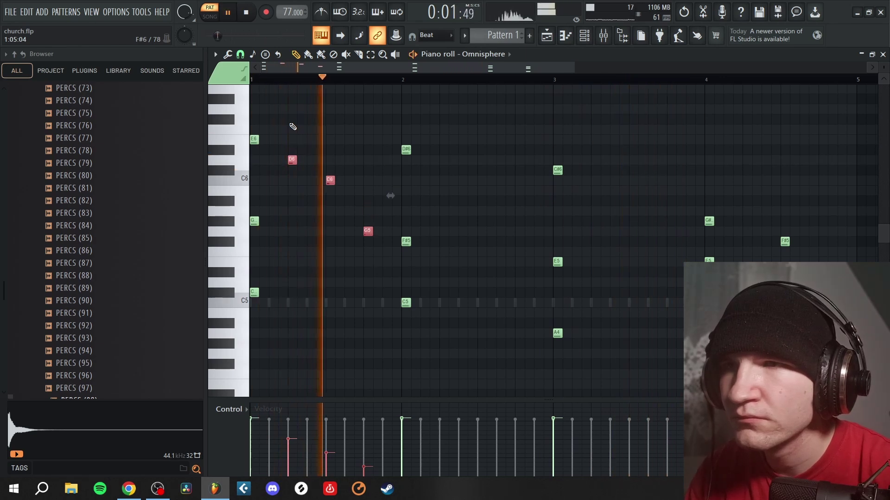
key(shift+Up)
key(ctrl+Up)
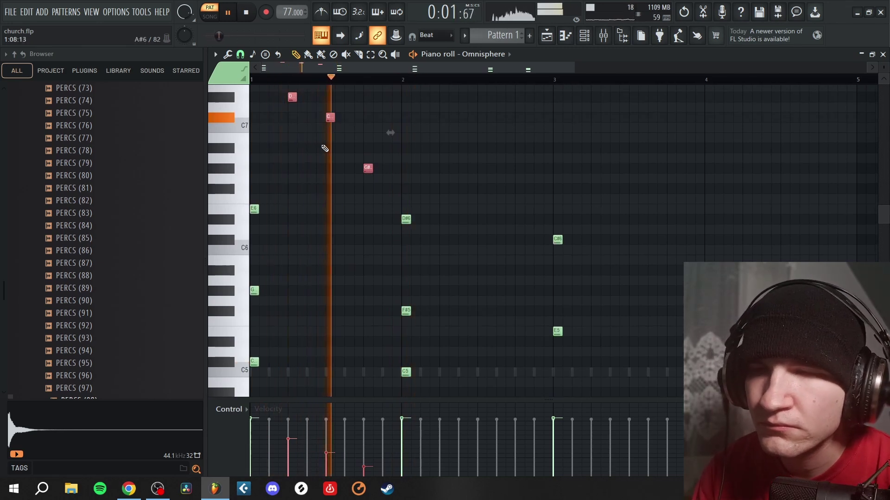
key(ctrl+Up)
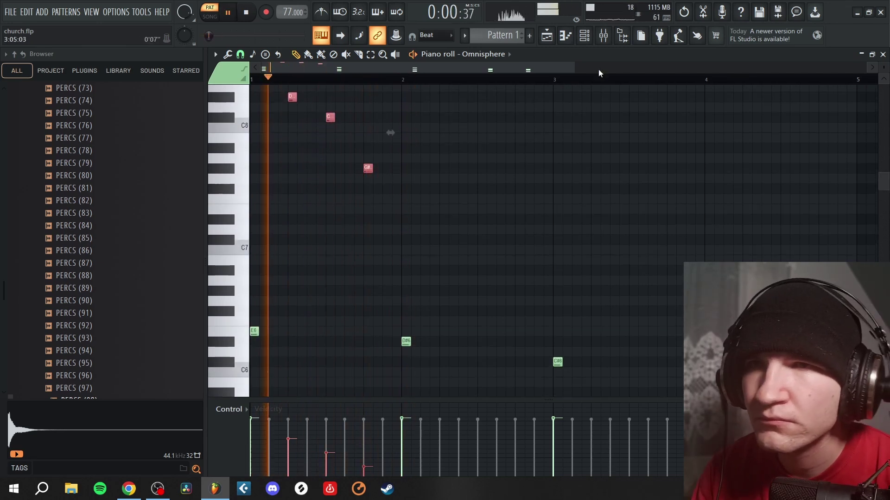
Step: Move Thermal down to slot 7 on mixer Insert 10 and load FabFilter Pro-Q 3 into slot 3
click(610, 39)
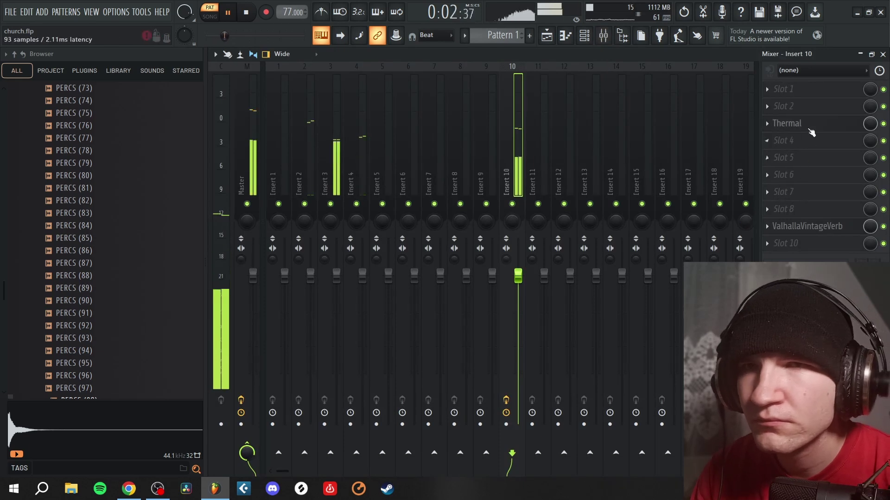
click(783, 124)
click(524, 20)
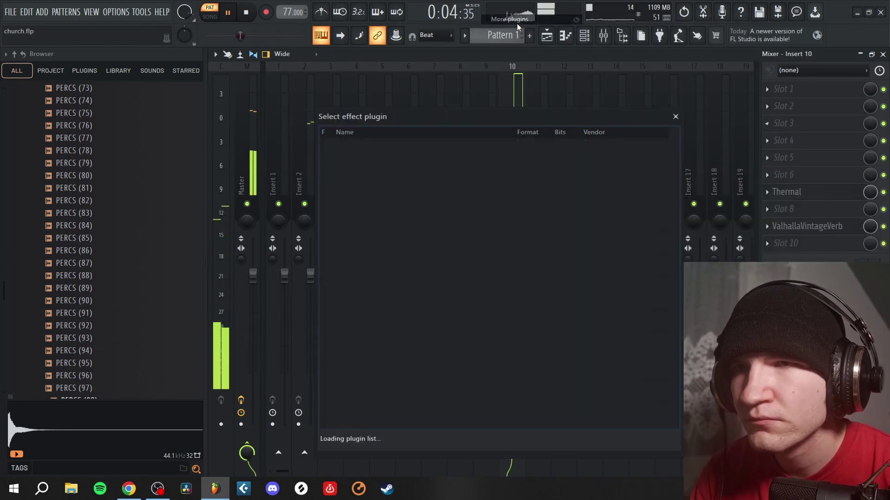
text(q)
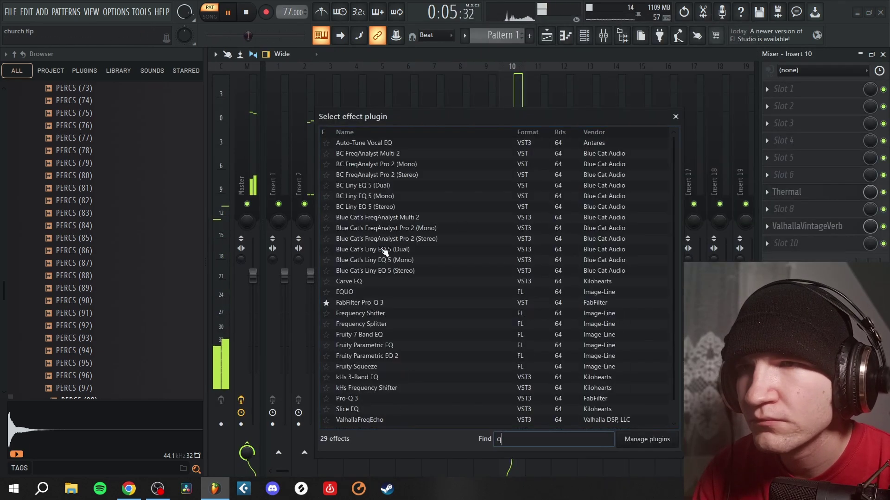
double_click(383, 304)
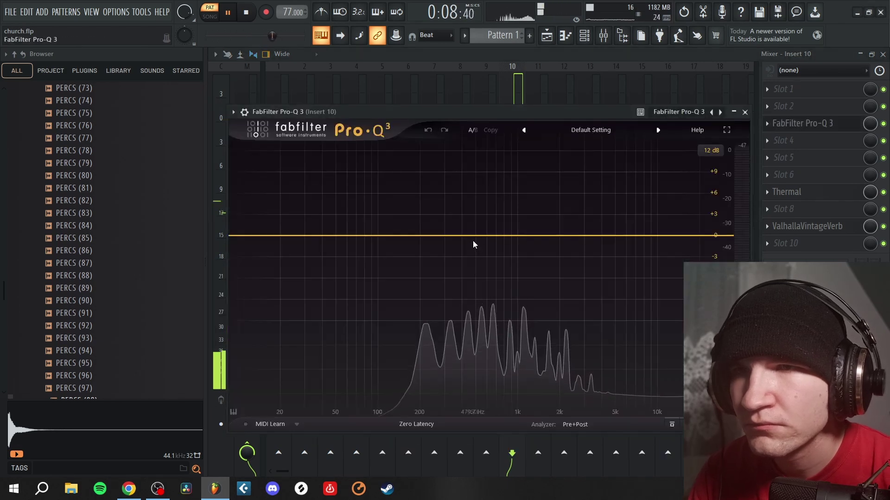
Step: Add a 96 dB/oct high-cut band at about 911 Hz with a Q of 0.579 in Pro-Q 3 and close the plugin
key(space)
drag(589, 236, 593, 257)
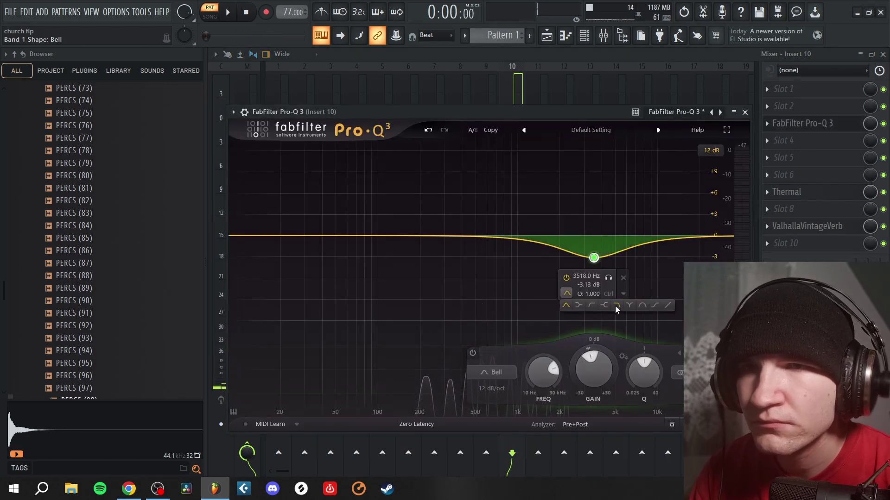
click(616, 305)
key(space)
drag(592, 238, 512, 269)
scroll(523, 253, up, 3)
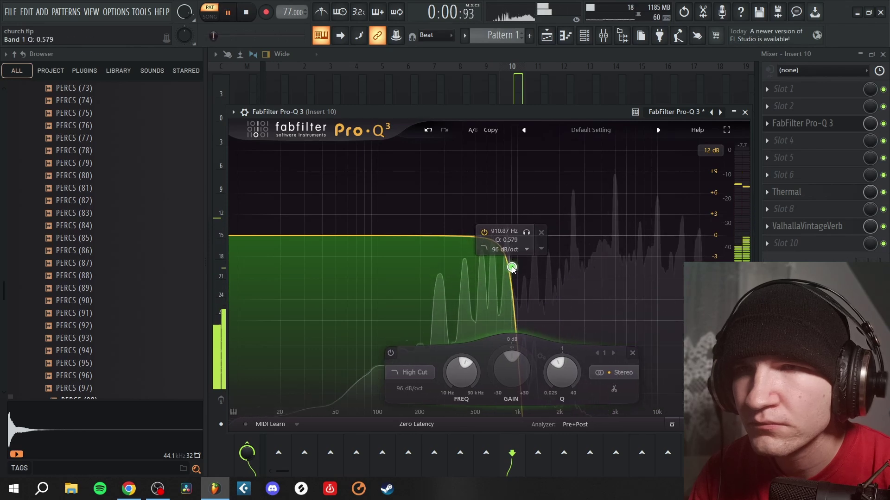
click(744, 112)
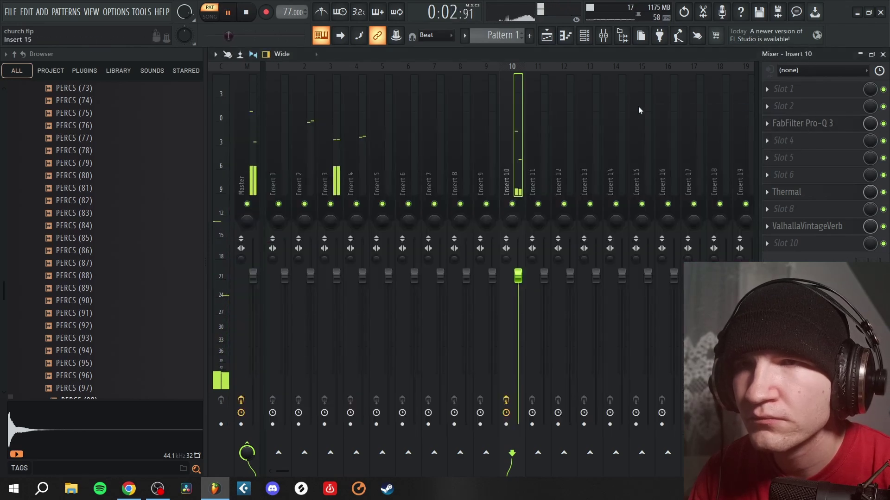
Step: Remove the three high run notes from bar 1 of the Omnisphere piano roll and play back the chords
click(573, 43)
key(space)
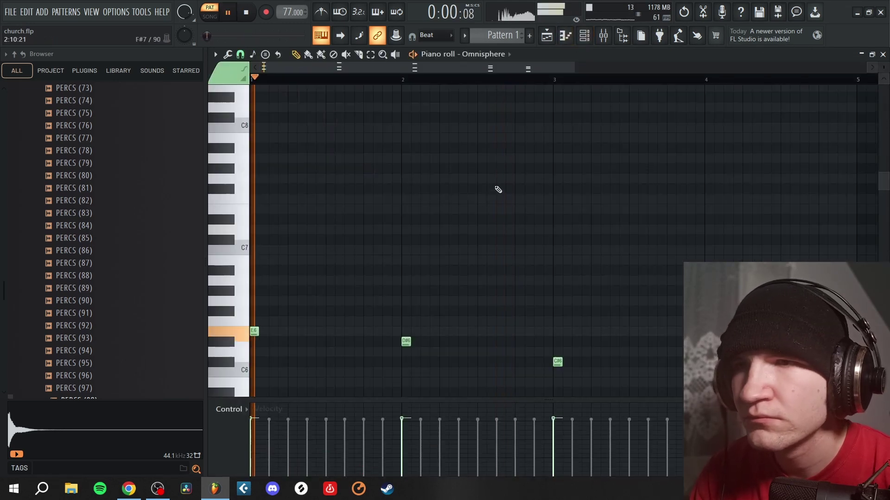
scroll(491, 190, down, 4)
key(space)
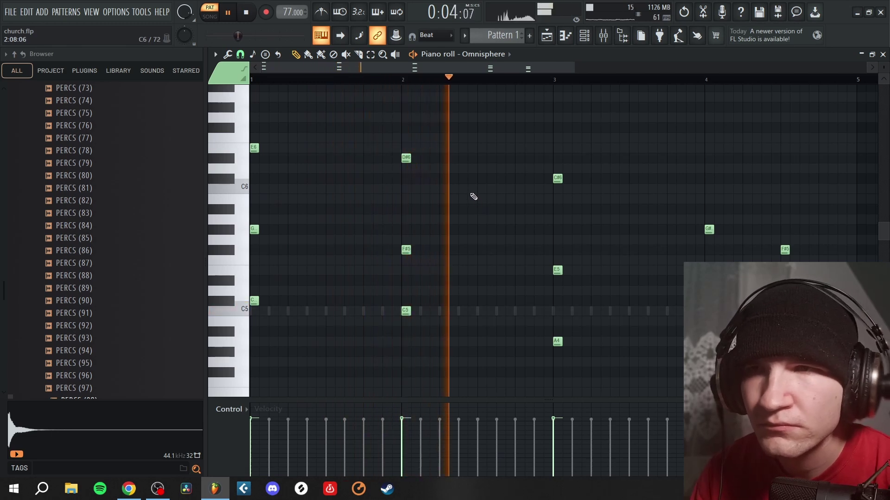
ctrl+scroll(473, 195, up, 3)
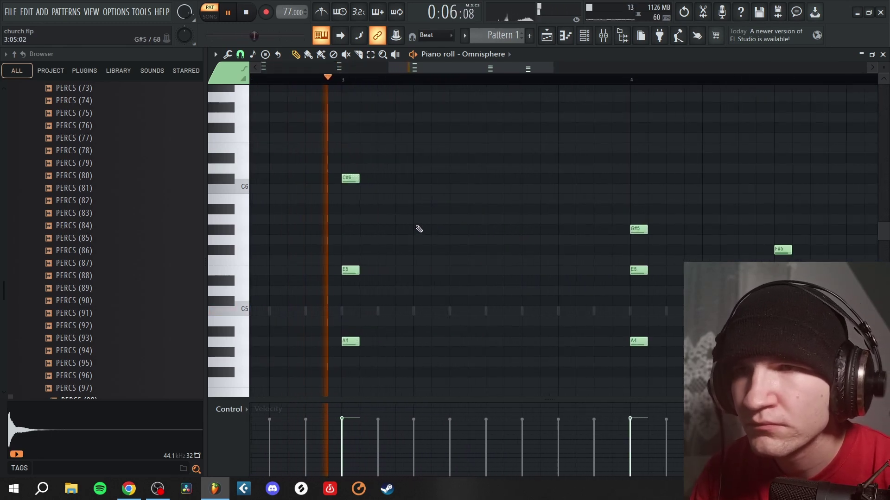
Step: Move Thermal up to slot 5 on Insert 10 and load HalfTime-64bit into slot 6
click(604, 37)
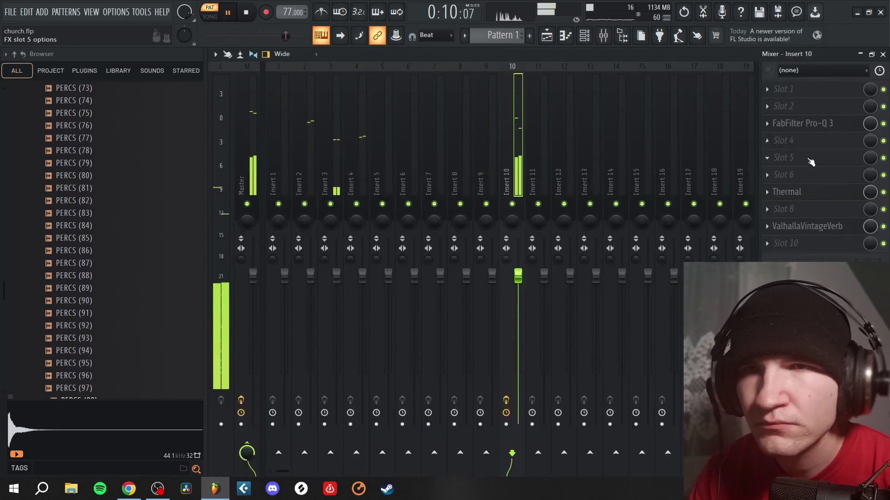
mouse_move(801, 178)
mouse_down()
mouse_move(800, 191)
mouse_move(799, 161)
mouse_up()
click(800, 176)
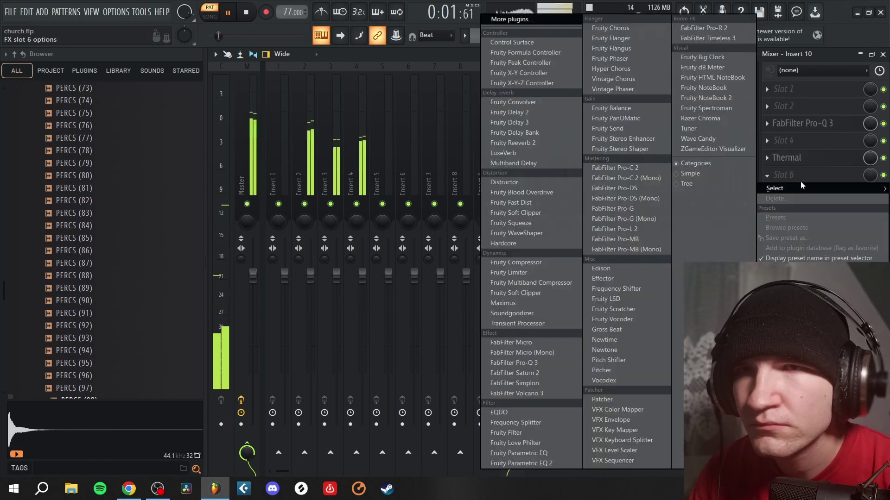
click(568, 15)
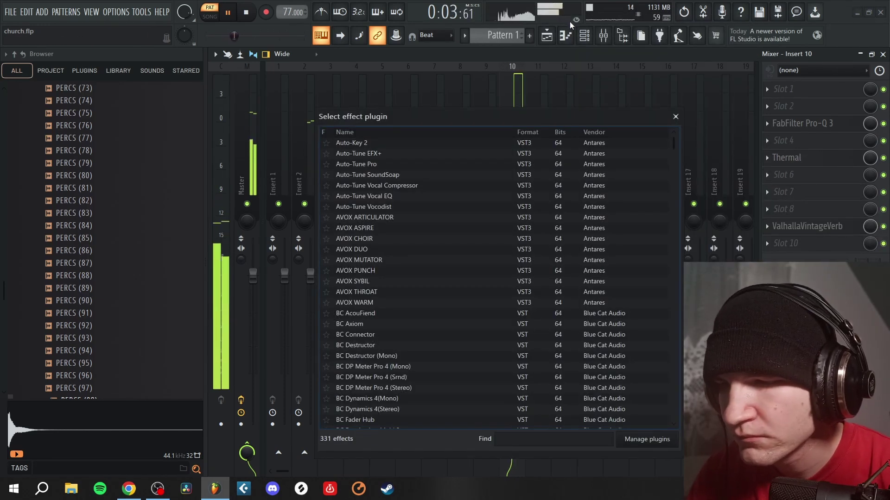
text(ha)
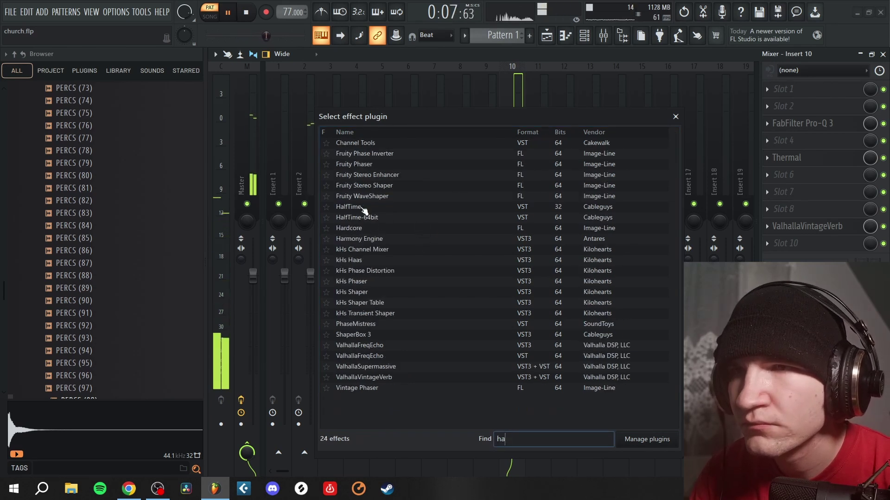
double_click(366, 218)
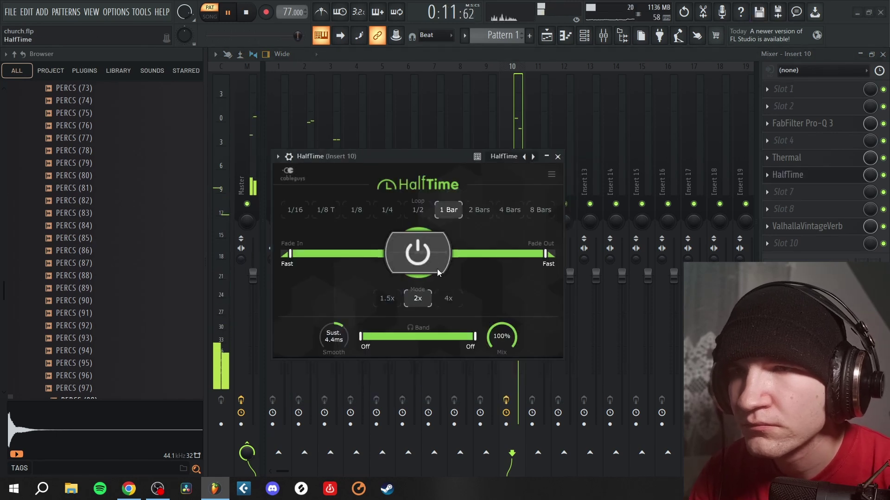
Step: Set HalfTime's Smooth to FX 483 ms and its loop length to 1/2, and close the plugin
click(386, 209)
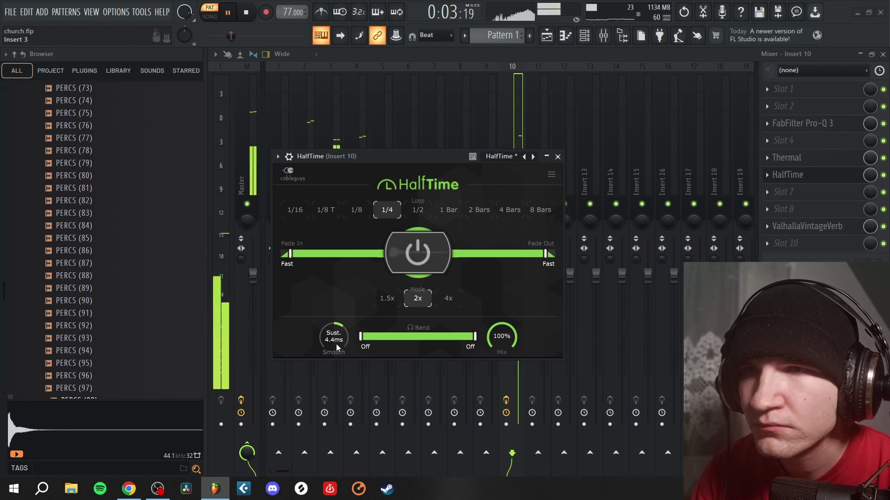
scroll(336, 340, down, 5)
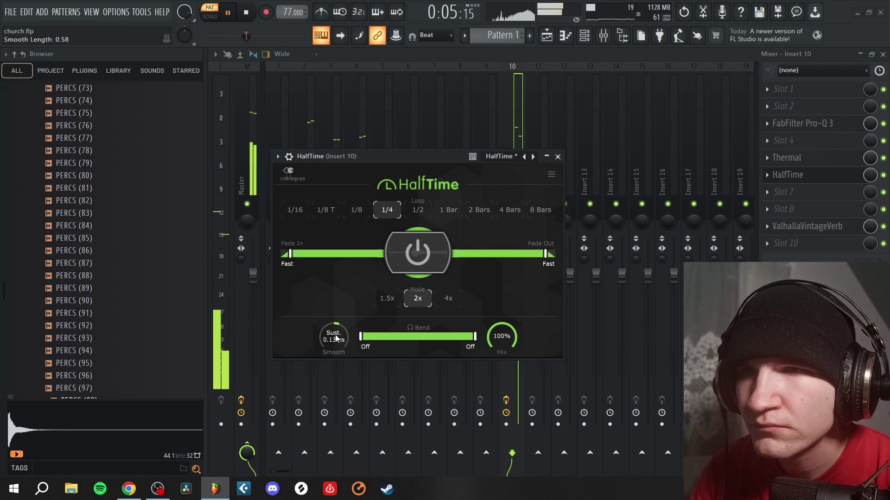
scroll(335, 340, down, 5)
scroll(338, 343, down, 2)
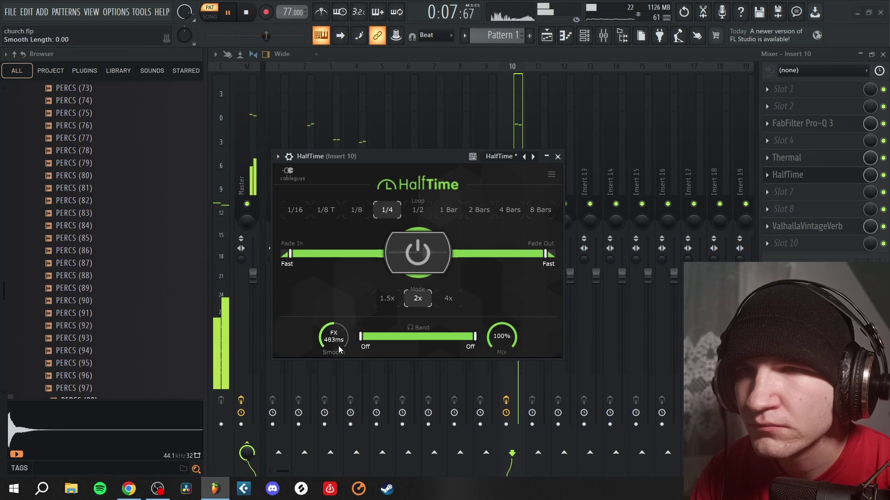
click(426, 209)
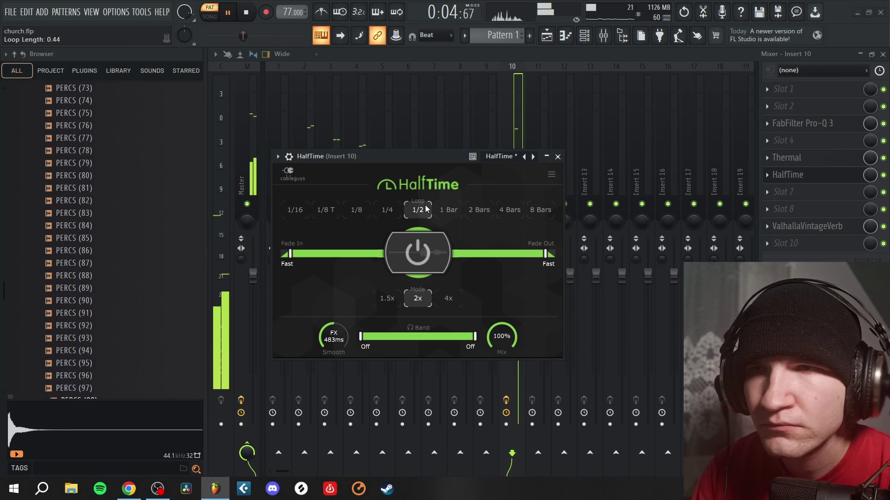
click(557, 156)
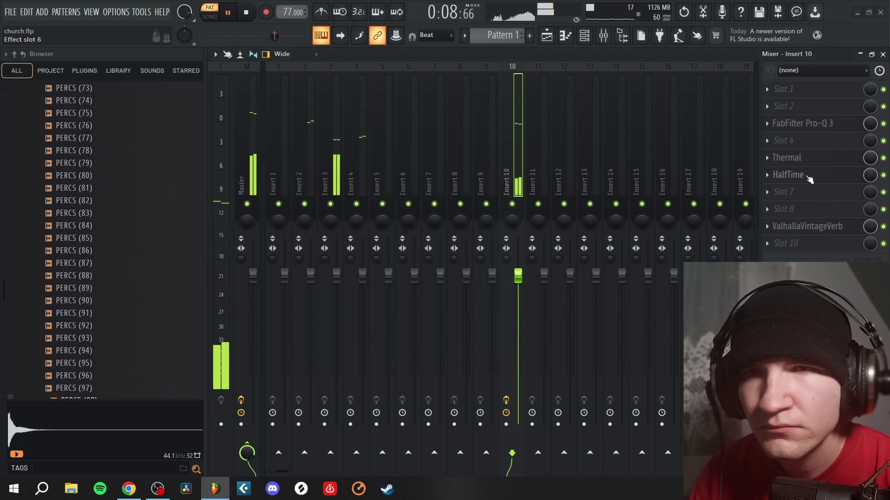
Step: Reorder the Insert 10 effects so HalfTime sits in slot 1, FabFilter Pro-Q 3 in slot 3 and Thermal in slot 5
drag(794, 174, 804, 109)
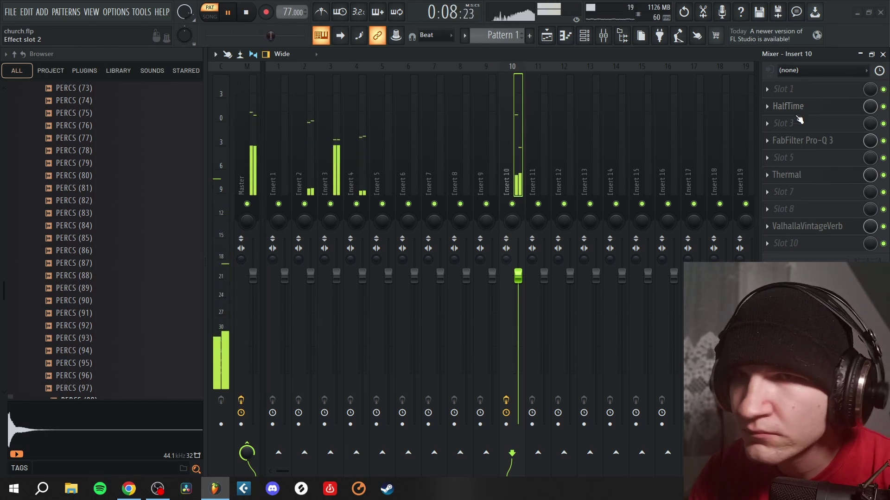
scroll(797, 174, up, 1)
scroll(795, 141, up, 1)
scroll(800, 108, up, 1)
click(813, 145)
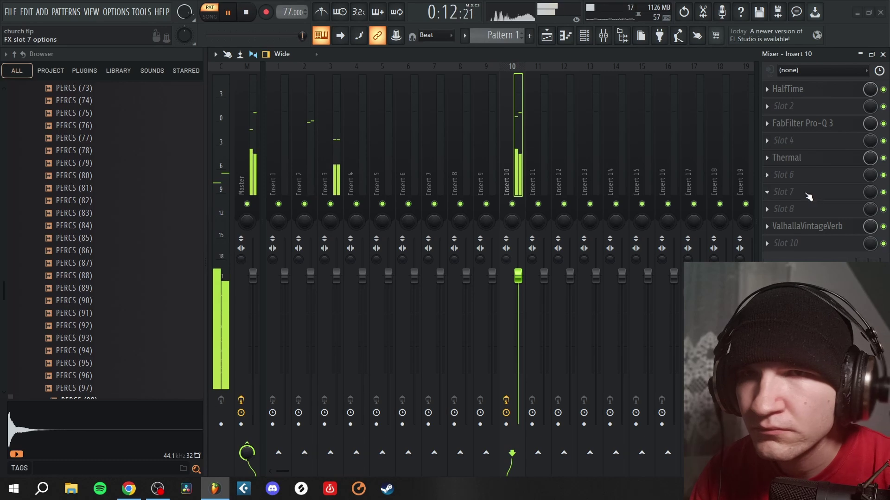
click(555, 17)
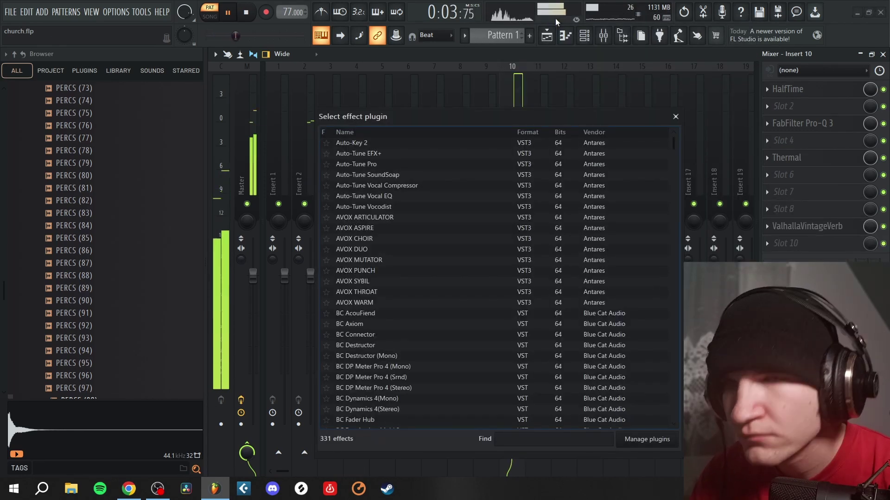
click(675, 116)
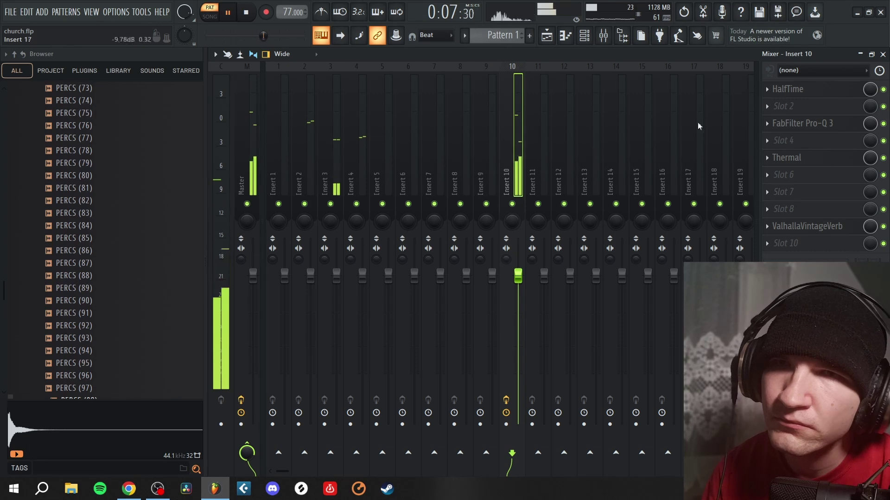
Step: Stop playback, close the mixer and the Omnisphere piano roll, and open the playlist in song mode
click(883, 54)
key(space)
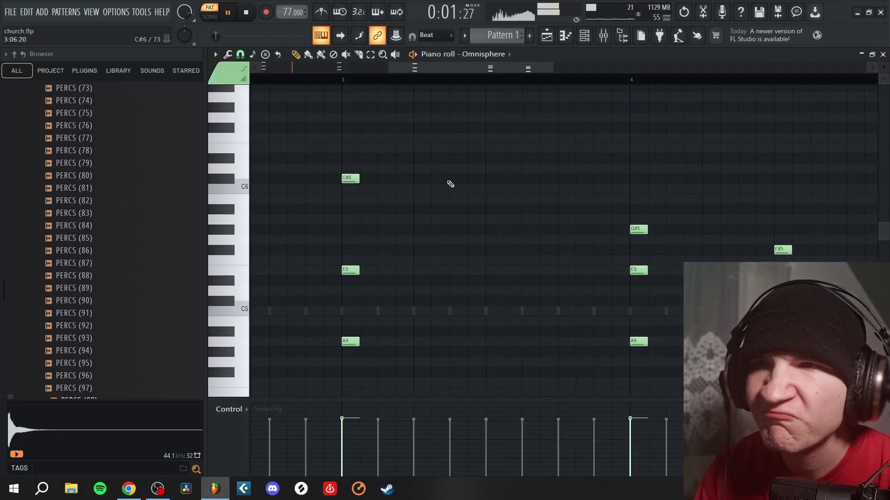
click(883, 55)
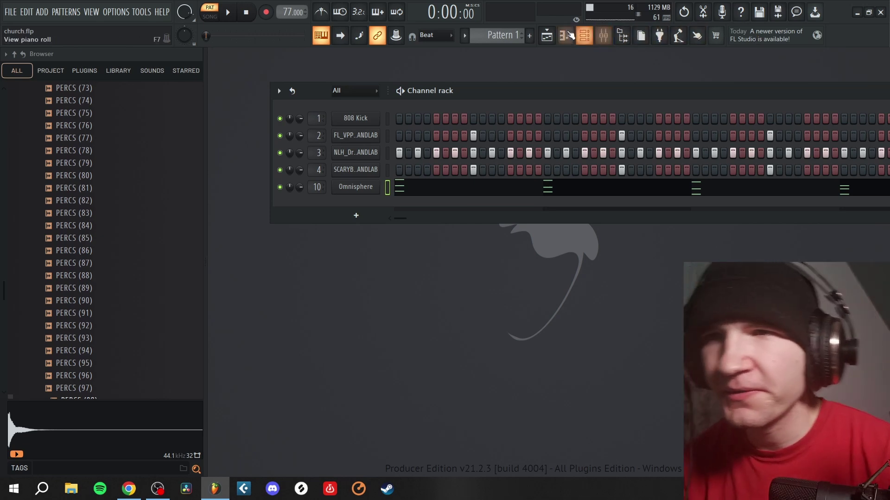
click(549, 42)
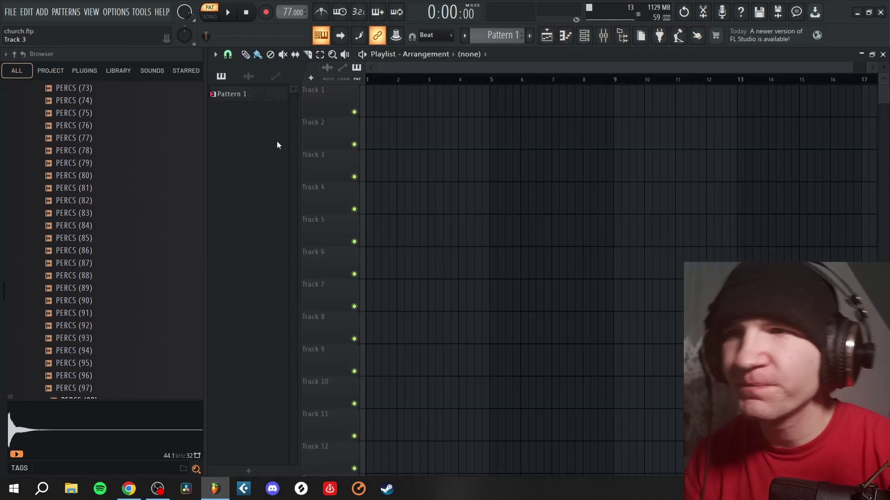
drag(394, 80, 366, 85)
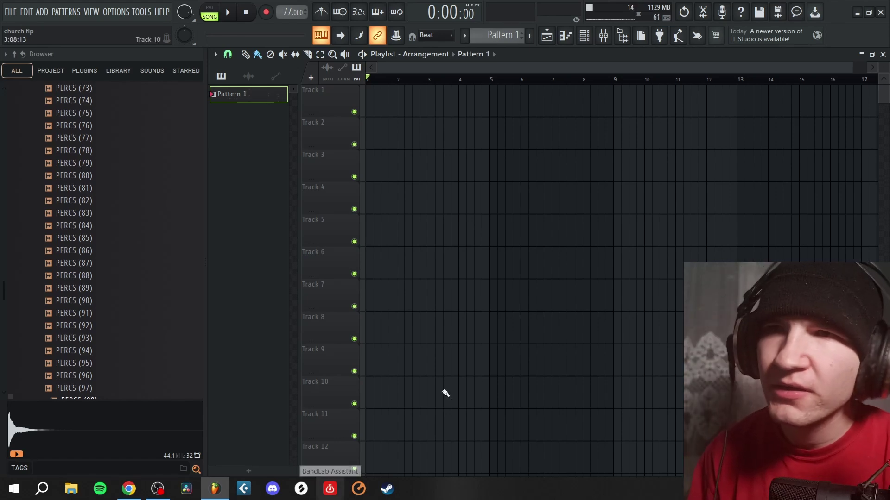
click(607, 41)
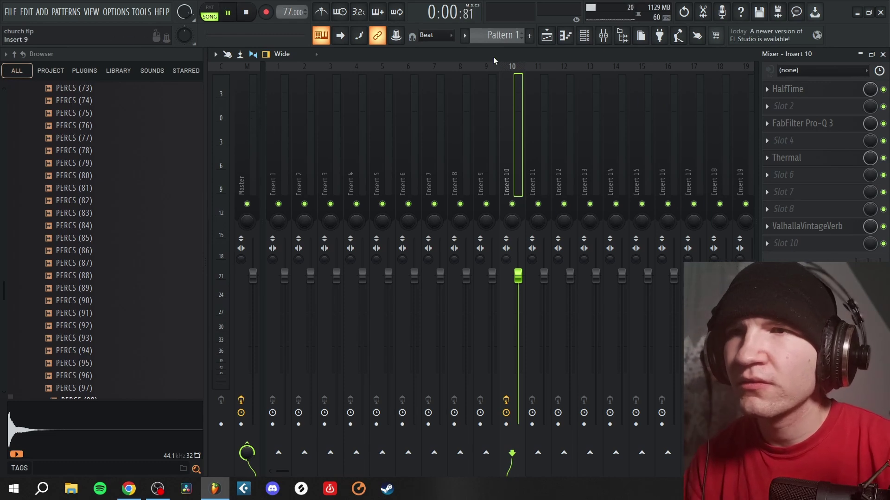
click(882, 54)
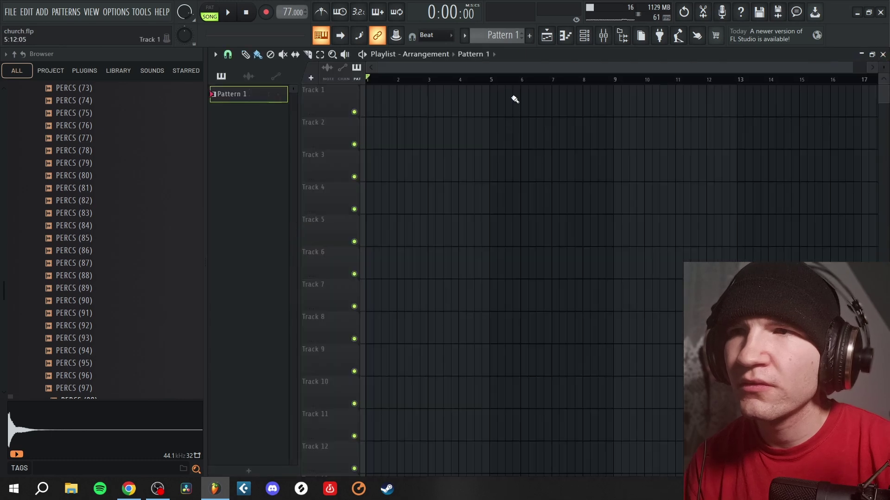
Step: Add an FL Keys instrument channel to the channel rack
click(583, 37)
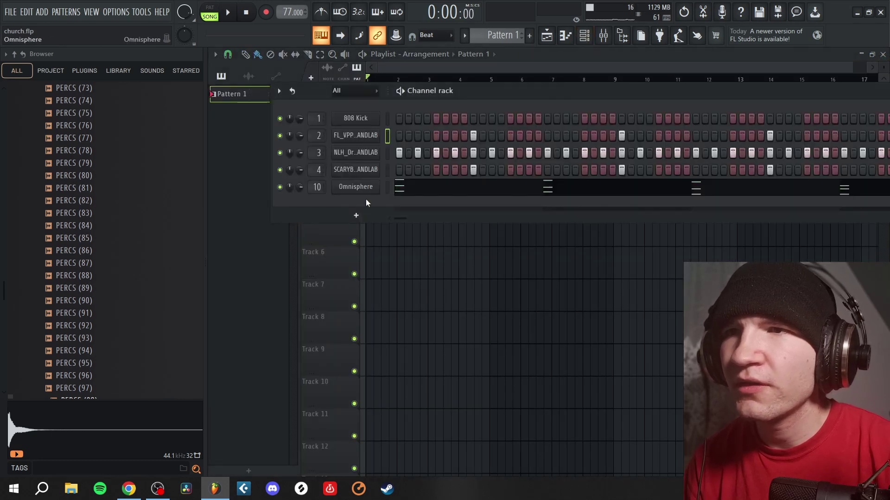
click(356, 215)
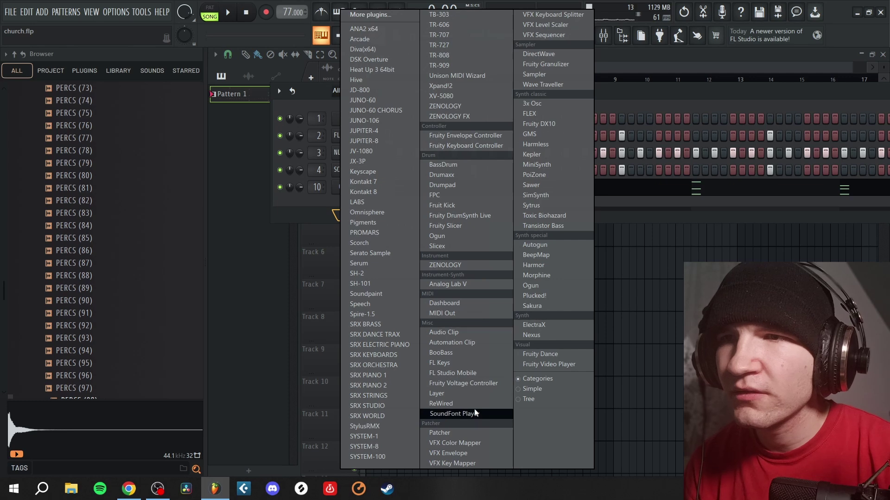
click(462, 363)
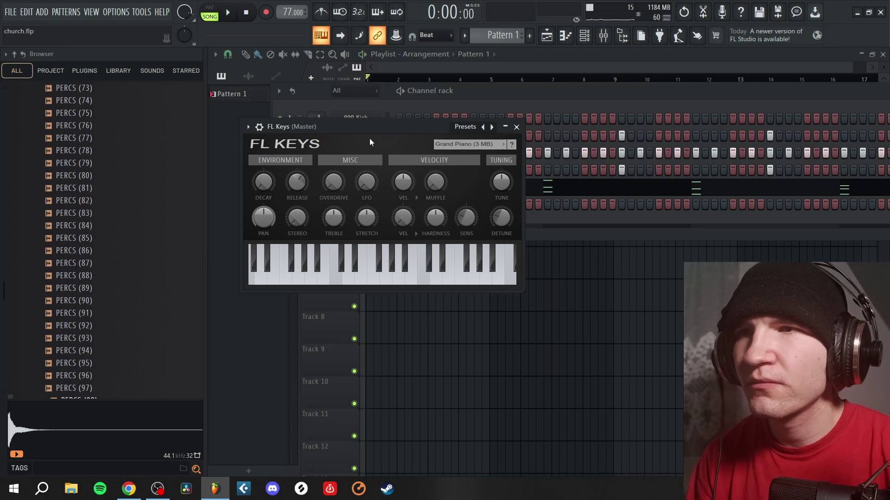
Step: Switch playback to pattern mode and audition the FL Keys piano over Pattern 1
click(234, 93)
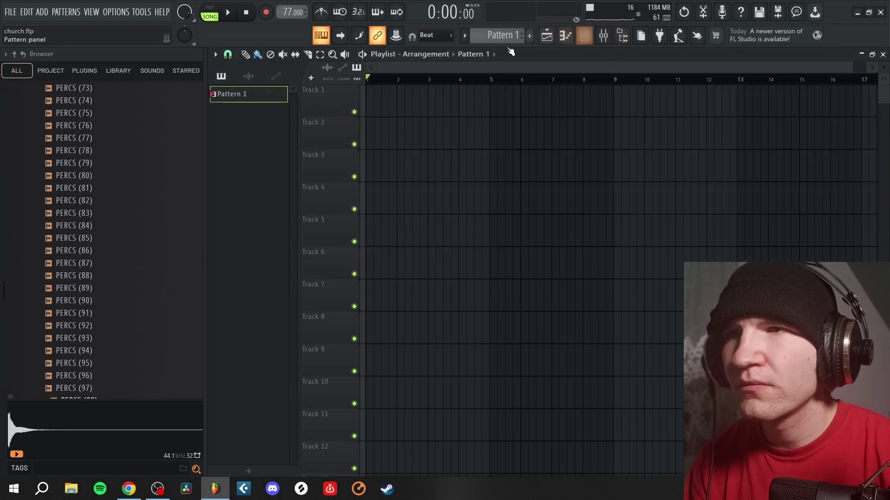
click(206, 15)
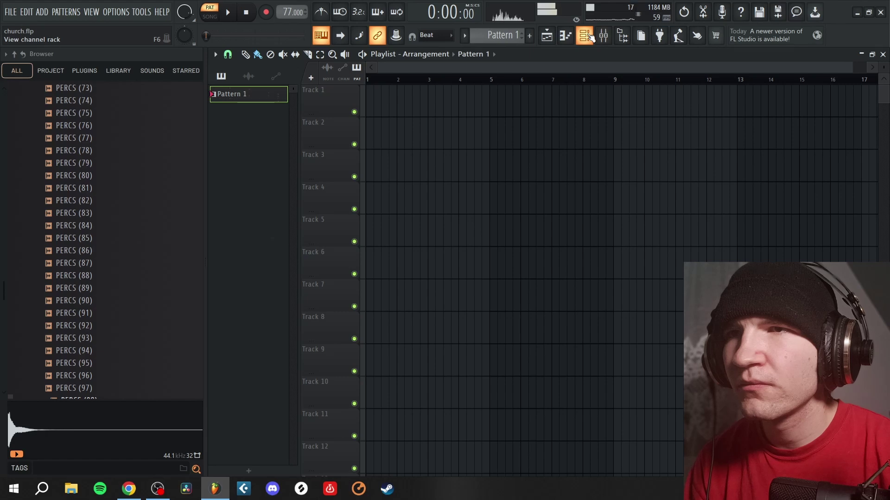
click(604, 35)
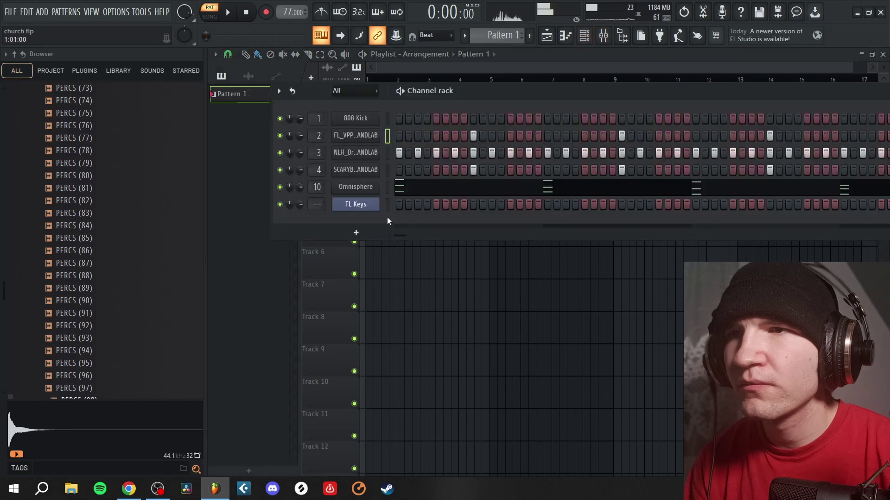
click(365, 206)
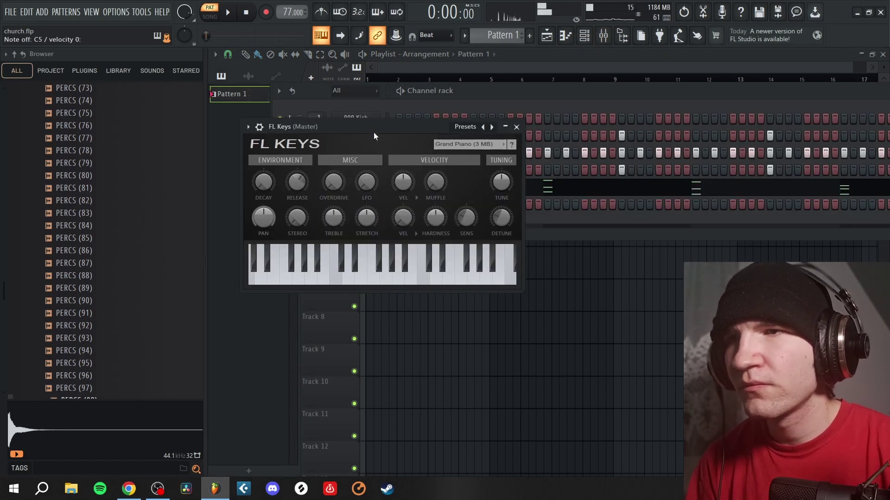
key(space)
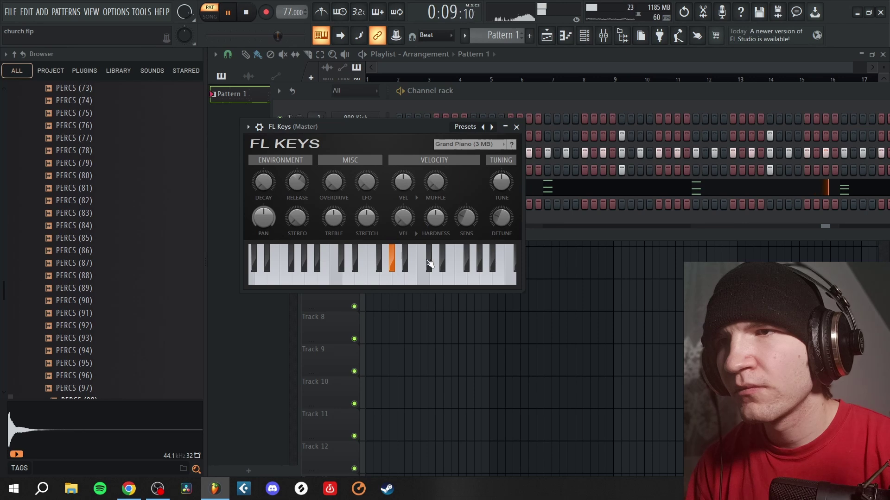
click(516, 126)
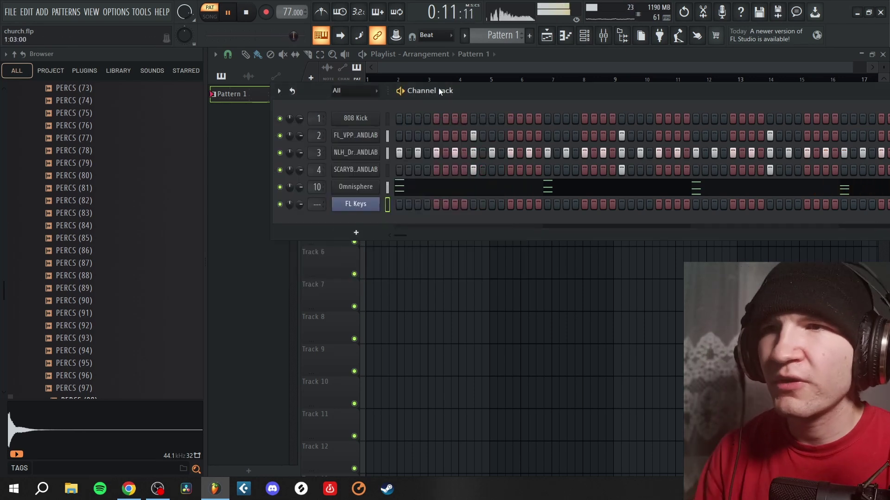
key(space)
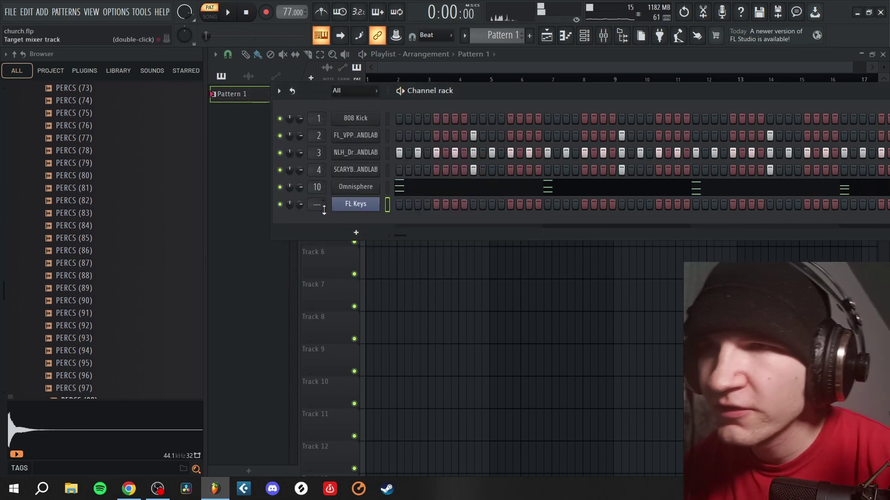
Step: Place a G#5 note at the start of bar 1 in the FL Keys piano roll and close the editor
right_click(378, 208)
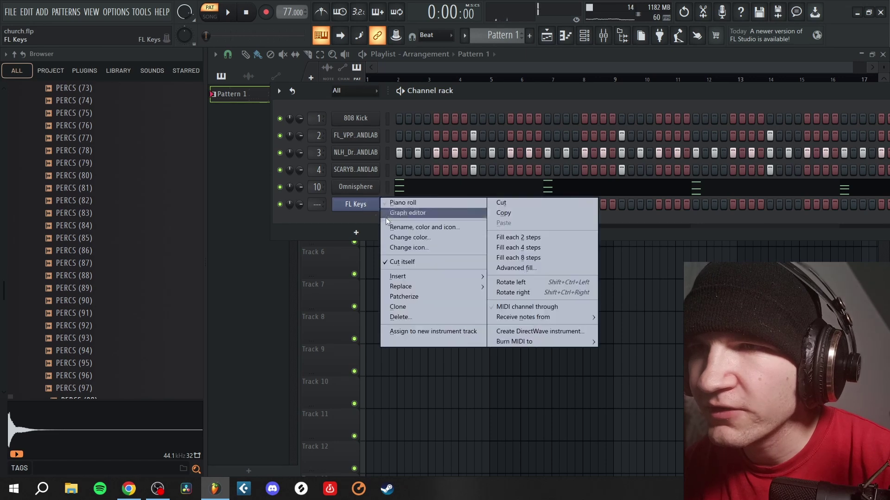
click(419, 204)
click(253, 230)
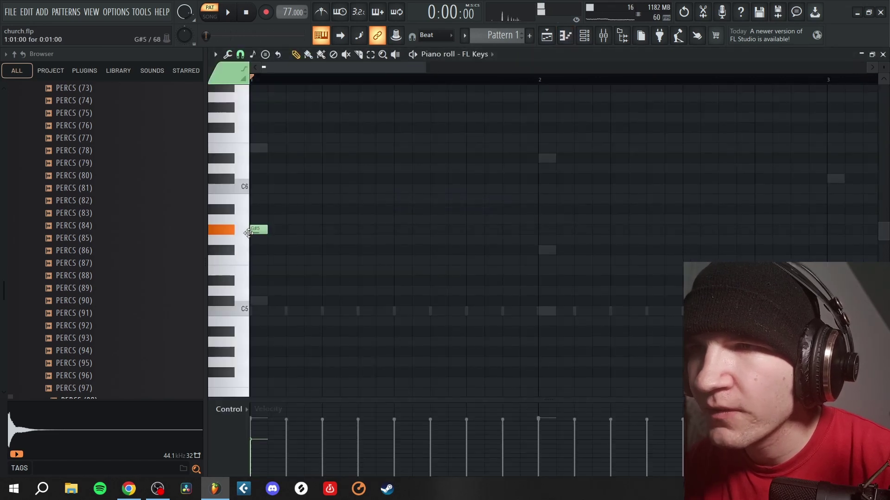
click(883, 54)
Step: Load the Antares Auto-Key 2 plugin into slot 2 of the Master track
click(604, 35)
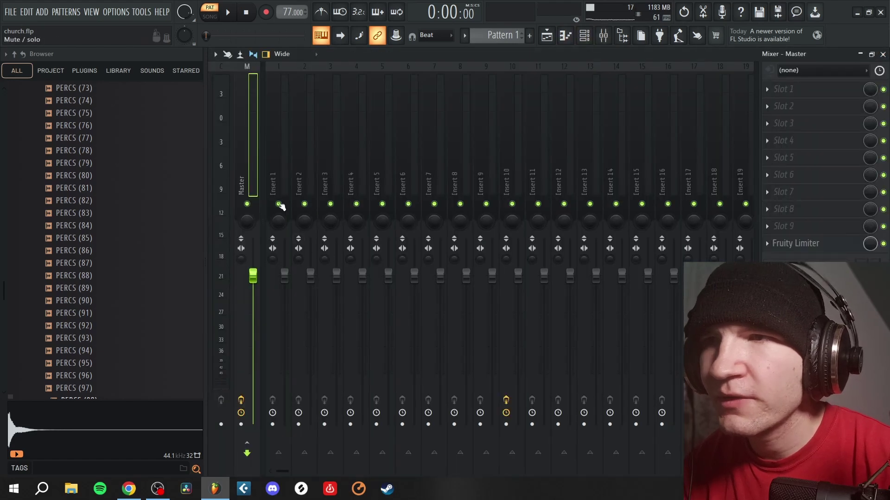
click(820, 139)
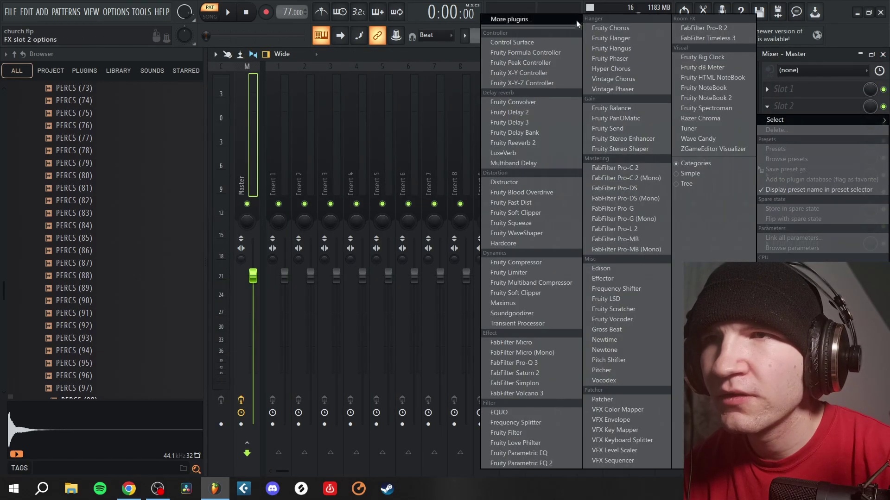
click(569, 18)
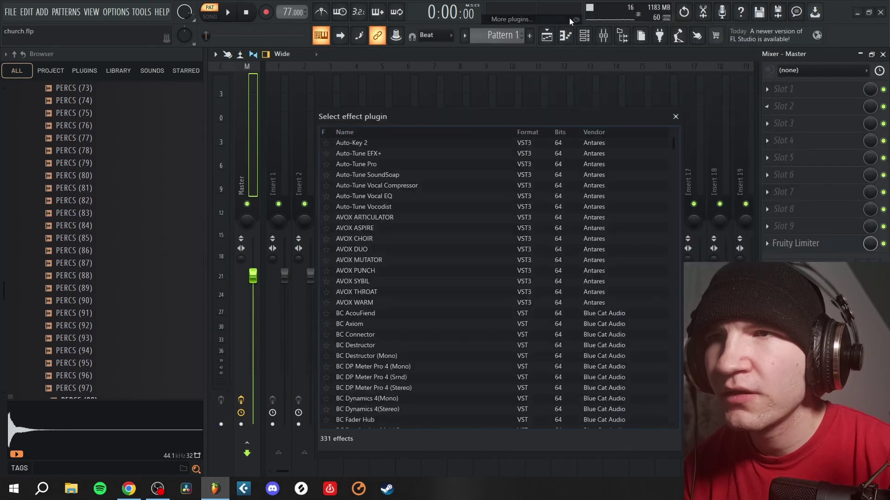
double_click(375, 144)
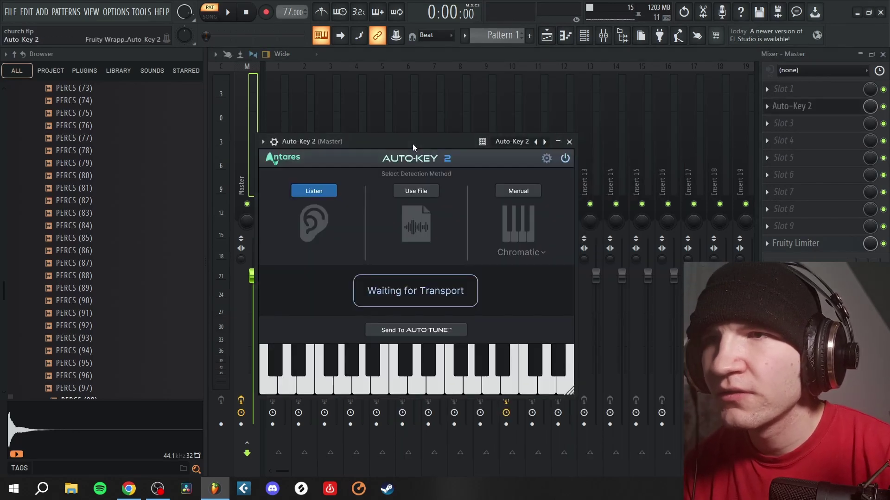
Step: Play Pattern 1 with Auto-Key 2 listening to detect the beat's key, and reposition the plugin window
key(space)
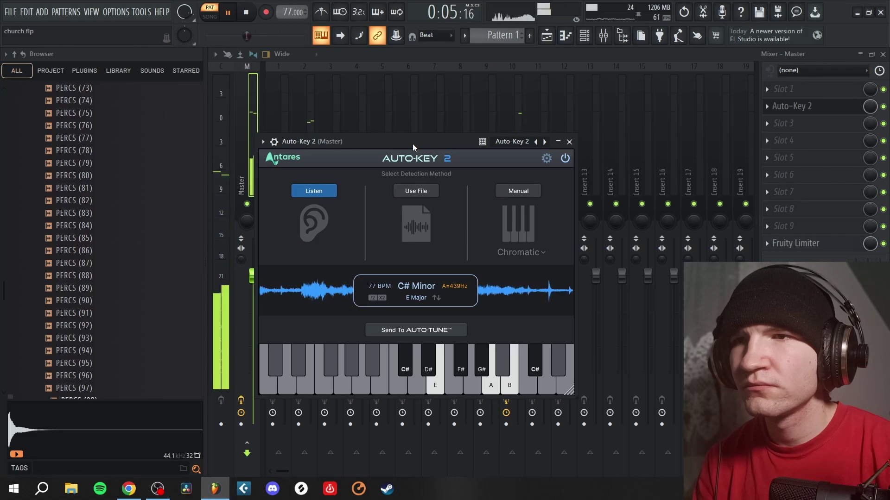
double_click(412, 143)
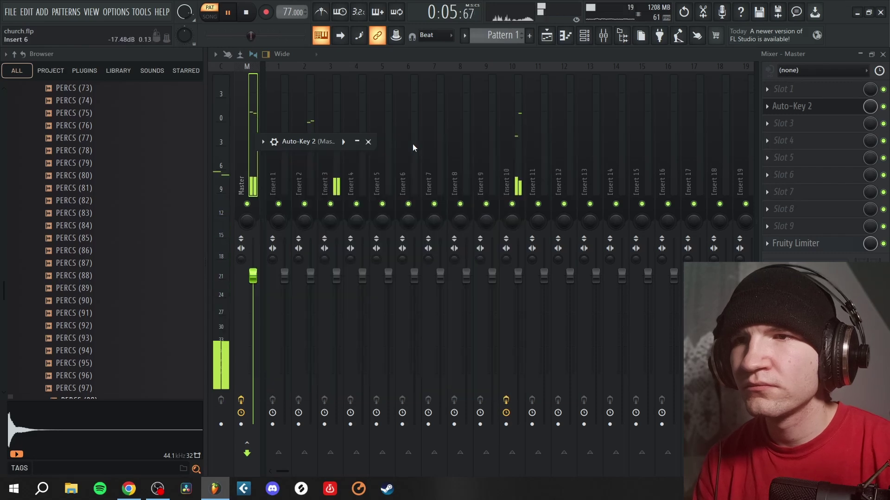
click(358, 141)
drag(291, 146, 527, 126)
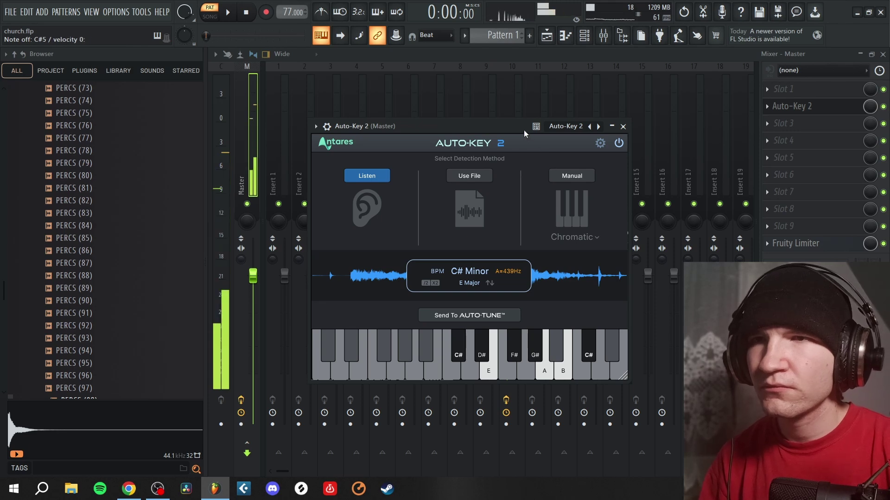
Step: Play Pattern 1 repeatedly while trying out FL Keys melody notes within the scale shown in Auto-Key 2
key(space)
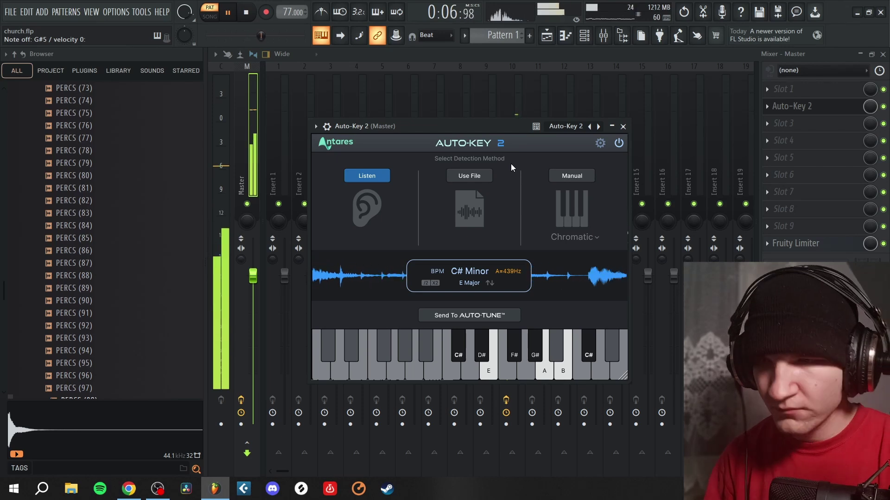
key(space)
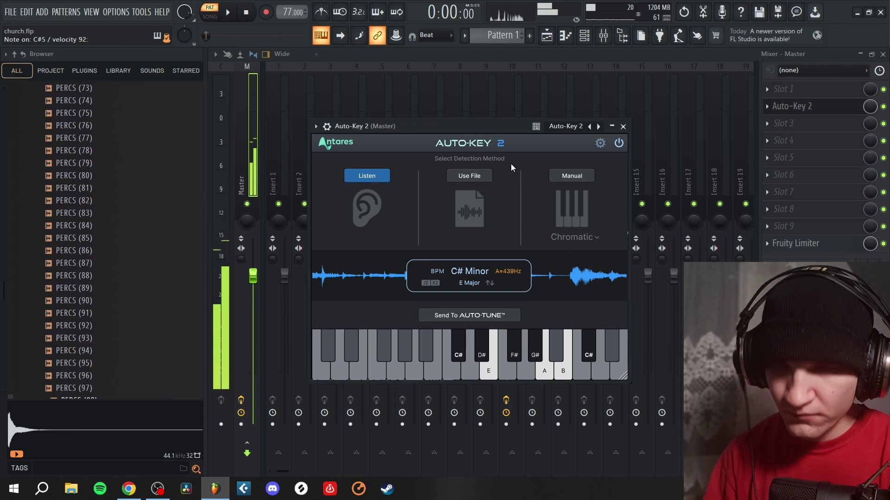
key(space)
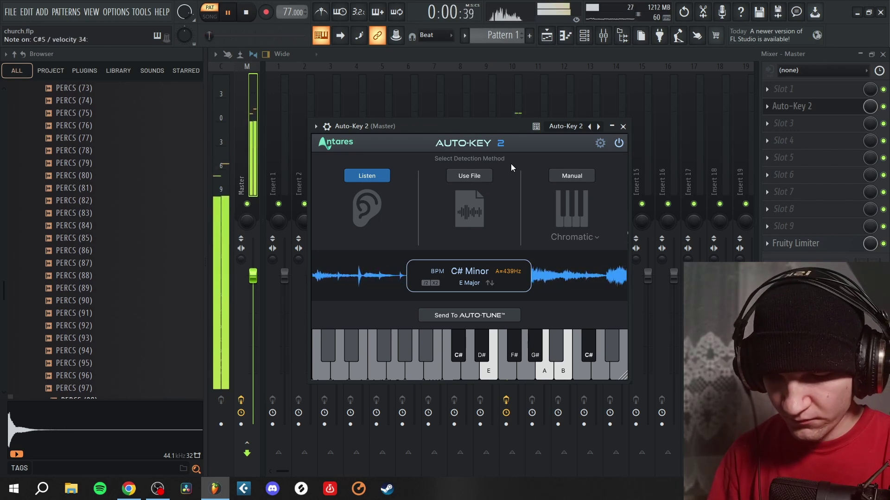
key(space)
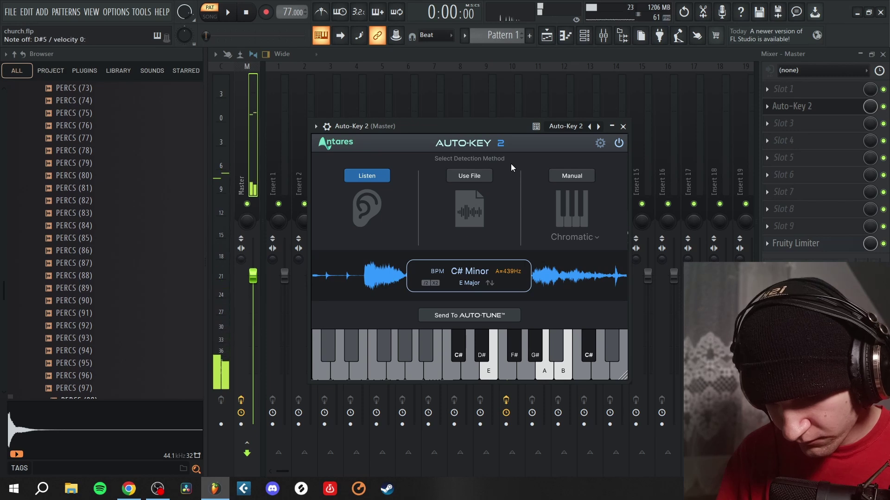
key(space)
key(space)
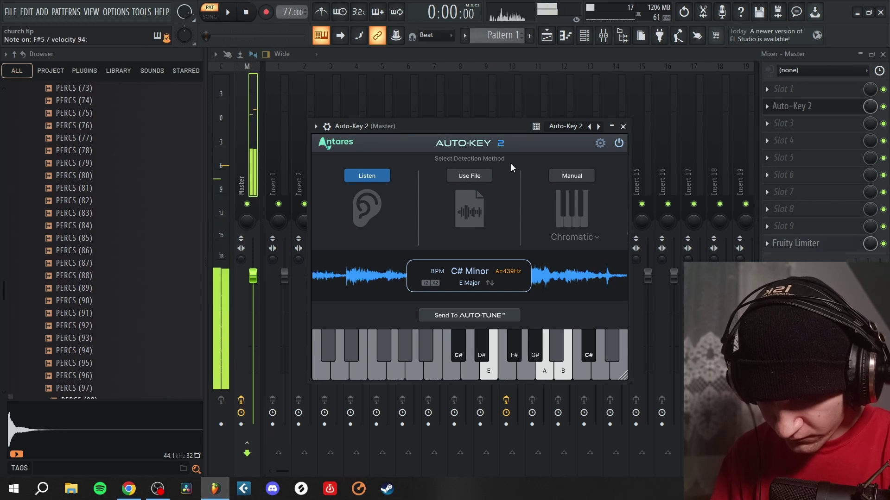
key(space)
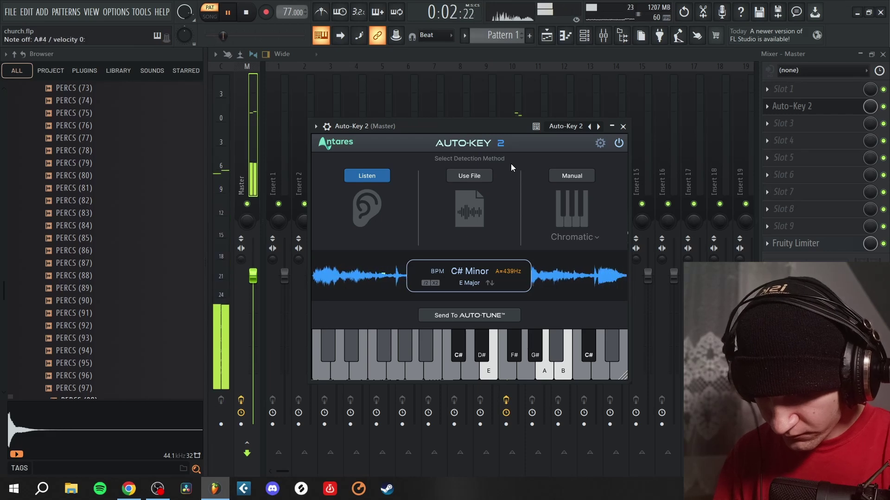
key(space)
key(space)
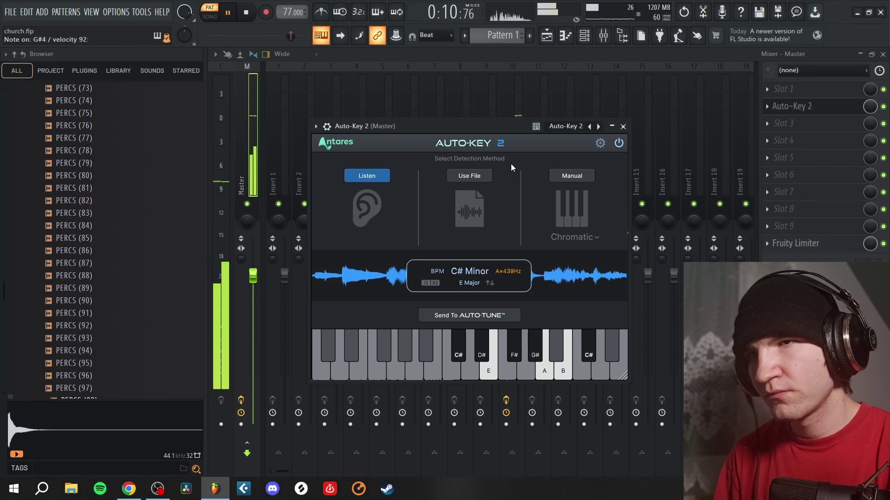
key(space)
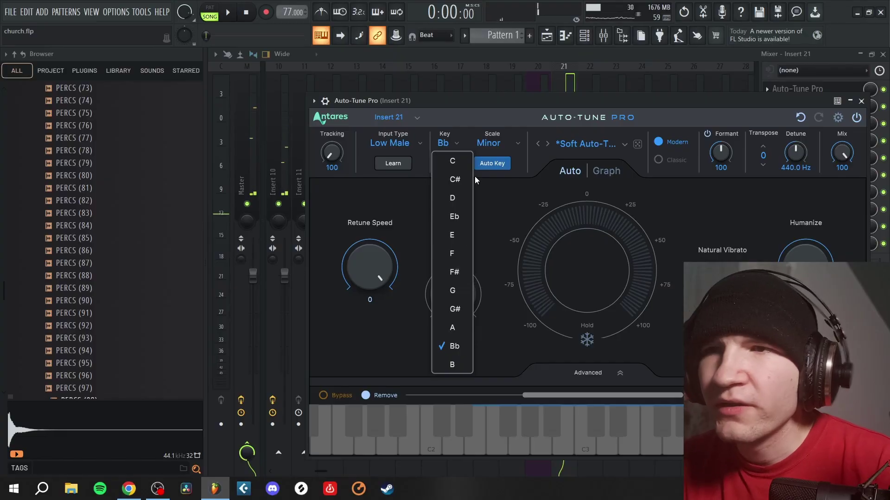
Step: Reopen Auto-Key 2 on the Master track to check the key for Auto-Tune Pro on Insert 21
click(254, 143)
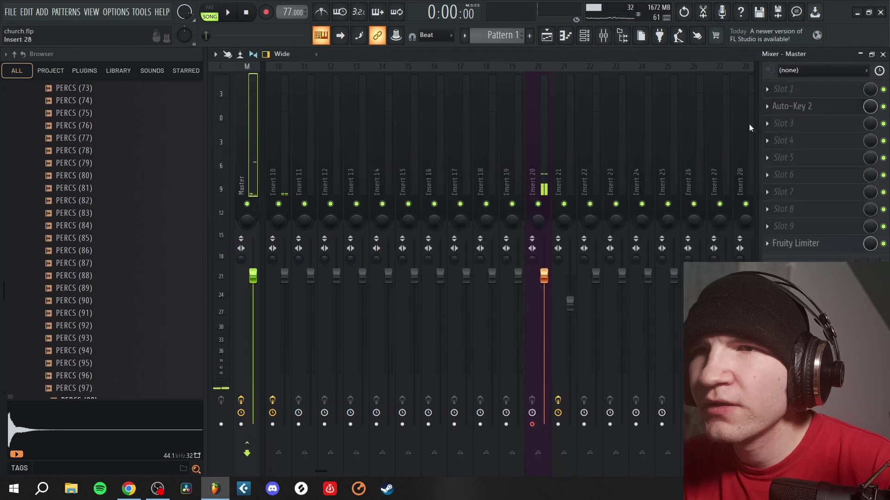
click(838, 109)
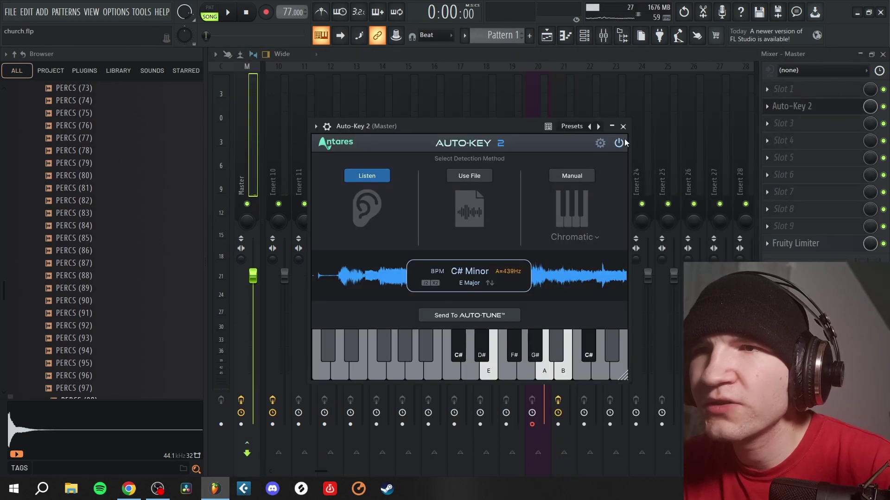
Step: Close Auto-Key 2, set the key of Auto-Tune Pro on Insert 21 to C#, and play the song to test it
click(623, 126)
click(570, 158)
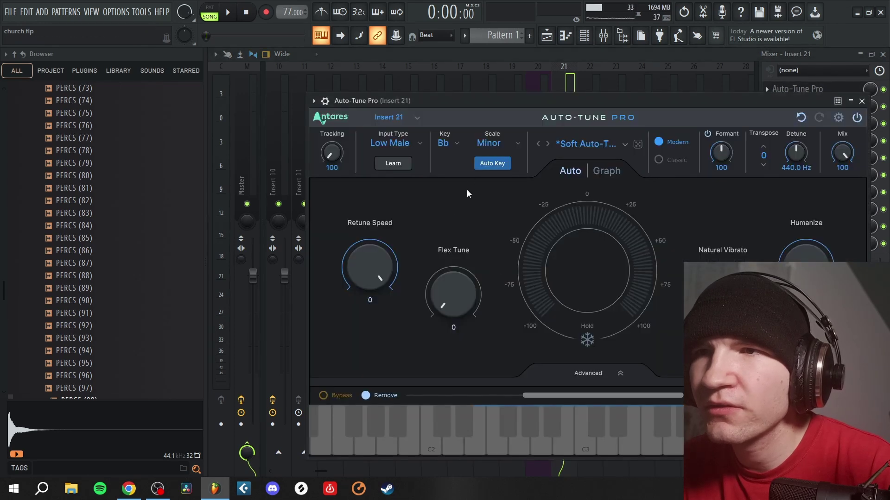
click(447, 143)
click(456, 181)
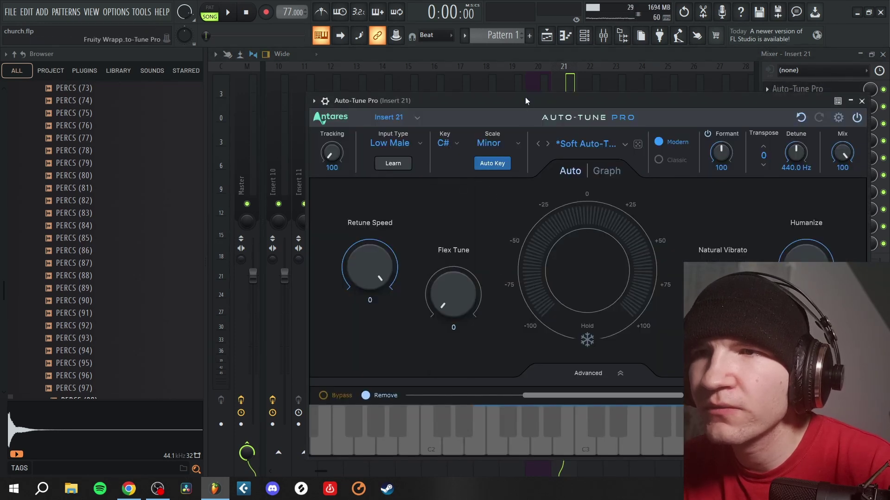
key(space)
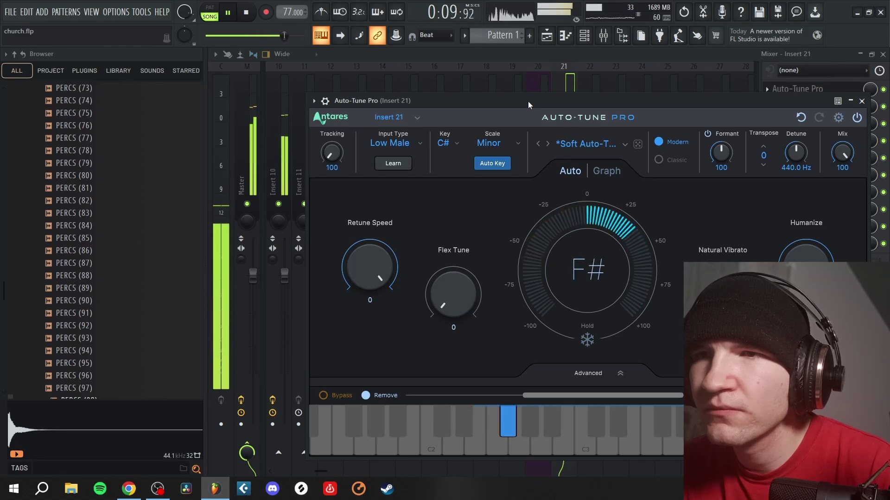
key(space)
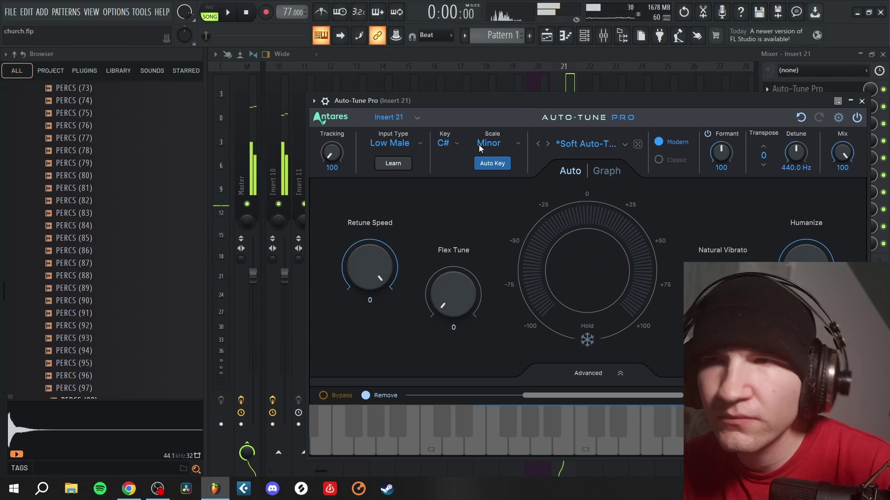
Step: Change Auto-Tune Pro's key to G# and play the song to test the tuning
click(447, 143)
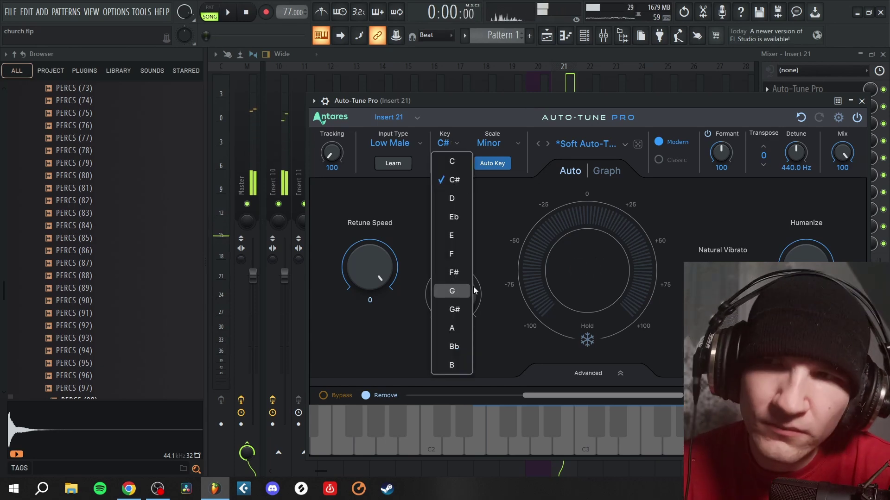
click(460, 315)
key(space)
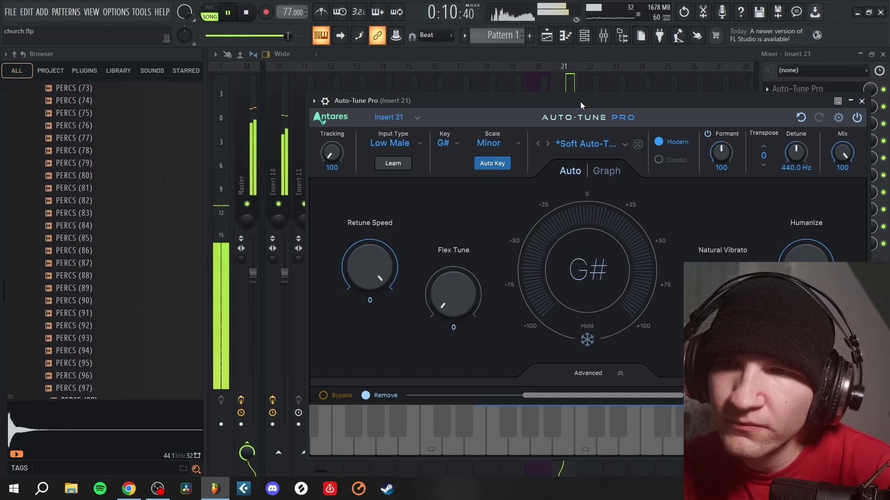
key(space)
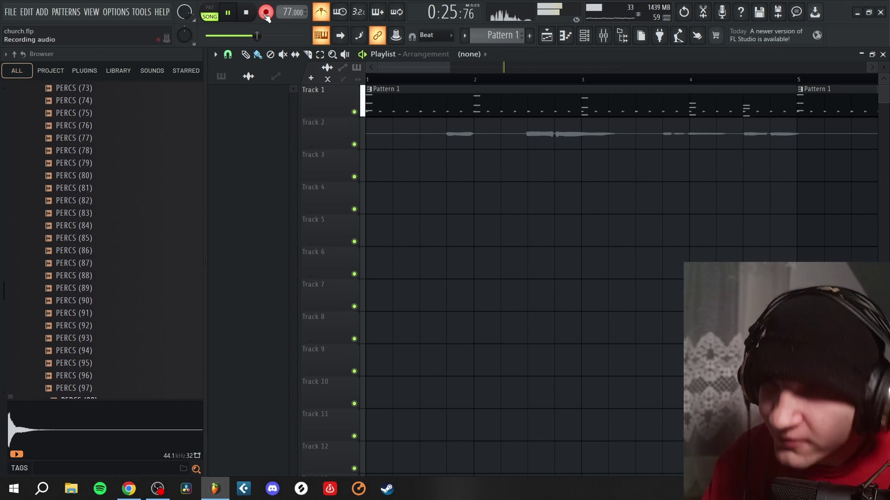
Step: Stop the vocal recording, turn off record mode, and bring the new audio clip into view in the Playlist
click(255, 14)
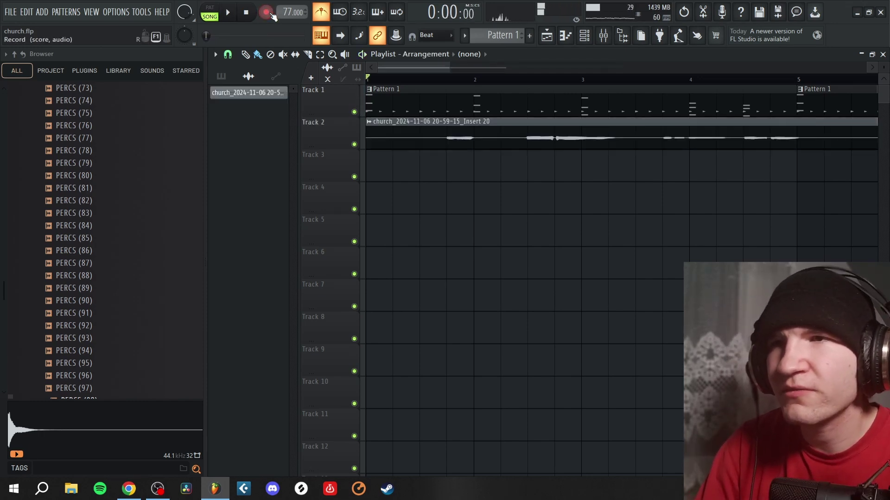
click(273, 15)
scroll(381, 213, down, 5)
scroll(297, 237, up, 6)
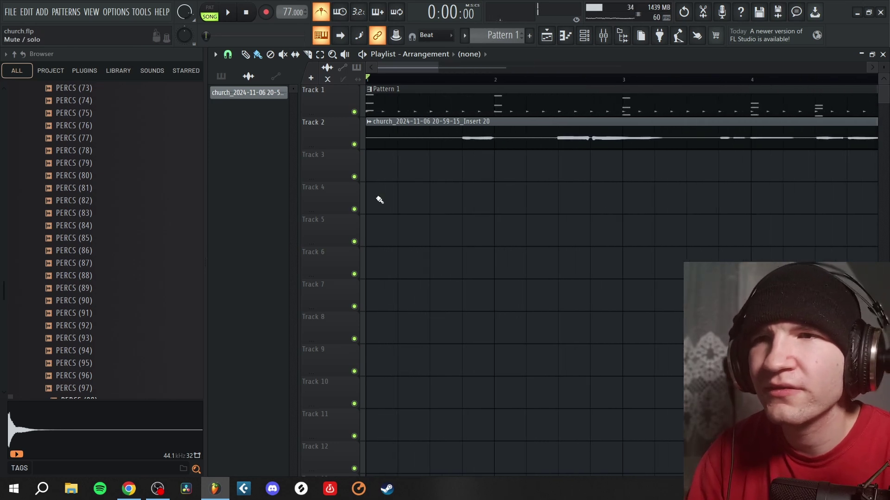
Step: Route the recorded audio clip on Track 2 to mixer track 21 and start song playback
double_click(480, 133)
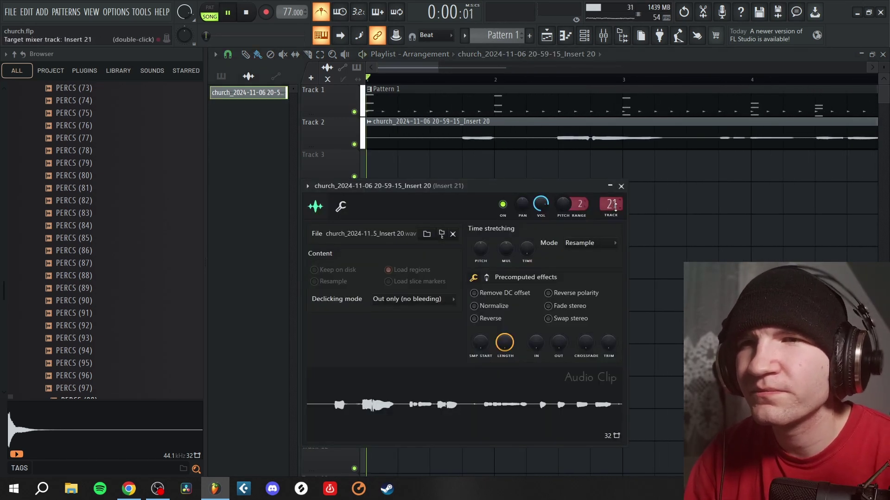
key(space)
click(620, 186)
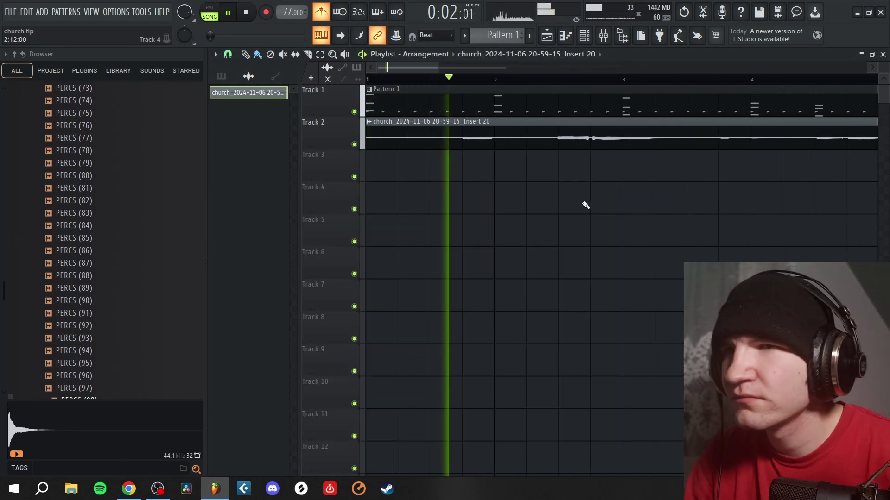
Step: Set Auto-Tune Pro's Retune Speed on Insert 21 to 6 while the song plays
key(F9)
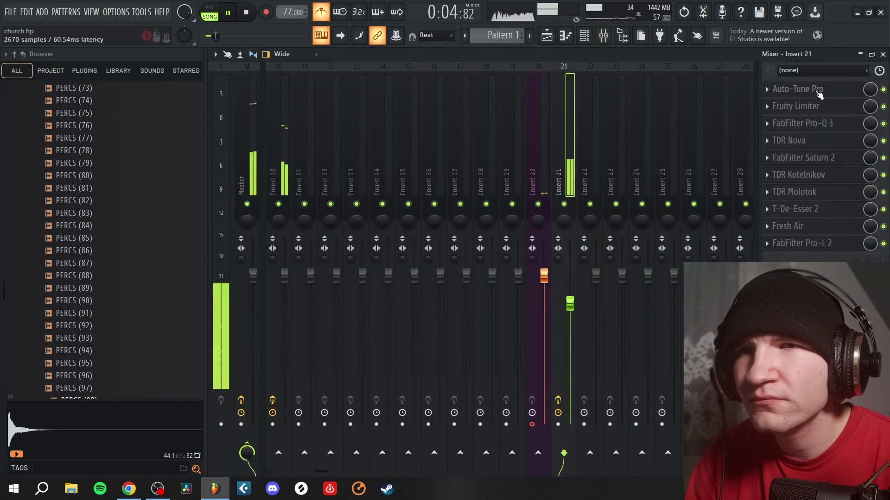
click(809, 89)
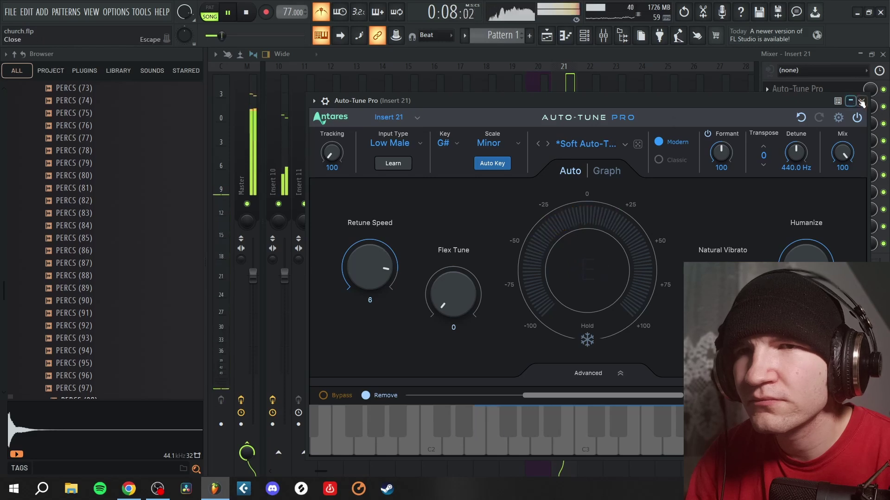
click(862, 100)
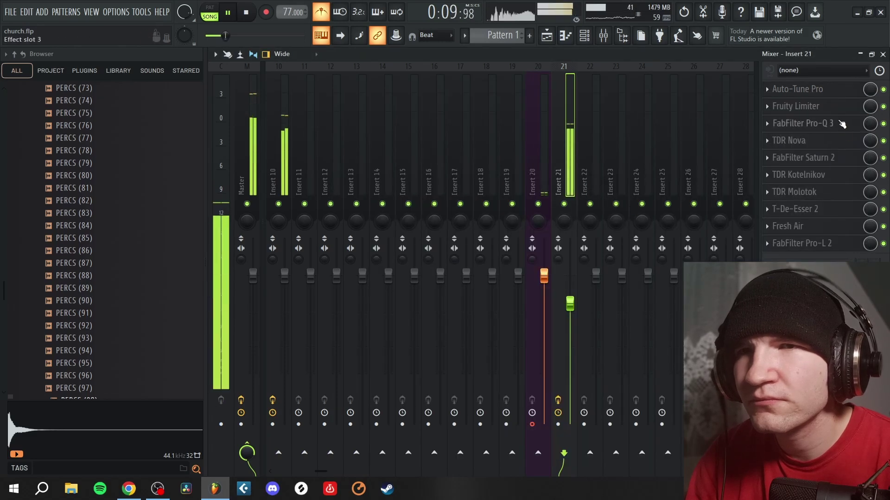
Step: Raise the low cut in FabFilter Pro-Q 3 on Insert 21 to just above 500 Hz and listen to the vocal
click(802, 123)
key(space)
drag(385, 289, 480, 310)
key(space)
scroll(508, 320, up, 1)
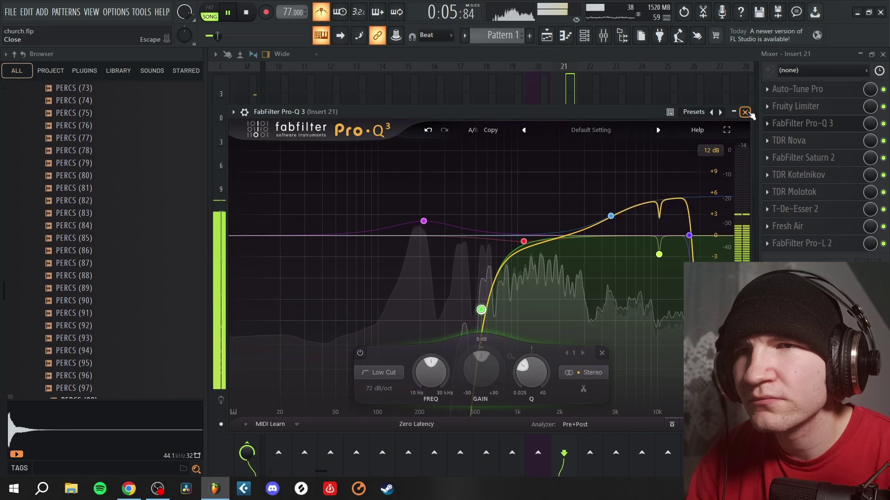
click(746, 112)
key(space)
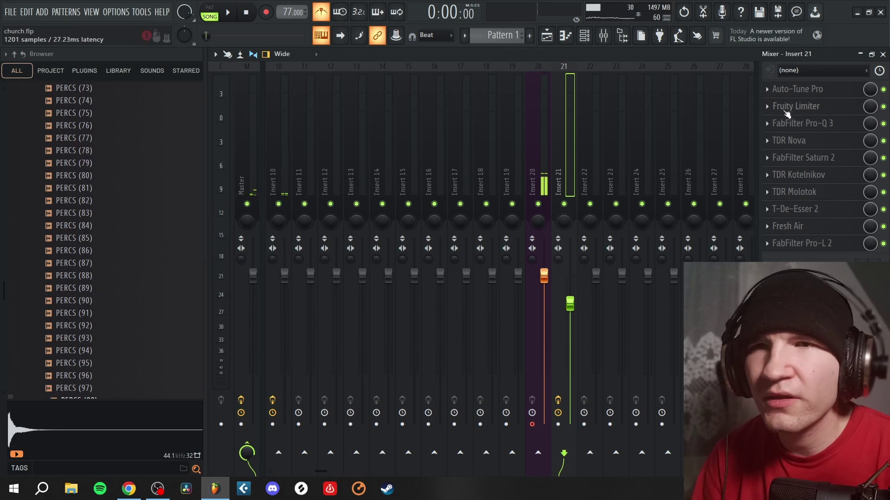
Step: Undo the low-cut changes in FabFilter Pro-Q 3 on Insert 21 and close the plugin
click(804, 123)
key(ctrl+z)
key(ctrl+z)
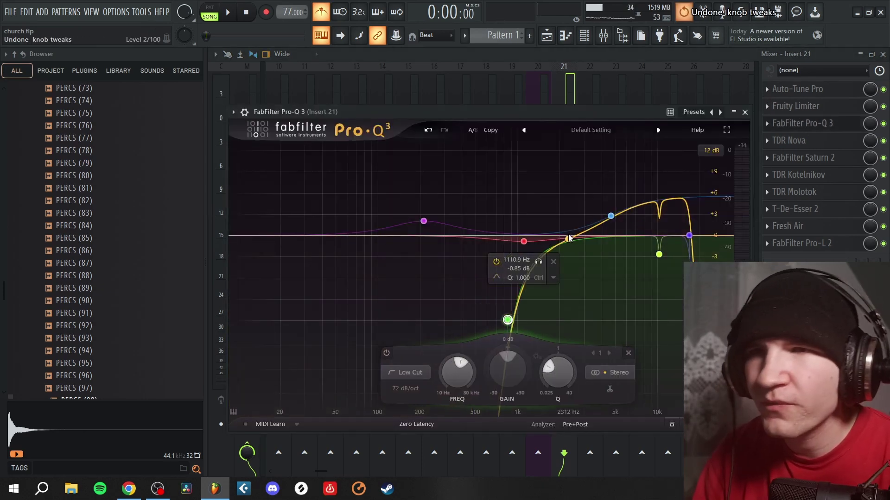
key(ctrl+z)
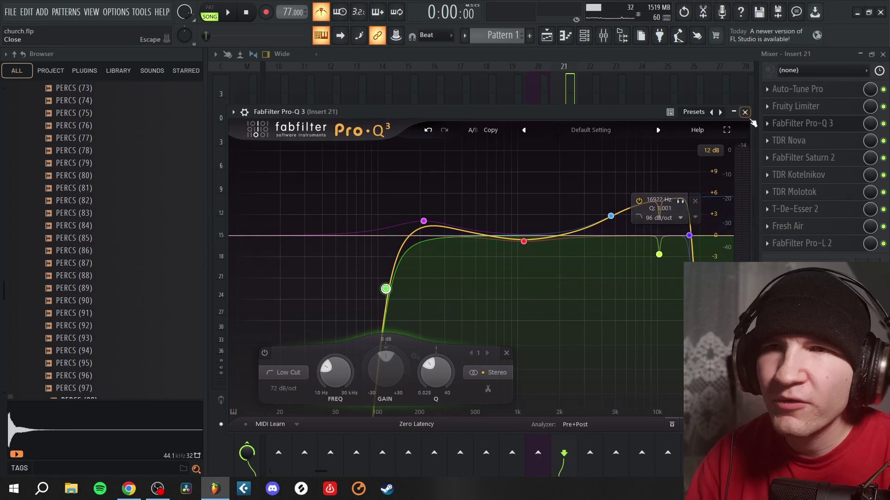
click(745, 112)
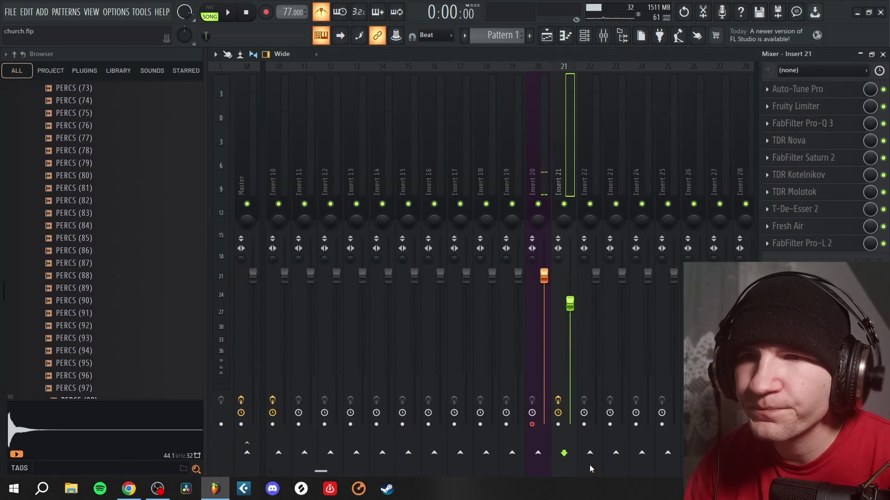
Step: Send Insert 21 to Insert 22 and briefly play the song to check the routing
click(584, 180)
key(space)
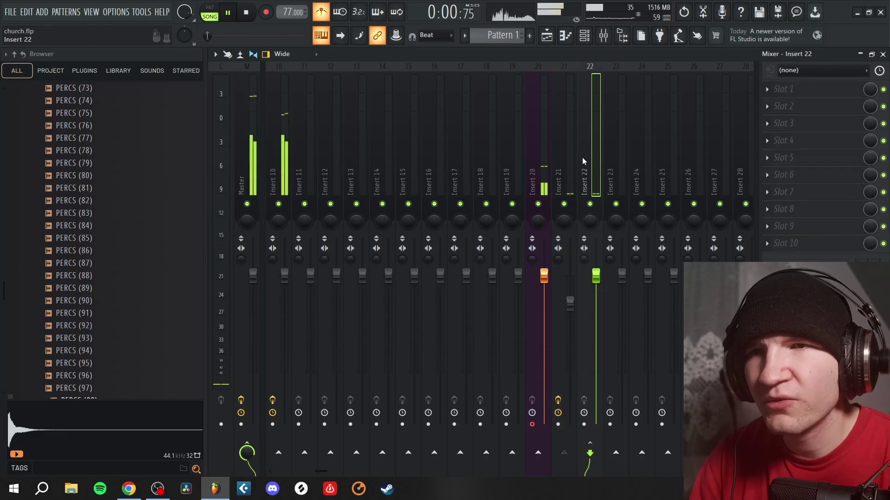
key(space)
Step: Load ValhallaVintageVerb into slot 4 of Insert 22 and adjust its mix
click(801, 145)
click(505, 20)
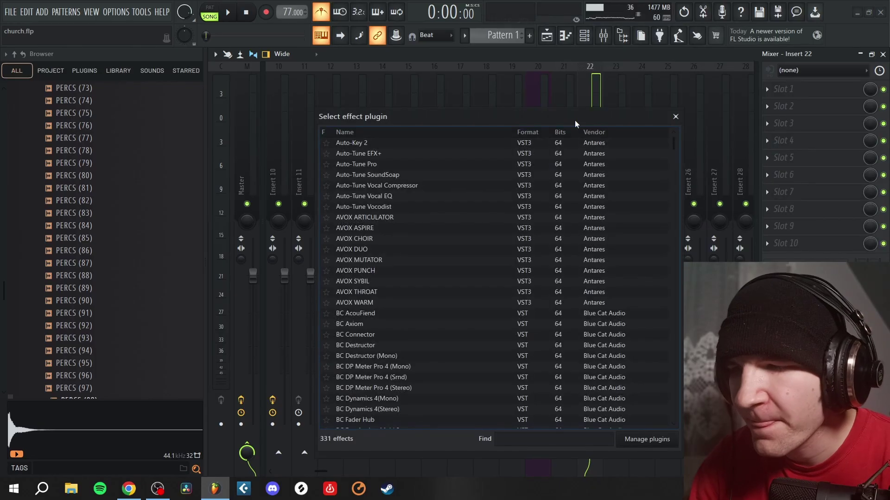
text(ver)
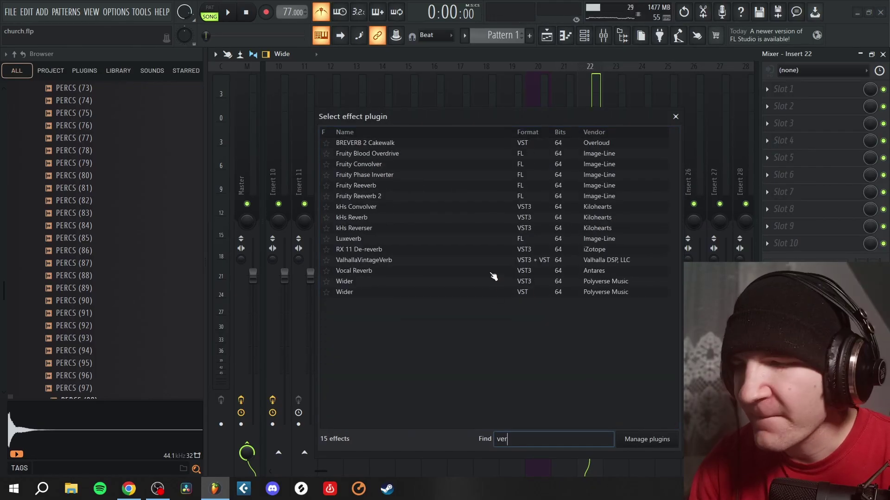
click(379, 261)
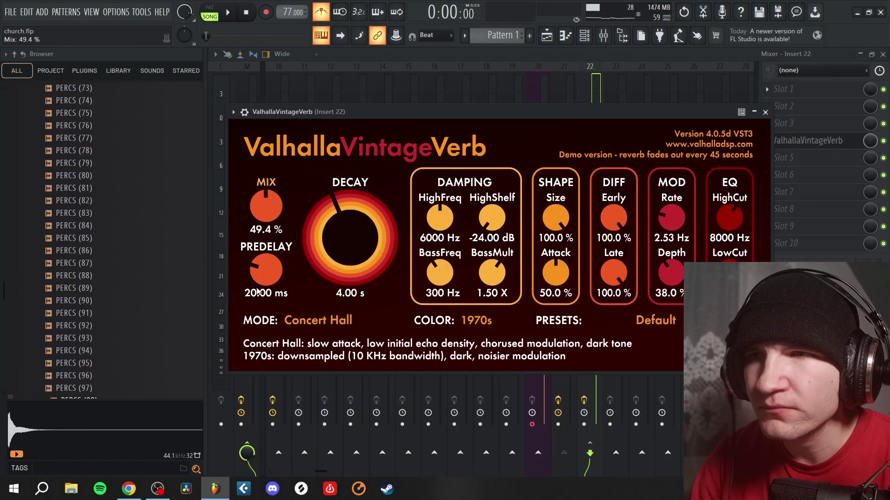
click(765, 112)
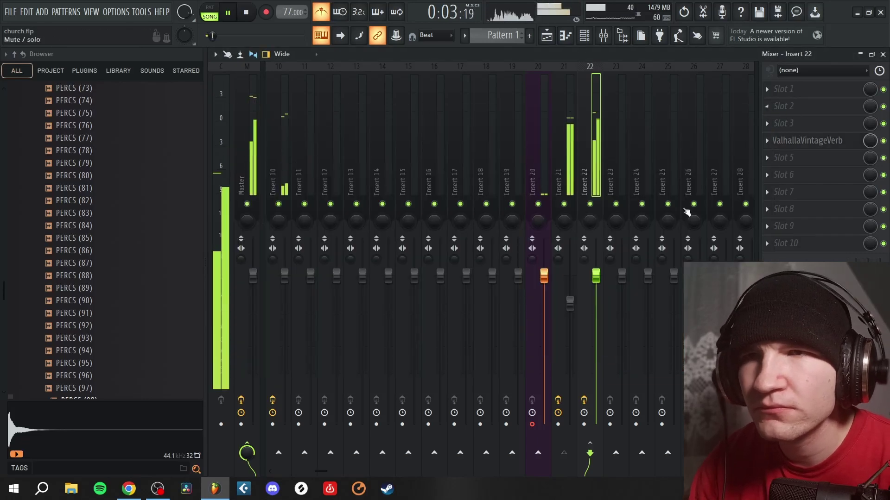
Step: Add FabFilter Pro-Q 3 to slot 3 of Insert 22, ahead of the reverb
click(784, 121)
mouse_move(782, 130)
click(513, 19)
text(q)
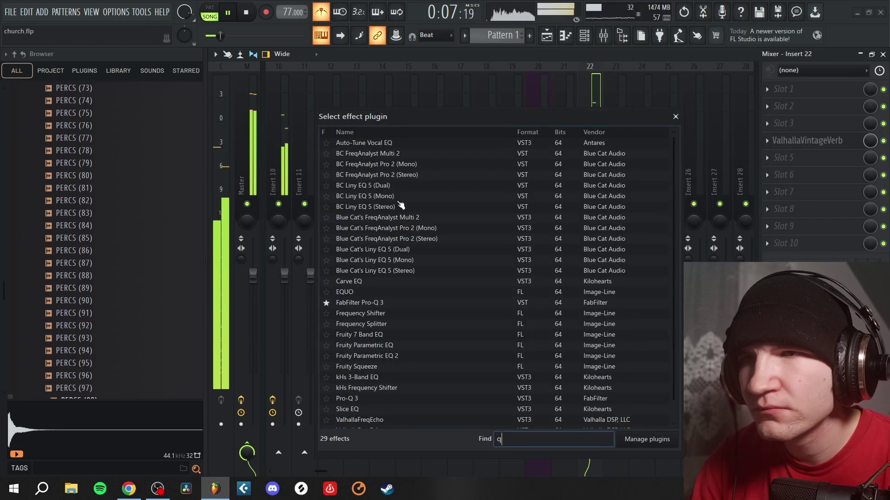
double_click(382, 302)
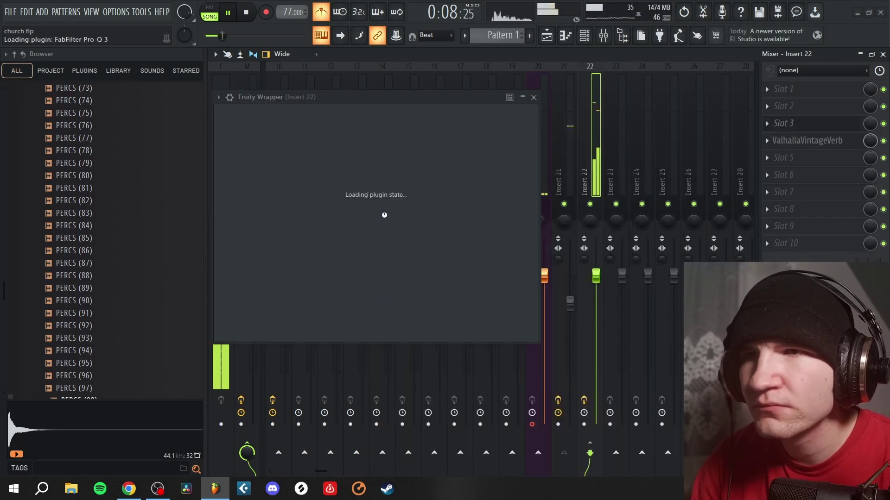
Step: Apply the Phone preset to FabFilter Pro-Q 3 on Insert 22, listen to the result, and stop playback
click(643, 116)
click(643, 116)
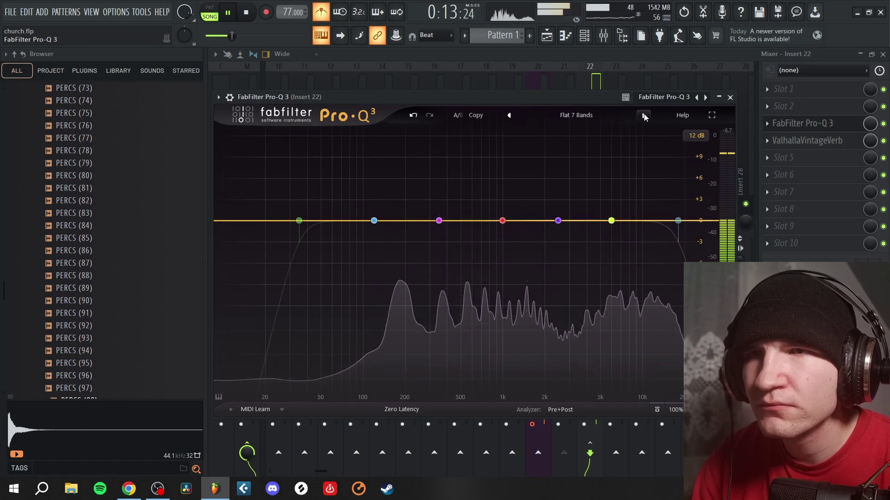
click(643, 115)
click(575, 115)
click(558, 385)
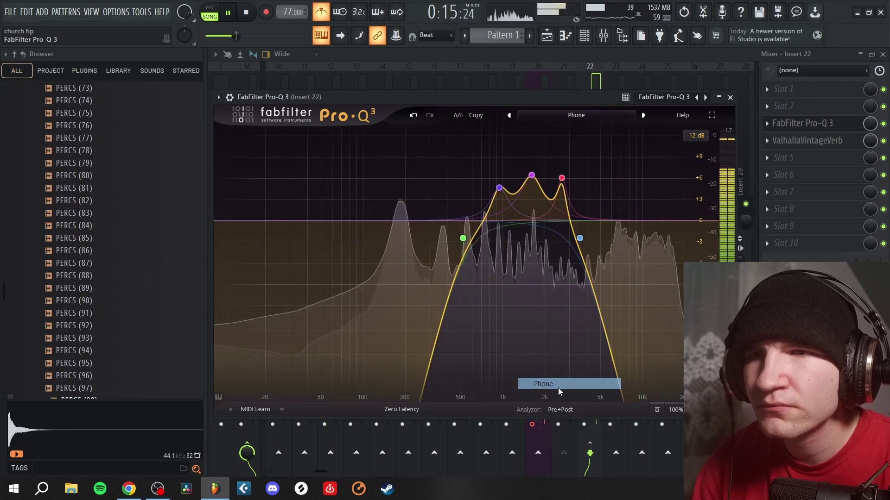
click(730, 98)
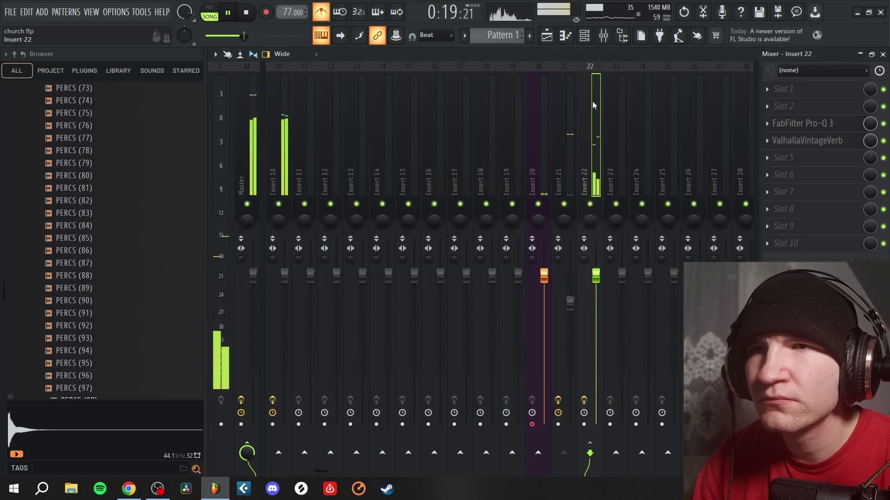
key(space)
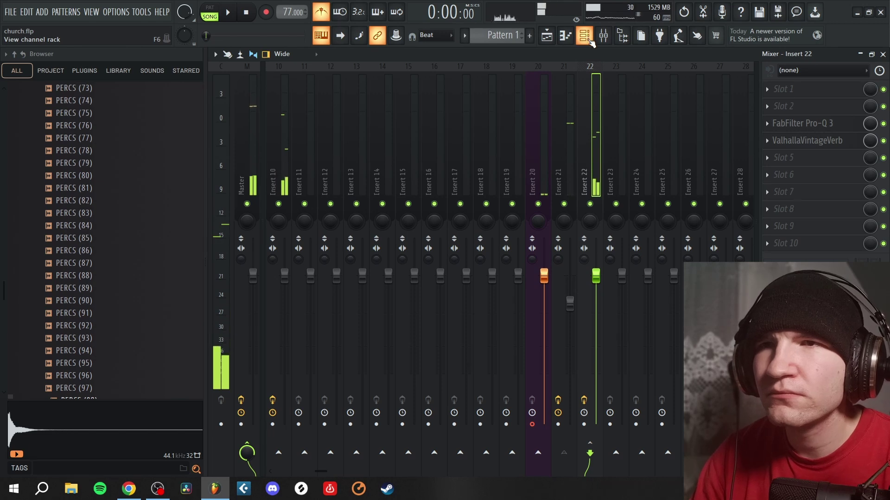
Step: Check Auto-Tune Pro's settings on Insert 21 while the song plays, and return to the Playlist
click(577, 101)
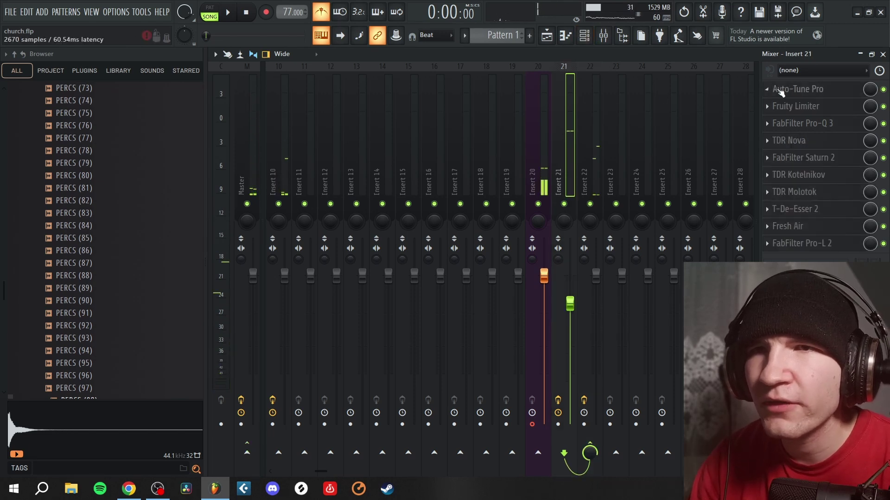
click(781, 91)
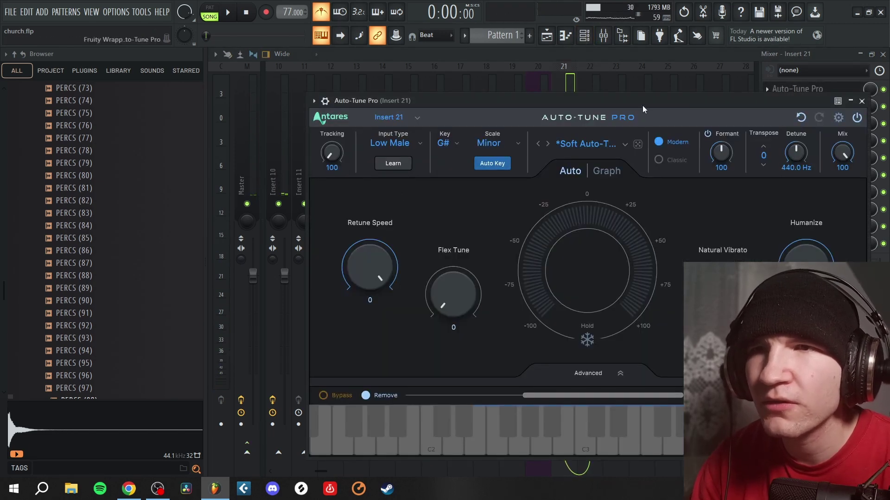
key(space)
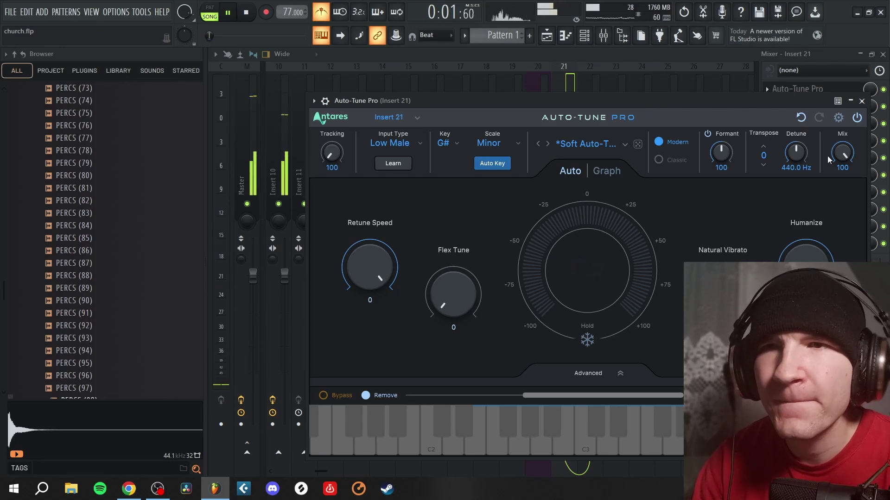
click(862, 101)
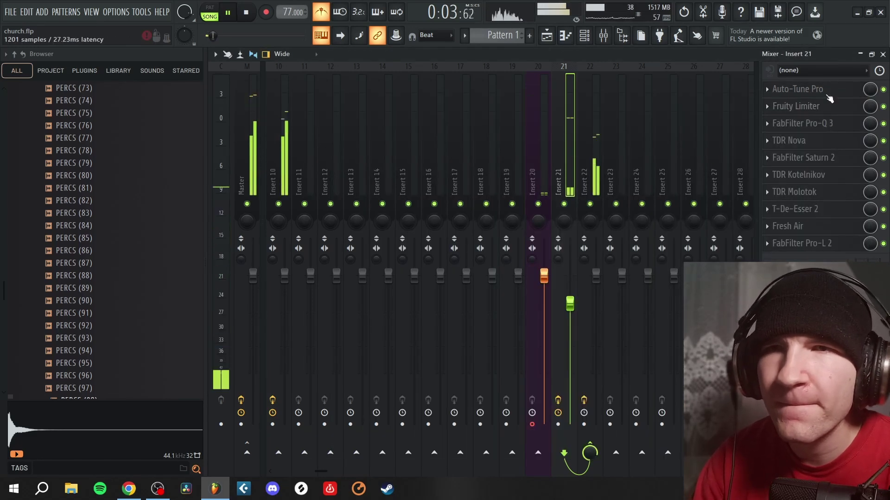
click(882, 55)
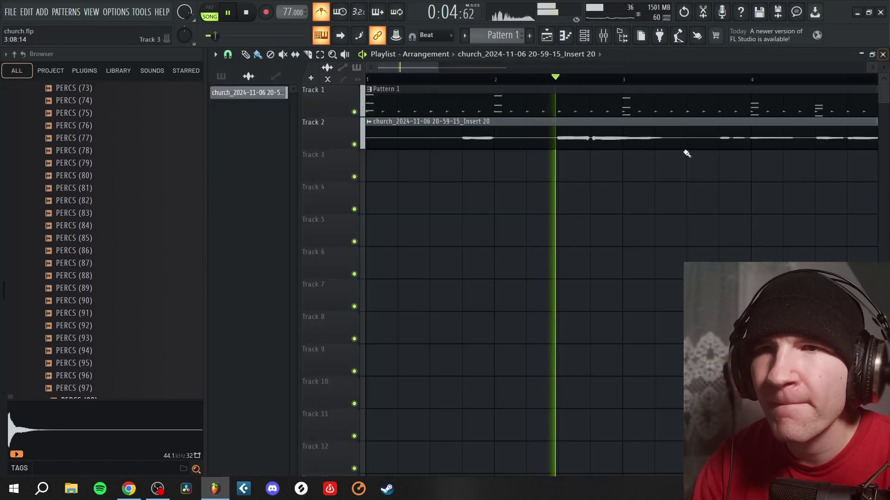
Step: Raise the vocal audio clip's pitch with Auto time stretching, restart playback to hear it, and close the clip settings
double_click(513, 132)
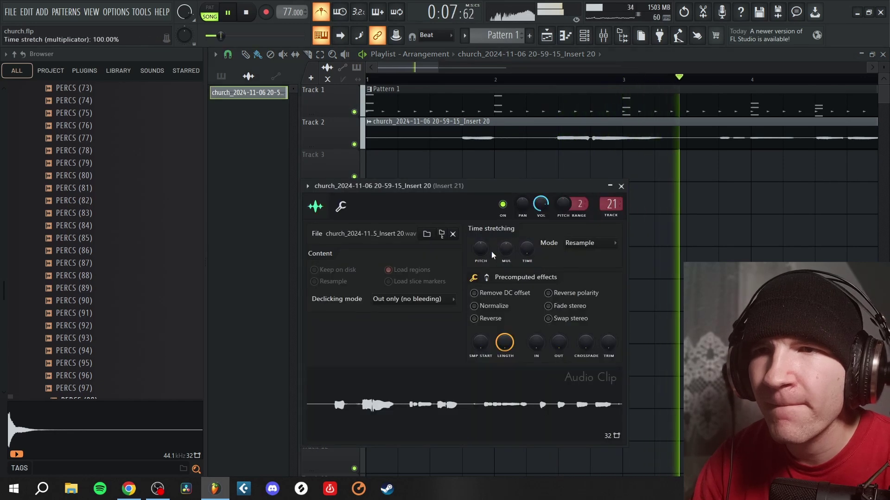
key(space)
key(space)
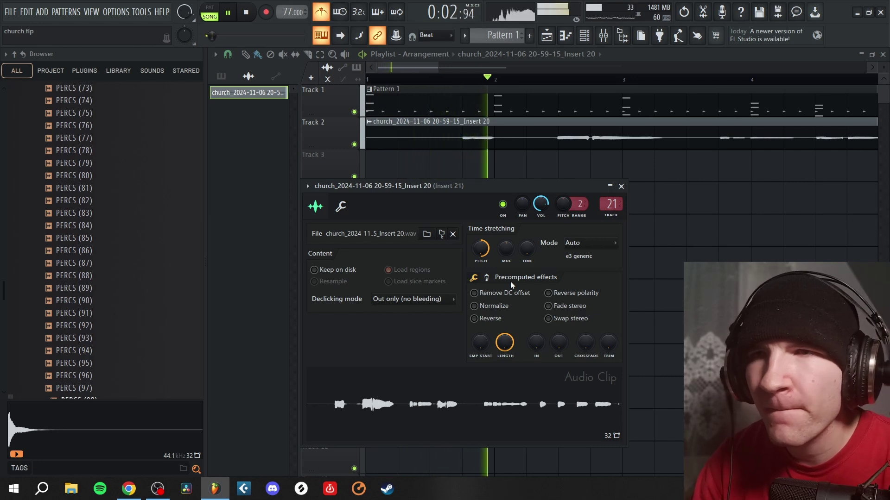
click(624, 192)
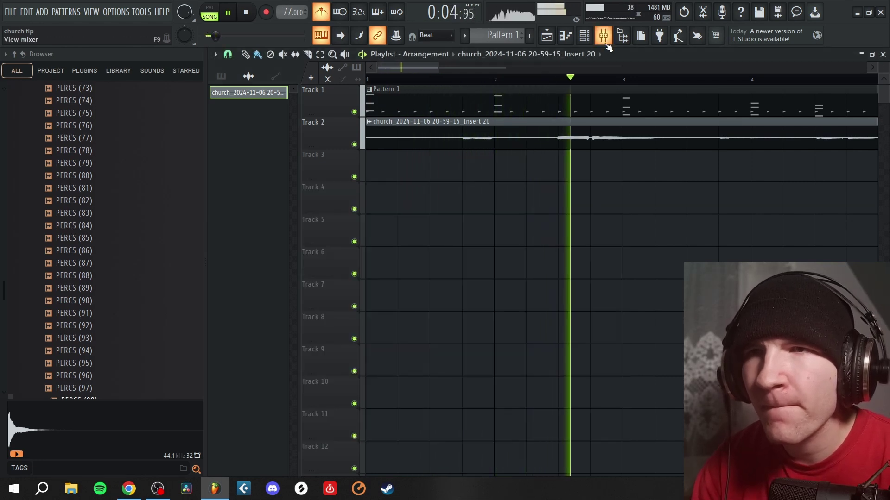
Step: Select the reverb send on Insert 22 in the mixer and lower its volume slightly while the song plays
key(F9)
scroll(596, 320, down, 3)
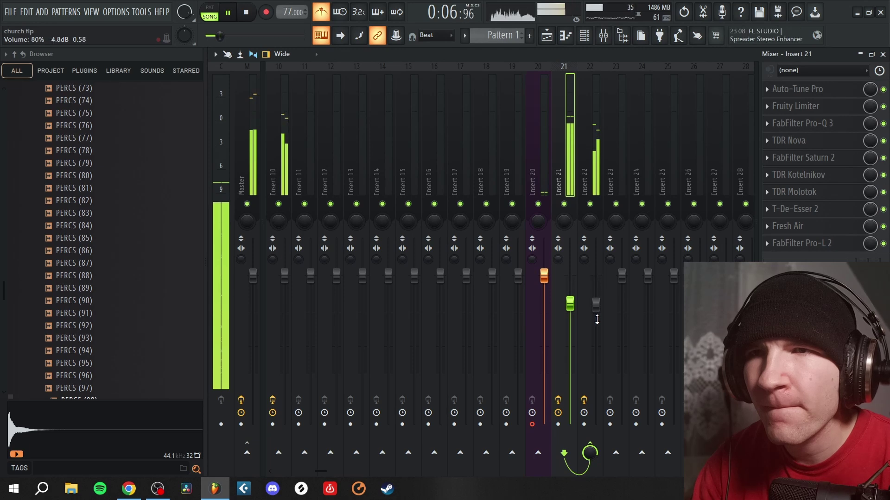
scroll(597, 320, down, 3)
click(596, 171)
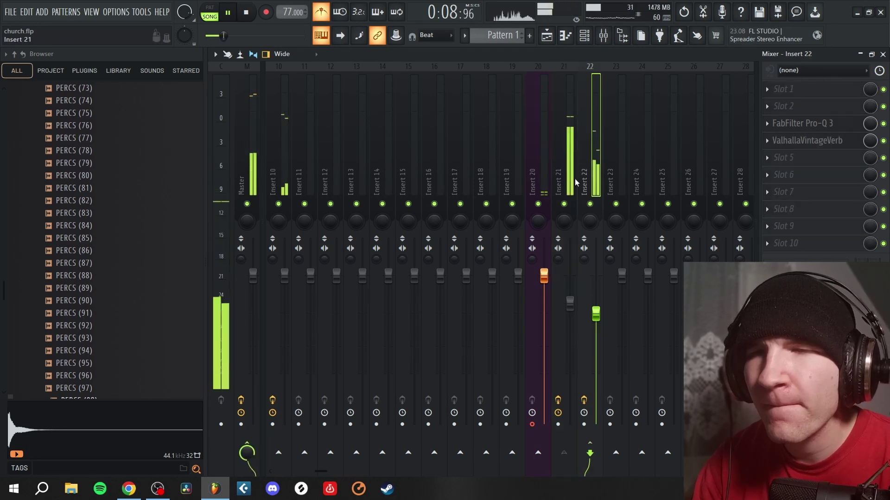
scroll(506, 165, up, 3)
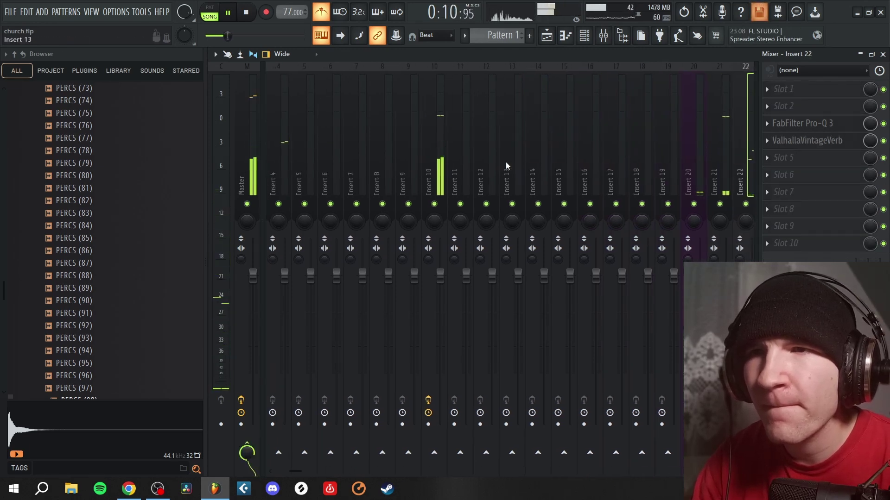
scroll(505, 162, down, 3)
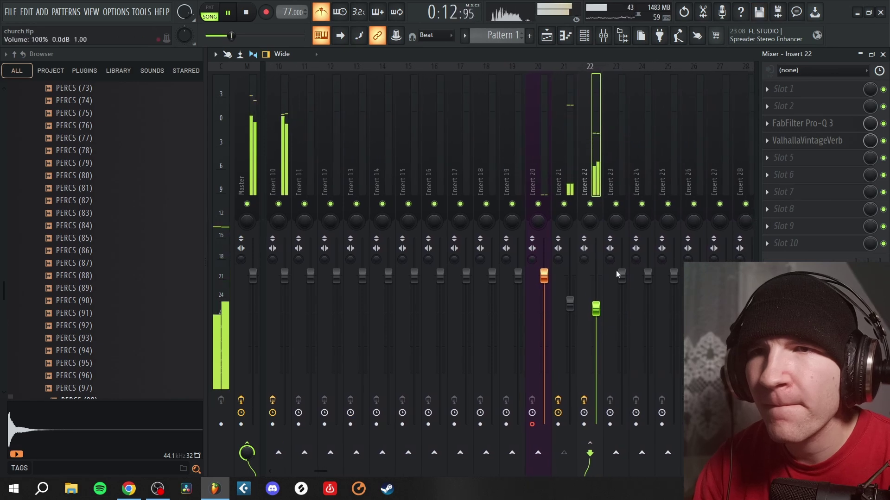
Step: Load a second FabFilter Pro-Q 3 into slot 2 of Insert 22 and stop playback
click(805, 125)
click(806, 125)
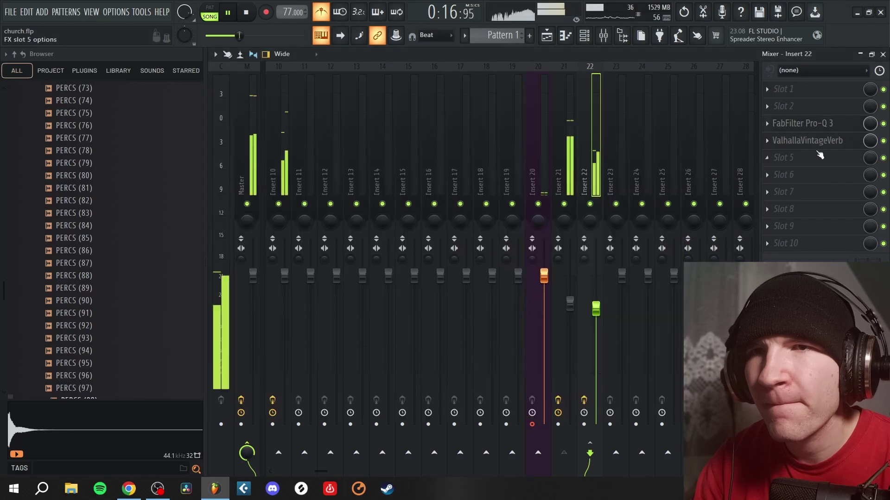
click(800, 115)
mouse_move(779, 119)
click(569, 20)
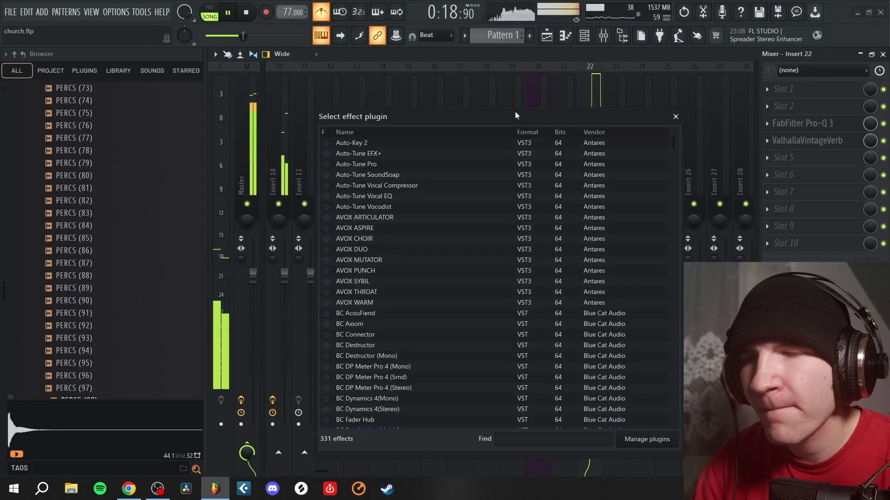
text(q)
double_click(376, 302)
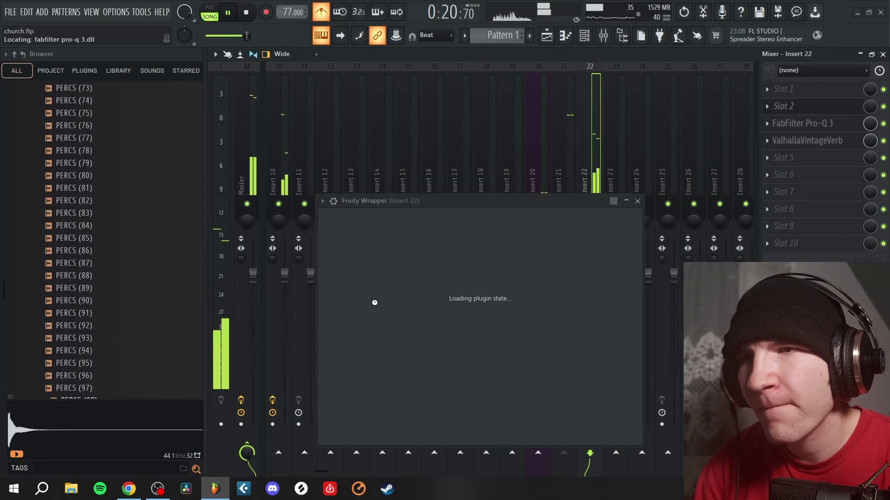
key(space)
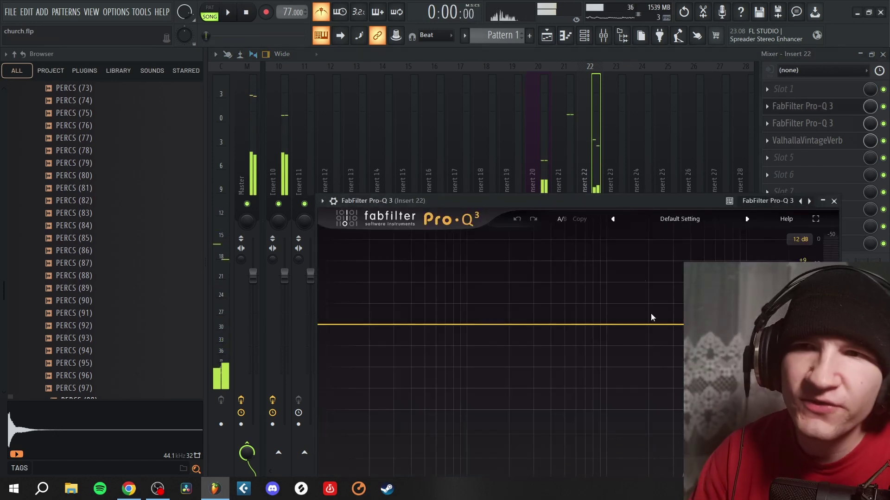
Step: Add a 48 dB/oct high cut at about 1227 Hz to the slot 2 Pro-Q 3 while listening, and close the equalizer
drag(632, 205, 616, 89)
drag(702, 217, 706, 237)
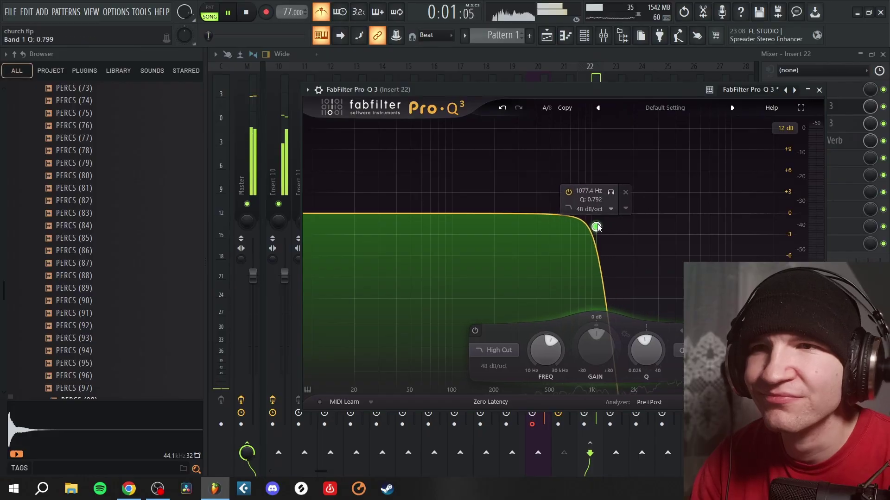
scroll(588, 216, up, 2)
drag(588, 216, 608, 222)
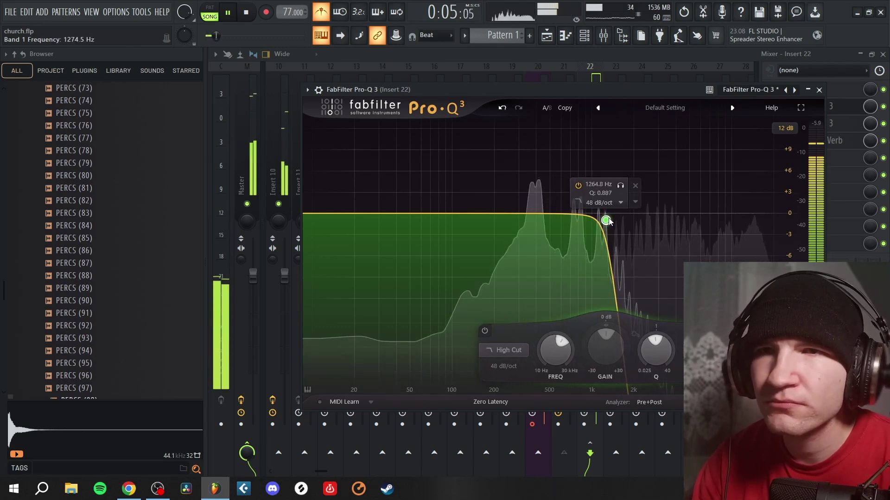
drag(608, 222, 607, 222)
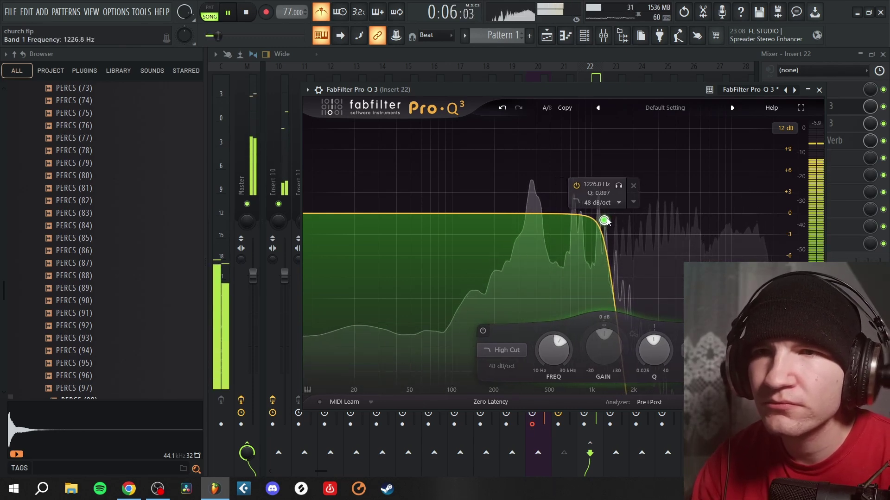
click(819, 89)
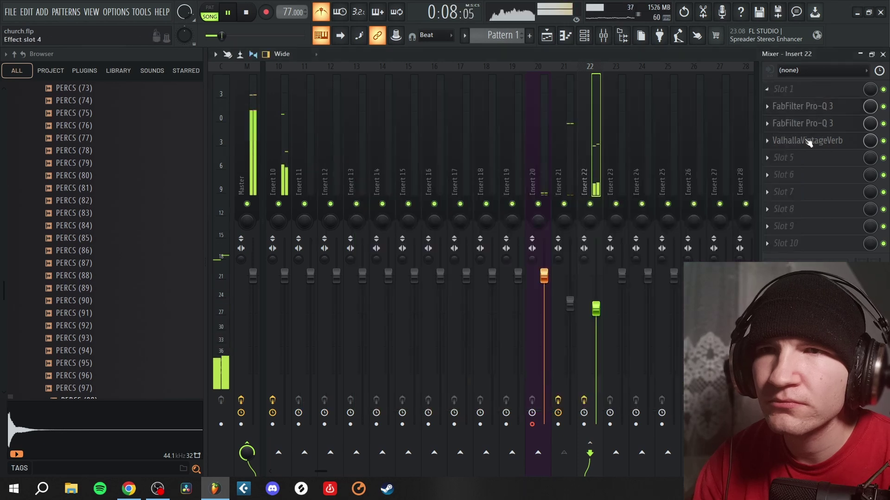
Step: Move ValhallaVintageVerb to slot 8 of Insert 22, load ShaperBox 3 into slot 5, and stop playback
drag(783, 141, 805, 210)
click(781, 158)
click(509, 19)
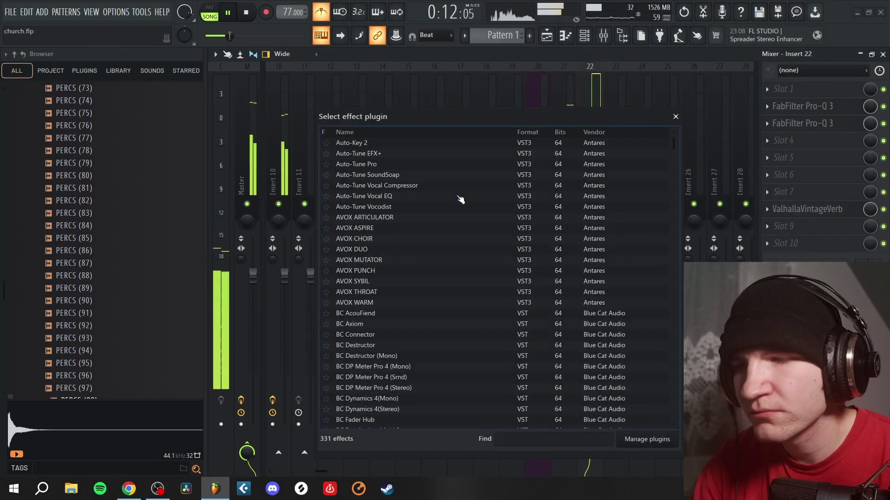
text(sh)
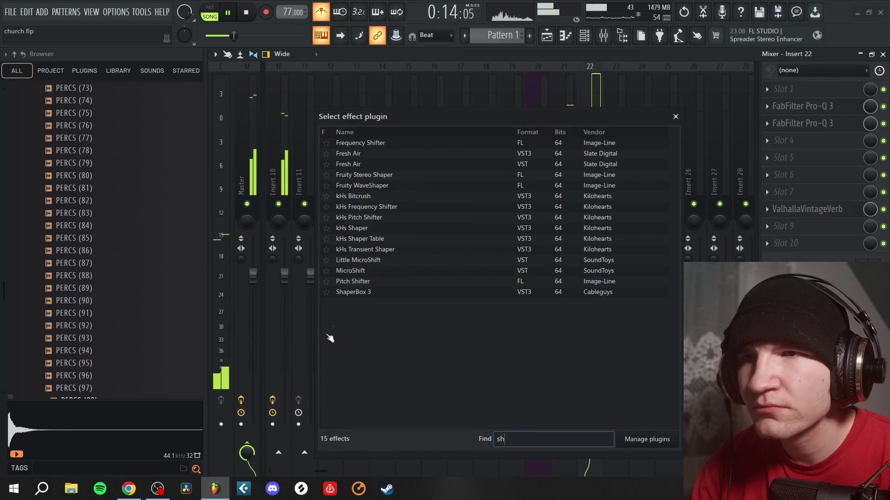
click(370, 294)
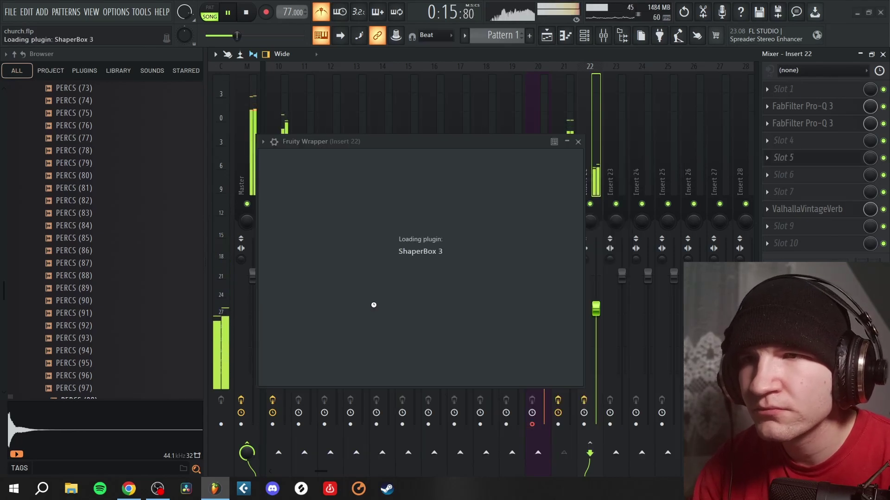
drag(372, 144, 369, 80)
key(space)
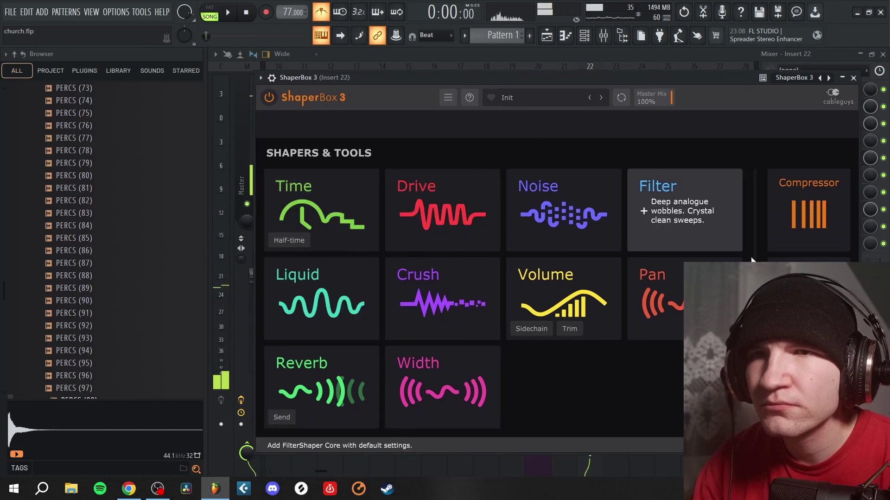
Step: Browse ShaperBox 3's Showcase presets and audition Metallic Pitched Glitch and Locked Groove during playback
click(521, 96)
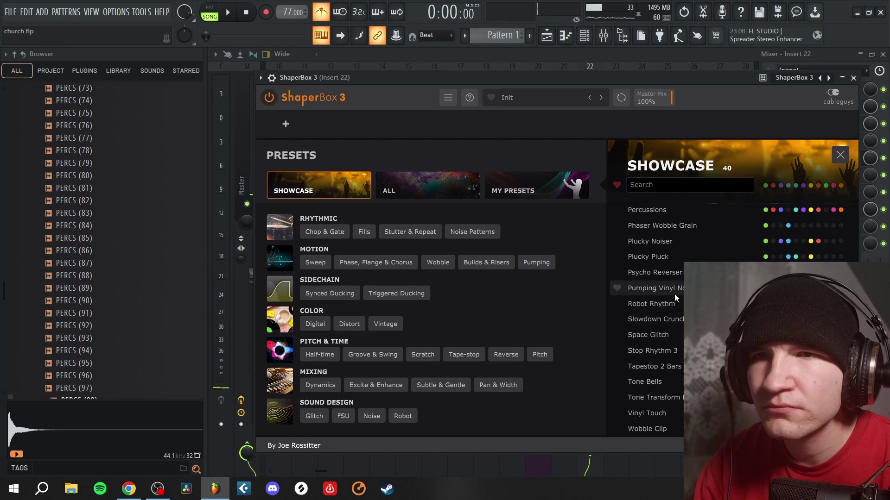
scroll(674, 293, up, 3)
click(667, 297)
key(space)
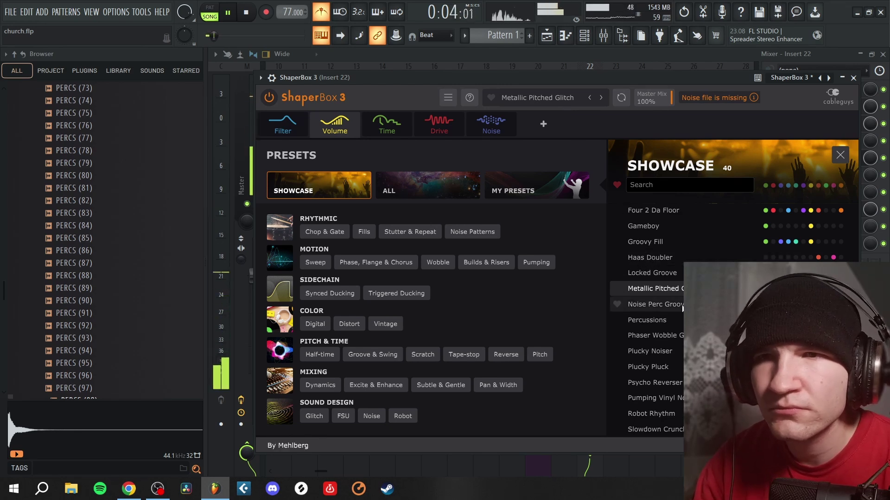
click(669, 272)
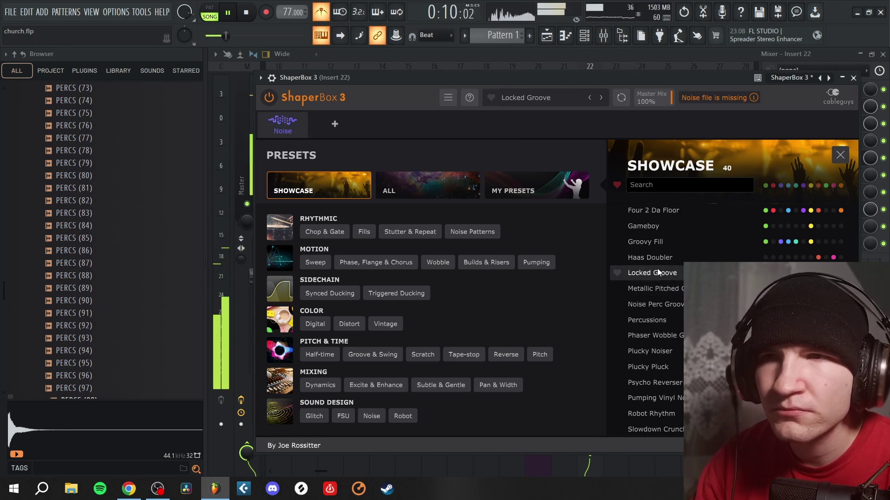
Step: Audition the Haas Doubler, Groovy Fill, Gameboy and Four 2 Da Floor presets in ShaperBox 3
scroll(649, 320, up, 3)
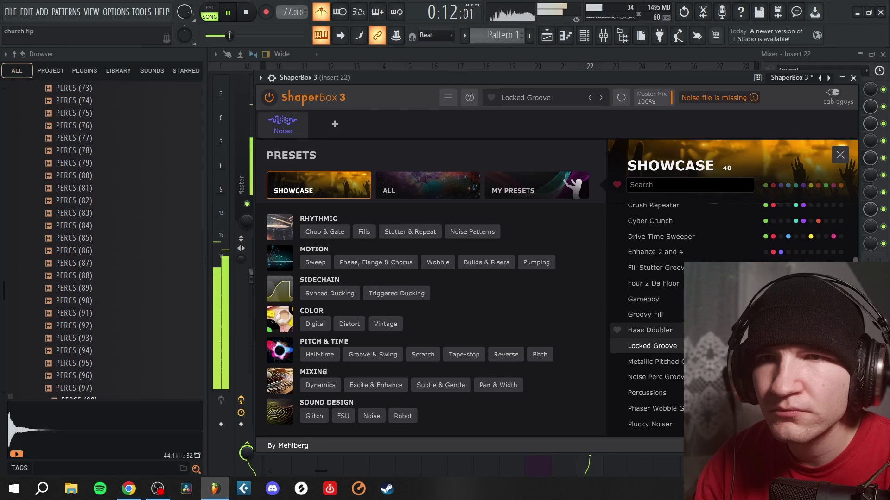
click(650, 330)
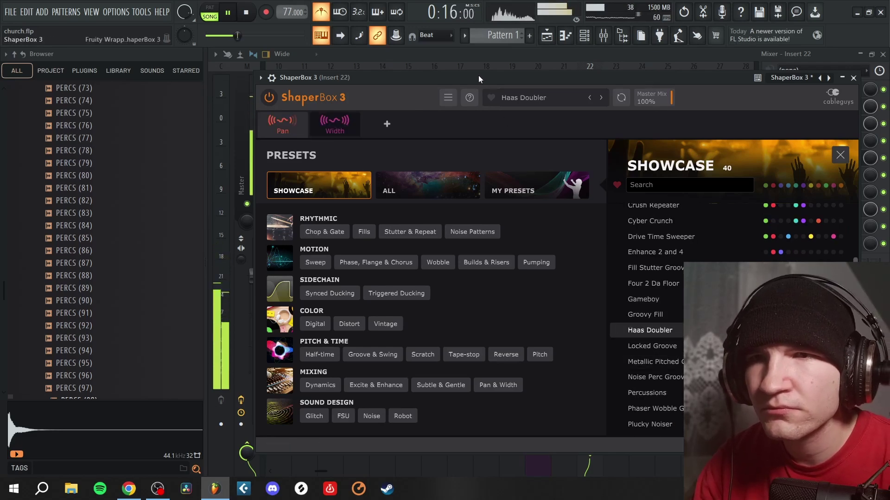
click(667, 318)
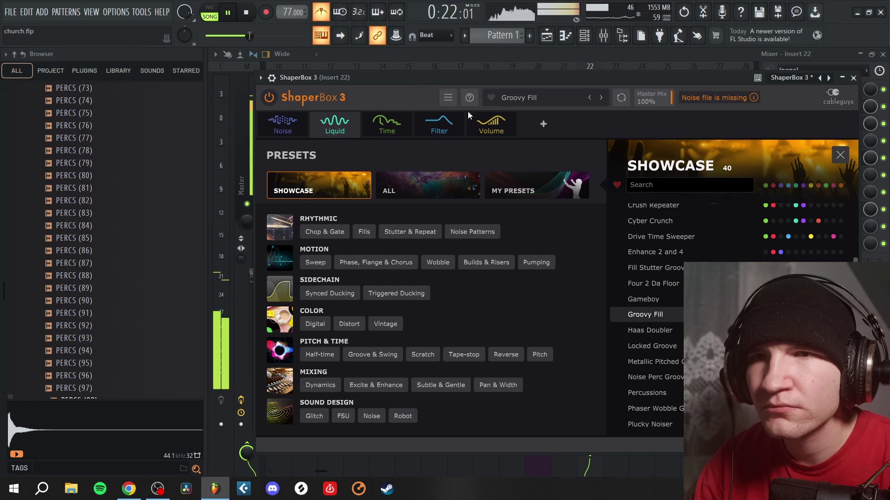
click(642, 299)
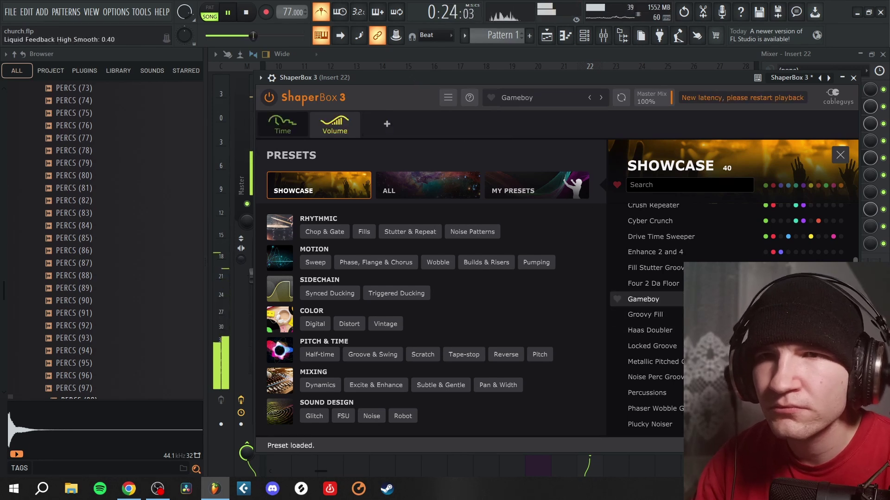
click(667, 282)
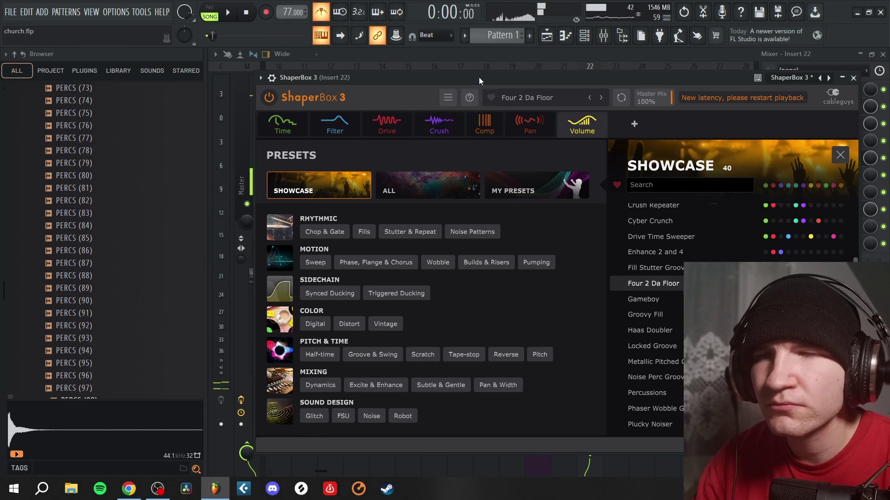
Step: Return to the Playlist, mute Track 1, and replay the vocal without the beat
click(883, 54)
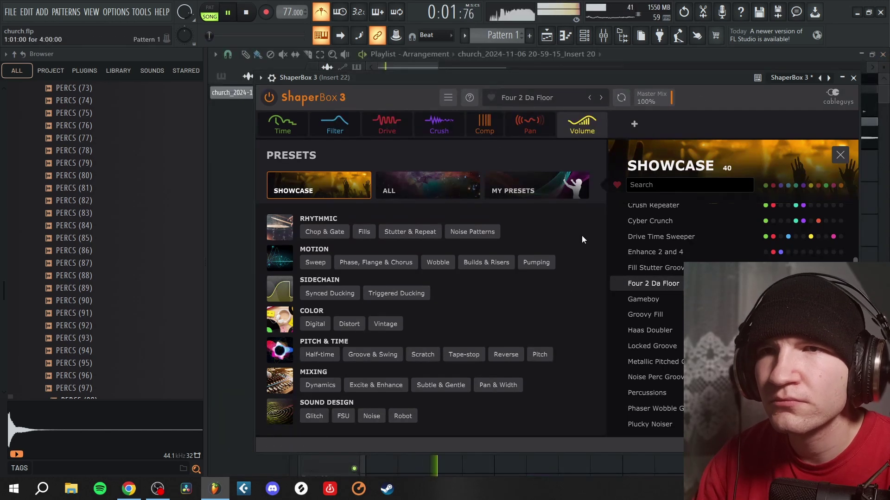
click(853, 77)
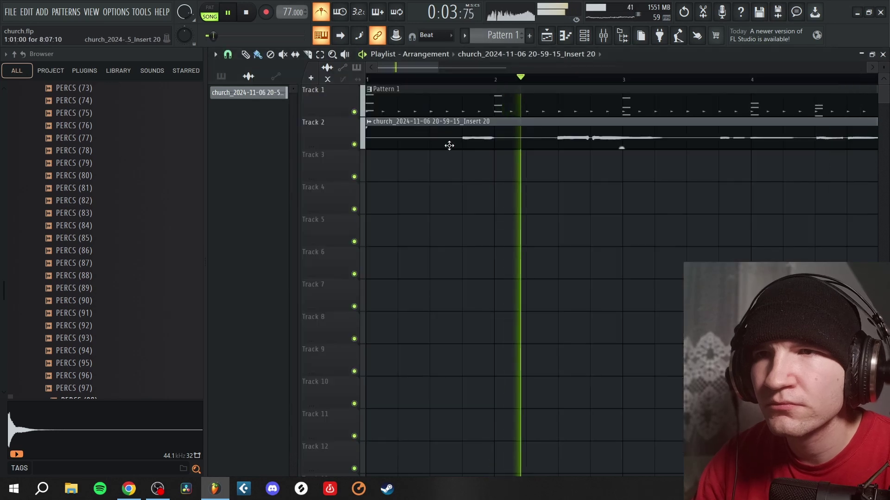
key(space)
key(space)
key(space)
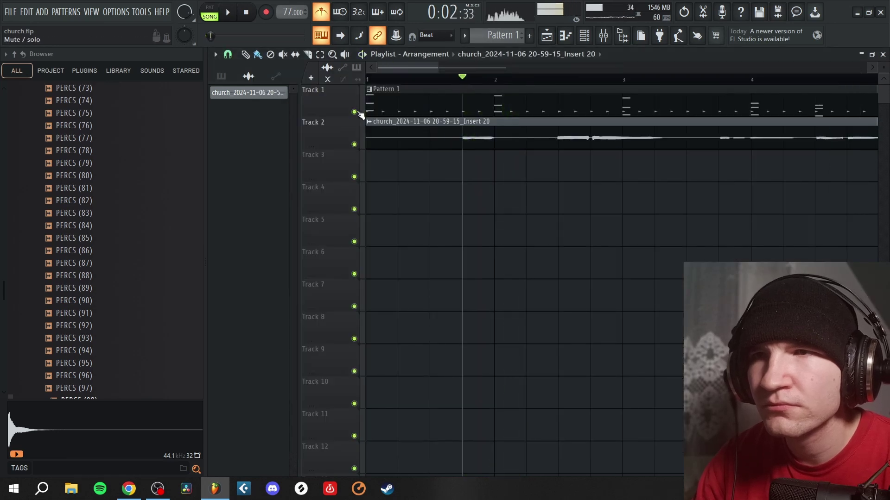
click(354, 111)
key(space)
Step: Open ShaperBox 3 on Insert 22 and audition the Fill Stutter Groove, Enhance 2 and 4, and Drive Time Sweeper presets during playback
click(605, 35)
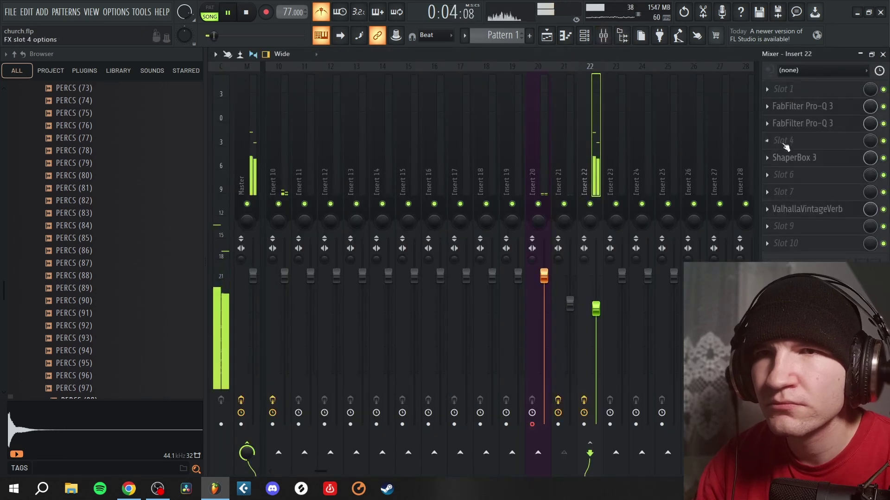
click(802, 157)
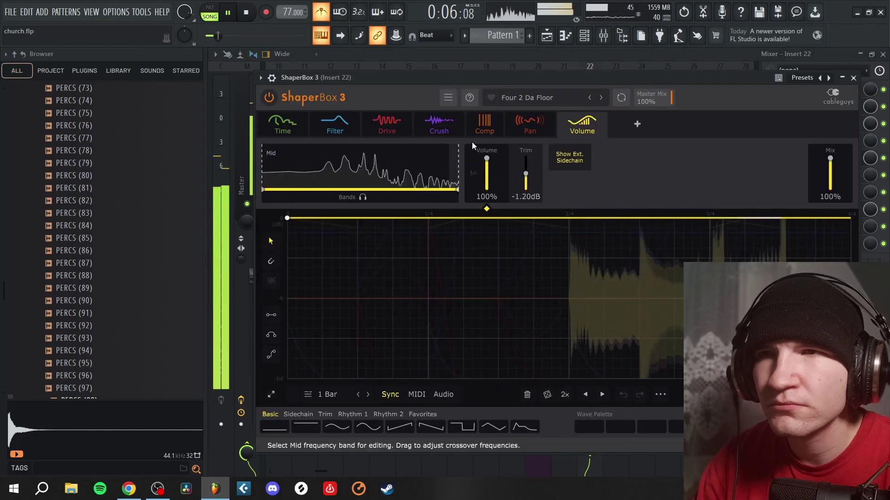
click(552, 101)
scroll(649, 278, up, 4)
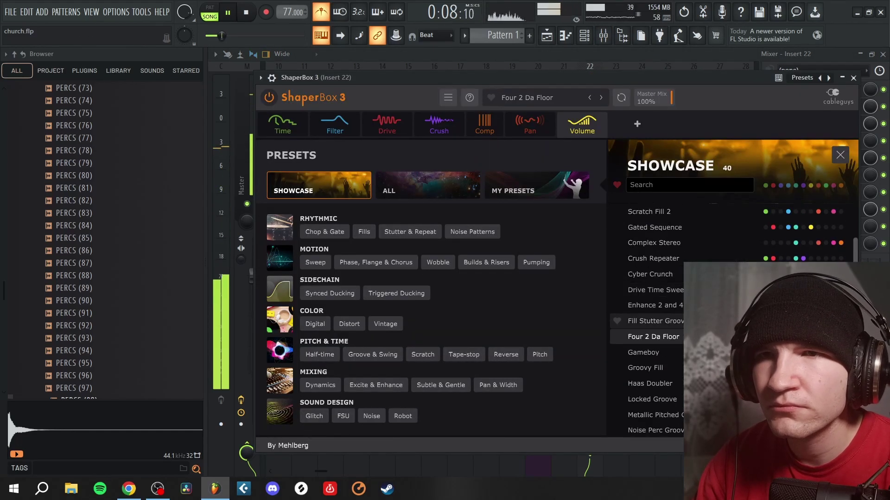
click(648, 321)
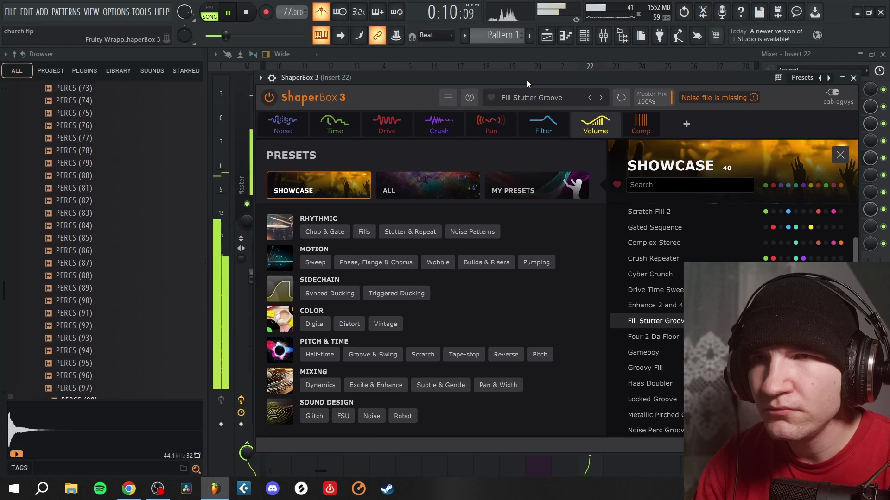
click(677, 307)
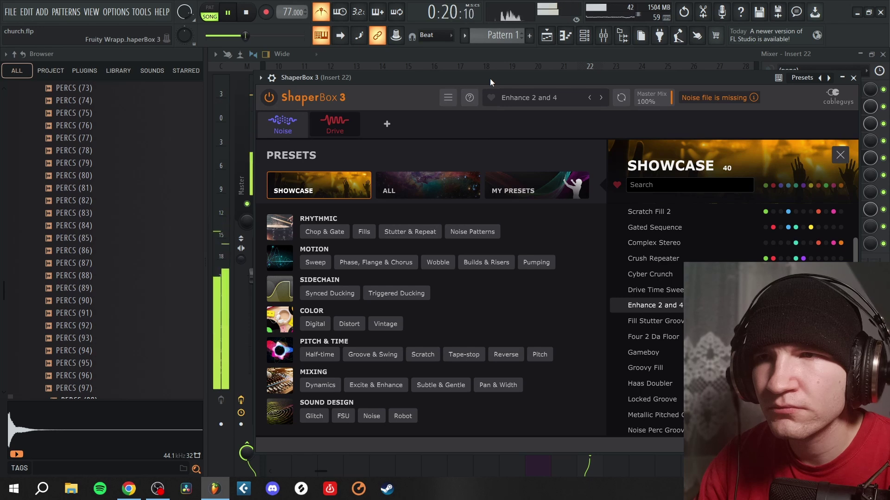
click(660, 290)
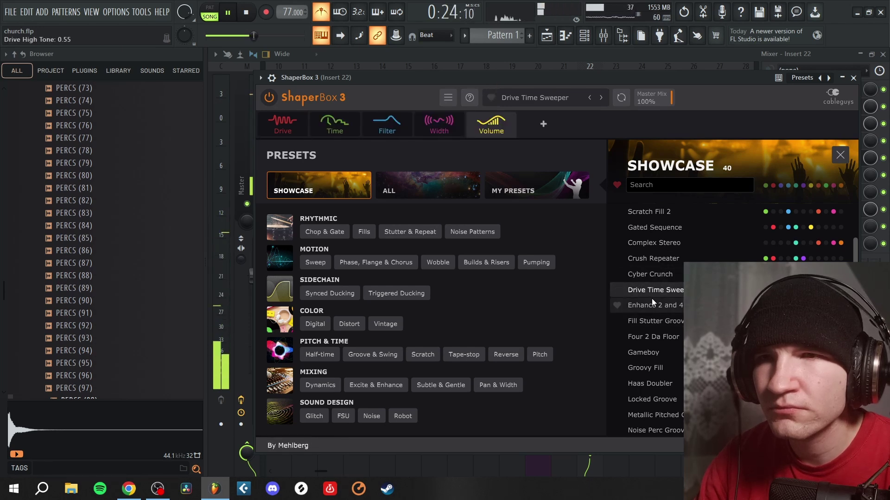
scroll(669, 275, up, 3)
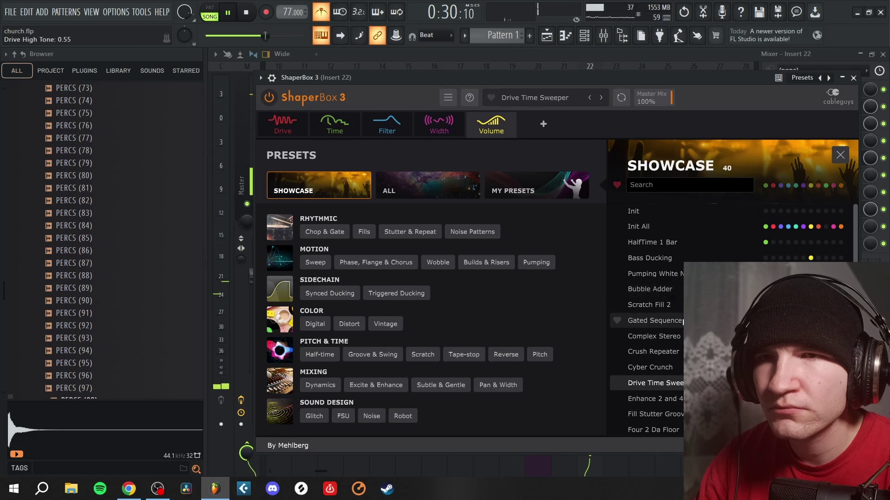
Step: Audition the Bubble Adder, Pumping White Noise and Scratch Fill 2 presets, and load Gated Sequence in ShaperBox 3
click(674, 287)
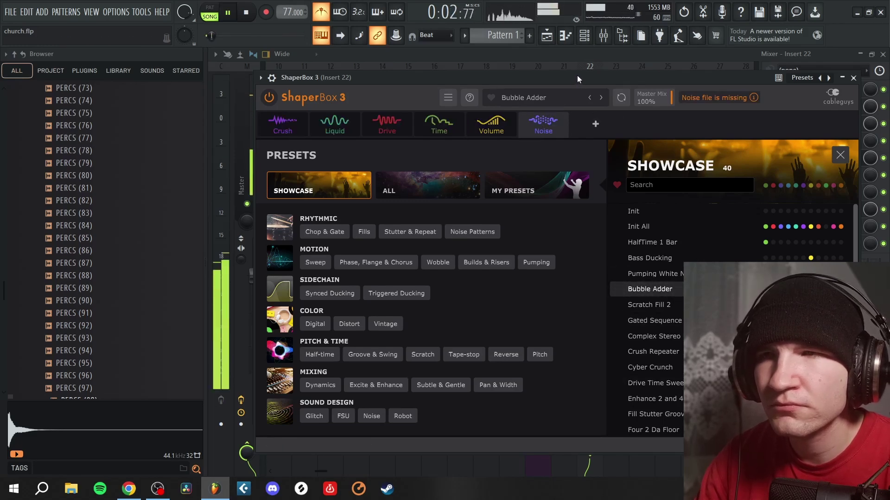
click(680, 275)
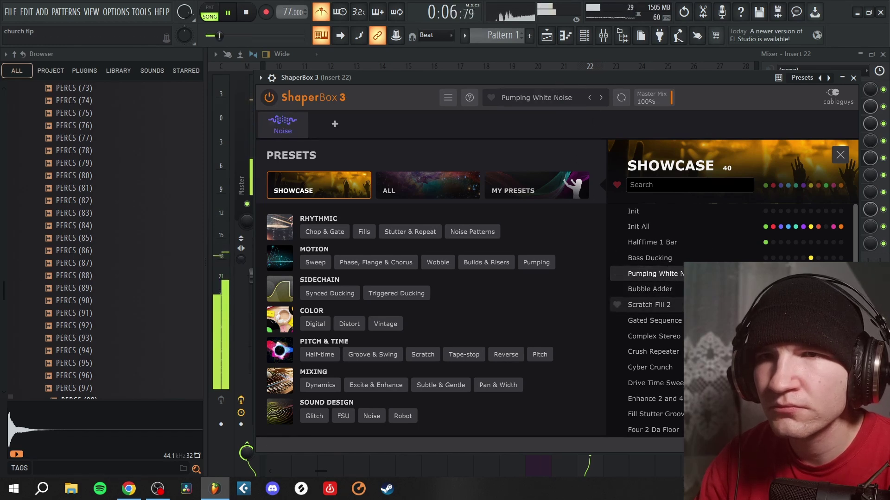
click(649, 305)
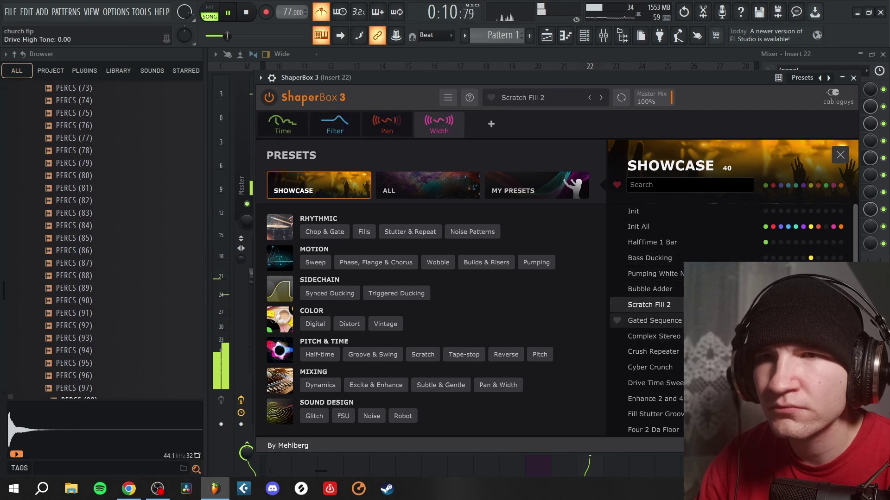
click(654, 320)
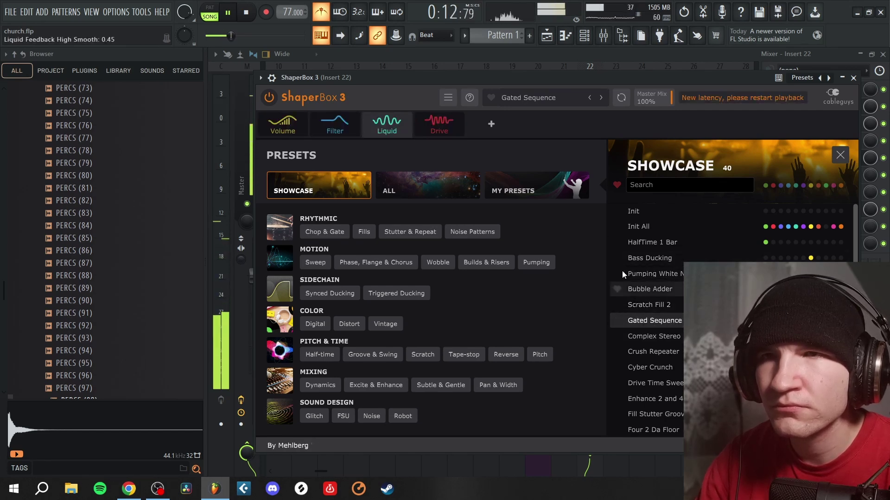
Step: Restart playback and remove the Drive module from ShaperBox 3's Gated Sequence preset
key(space)
key(space)
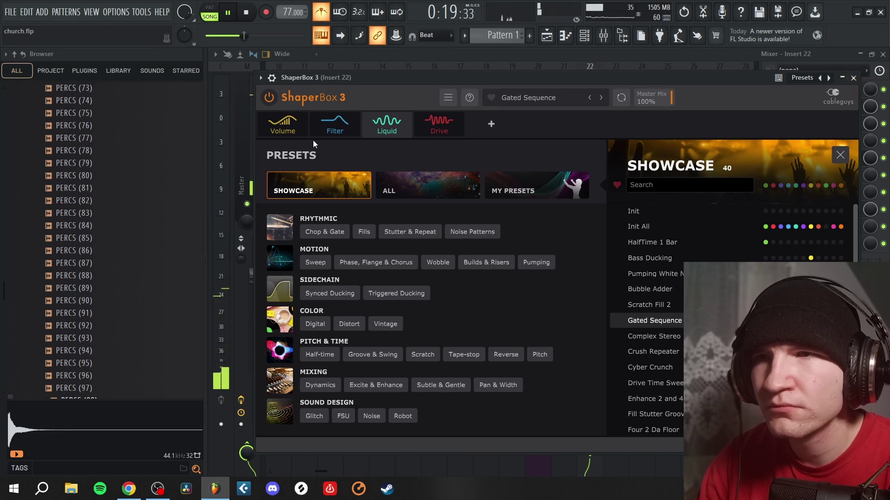
click(446, 131)
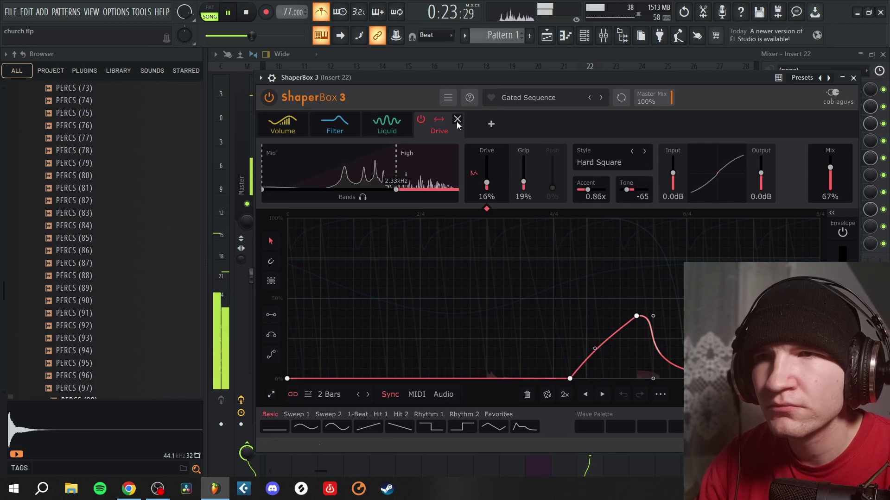
click(461, 118)
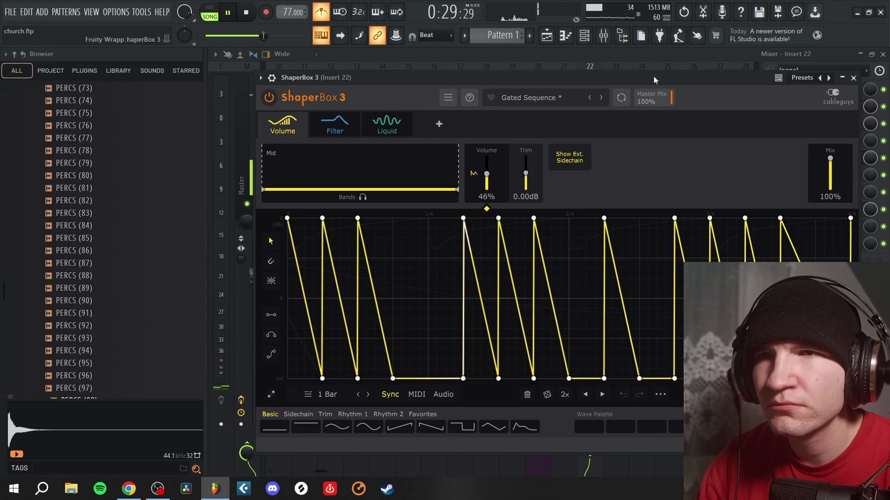
Step: Stop playback, unmute Track 1 in the Playlist, and replay the processed vocal together with the beat
key(space)
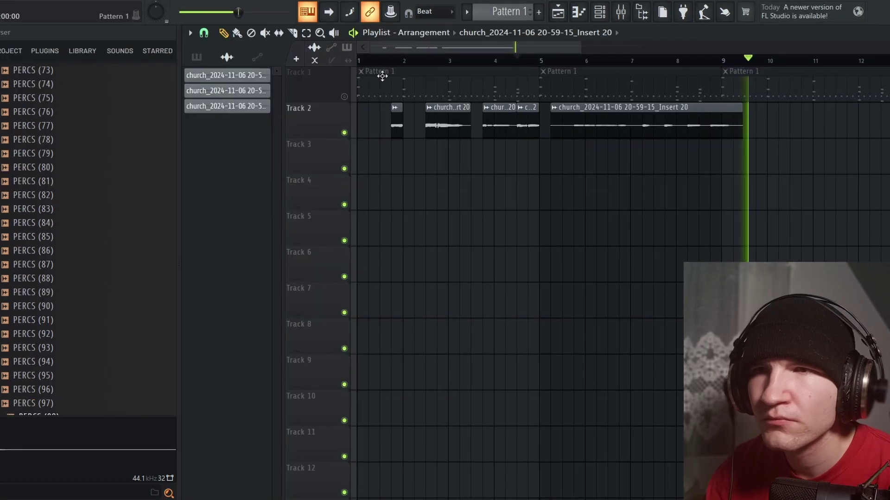
click(344, 96)
key(space)
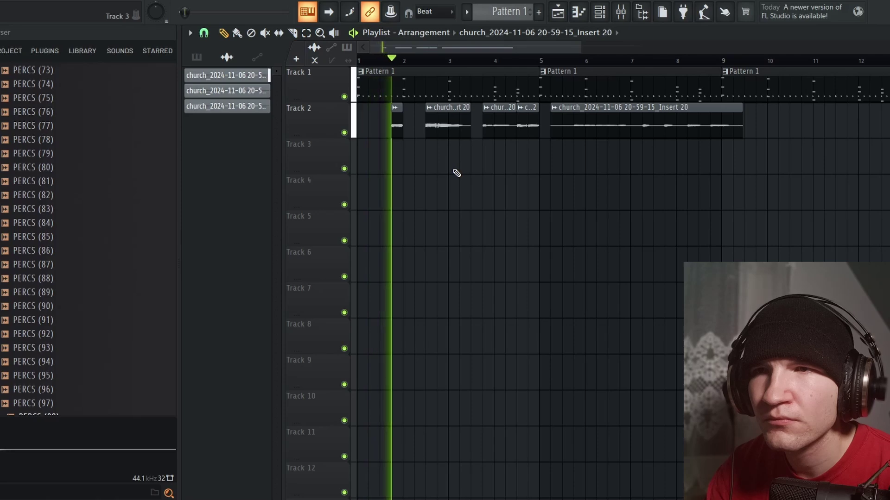
Step: Raise the Insert 22 fader in the Mixer and reset it to its default level during playback
click(620, 12)
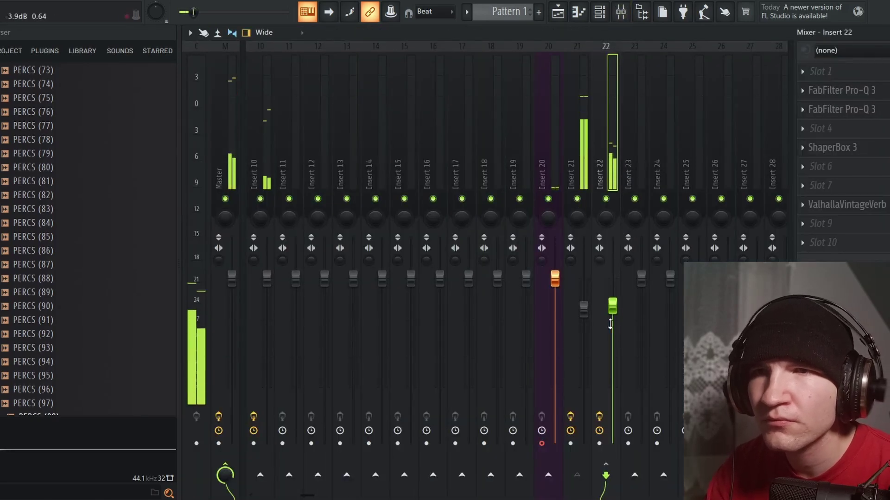
scroll(611, 324, up, 5)
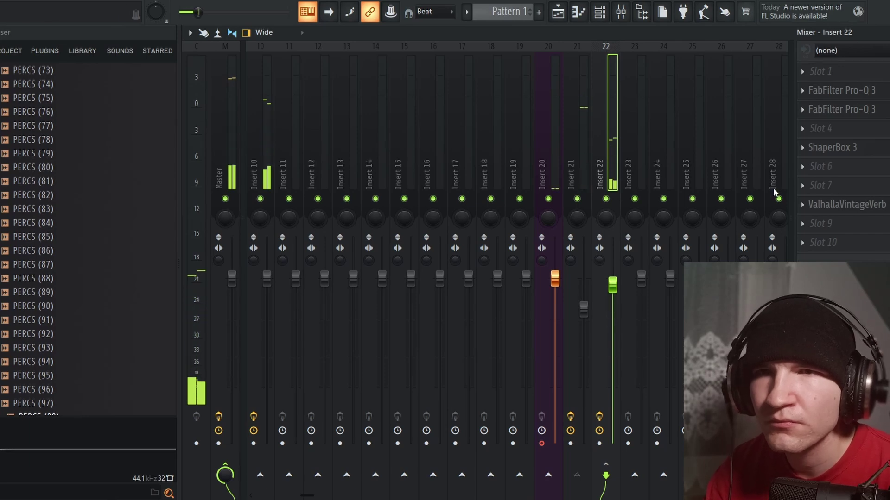
scroll(615, 302, up, 2)
scroll(615, 302, up, 2)
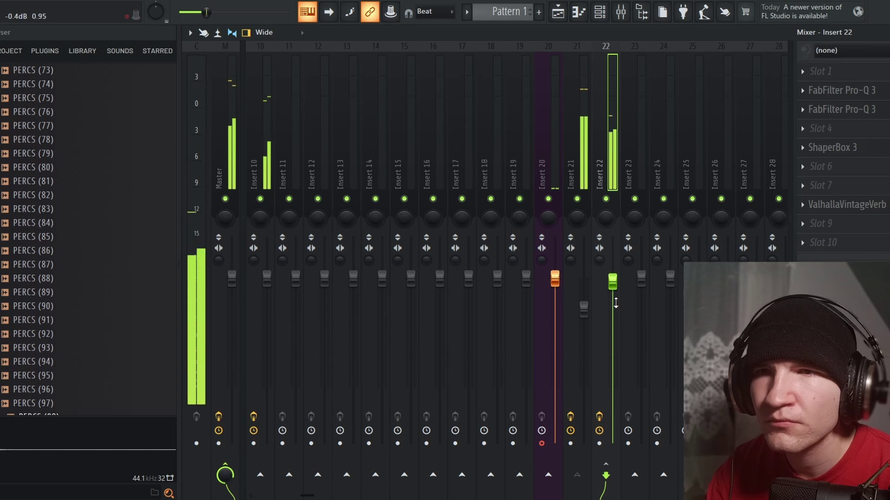
right_click(614, 289)
click(667, 296)
Step: Open FabFilter Pro-L 2 on Insert 21, set its gain to about +2.3 dB, and close it
click(581, 153)
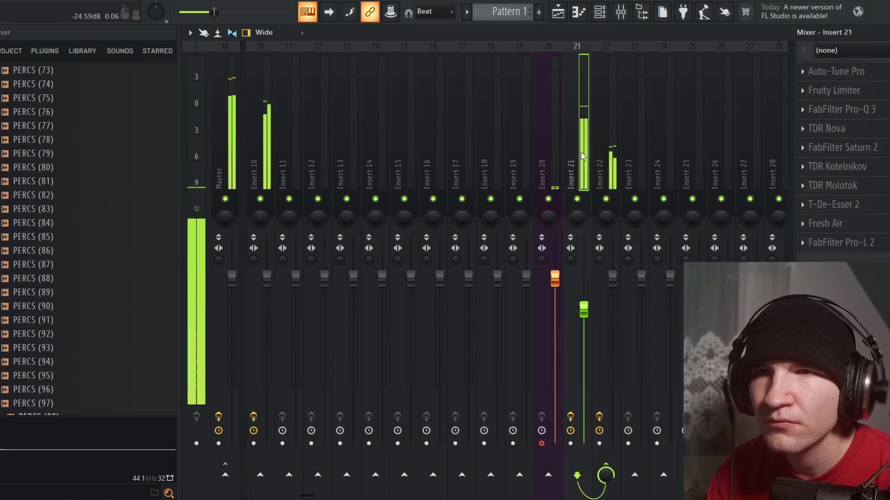
right_click(591, 293)
click(607, 306)
click(821, 252)
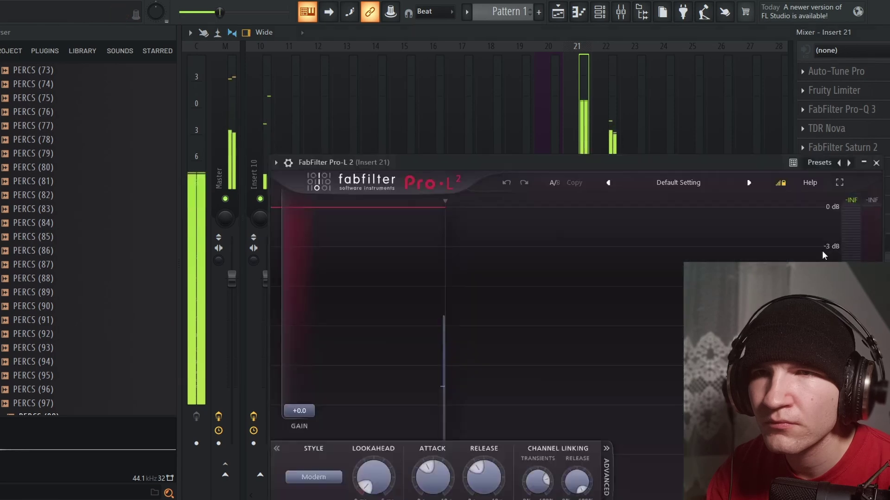
drag(300, 411, 307, 390)
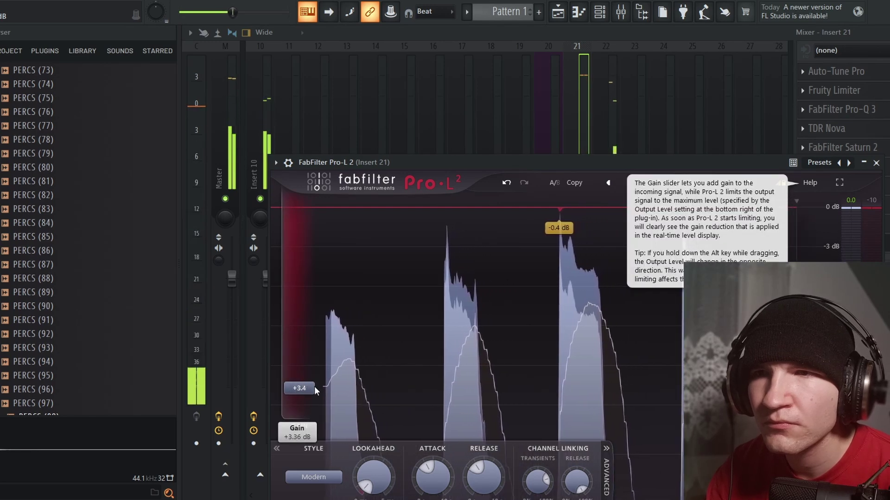
scroll(314, 387, down, 3)
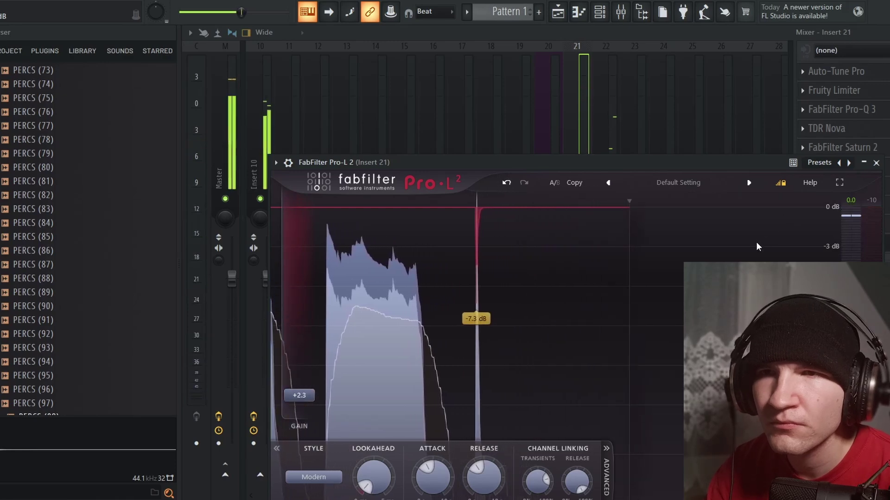
click(874, 163)
click(875, 163)
click(870, 163)
Step: Replay the arrangement from the Playlist, select all the vocal clips on Track 2, and duplicate them after the originals
key(F5)
key(space)
scroll(714, 165, up, 3)
scroll(767, 160, down, 2)
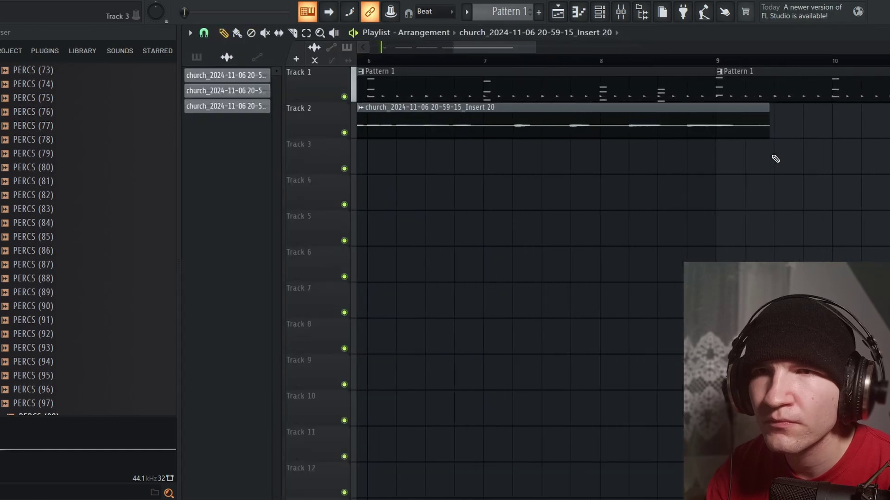
scroll(795, 139, down, 3)
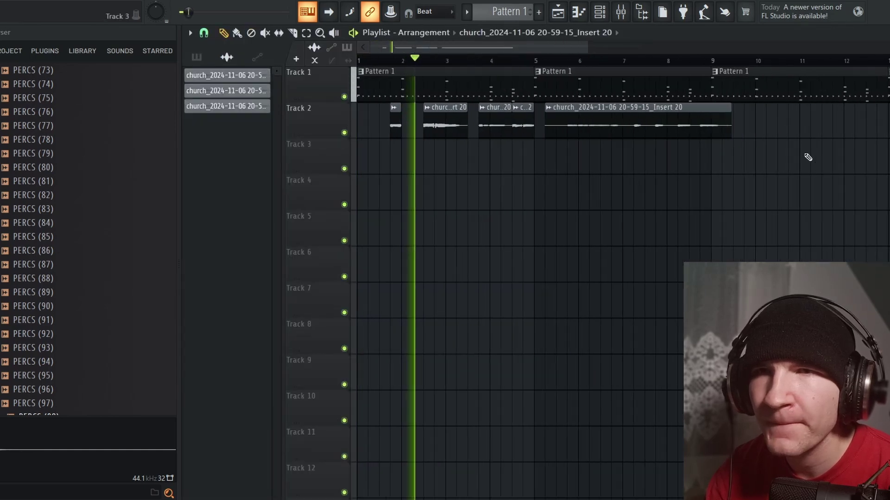
drag(715, 160, 352, 133)
scroll(411, 153, up, 4)
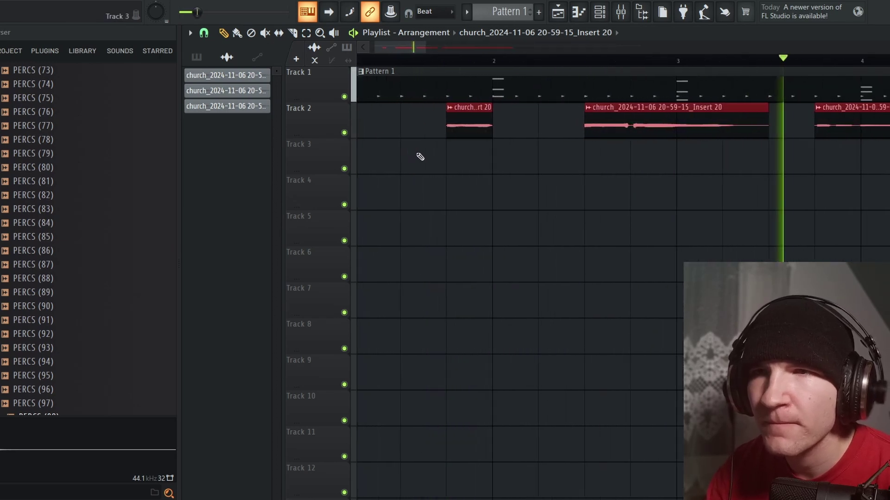
scroll(470, 165, down, 4)
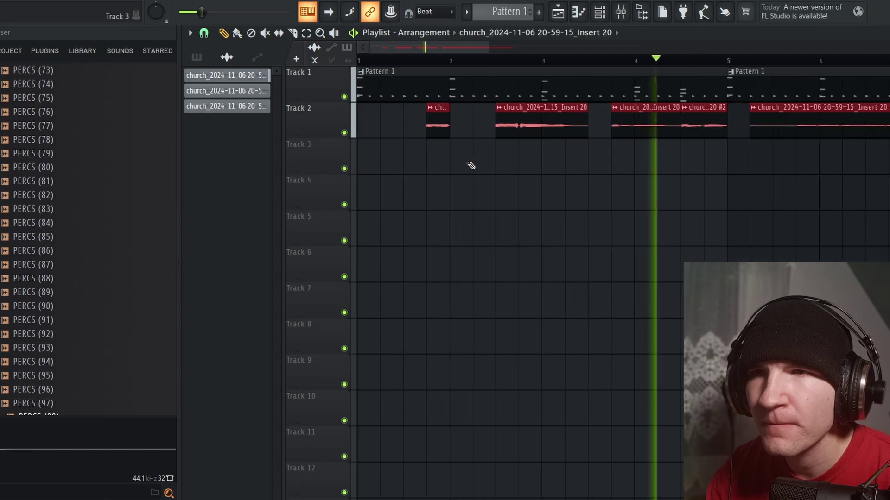
key(ctrl+b)
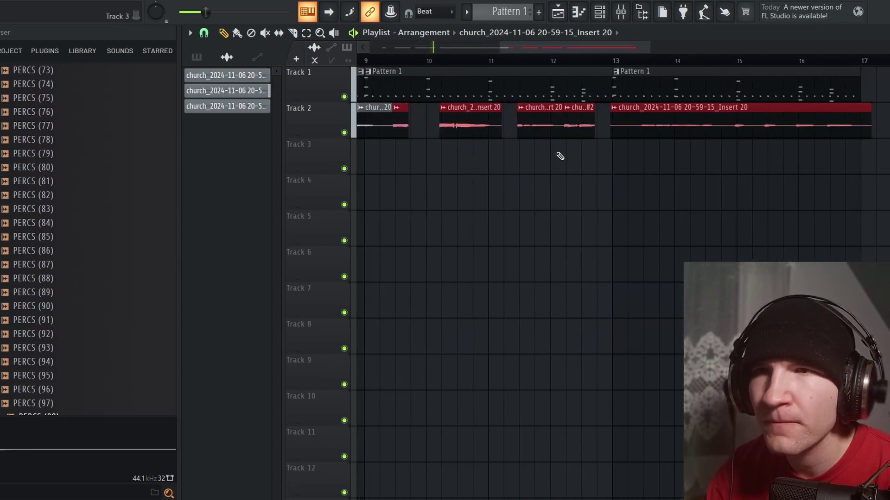
scroll(514, 184, down, 2)
scroll(369, 169, up, 2)
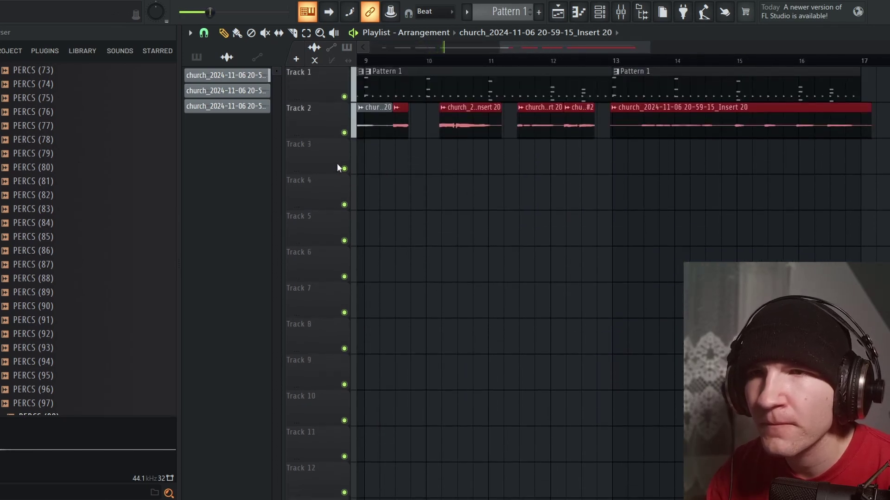
scroll(526, 182, down, 4)
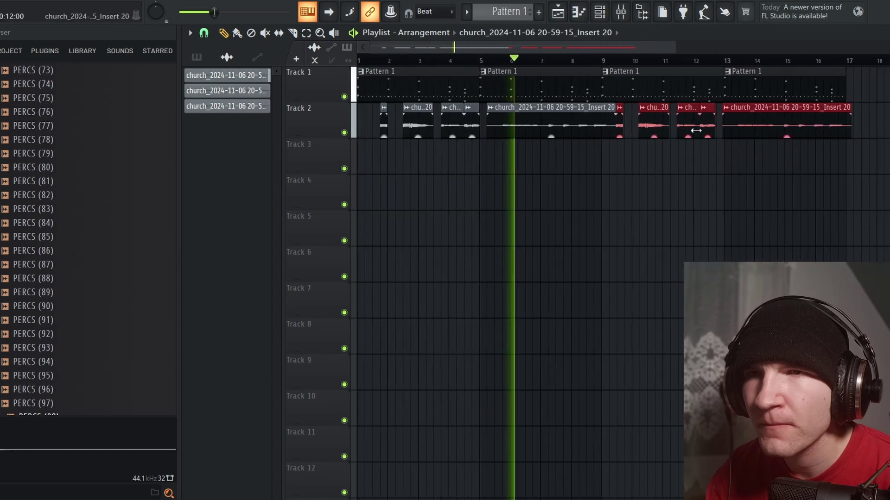
Step: Move the duplicated vocal clips to Track 4, aligned with the original clips on Track 2
drag(709, 127, 507, 213)
scroll(363, 212, up, 3)
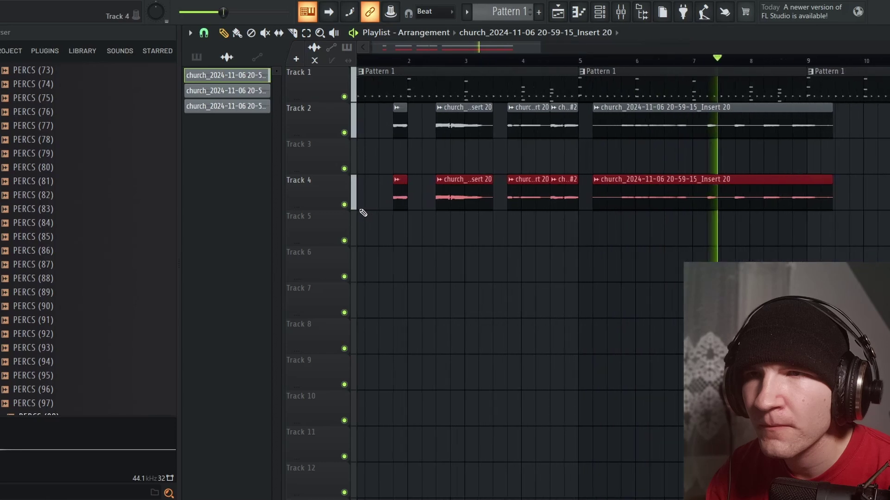
scroll(364, 213, up, 3)
scroll(461, 212, down, 3)
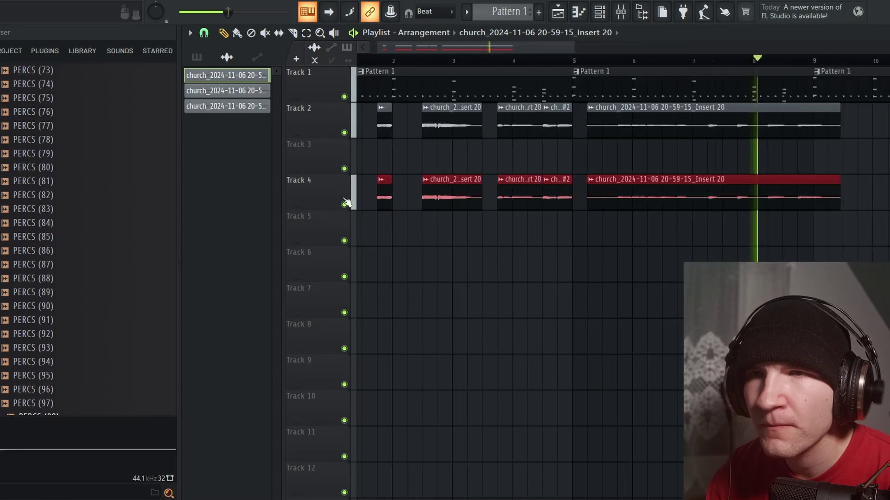
scroll(348, 203, down, 3)
Step: Shift the duplicated vocal clips eight bars later and move them up to Track 2
drag(519, 198, 805, 201)
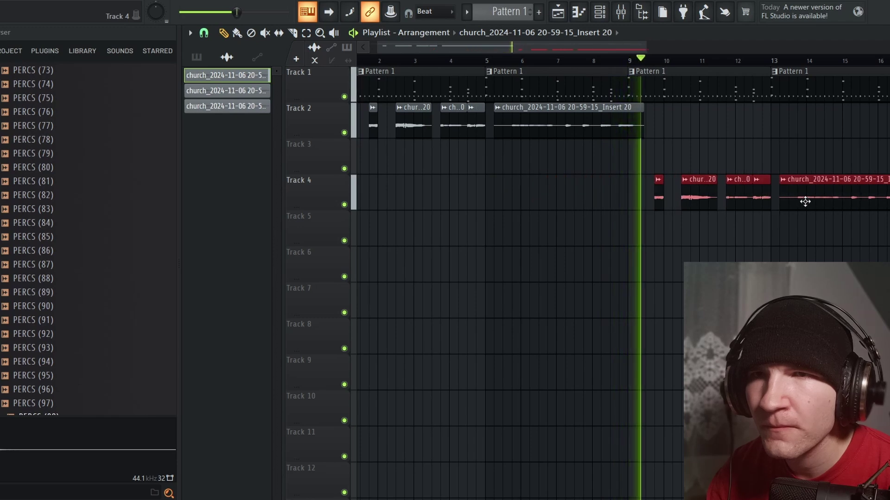
key(shift+Up)
key(shift+Up)
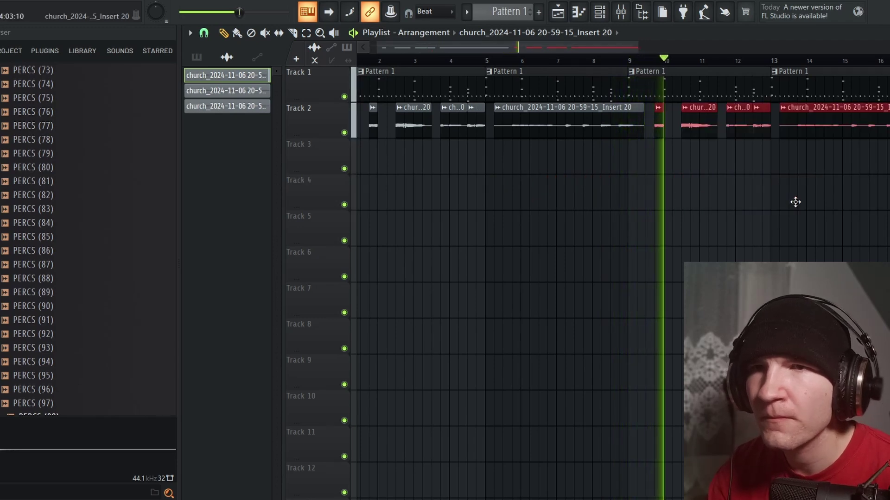
scroll(651, 193, up, 5)
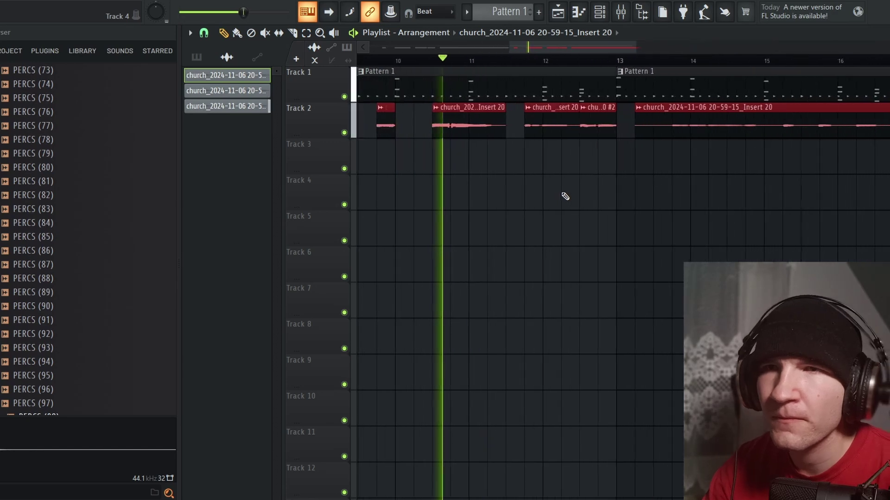
Step: Open ValhallaVintageVerb on Insert 22 and set its mix to 63.4 %
click(620, 11)
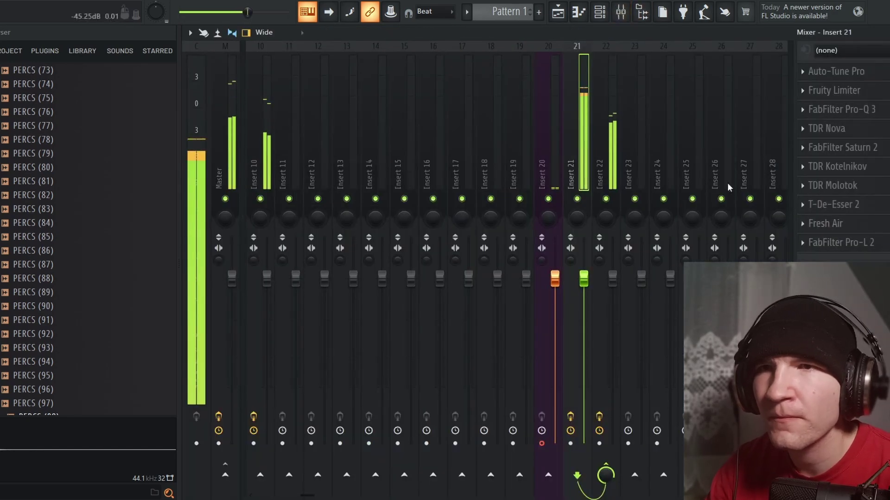
click(613, 135)
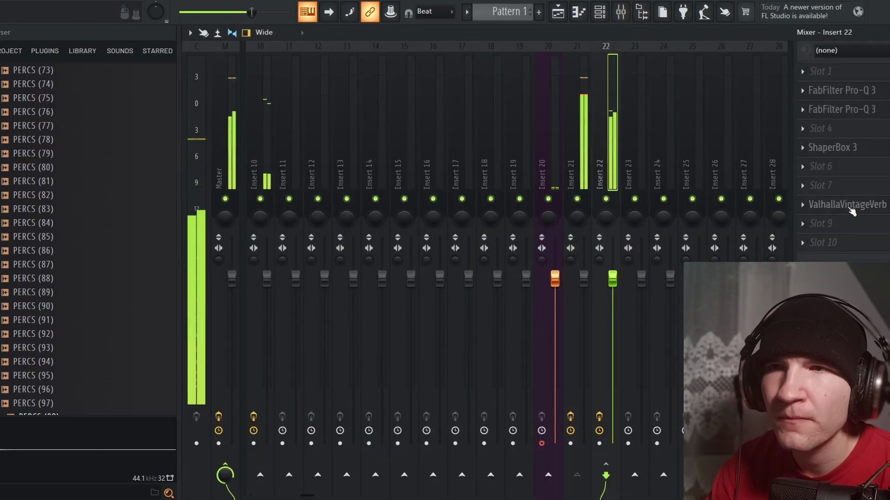
click(852, 210)
scroll(263, 196, up, 5)
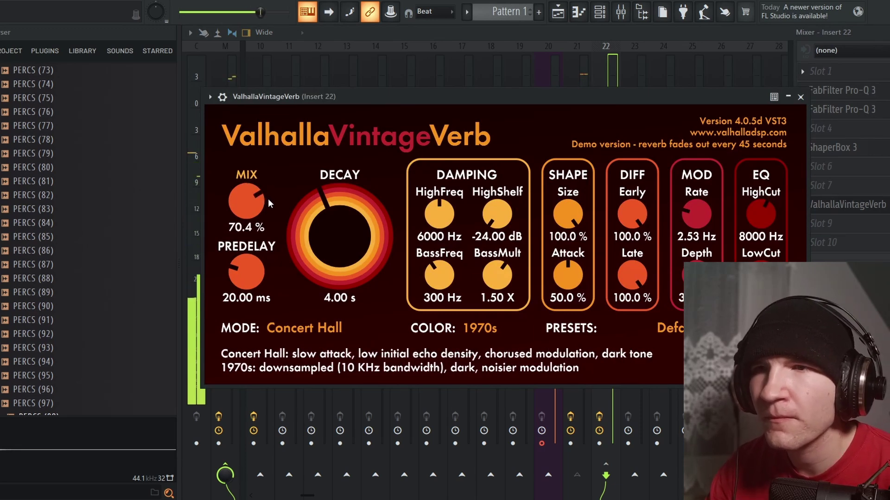
scroll(266, 207, up, 1)
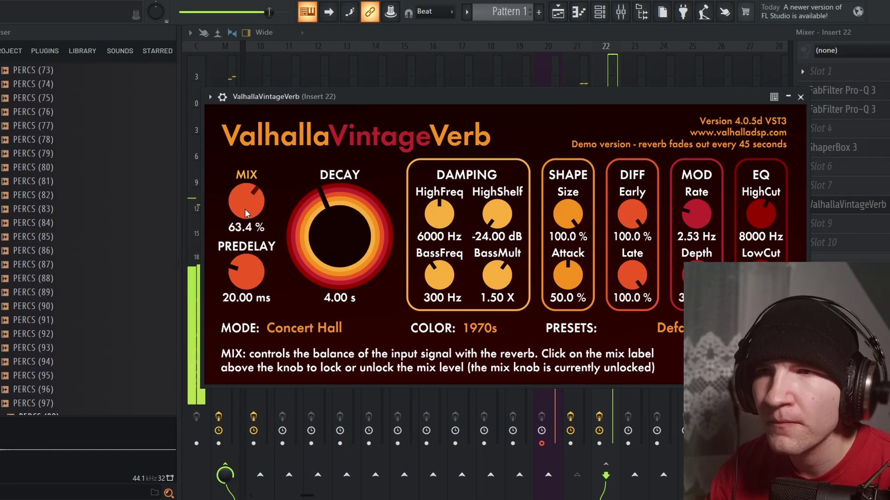
Step: Set the ValhallaVintageVerb decay to 10.15 s and close the plugin
scroll(354, 228, up, 5)
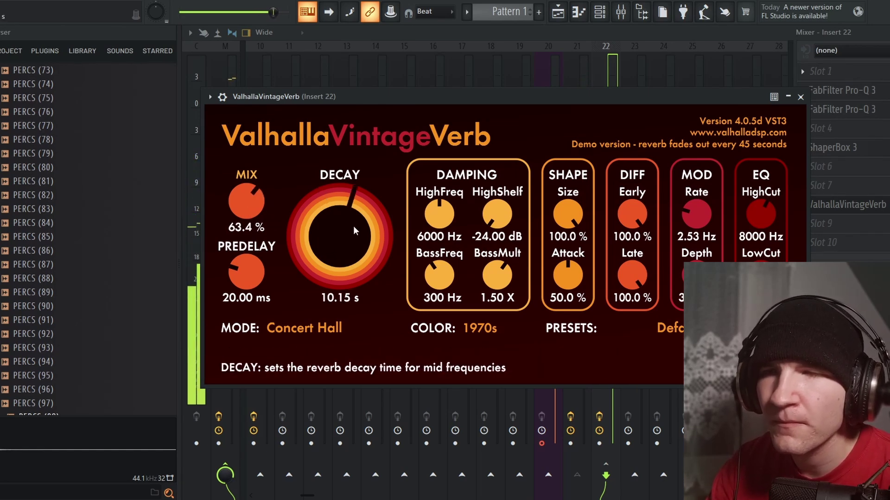
scroll(353, 226, down, 1)
scroll(353, 227, up, 1)
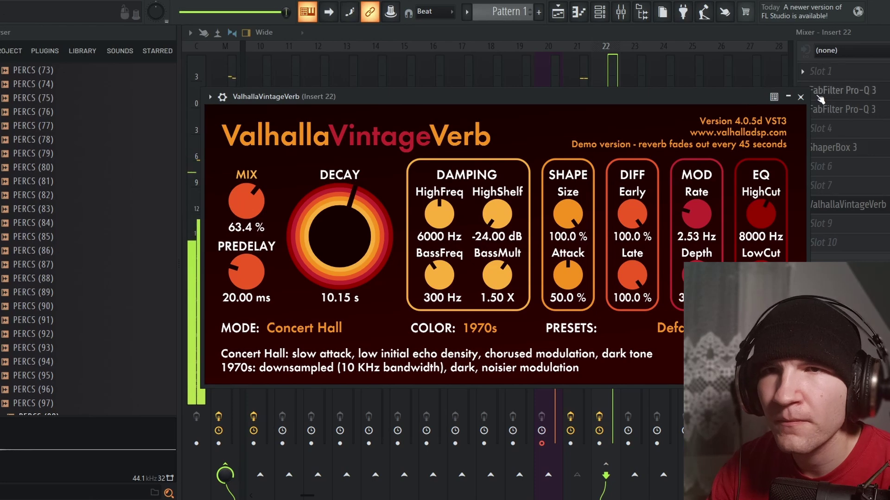
click(800, 97)
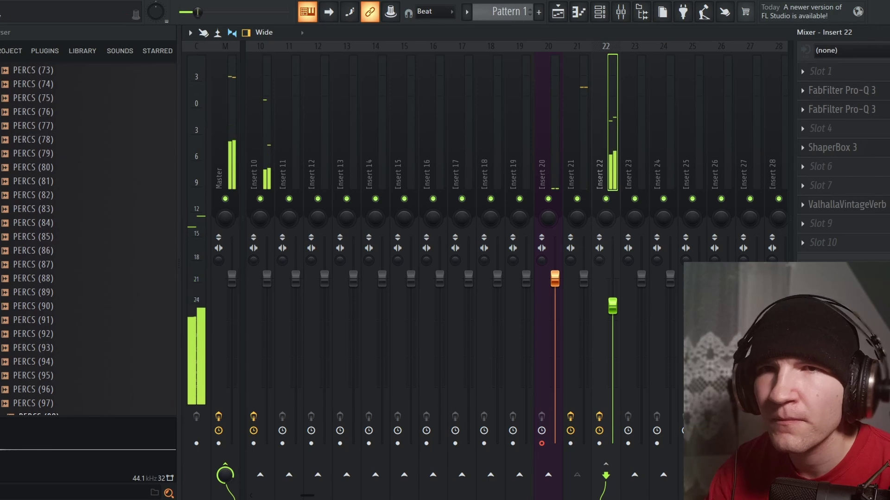
Step: Return to the Playlist, pick Pattern 1 from its first clip on Track 1, and stop playback
key(Escape)
scroll(756, 209, down, 5)
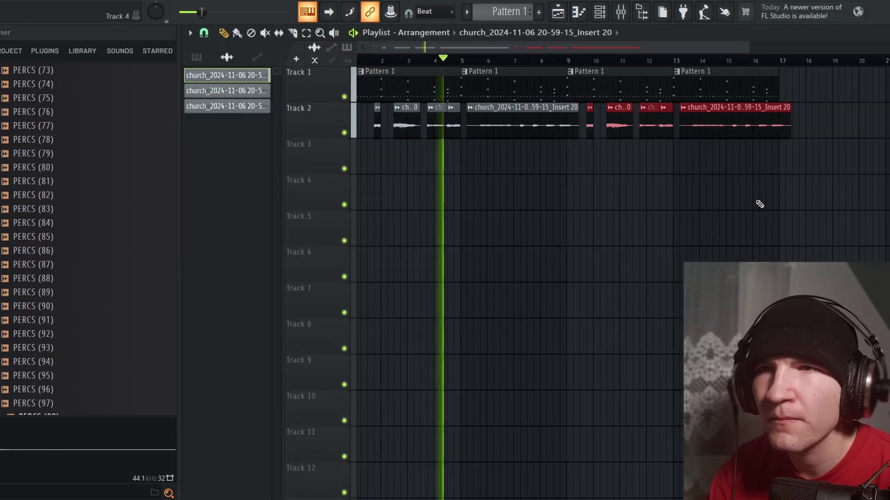
scroll(271, 158, up, 3)
scroll(271, 159, up, 2)
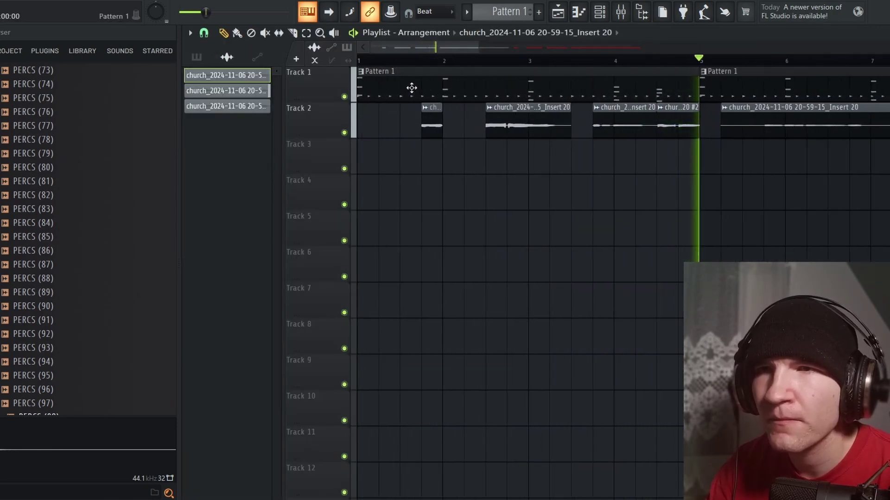
click(411, 90)
key(space)
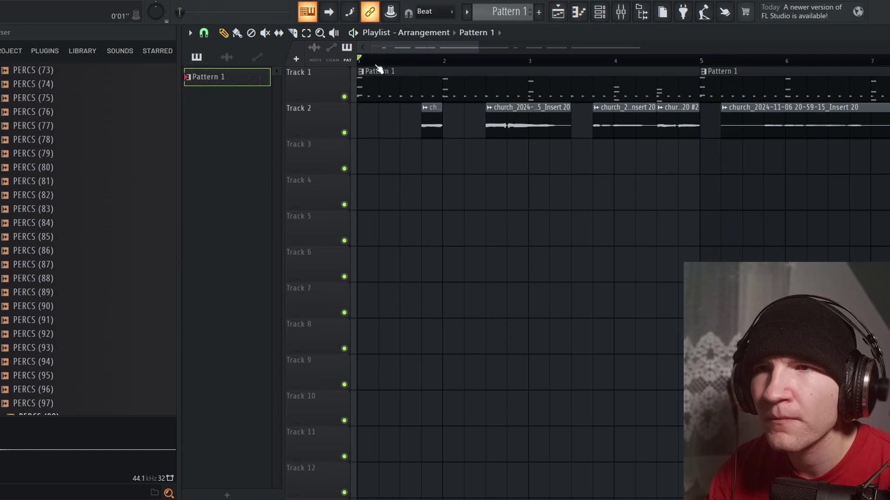
Step: Show all channels in the Channel rack, start playback, and delete the FL Keys channel
click(599, 14)
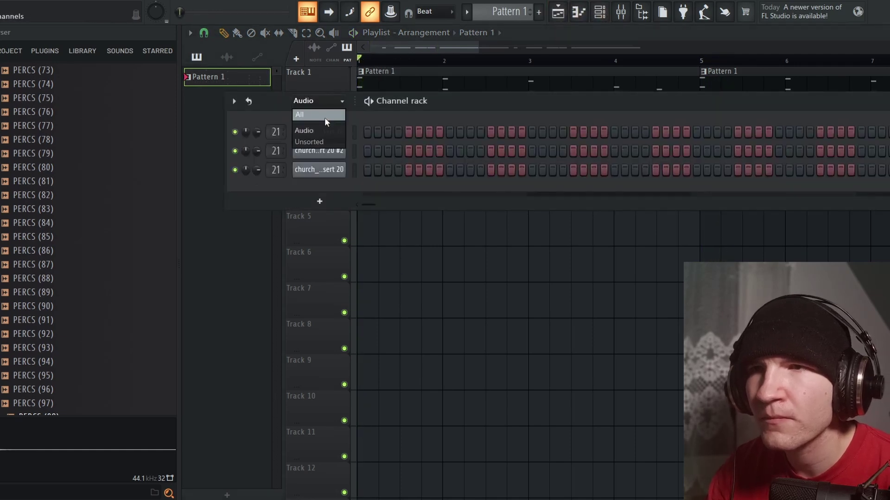
click(325, 118)
key(space)
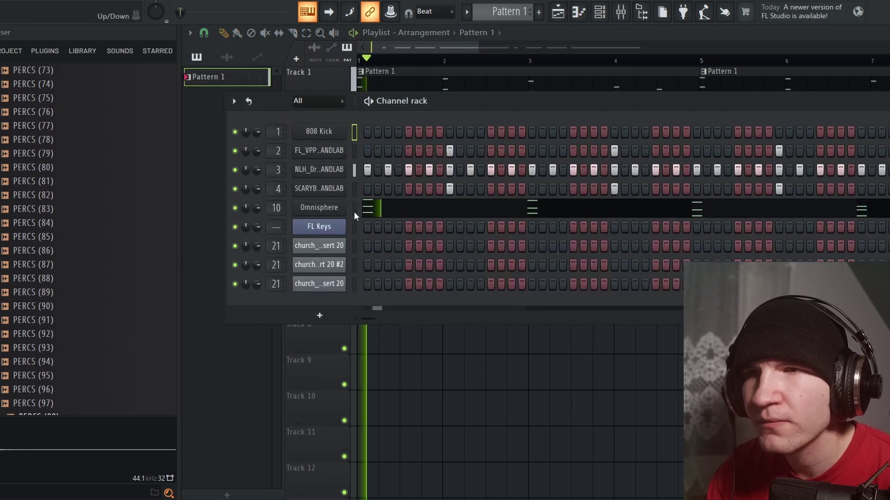
right_click(302, 232)
click(370, 353)
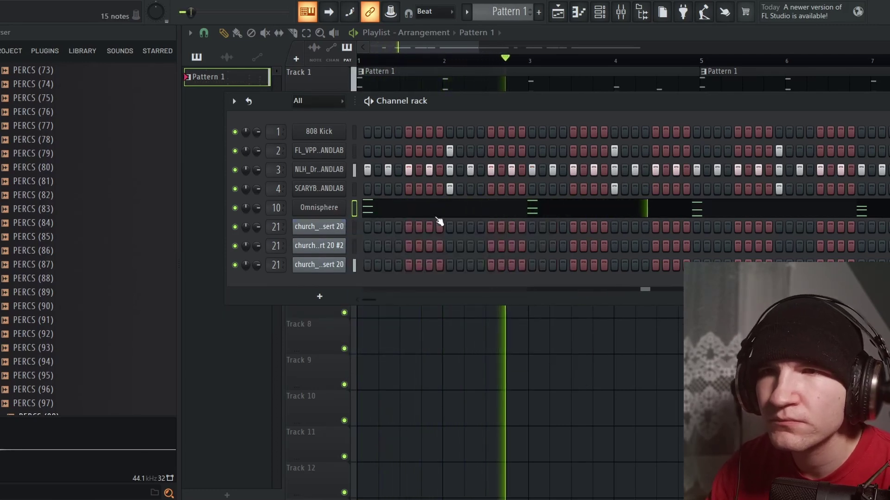
Step: Stop playback and audition several high-hat samples in the browser, ending with HIGH HATS (36)
scroll(64, 287, up, 15)
key(space)
scroll(72, 283, up, 6)
click(72, 284)
click(66, 261)
click(62, 246)
click(61, 234)
click(63, 206)
click(64, 178)
click(66, 165)
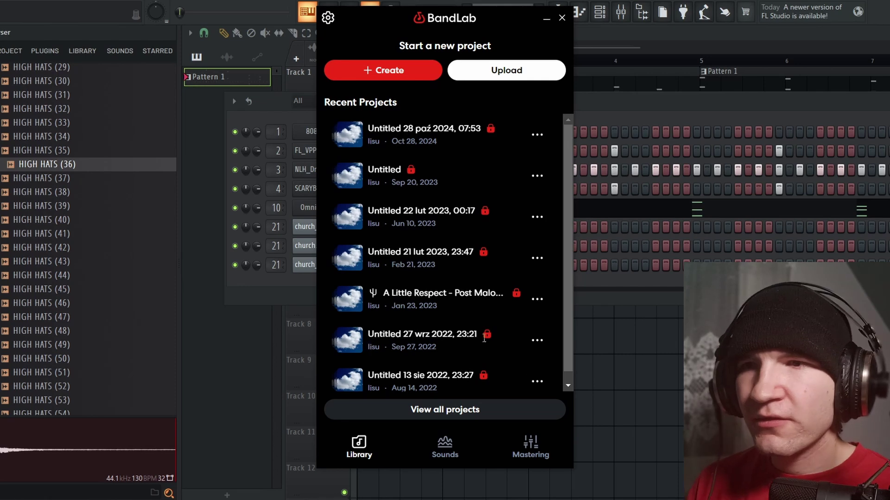
Step: In the BandLab app, search the one-shot sounds for "shaker"
click(444, 463)
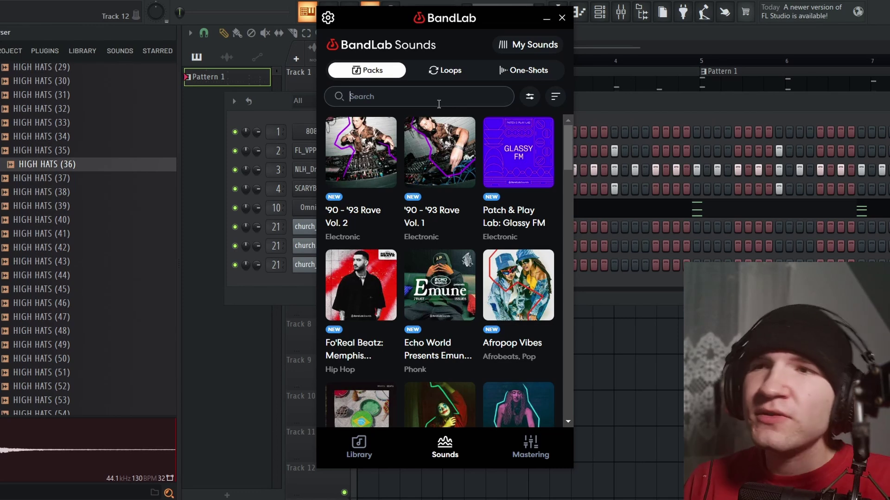
click(524, 70)
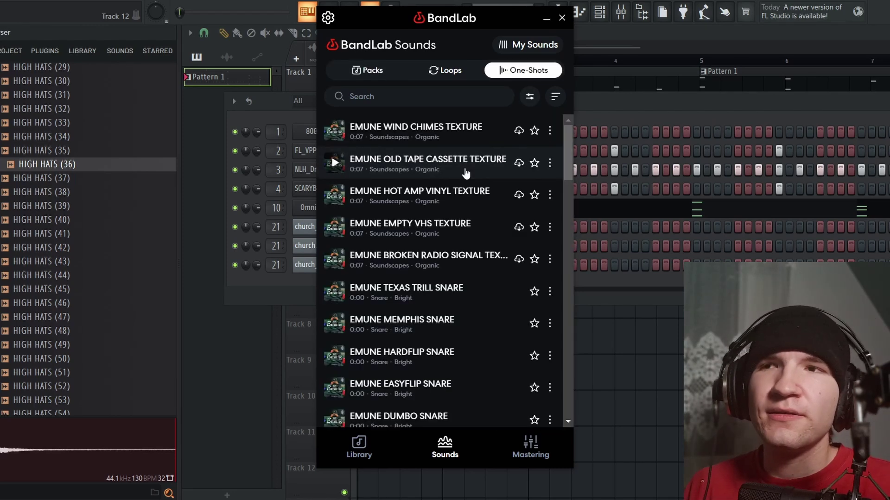
click(395, 95)
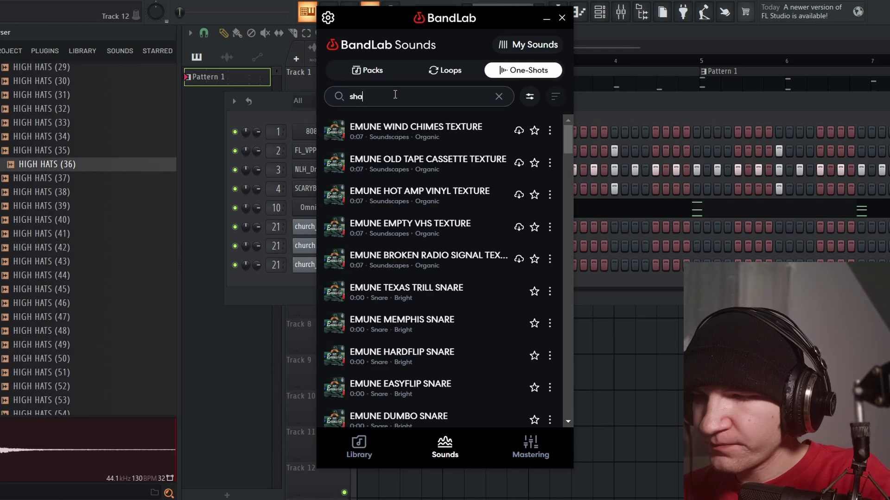
text(shaker)
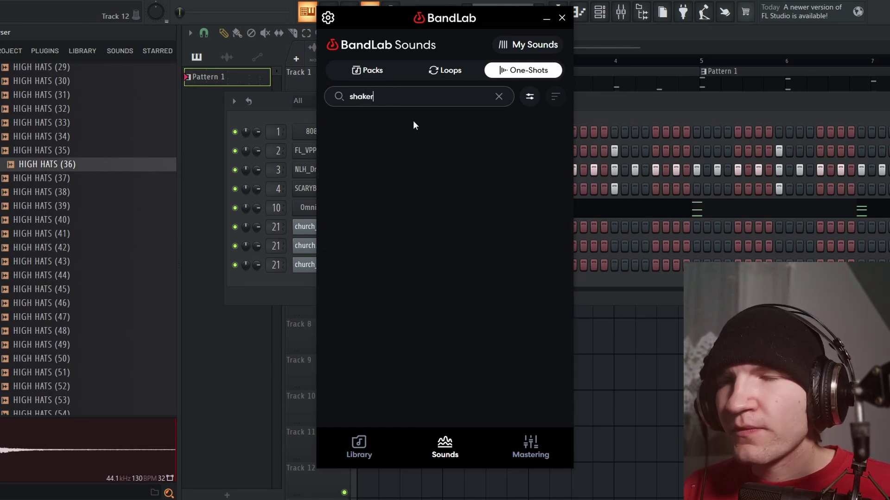
Step: Preview the shaker one-shots from SR_Shaker_Sunny through SR_Caxixi_Hit
click(335, 132)
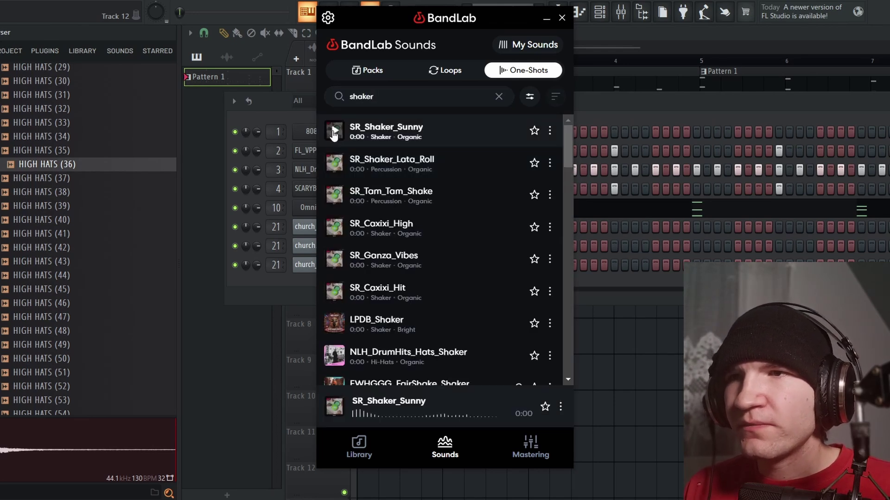
click(334, 163)
click(334, 195)
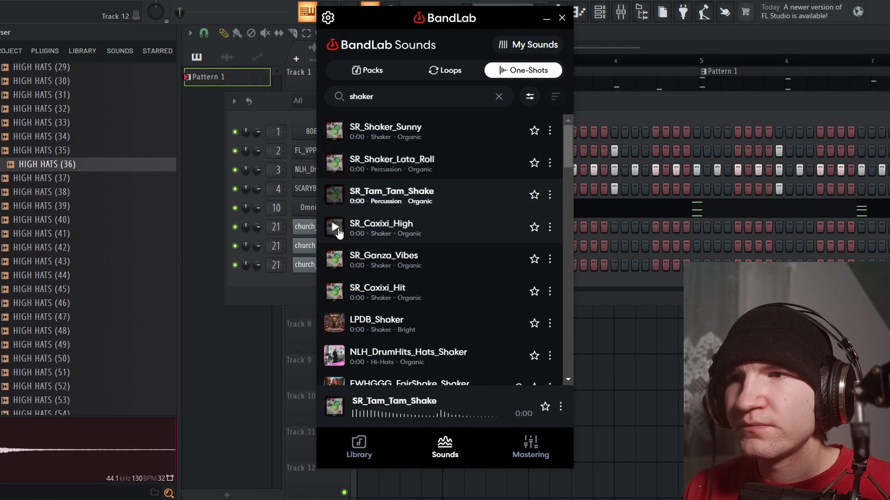
click(336, 228)
click(334, 259)
click(335, 230)
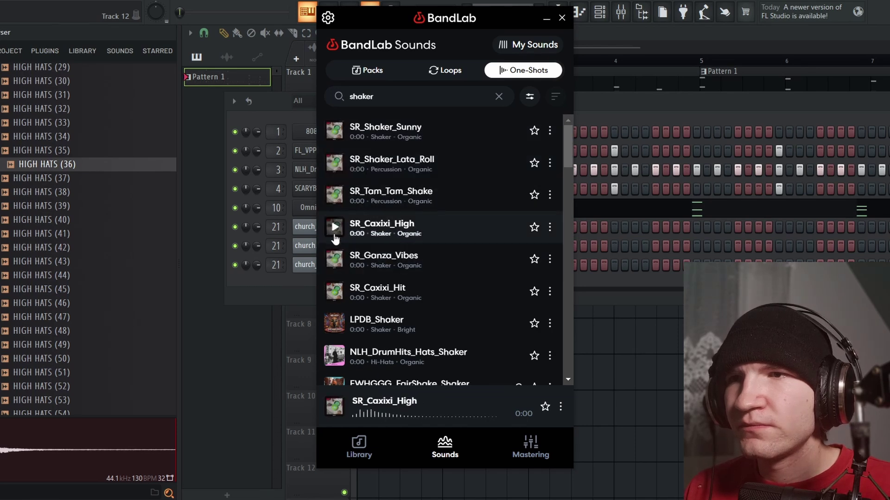
click(334, 292)
scroll(343, 291, down, 3)
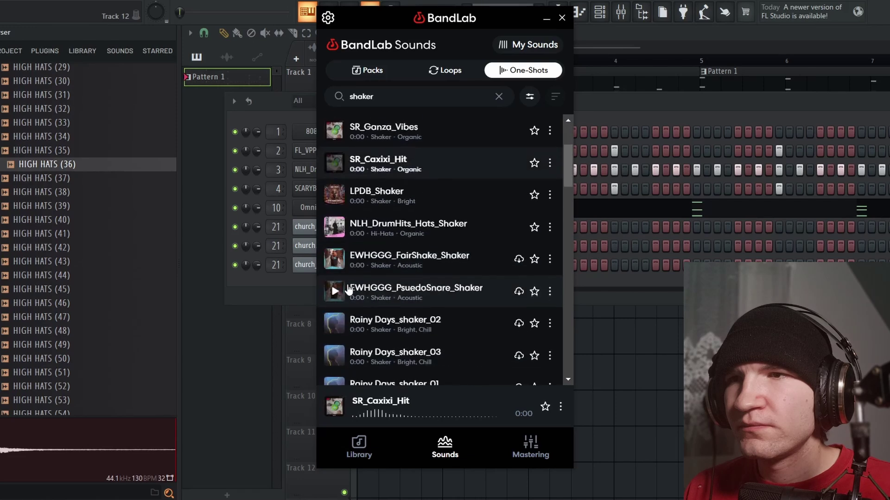
Step: Compare LPDB_Shaker with NLH_DrumHits_Hats_Shaker, load LPDB_Shaker onto the hi-hat channel routed to Insert 3, and play it in the beat
click(335, 194)
click(338, 227)
click(334, 194)
drag(322, 185, 305, 168)
key(space)
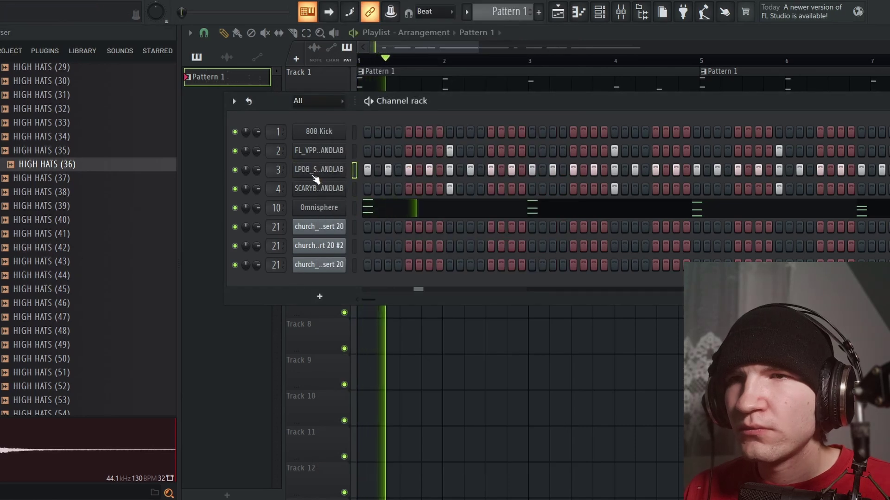
key(space)
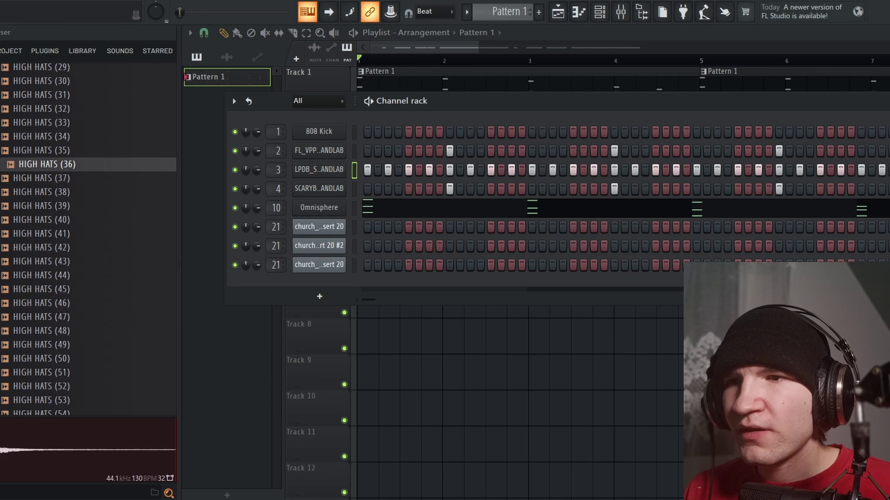
Step: Switch back to BandLab and preview the shakers from EWHGGG_FairShake_Shaker through TakiBrano_Shaker 1
key(alt+Tab)
click(363, 262)
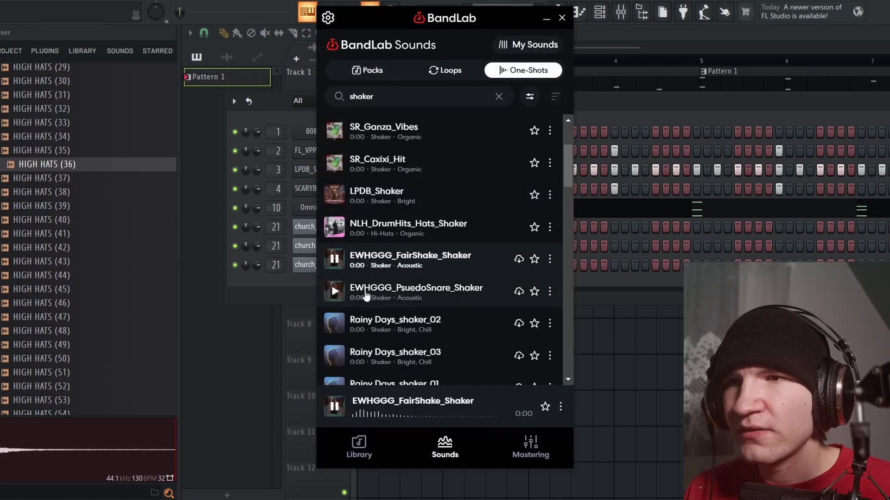
click(364, 296)
click(366, 271)
click(359, 324)
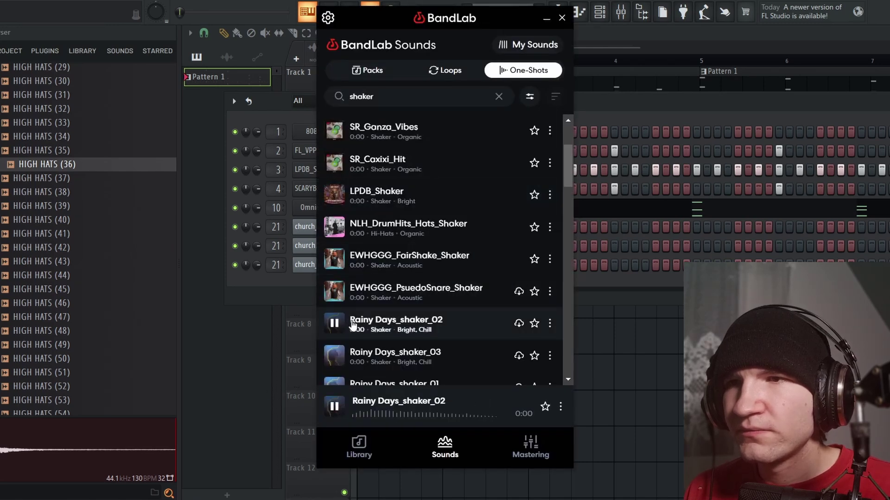
scroll(366, 343, down, 3)
click(379, 229)
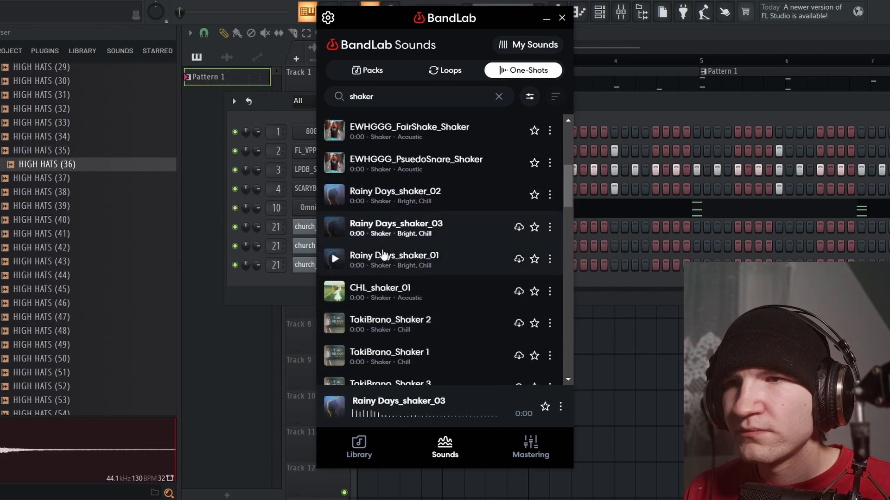
click(378, 260)
click(381, 292)
click(386, 323)
click(390, 352)
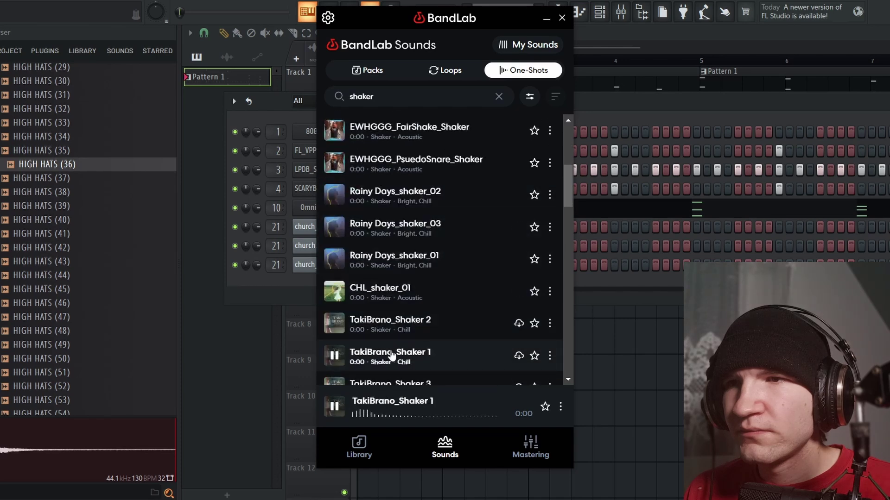
Step: Preview further shaker results, including Tohaj_Shaker Vibration, the Tambo shake hits, and the OTV2 shaker, tambourine and sleigh bell sounds
scroll(387, 301, down, 5)
click(381, 206)
click(383, 228)
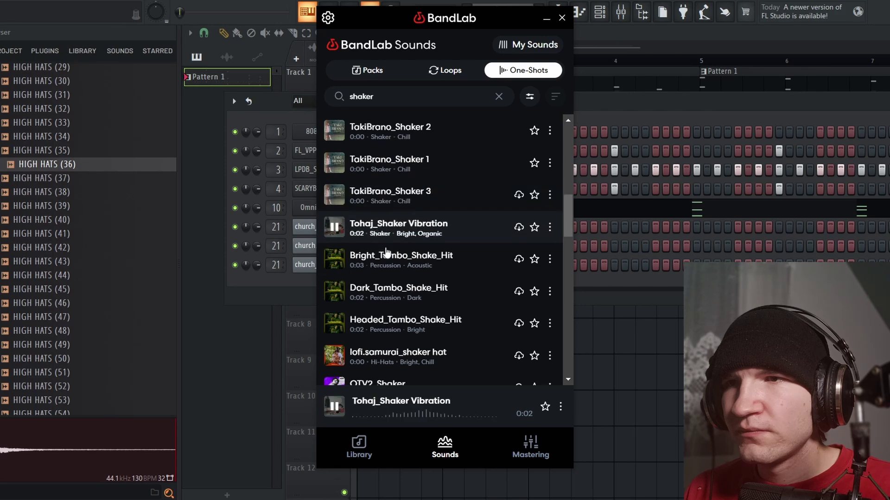
click(386, 261)
click(393, 299)
scroll(391, 299, down, 3)
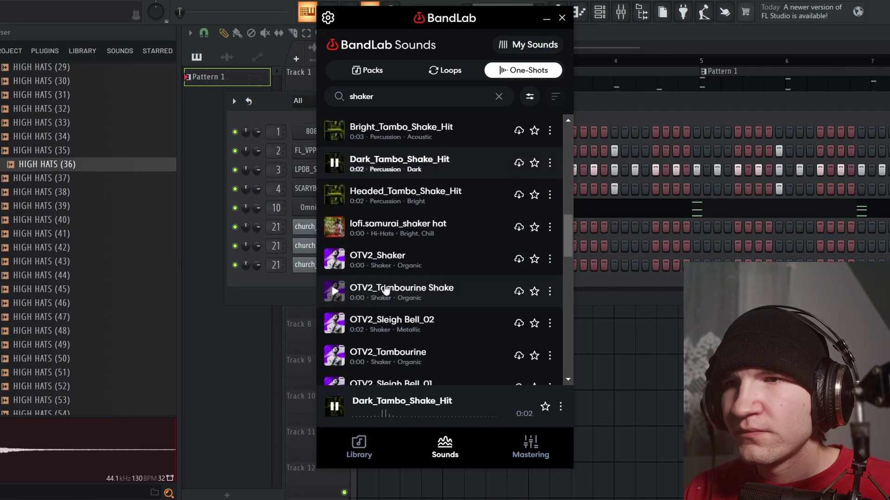
click(380, 260)
click(375, 298)
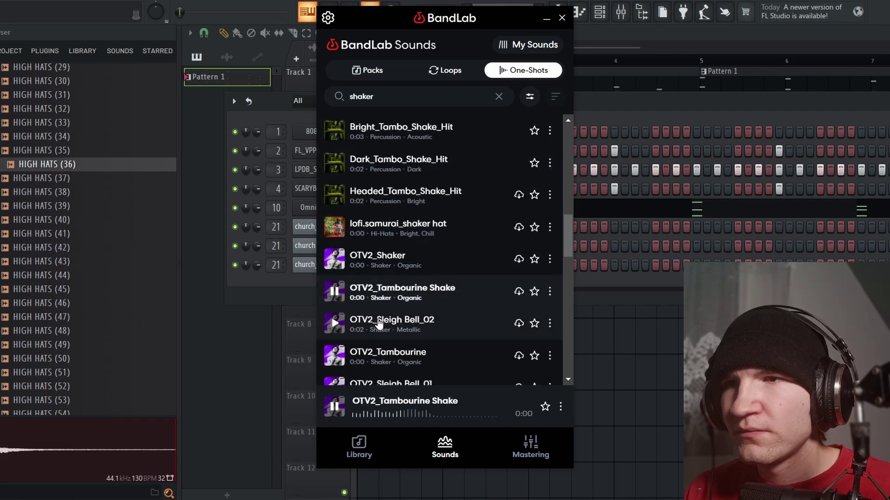
click(378, 326)
click(387, 364)
scroll(393, 341, down, 2)
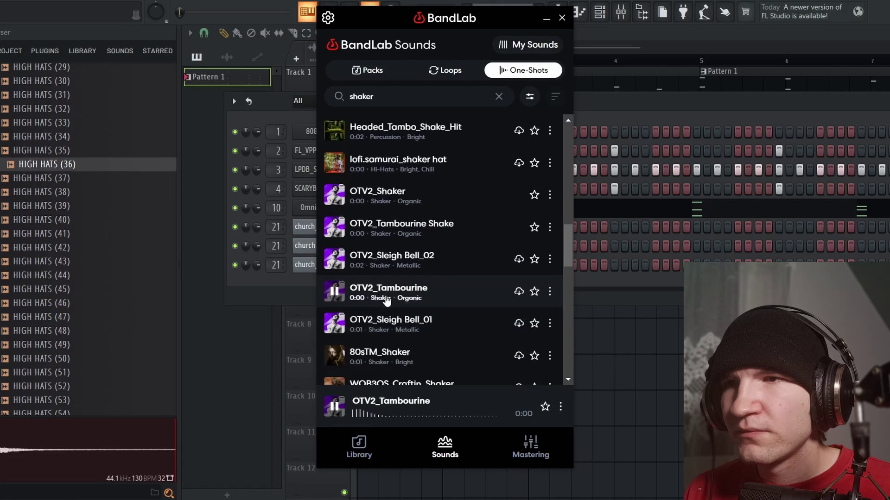
click(391, 323)
Step: Preview NDC_OneShot_Shaker and load it onto the hi-hat channel routed to Insert 3 in FL Studio, replacing its sample
scroll(387, 307, down, 5)
click(377, 160)
click(383, 139)
click(375, 170)
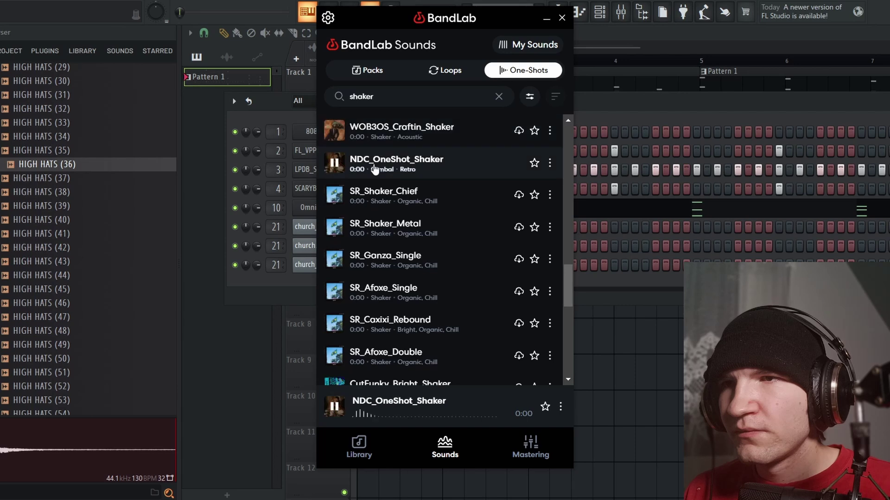
drag(392, 207, 296, 171)
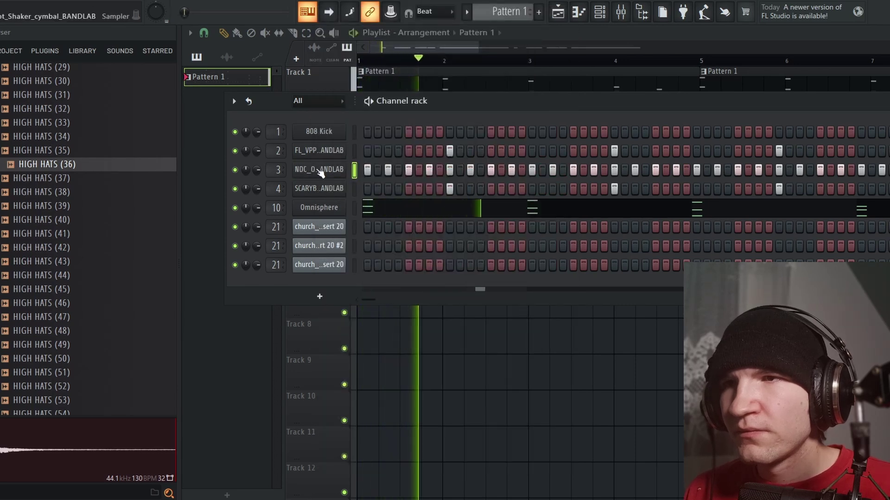
Step: Reset the NDC_OneShot_Shaker channel's time-stretch time and lower its sample start offset to 2%
click(318, 169)
right_click(506, 226)
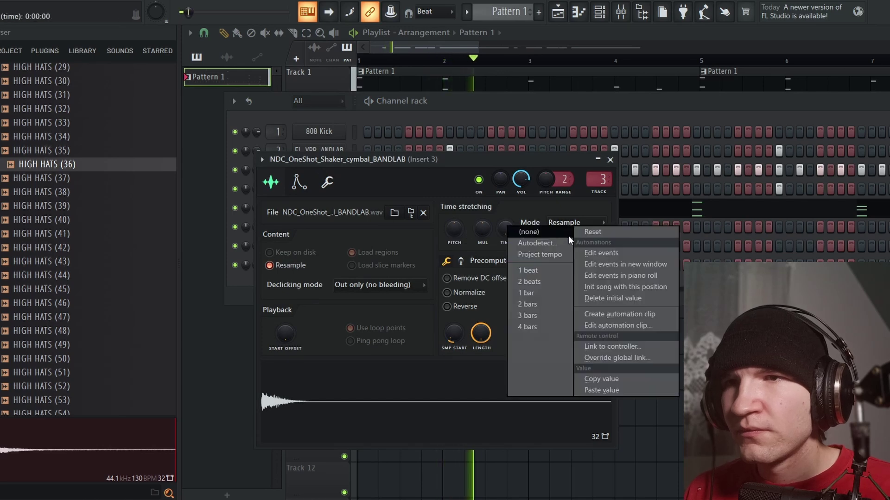
click(602, 233)
right_click(455, 341)
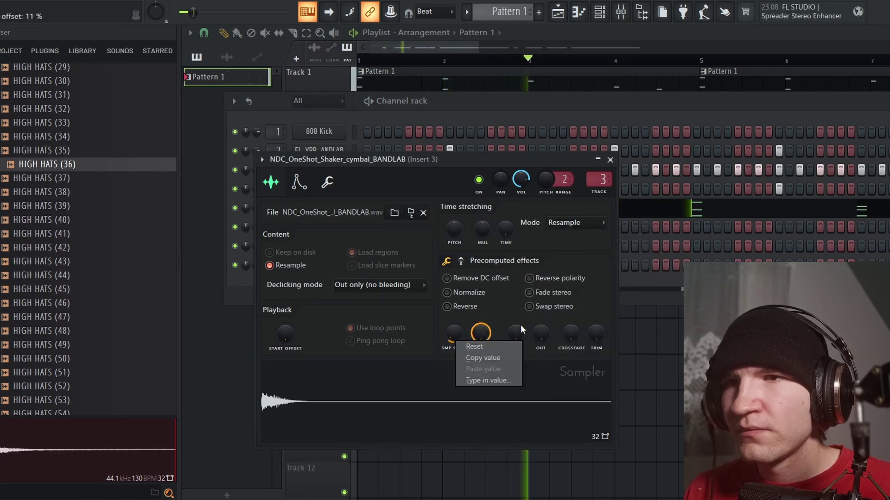
click(505, 344)
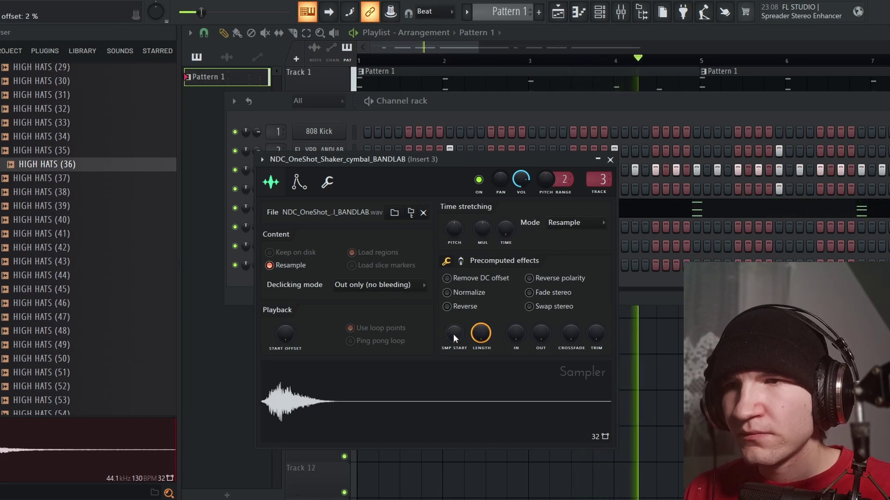
scroll(453, 335, up, 2)
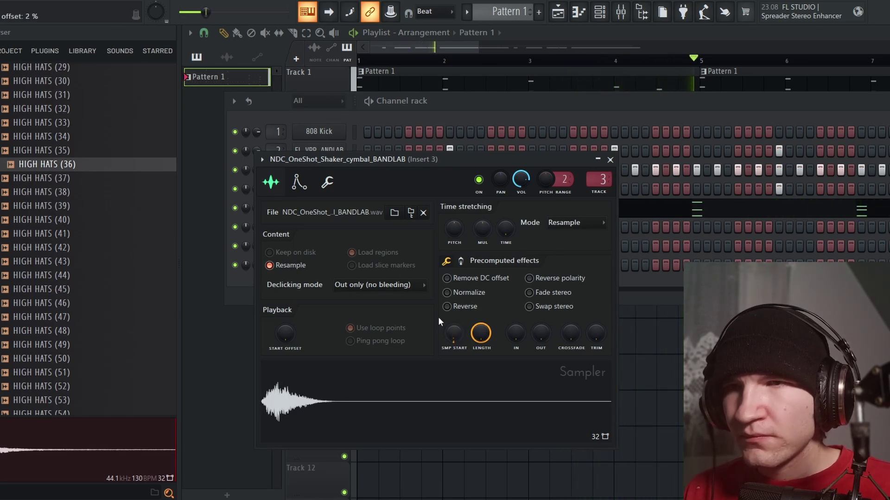
click(610, 161)
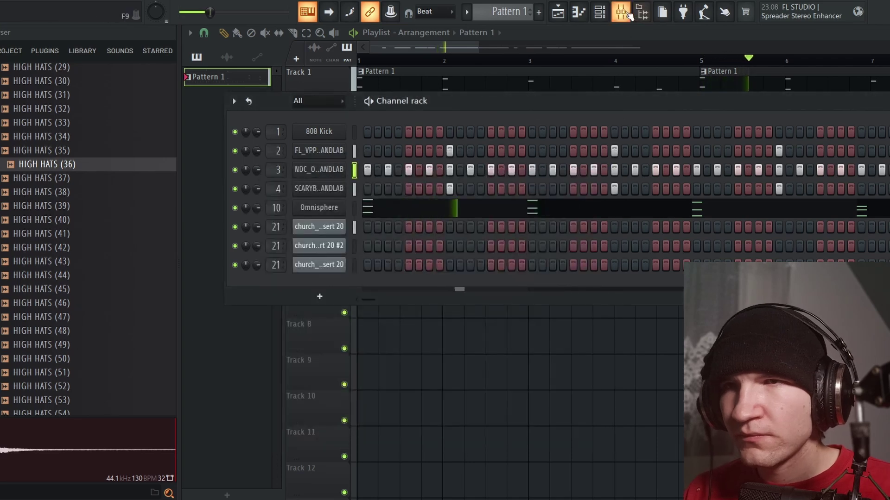
Step: Add ValhallaVintageVerb to slot 3 of Insert 3 and lower its mix to 9.0%
click(621, 12)
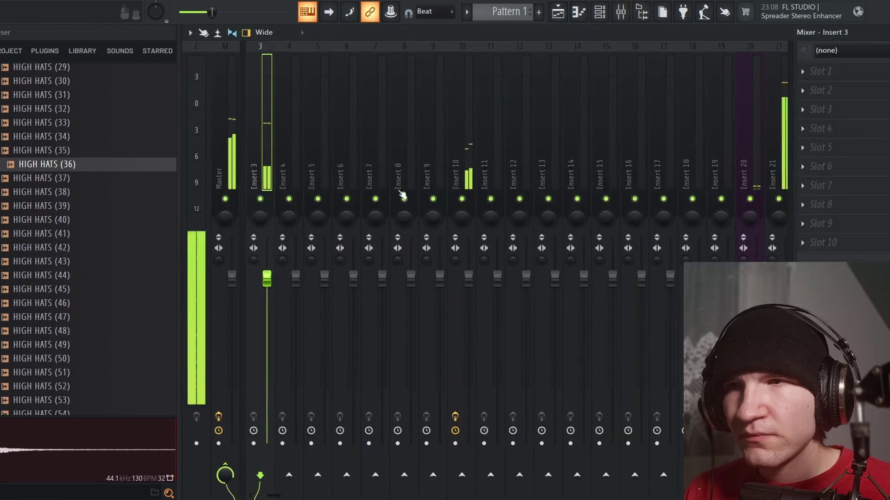
click(856, 113)
mouse_move(834, 124)
click(546, 0)
text(ver)
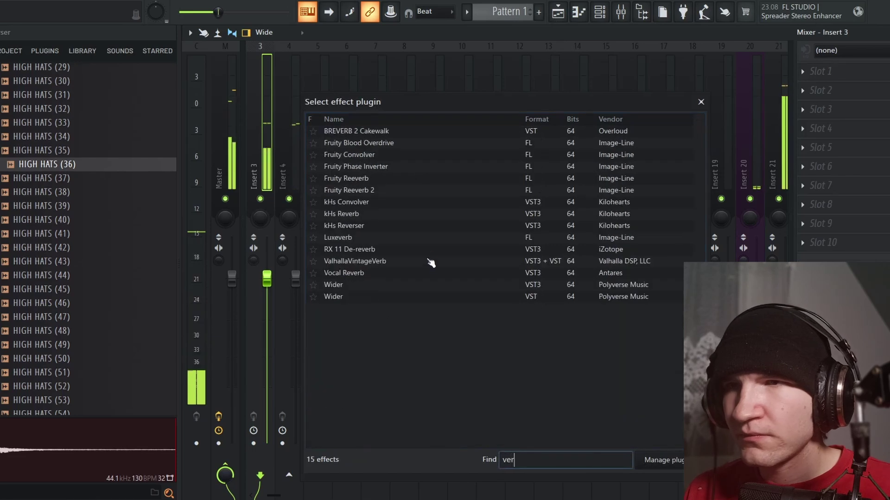
double_click(392, 263)
scroll(261, 227, down, 10)
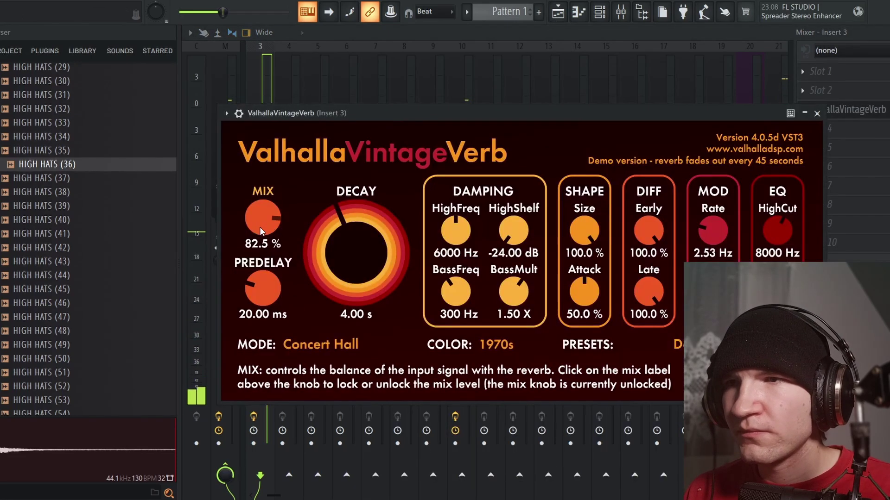
scroll(260, 224, down, 8)
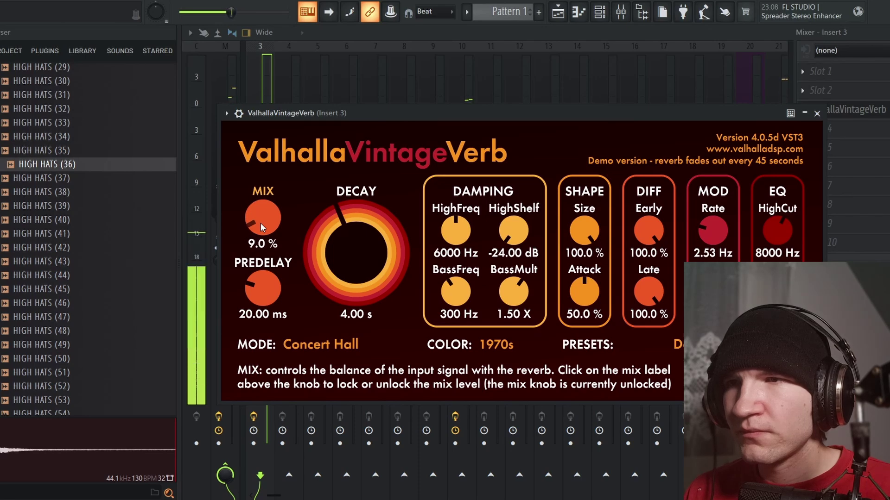
click(817, 113)
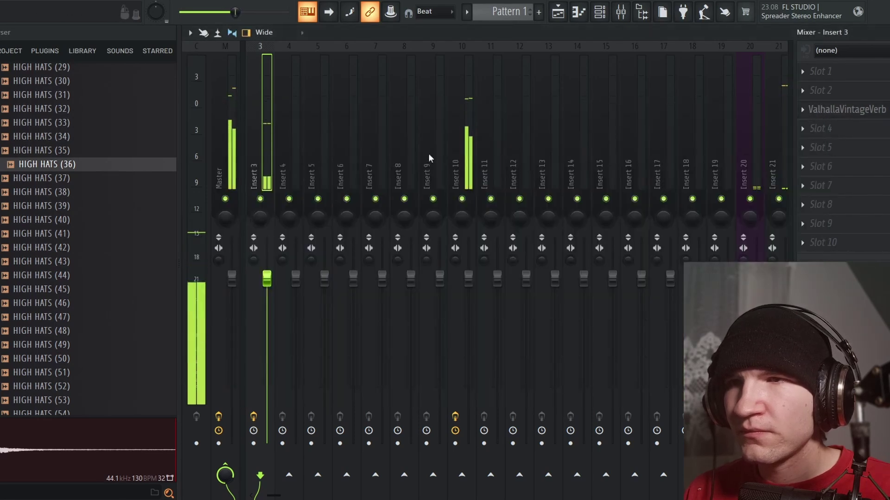
Step: Restart the beat's playback and check the channel rack and the drum inserts in the mixer
click(291, 169)
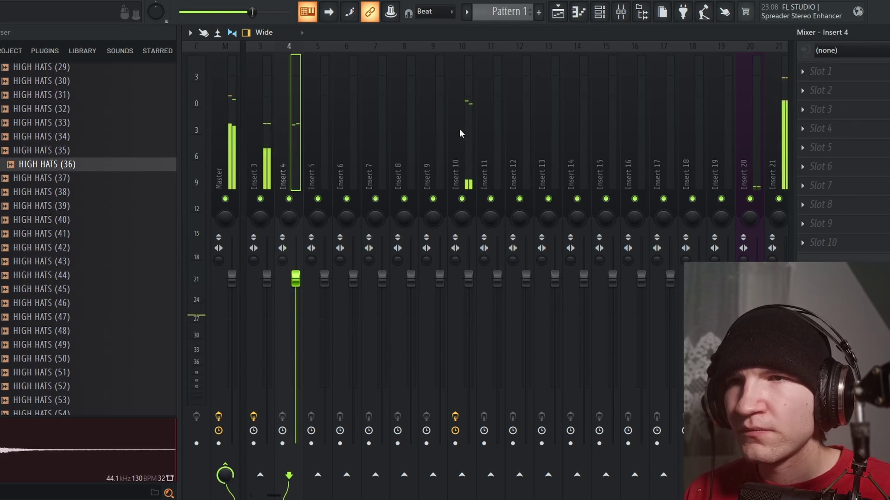
click(604, 17)
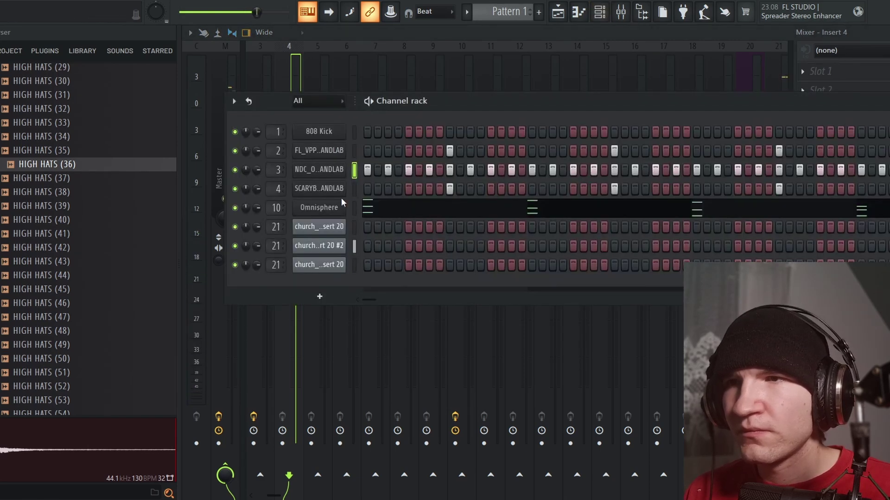
key(l)
key(space)
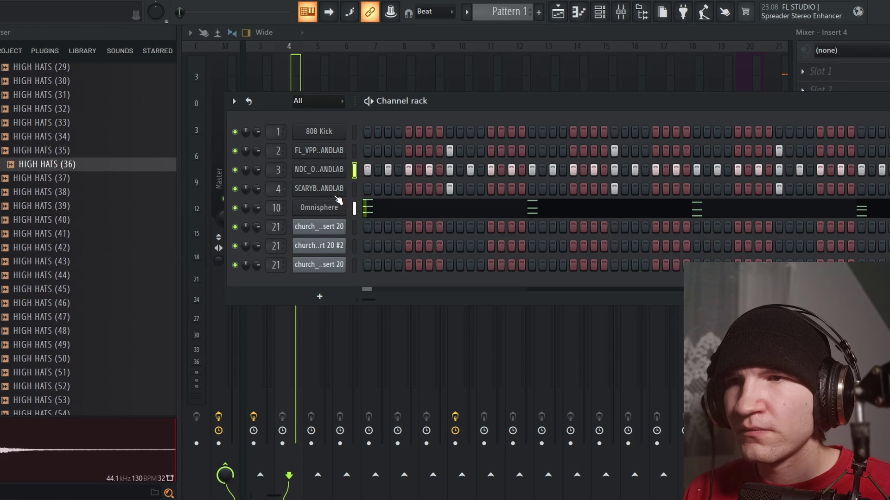
key(F6)
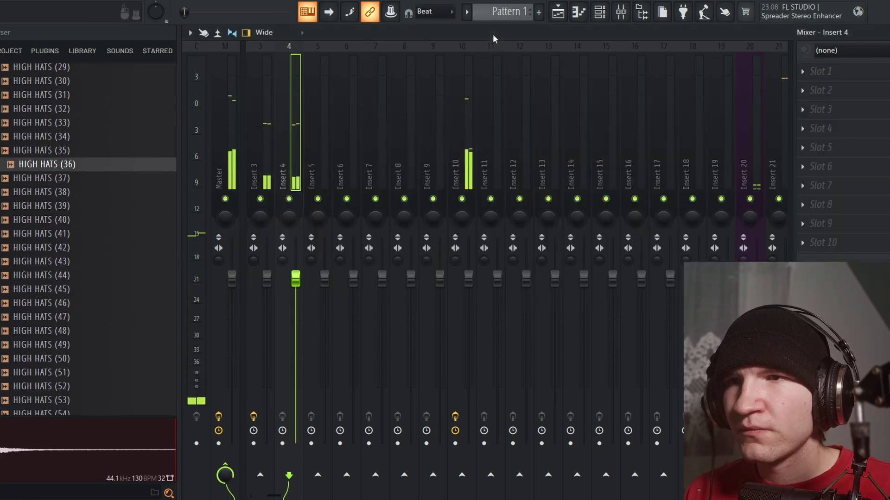
scroll(398, 121, left, 2)
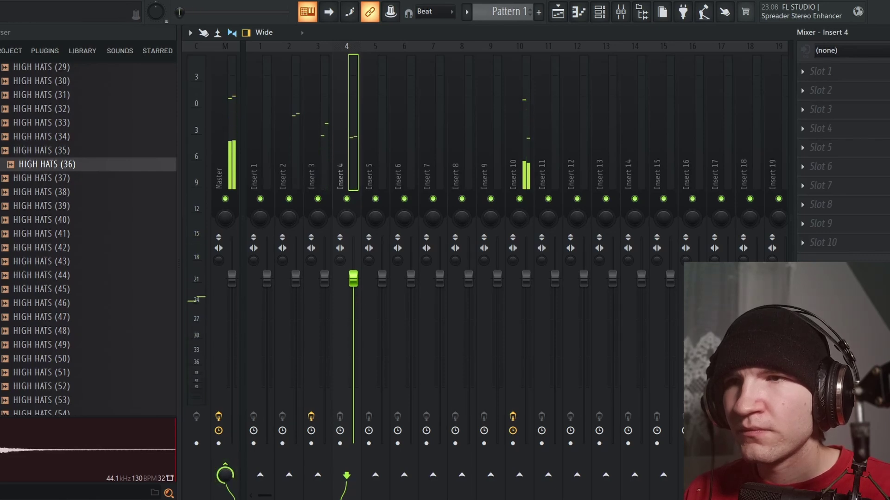
Step: Switch to BandLab, search the one-shots for snare, and preview results up to PNSL_Pew_Snare
click(435, 499)
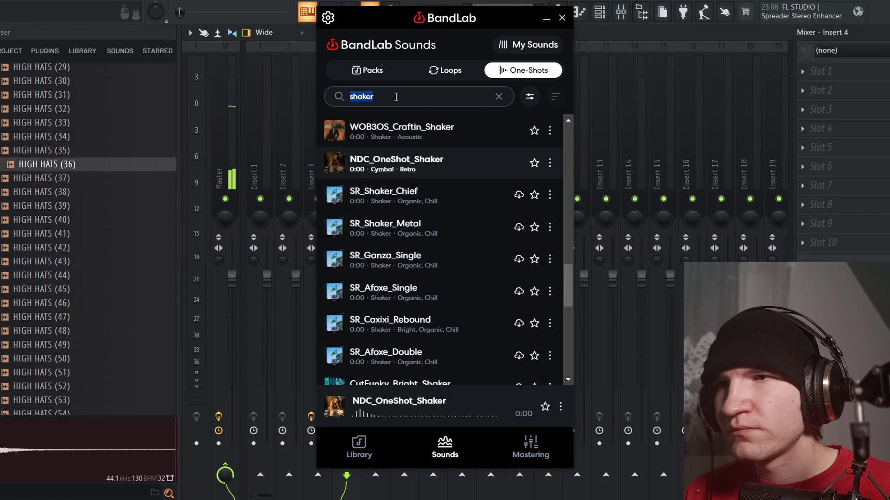
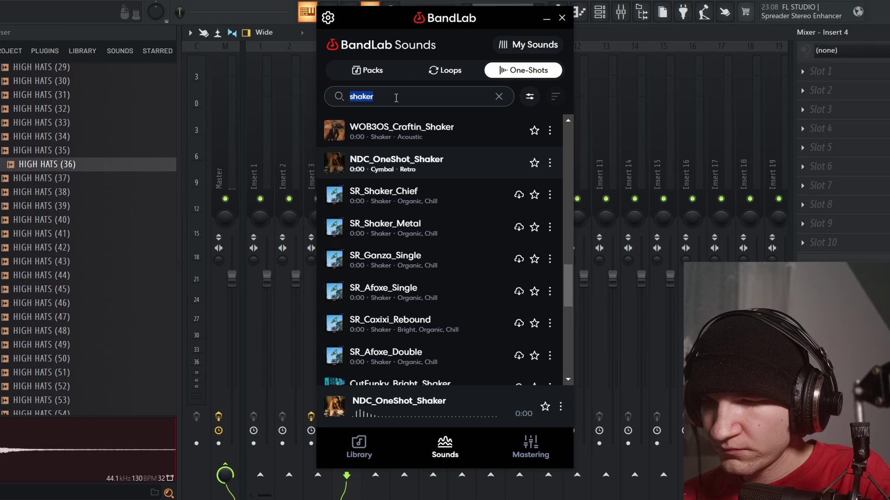
text(e)
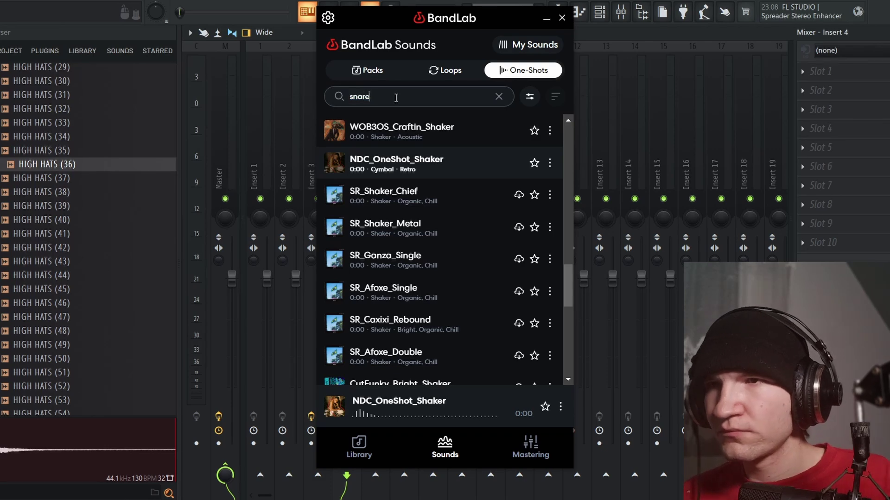
scroll(414, 212, down, 5)
click(406, 208)
scroll(401, 248, down, 2)
scroll(399, 250, down, 3)
click(399, 249)
scroll(400, 248, down, 4)
click(399, 246)
scroll(399, 243, down, 5)
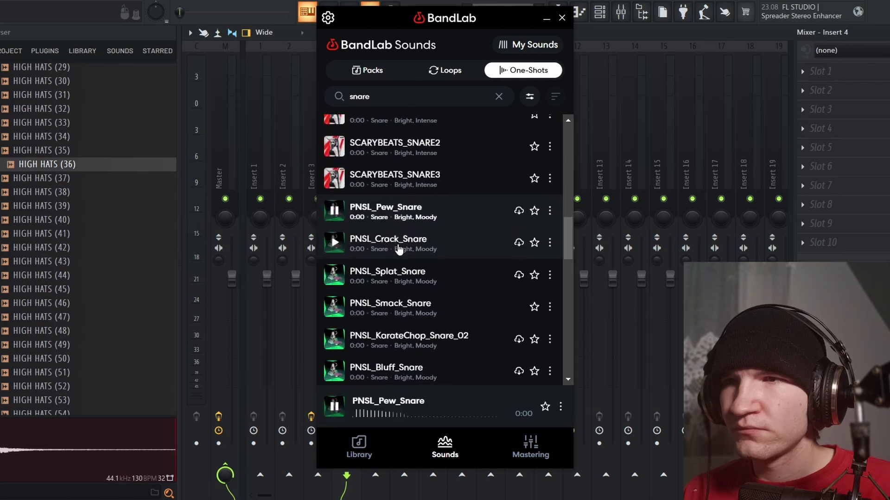
Step: Preview further snare one-shots past PNSL_Crack_Snare, including HyperRave_Hype_Snare_Live_02, down to the PV_DriftNight snares
click(399, 241)
scroll(400, 241, down, 5)
click(399, 238)
scroll(400, 239, down, 3)
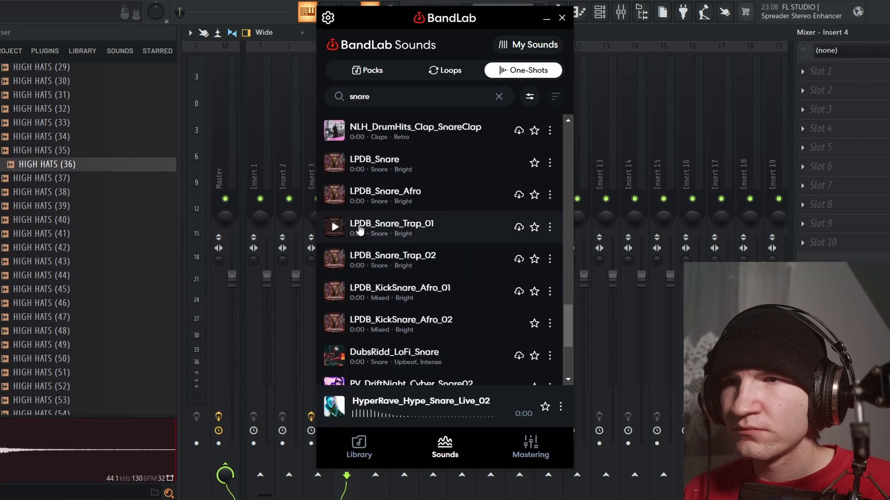
click(400, 234)
scroll(407, 269, down, 5)
click(403, 261)
scroll(401, 250, down, 3)
Step: Load PV_DriftNight_Crusher_Snare02 onto the FL Studio channel routed to Insert 4, replacing its sample, and lower the Insert 4 fader to -4.8 dB
click(400, 232)
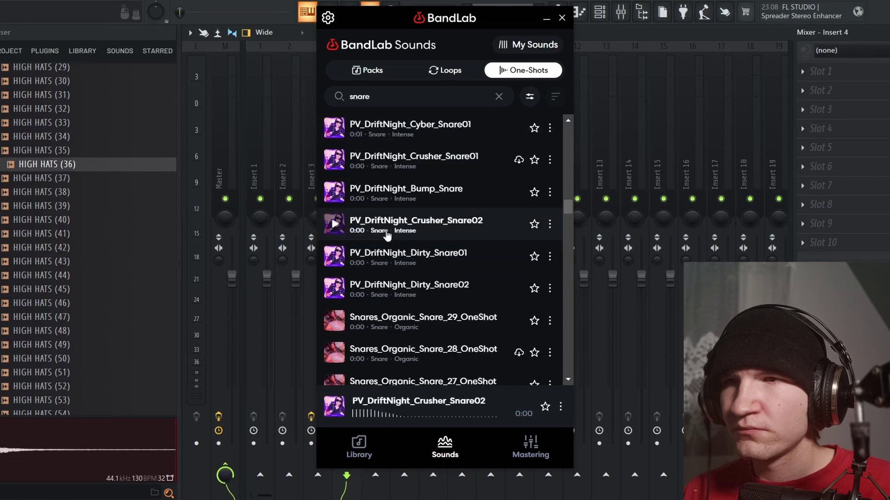
drag(648, 48, 442, 172)
drag(299, 210, 303, 190)
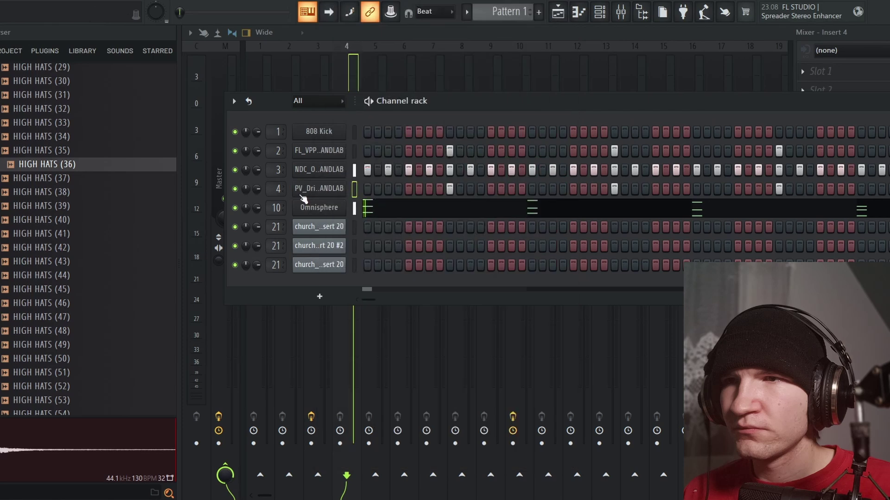
click(448, 40)
mouse_move(345, 339)
mouse_down()
mouse_move(347, 345)
mouse_move(349, 337)
mouse_up()
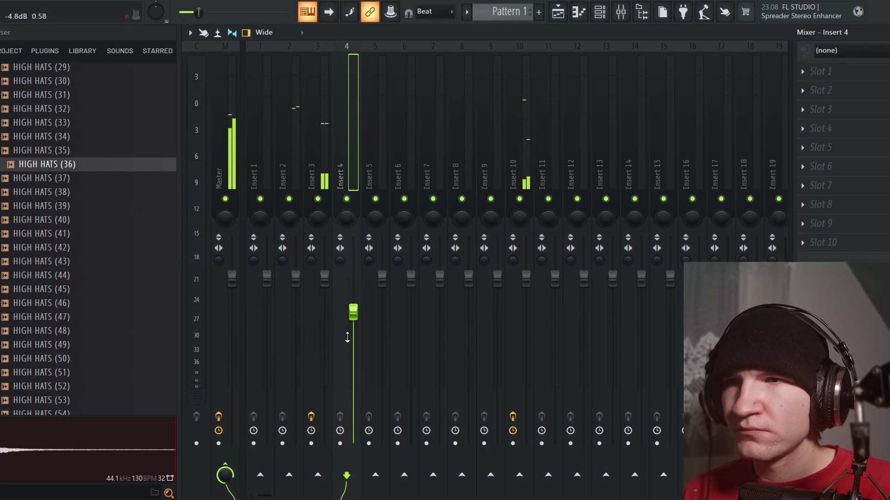
Step: Add ValhallaVintageVerb to slot 5 of Insert 4, lowering its mix to about 2% and predelay to about 0 ms
click(853, 148)
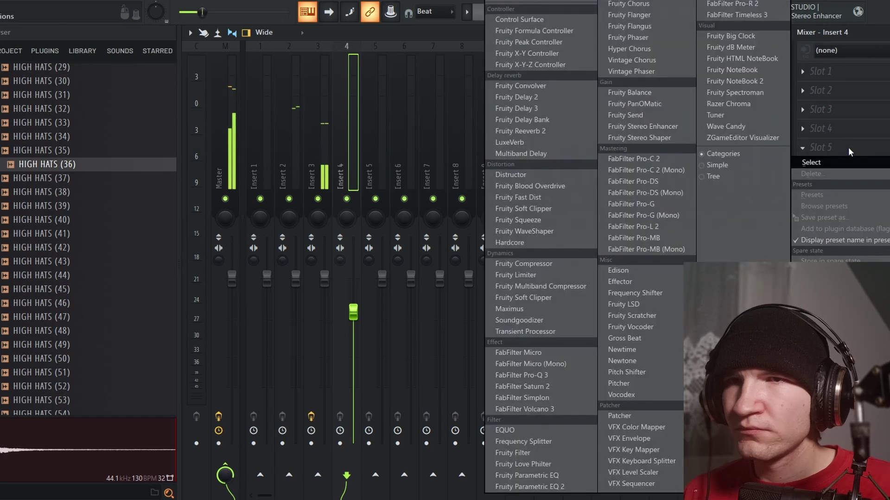
click(557, 2)
text(ver)
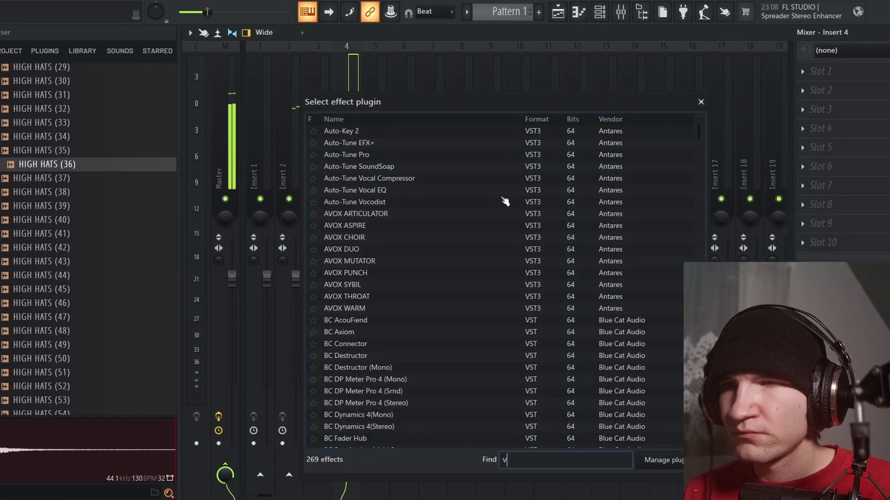
double_click(352, 261)
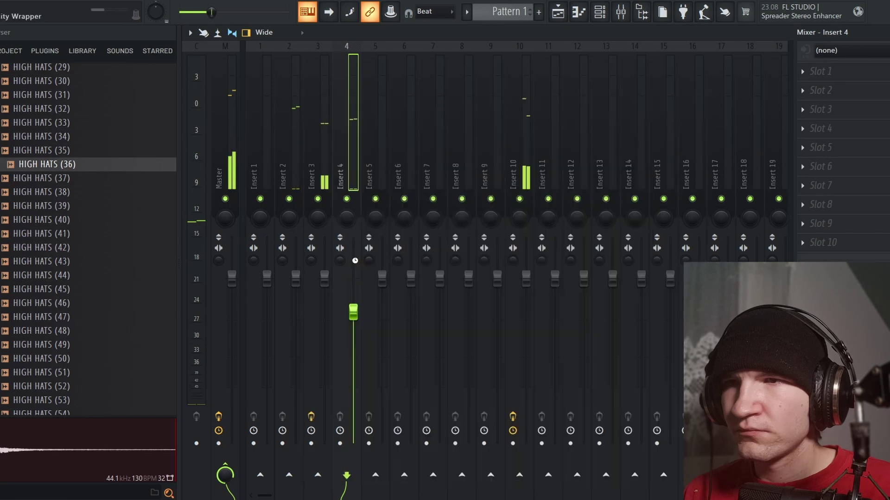
scroll(337, 286, down, 10)
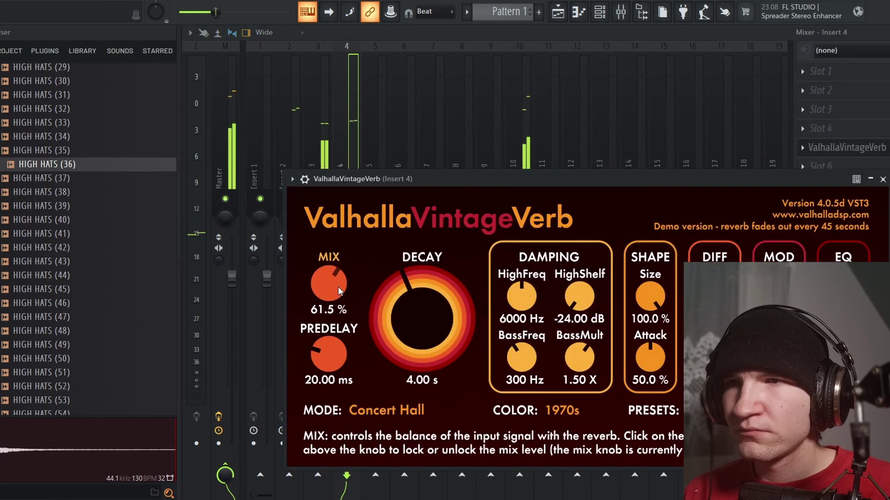
scroll(337, 287, down, 3)
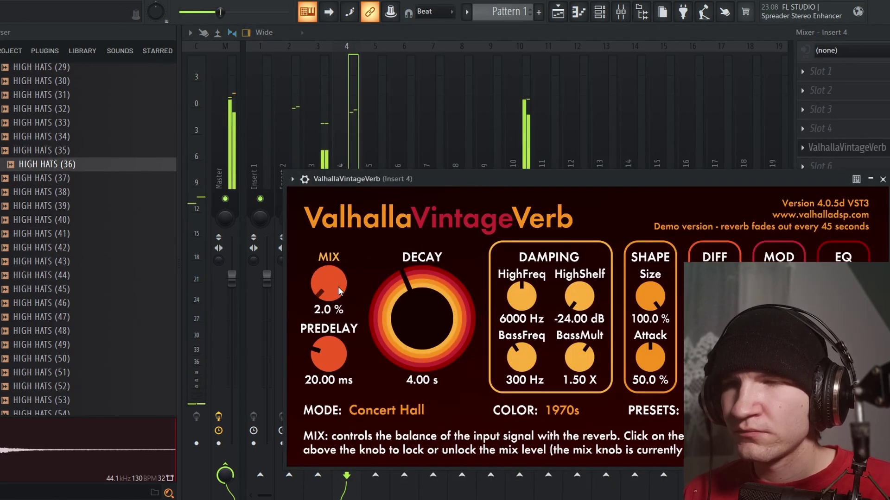
scroll(342, 361, down, 4)
scroll(341, 359, down, 2)
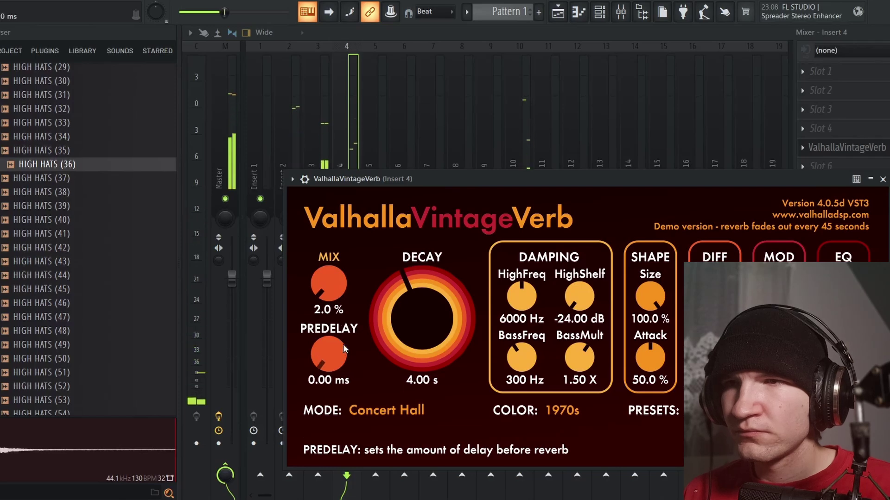
scroll(333, 294, up, 1)
click(883, 179)
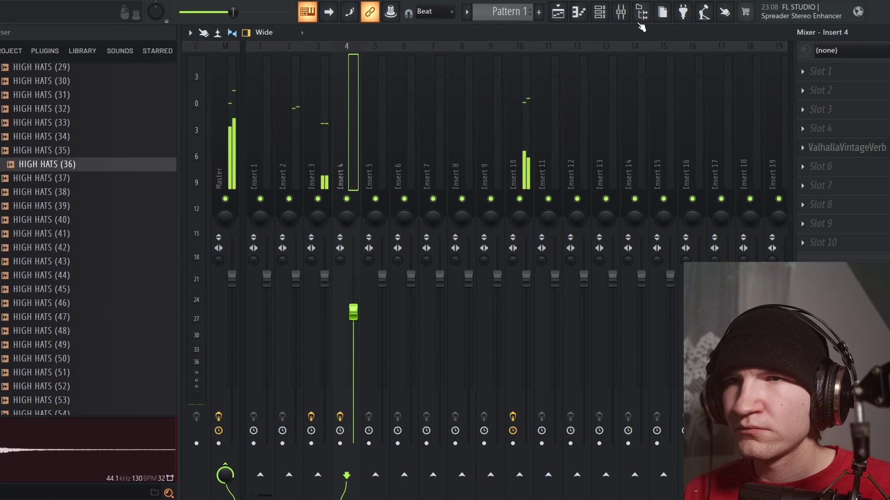
Step: Check the drum steps to the end of the pattern in the channel rack and return to the playlist
click(620, 12)
click(599, 11)
click(605, 19)
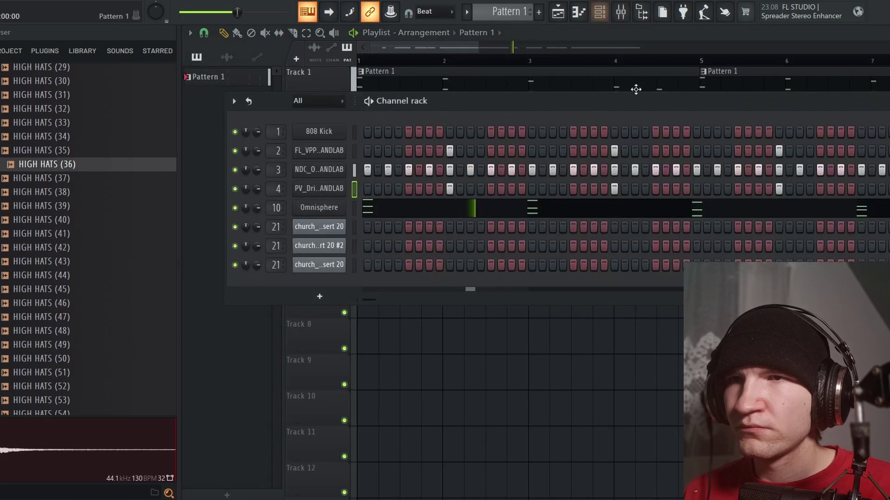
drag(637, 106, 495, 108)
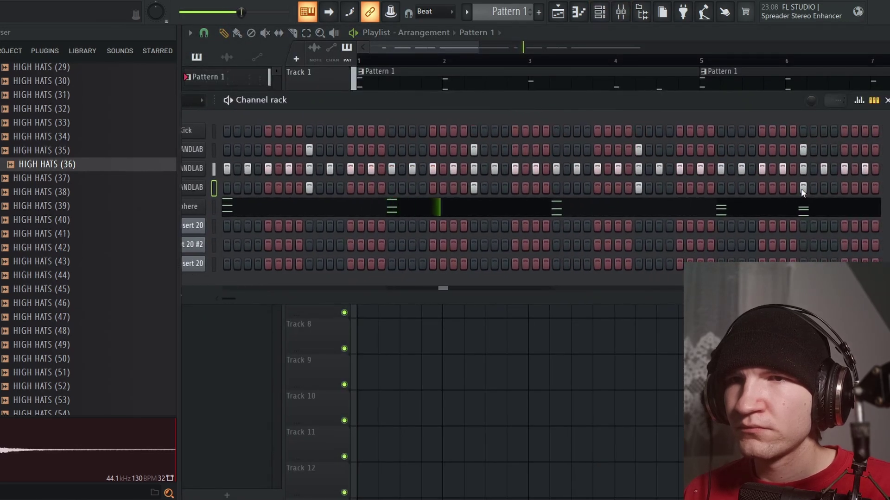
click(646, 36)
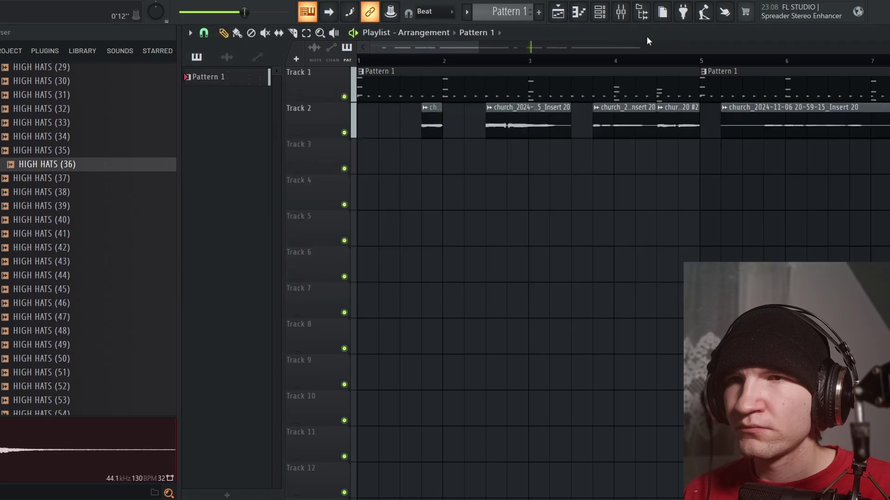
Step: Add a Heat Up 3 64bit channel to the channel rack and route it to mixer track 11
click(623, 20)
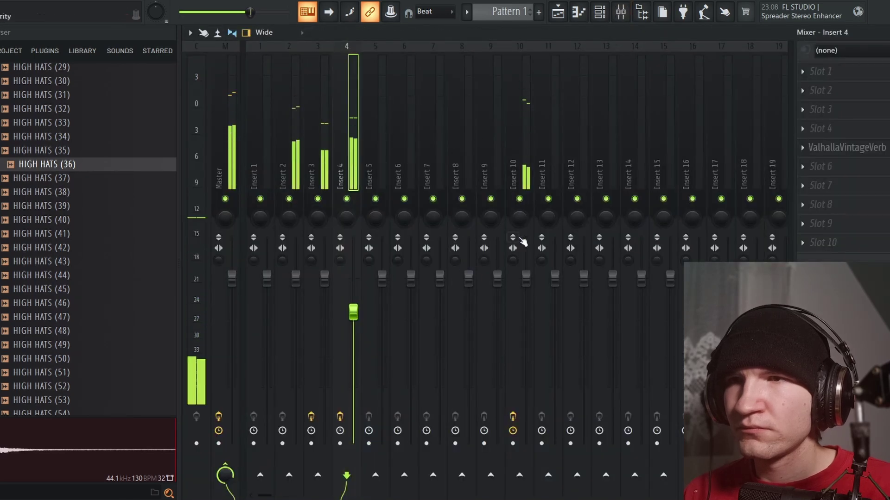
key(Escape)
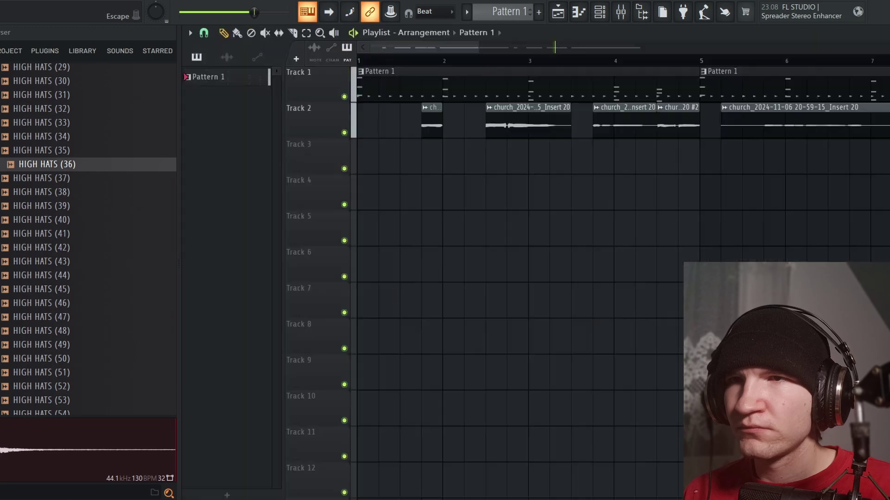
click(600, 12)
drag(388, 104, 503, 92)
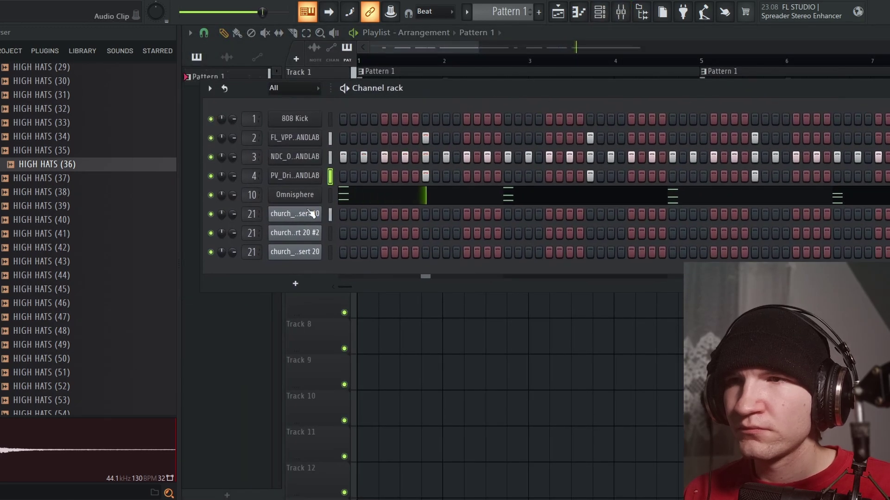
click(294, 284)
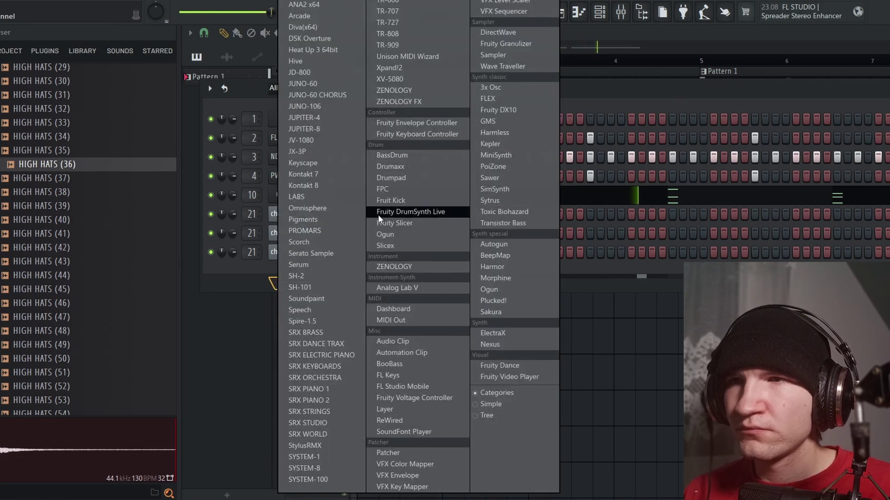
click(330, 50)
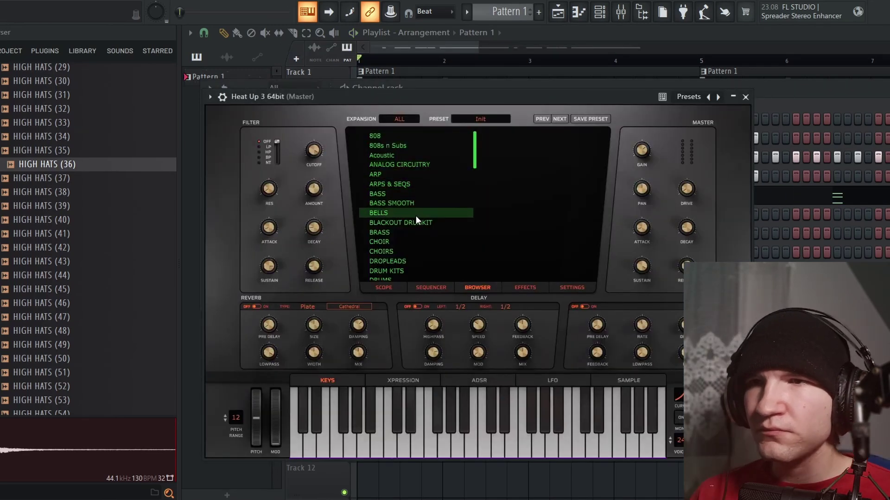
click(747, 99)
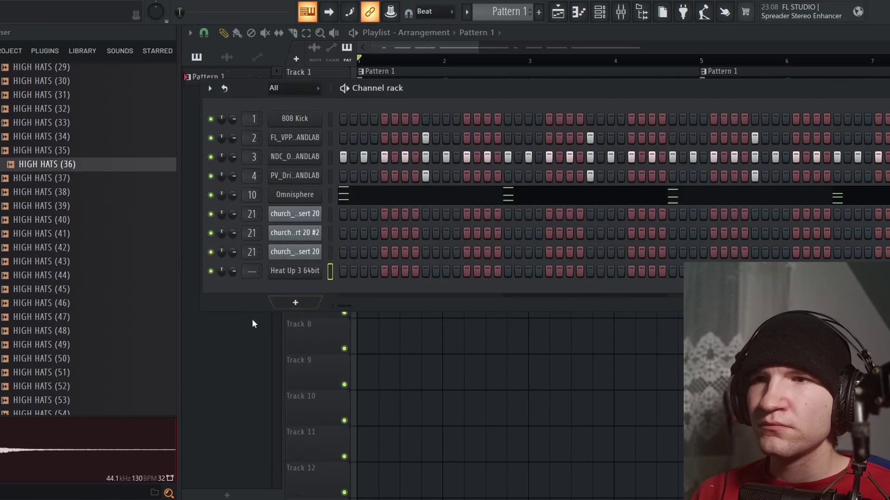
scroll(262, 274, up, 3)
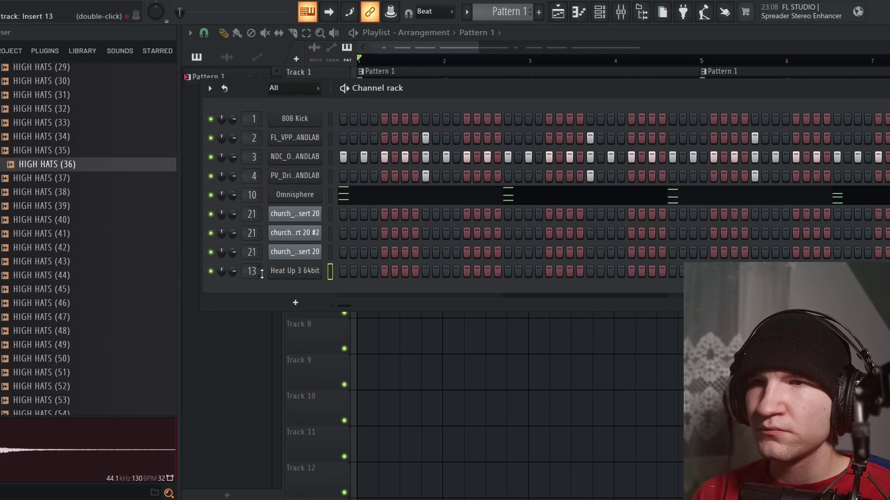
Step: Replace the Heat Up 3 channel's instrument with Keyscape and load the LA Custom C7 - Cinematic patch
right_click(318, 274)
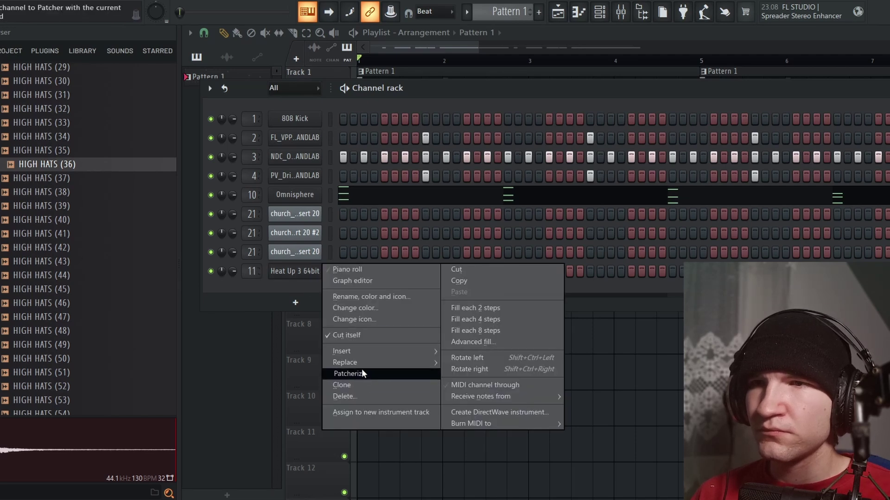
mouse_move(363, 363)
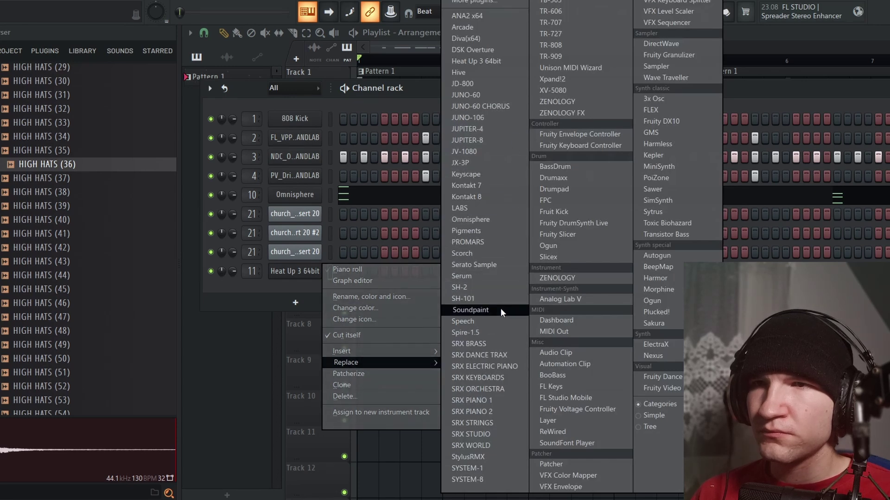
click(495, 175)
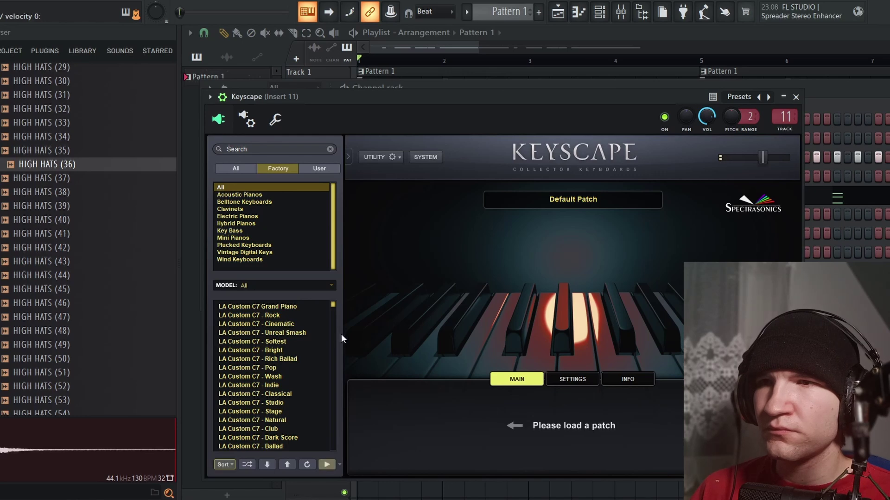
click(313, 325)
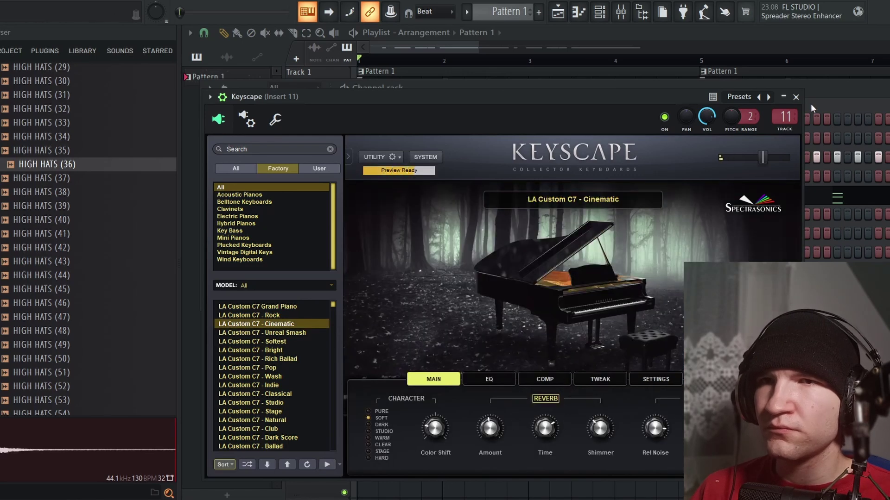
click(795, 97)
Step: Open the piano roll of the Keyscape channel and play back Pattern 1 to listen for the first note's position
right_click(305, 280)
click(348, 277)
key(space)
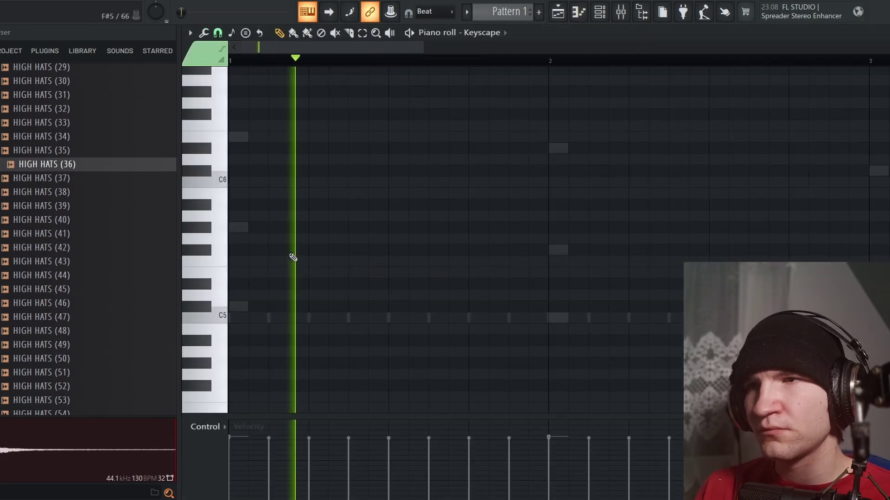
key(space)
key(space)
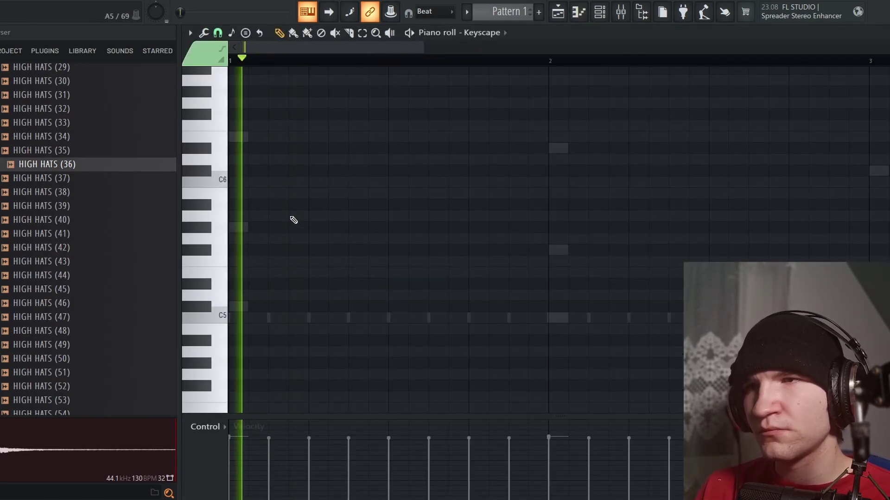
Step: Place a one-step E5 note on beat 3 of bar 1 and a one-step G#4 half a beat after it
key(space)
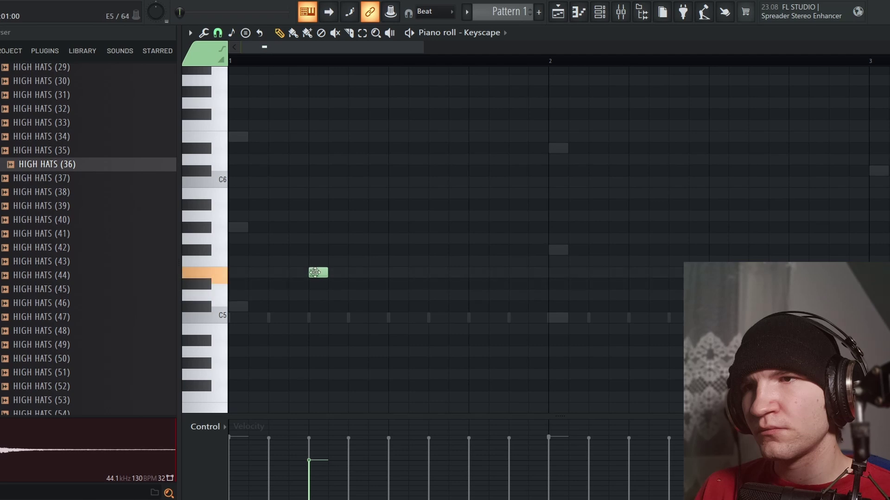
key(space)
key(space)
right_click(322, 277)
key(space)
key(space)
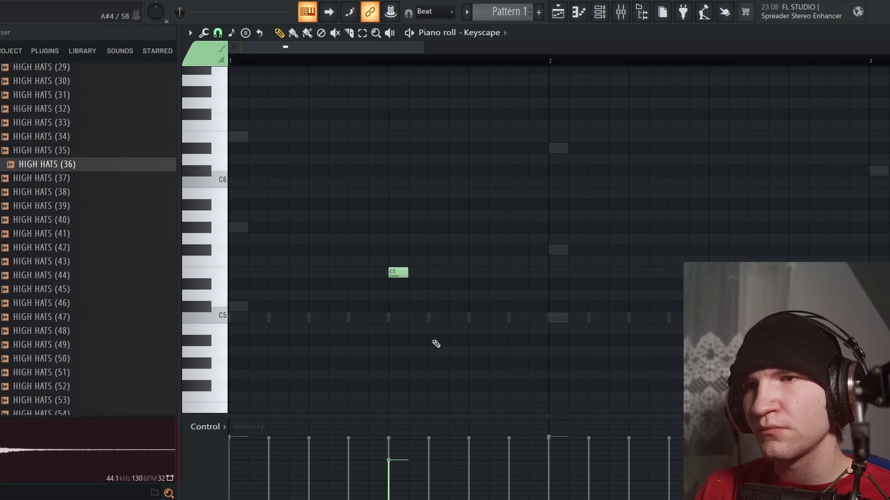
key(space)
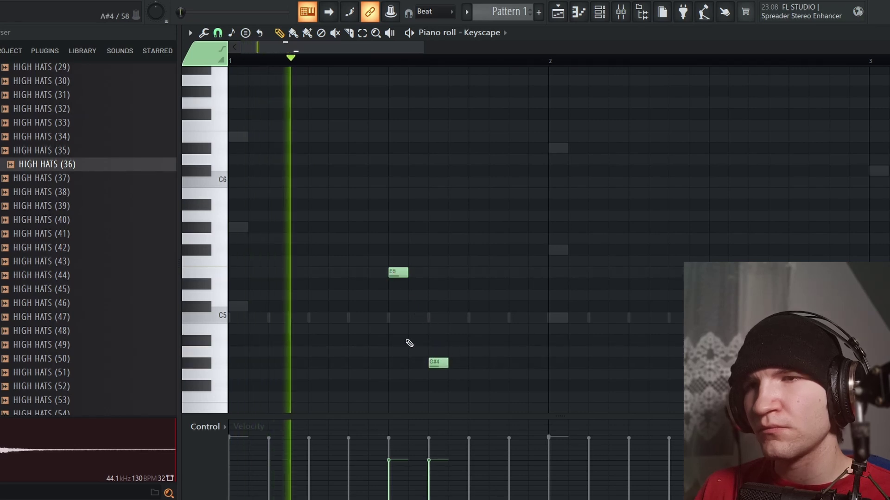
Step: Try the E5 and G#4 notes at two steps long each and play them back
scroll(405, 342, down, 2)
scroll(396, 339, up, 2)
scroll(352, 333, down, 1)
key(space)
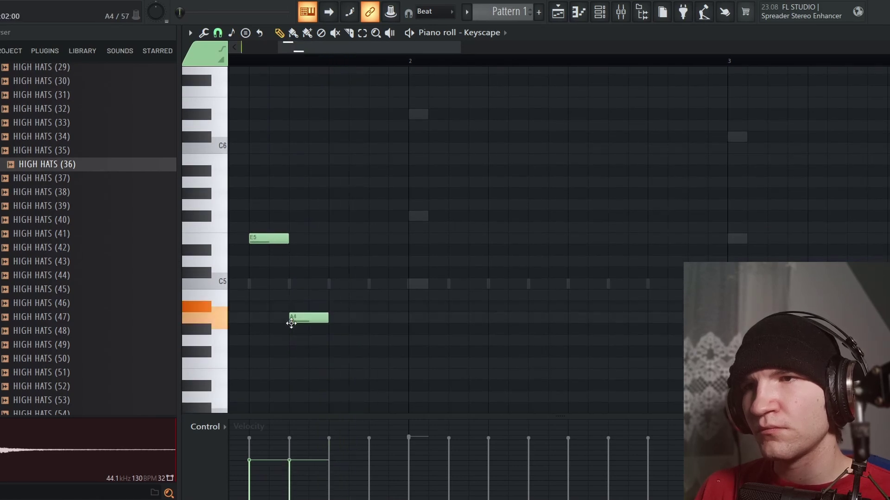
drag(292, 333, 294, 334)
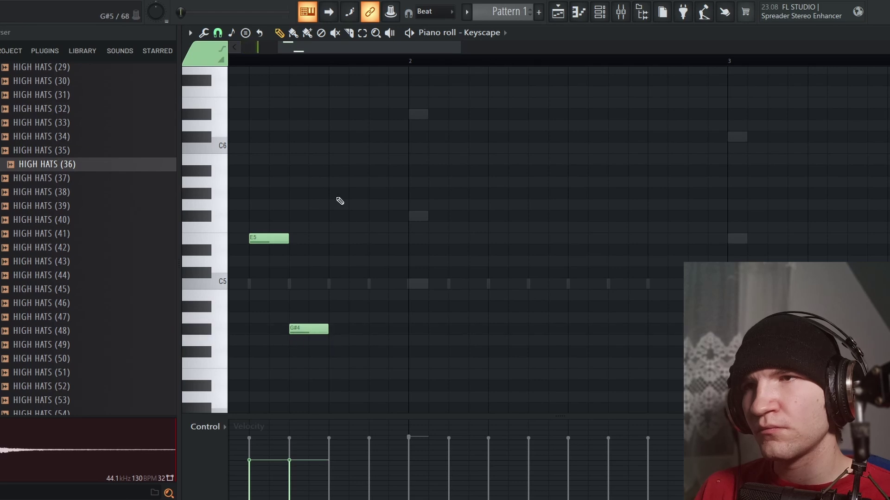
key(space)
Step: Make the E5 one step long, follow it directly with two one-step G#4 notes, and audition the phrase
scroll(508, 212, down, 3)
scroll(321, 236, up, 2)
key(space)
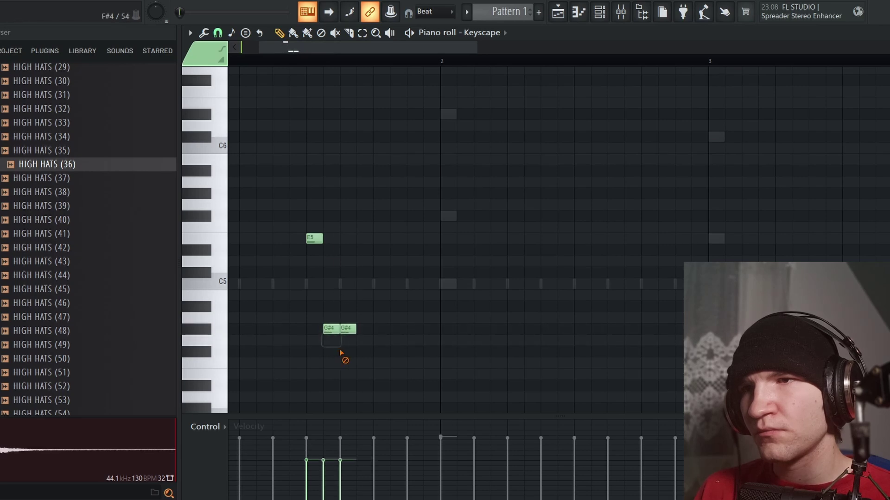
key(space)
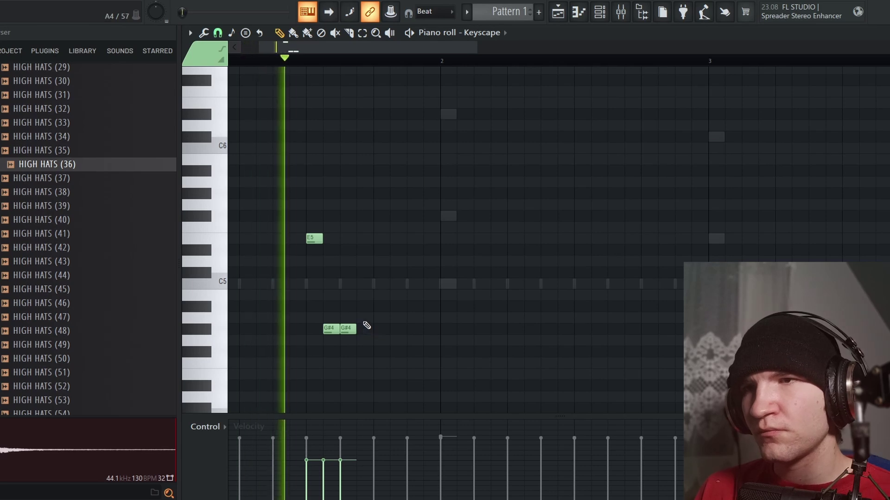
key(space)
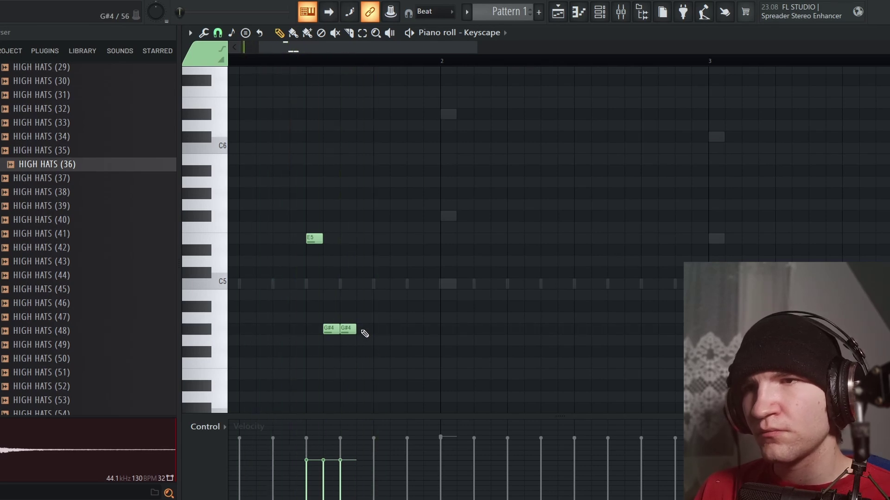
Step: Add a third G#4, making the second two steps long and the third four steps long up to bar 2
key(space)
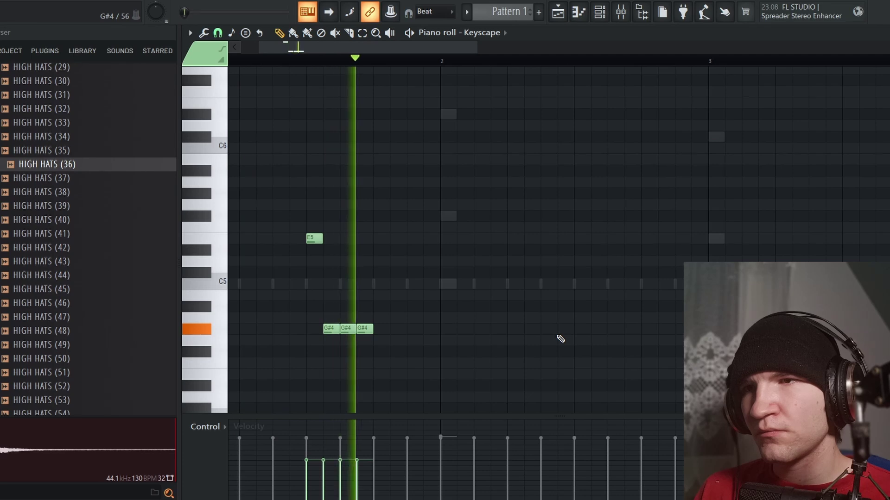
key(space)
mouse_move(360, 331)
mouse_down()
mouse_move(380, 329)
mouse_move(367, 329)
mouse_up()
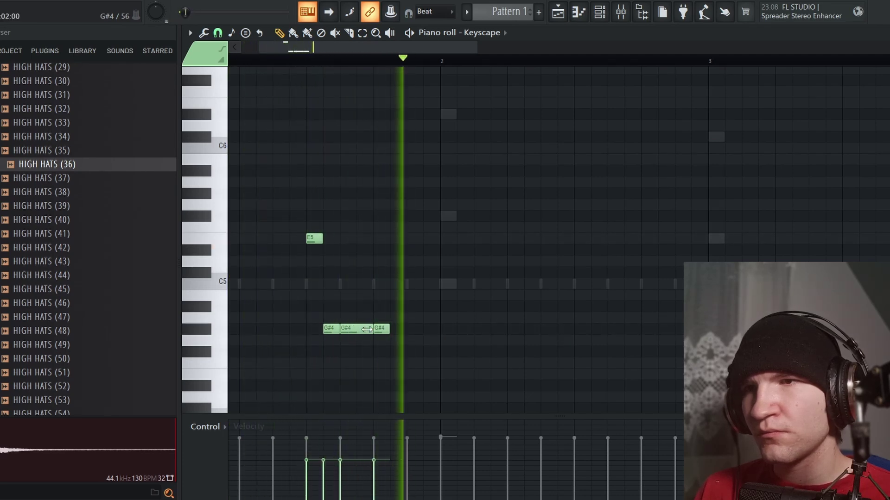
key(space)
key(space)
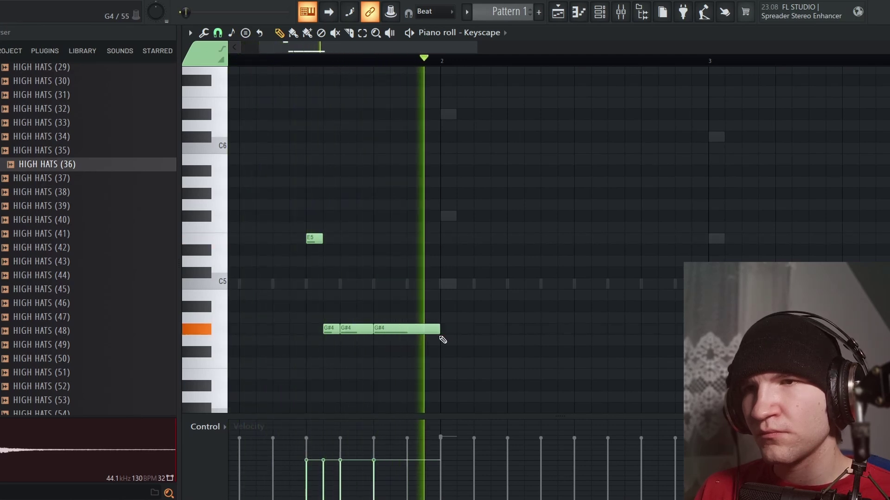
key(space)
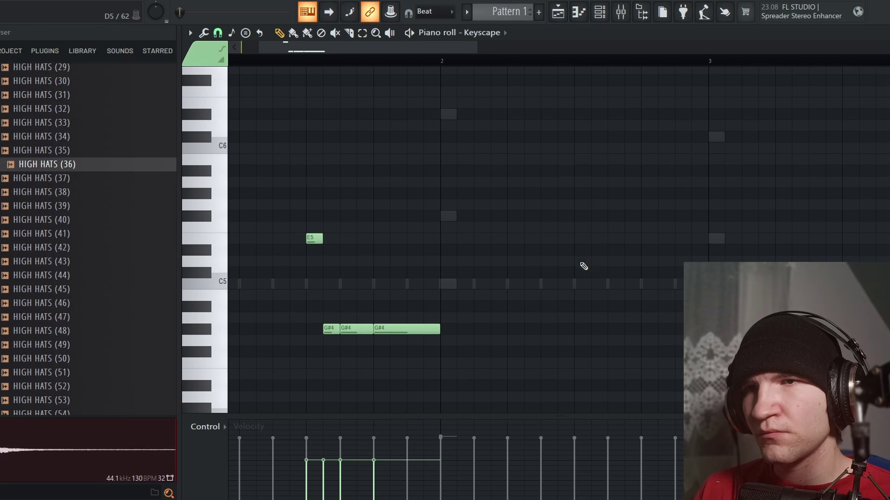
Step: Place a one-beat G#4, B4, D#5, F#5 chord on beat 3 of bar 2 and stack G#5 and C#6 above bar 1's E5
click(575, 228)
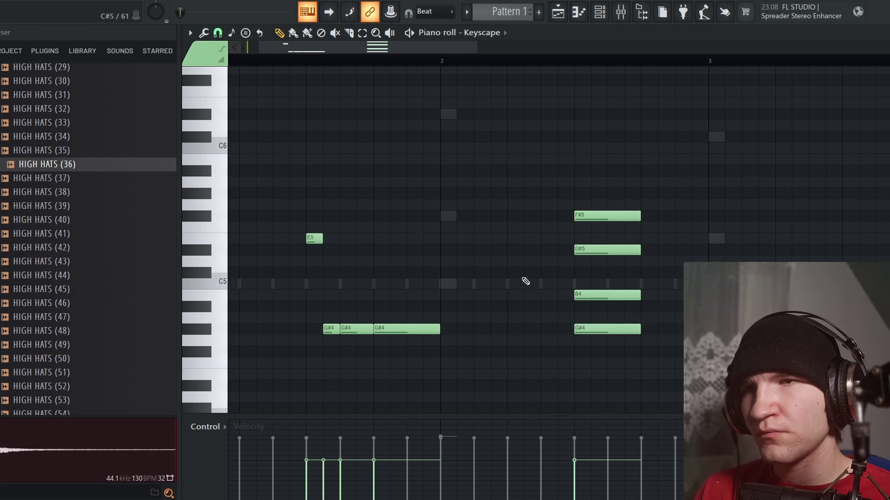
scroll(538, 274, down, 2)
scroll(230, 279, up, 4)
key(space)
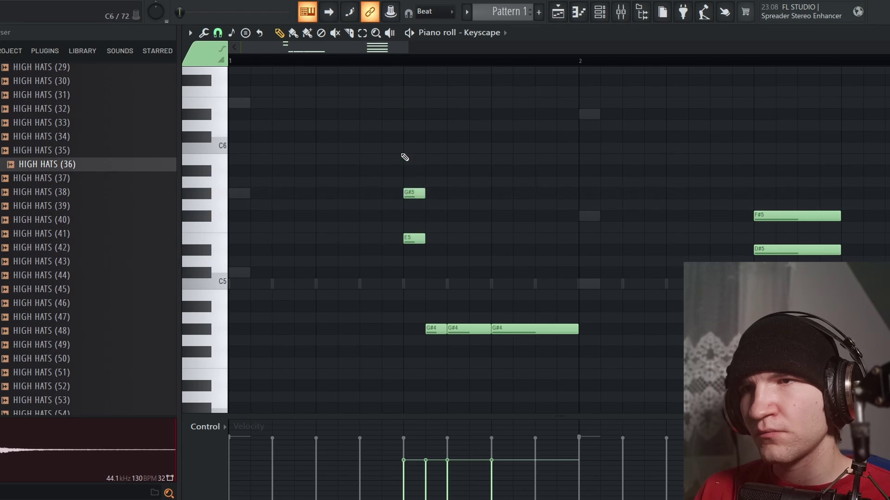
key(space)
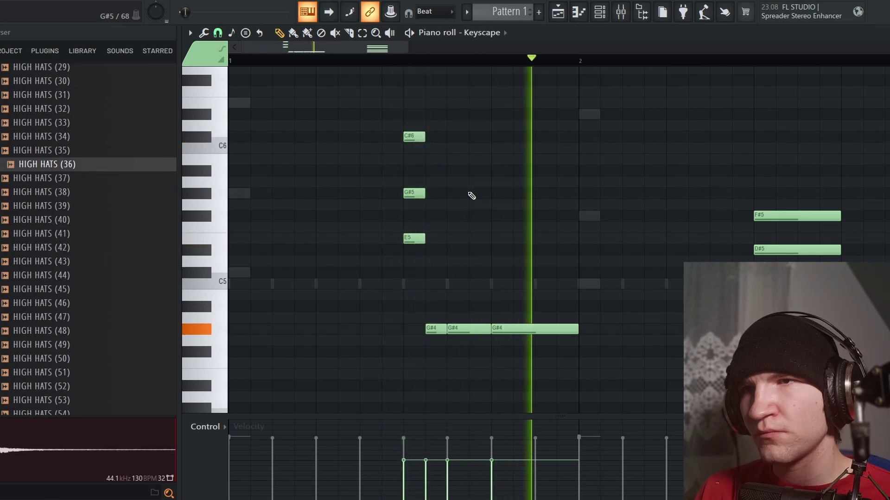
key(space)
Step: Lengthen the E5, G#5 and C#6 notes together to the end of bar 1 and play them back
drag(443, 266, 576, 149)
key(space)
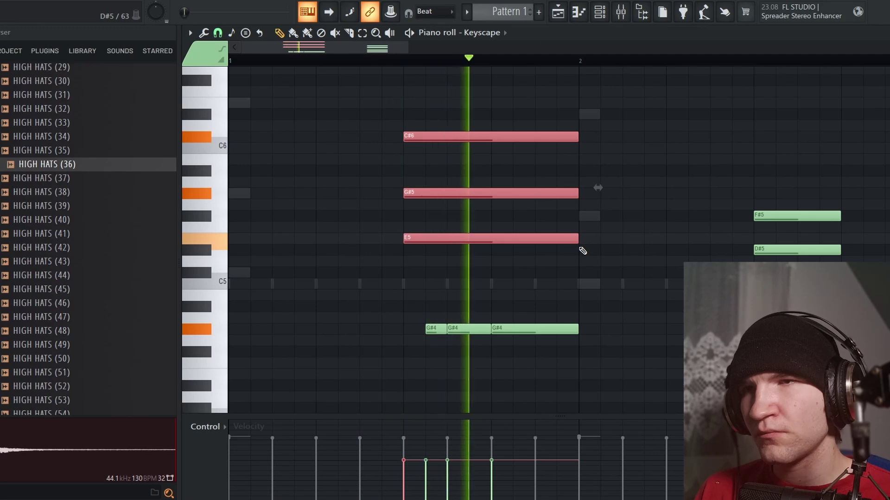
key(space)
key(space)
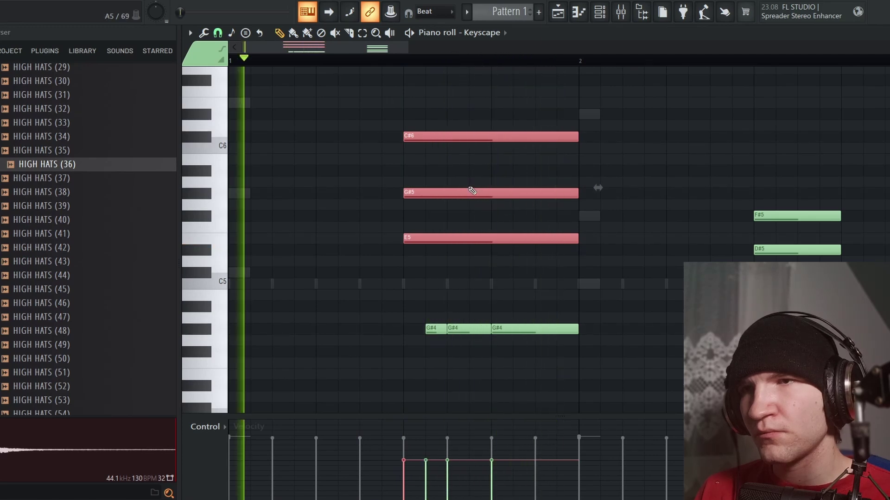
key(space)
Step: Add an eight-step C#4 bass note under the chord on beat 3 of bar 1 and audition it
scroll(410, 356, down, 3)
click(403, 342)
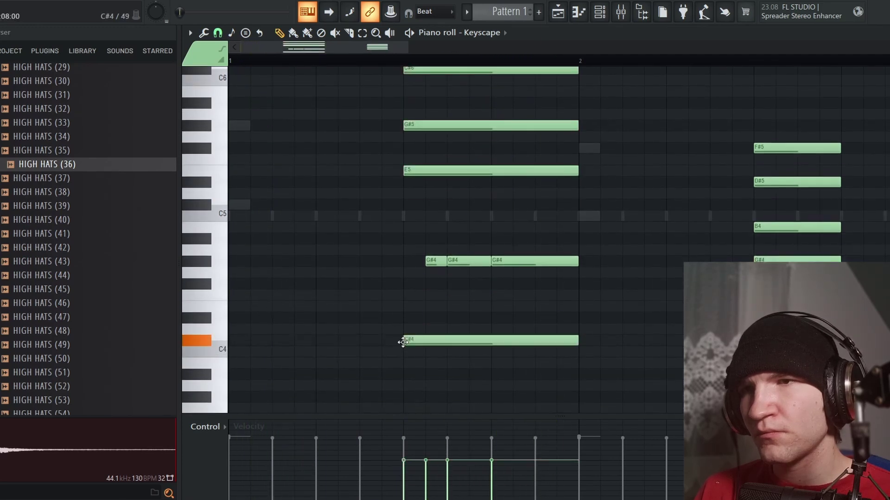
key(space)
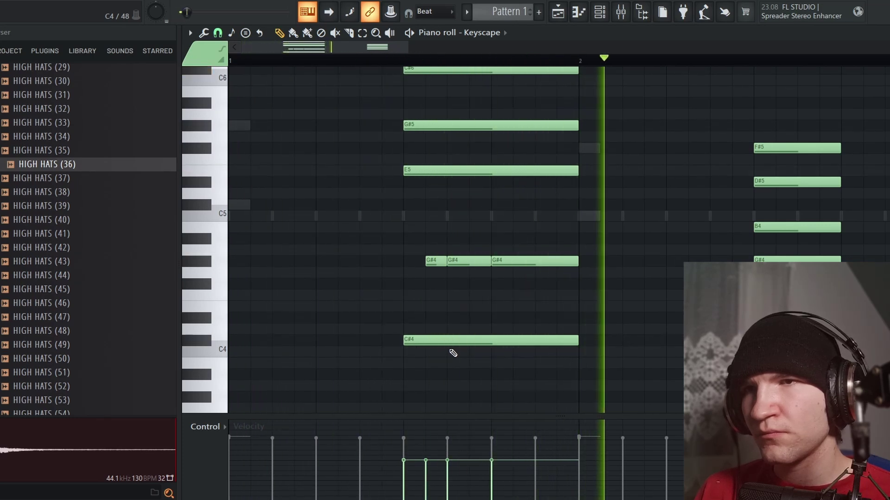
Step: Shorten the C#4, E5, G#5 and C#6 notes of the bar 1 chord together to four steps
drag(406, 368, 389, 62)
drag(579, 86, 498, 87)
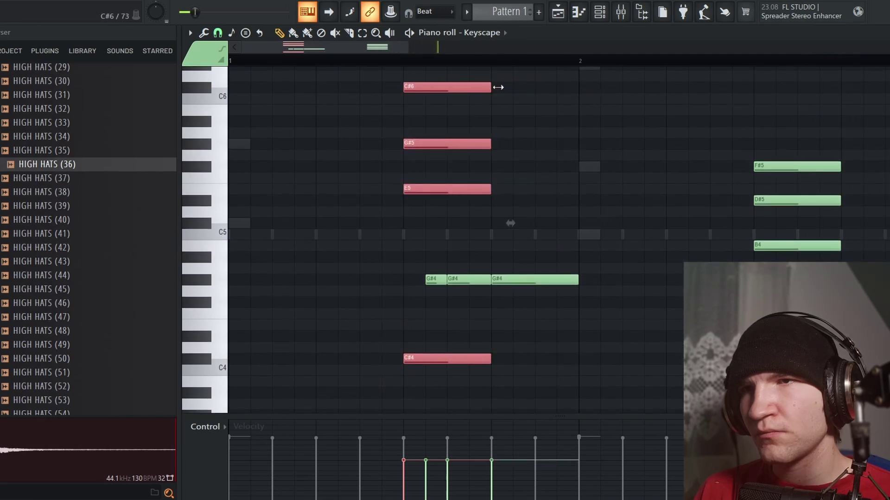
key(space)
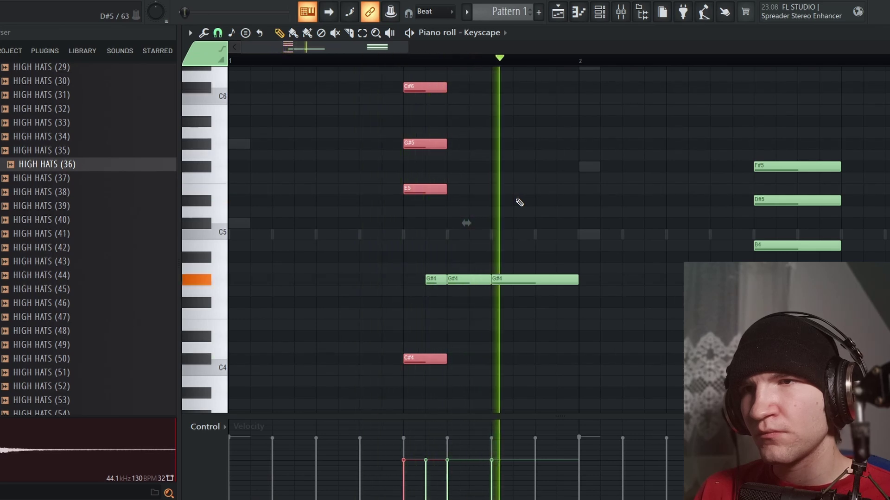
key(space)
key(space)
drag(444, 186, 487, 186)
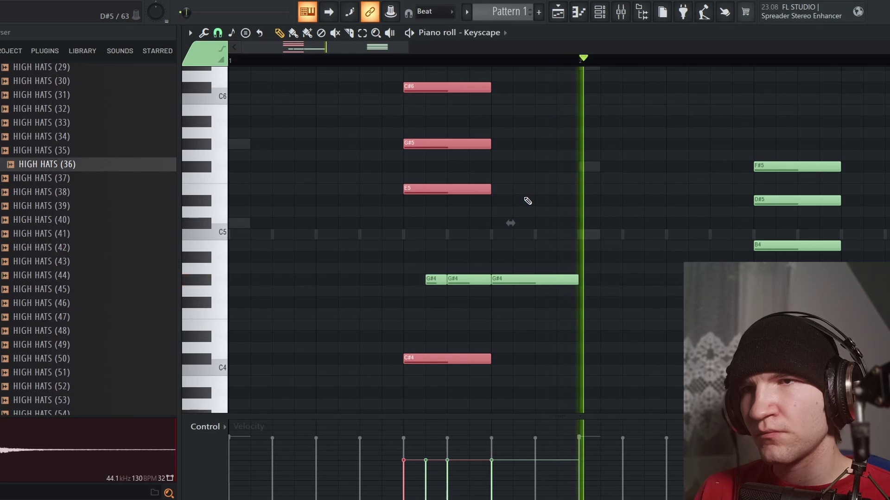
Step: Play the pattern back and review the shortened bar 1 chord against the bar 2 chord
scroll(547, 329, down, 2)
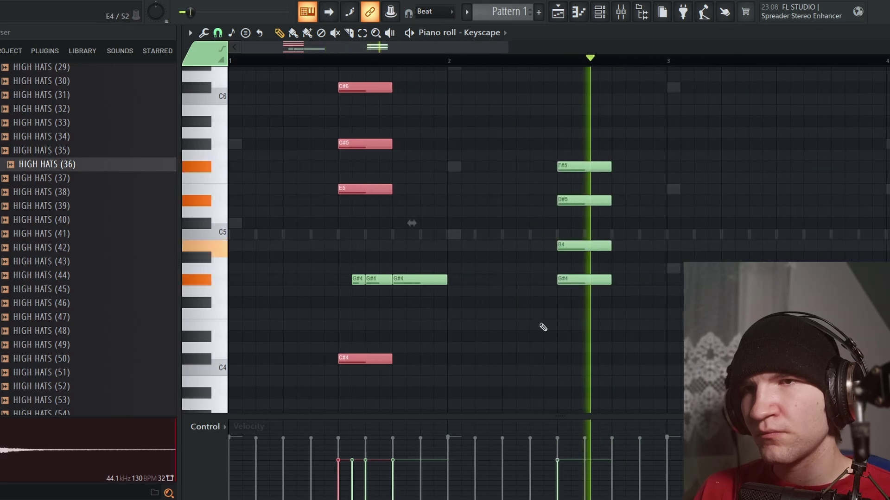
scroll(552, 297, up, 4)
key(space)
scroll(559, 252, down, 2)
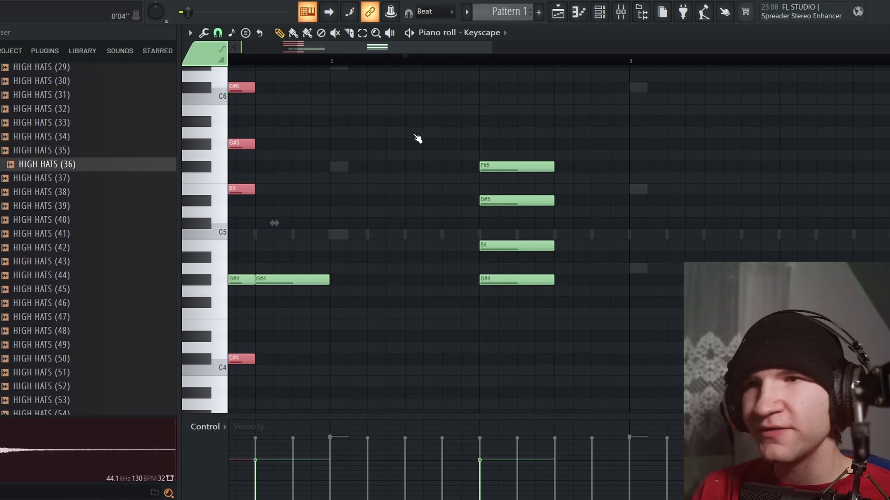
key(space)
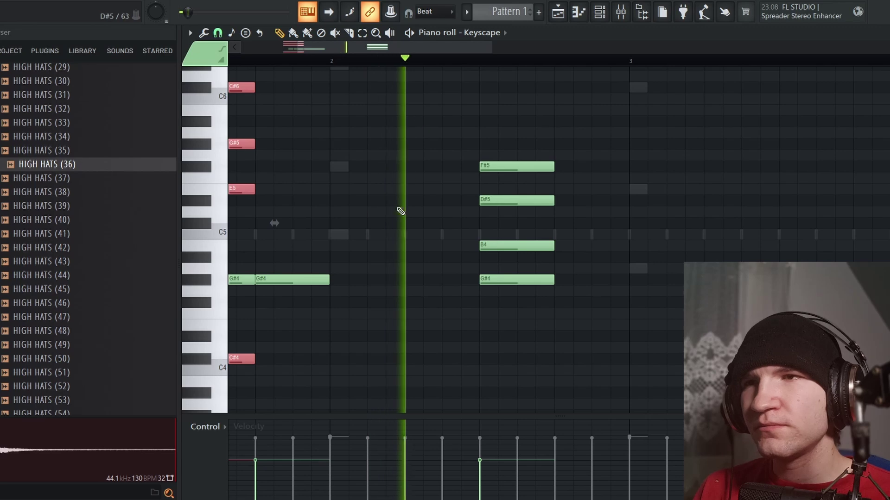
scroll(413, 212, up, 3)
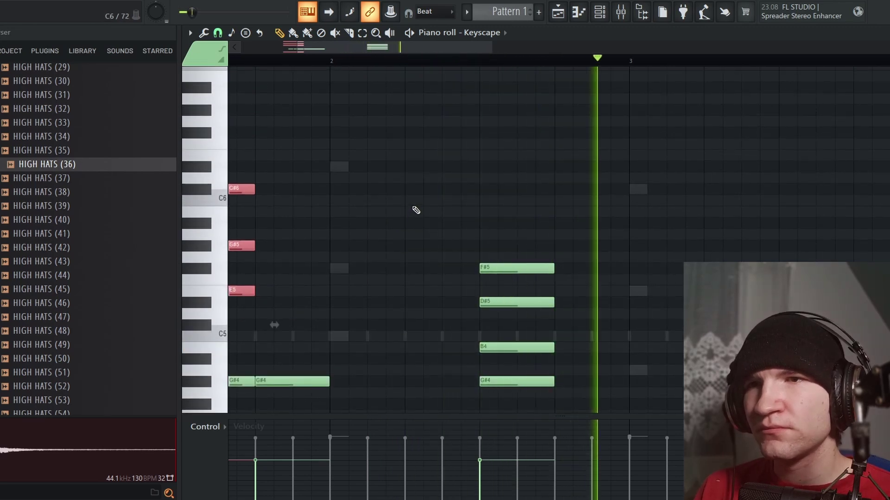
scroll(475, 260, down, 2)
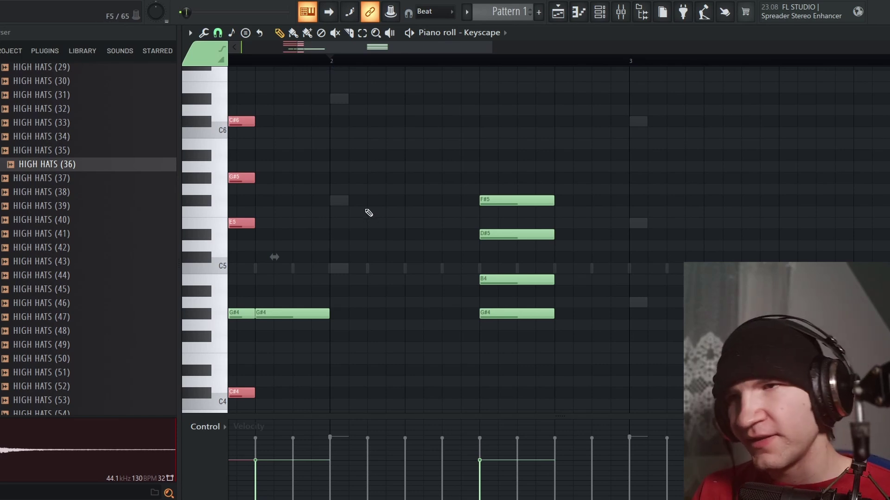
scroll(369, 216, up, 2)
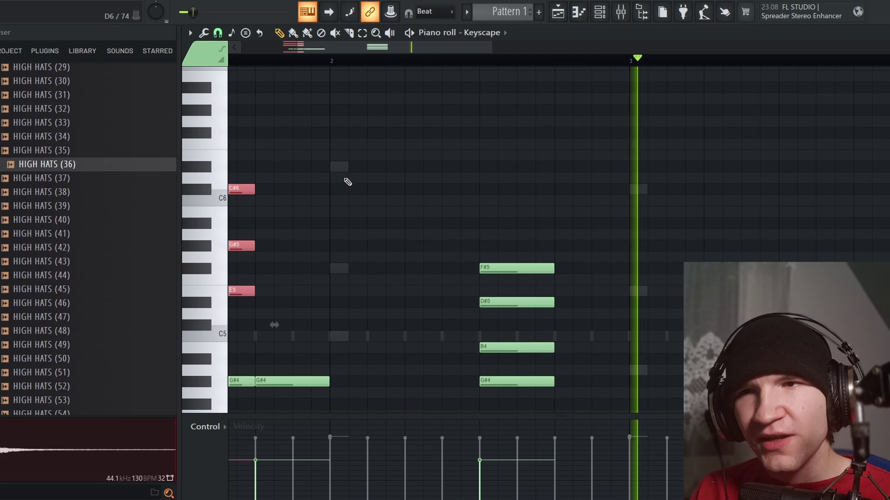
scroll(393, 202, down, 2)
Step: Load ValhallaVintageVerb into slot 6 of mixer Insert 11 and set its mix to 12.5 %
click(621, 12)
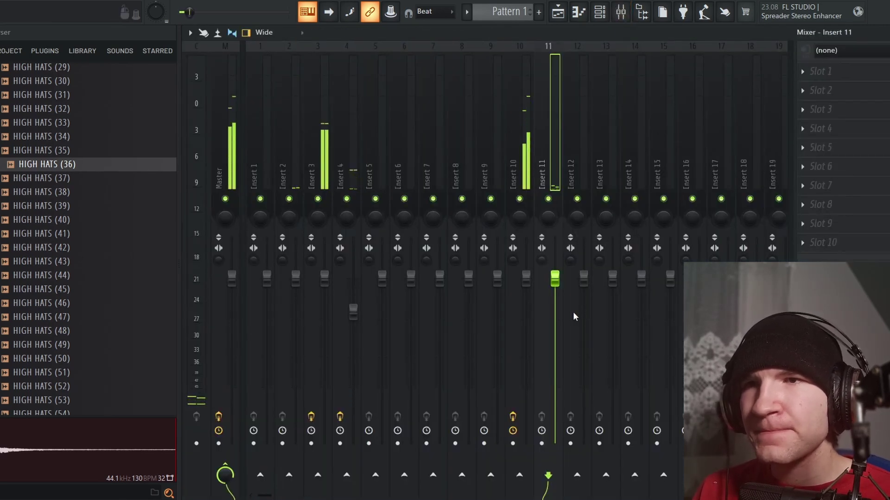
click(824, 225)
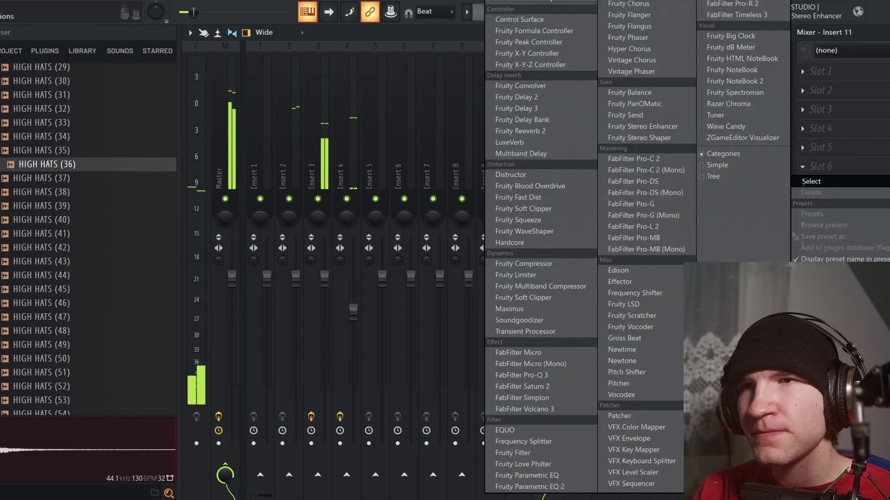
click(549, 1)
text(ver)
double_click(366, 261)
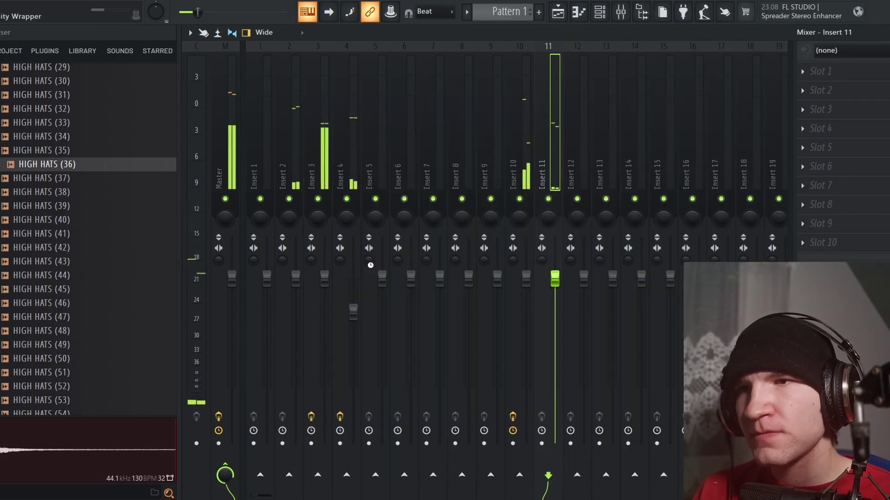
drag(313, 271, 312, 280)
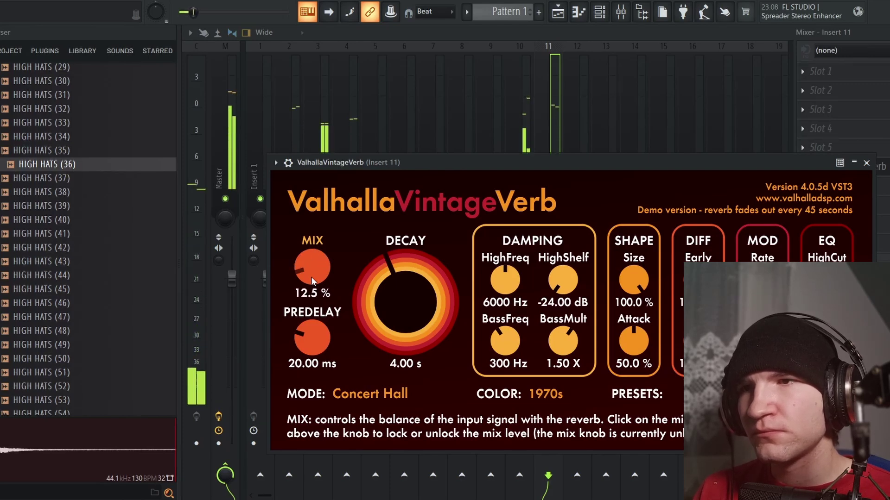
Step: Draw consecutive two-step C#7, E7 and G#6 melody notes from the start of bar 1 in the Keyscape piano roll and audition them
click(589, 15)
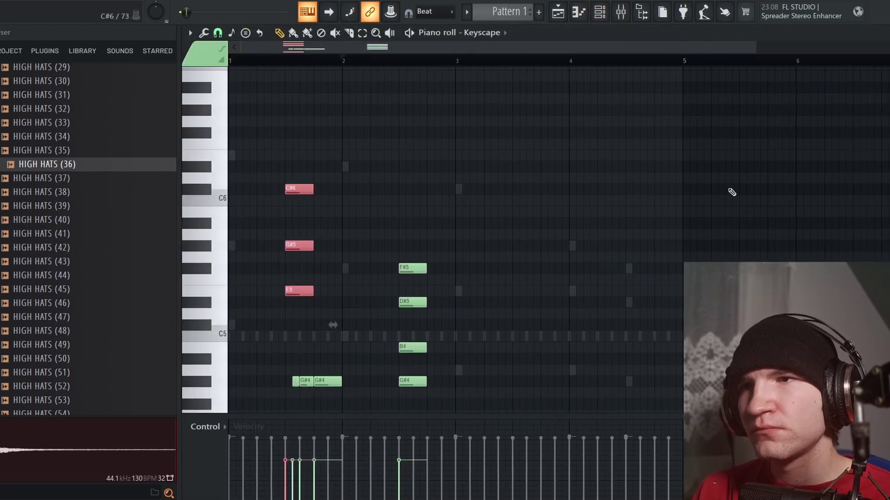
key(space)
key(space)
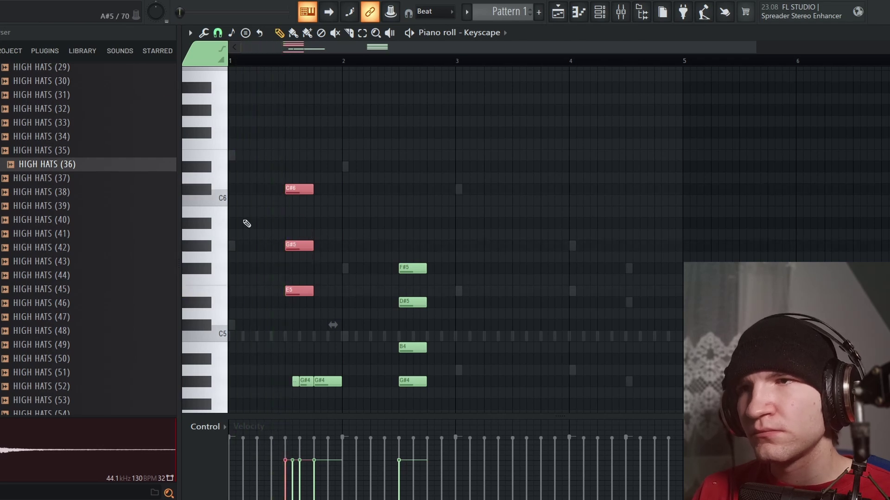
scroll(249, 223, up, 4)
key(space)
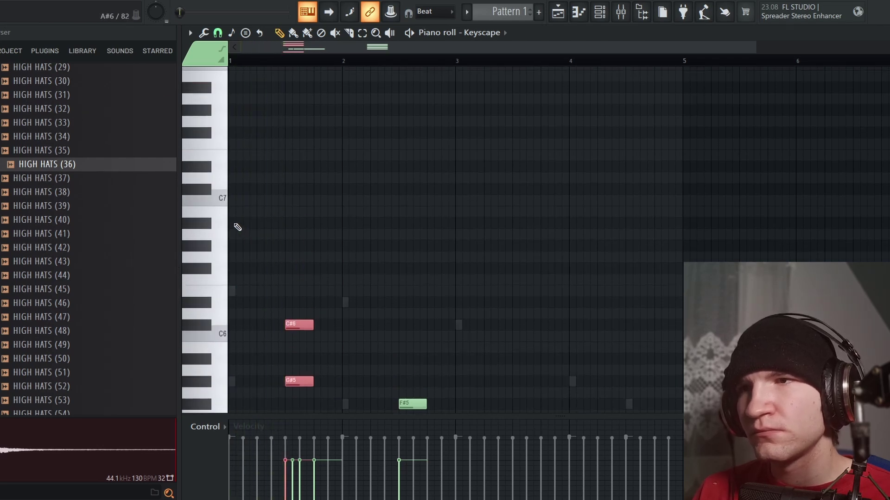
click(230, 223)
drag(213, 222, 198, 198)
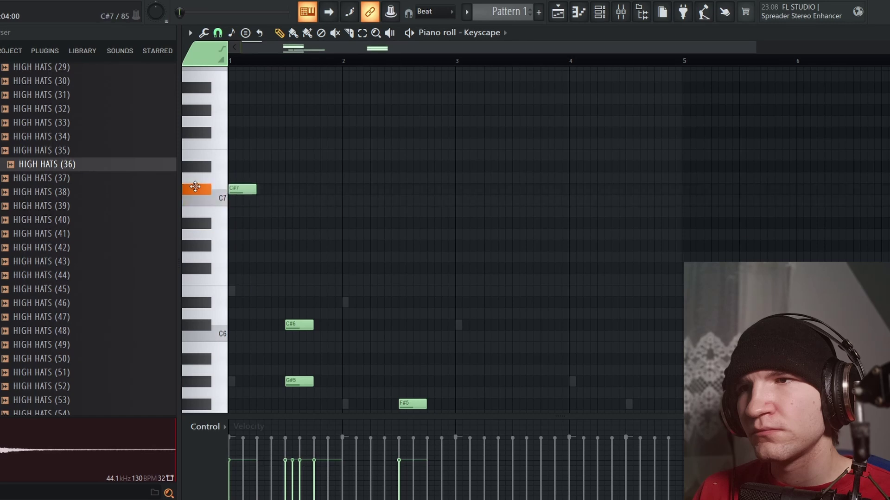
scroll(277, 190, up, 3)
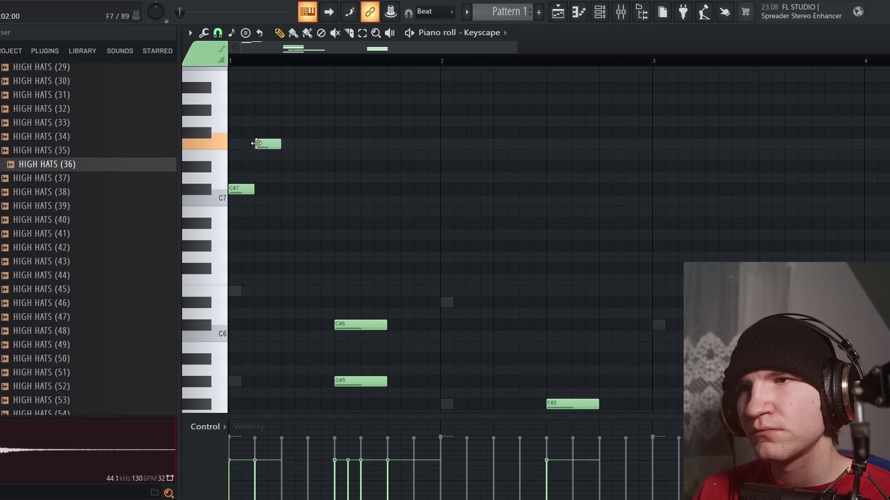
drag(256, 143, 257, 156)
key(space)
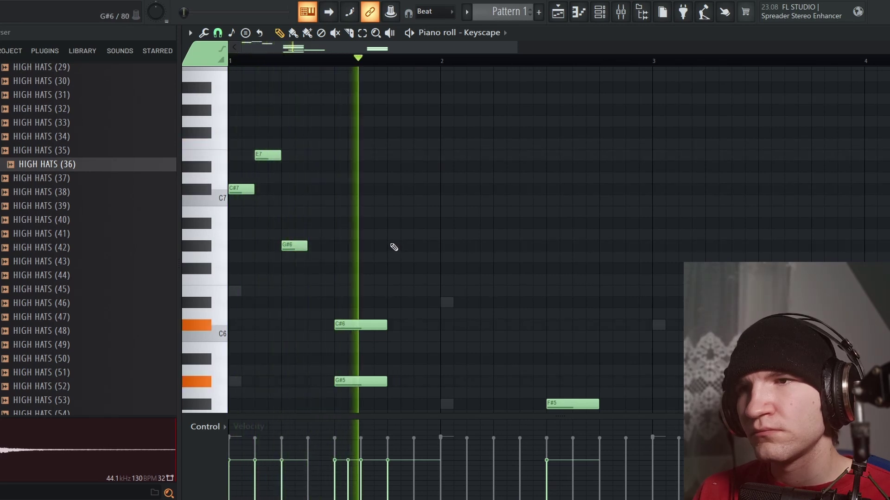
Step: Lower the velocities of bar 1's three G#4 notes in a descending ramp and play the pattern back
scroll(381, 290, down, 4)
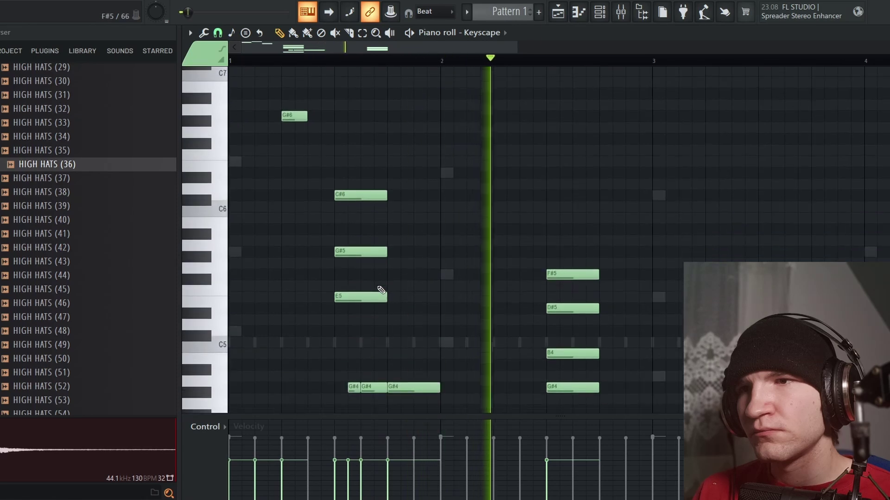
drag(338, 460, 361, 478)
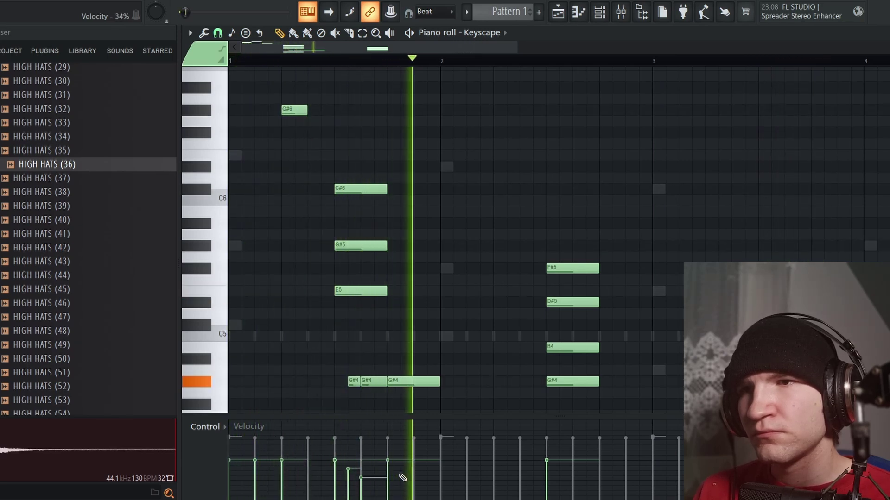
key(space)
key(space)
click(621, 11)
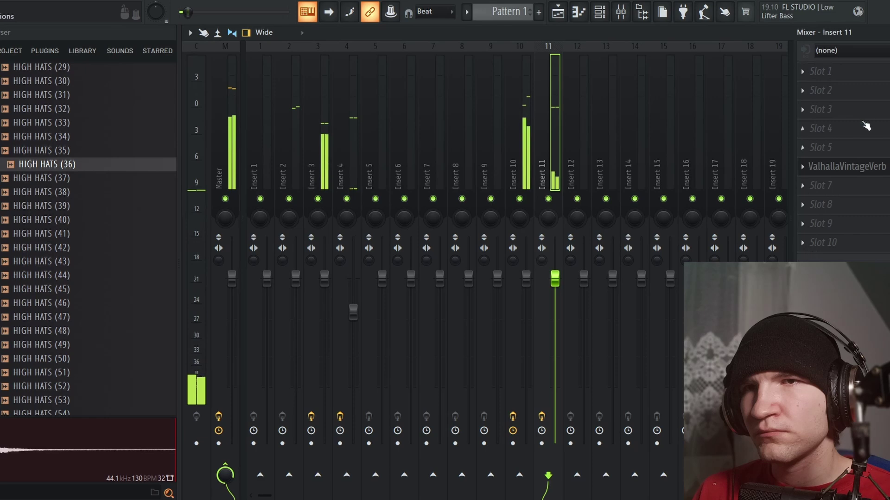
key(Escape)
Step: Draw two-step A5 and C#6 notes one after the other from beat 3 of bar 3 and audition them
scroll(485, 284, down, 3)
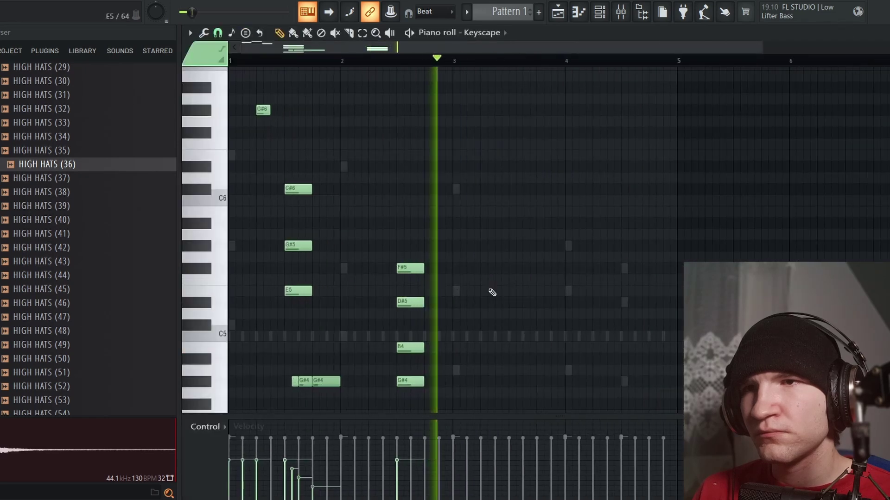
scroll(490, 288, up, 3)
scroll(498, 296, down, 3)
key(space)
drag(531, 210, 532, 163)
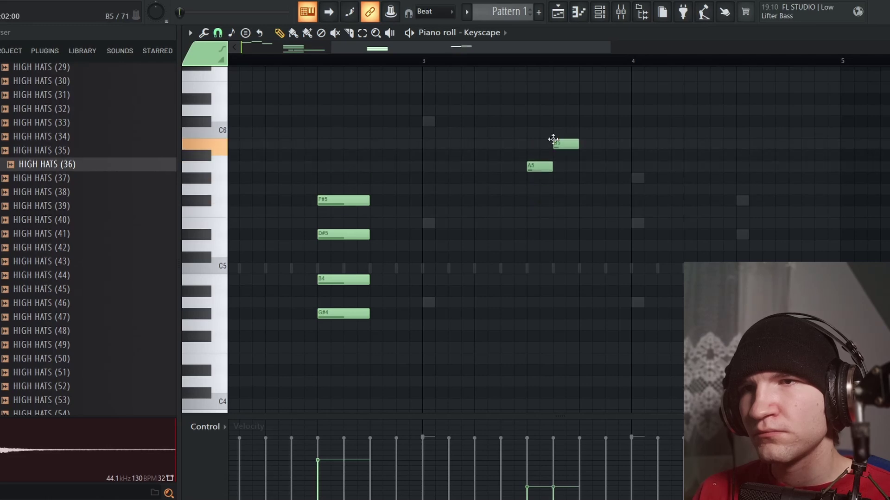
drag(553, 139, 554, 122)
scroll(556, 134, up, 3)
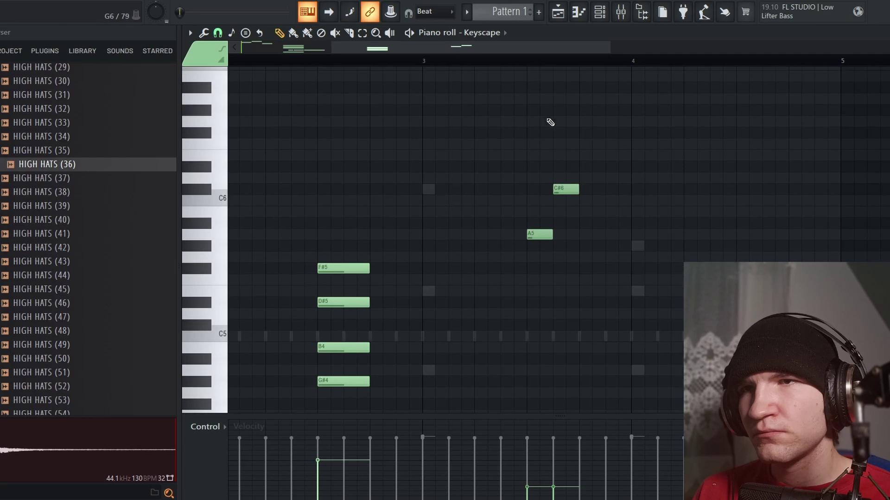
key(space)
key(space)
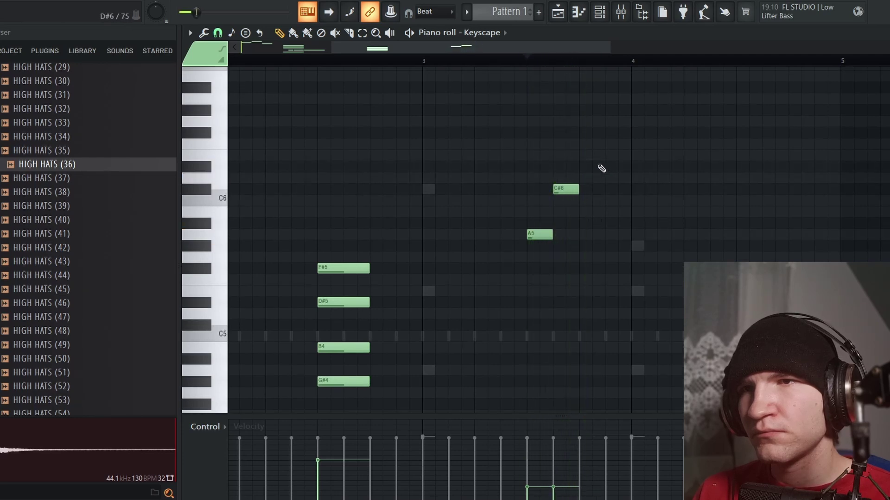
Step: Continue the bar 3 run with two-step D#6 and E6 notes up to the bar's end, auditioning the run
key(space)
key(space)
key(space)
key(space)
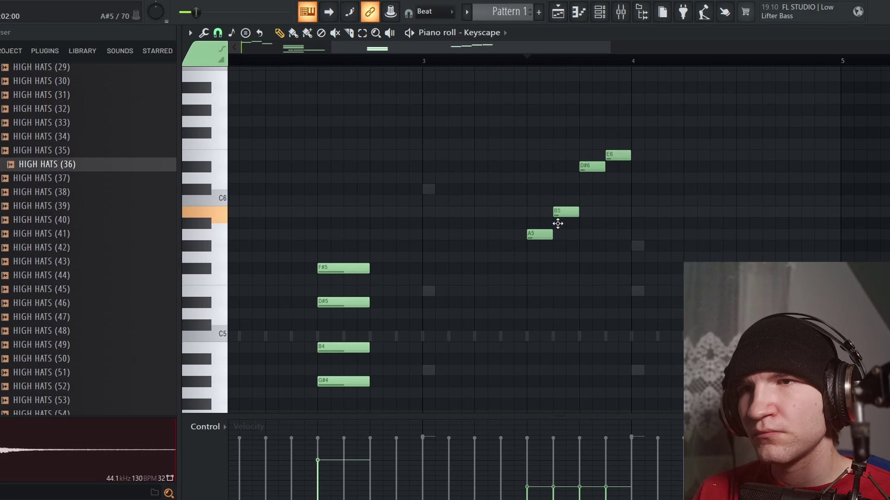
Step: Retune the second note of the bar 3 run to B5 and the third to C#6, and play the run back
drag(557, 224, 557, 224)
key(space)
key(space)
click(567, 226)
key(space)
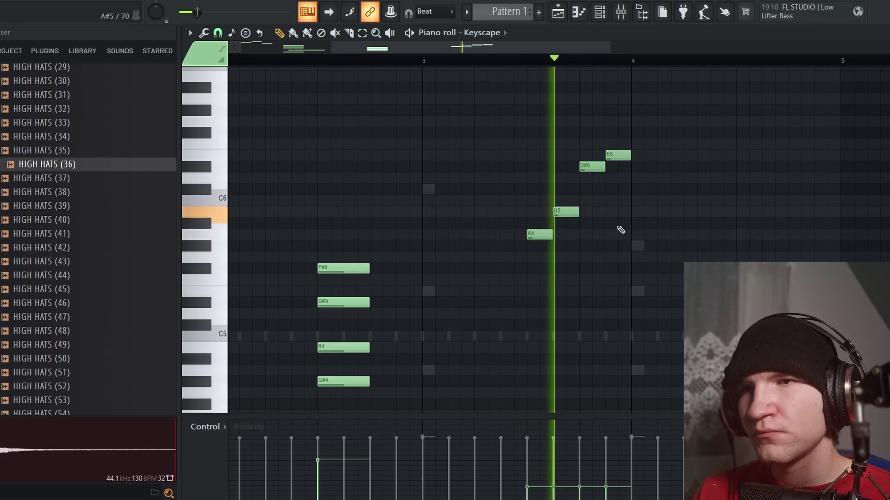
key(space)
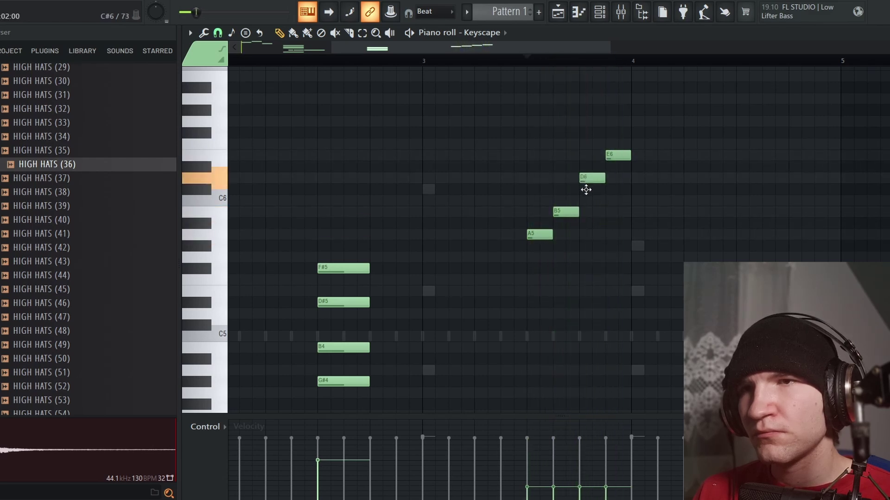
key(space)
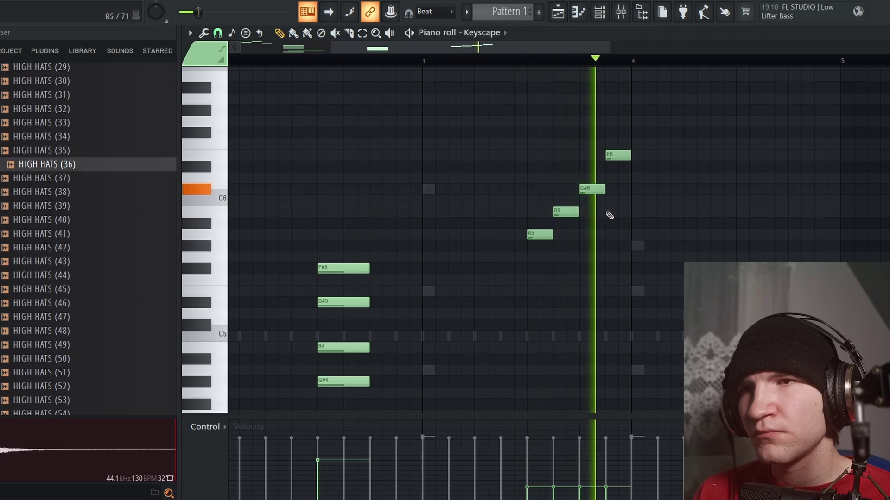
scroll(648, 259, down, 3)
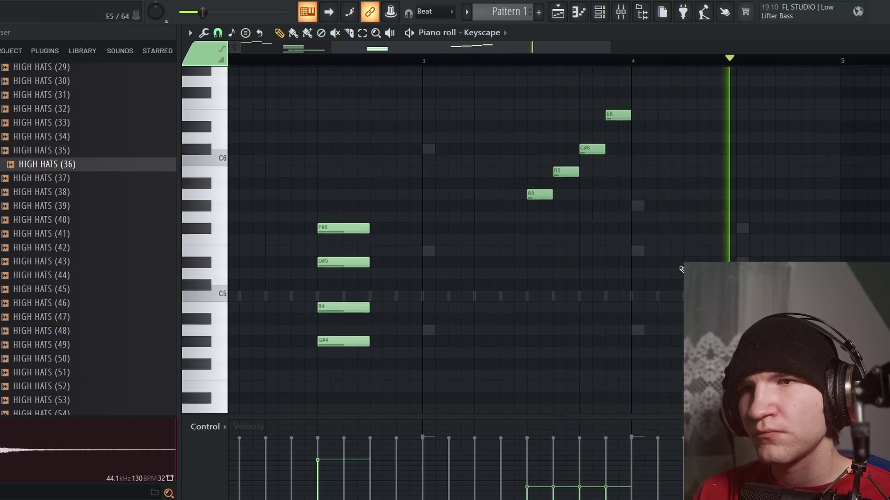
key(space)
key(space)
Step: Set the ValhallaVintageVerb on Insert 11 to a 16.0 % mix and a 14.98 s decay
key(F9)
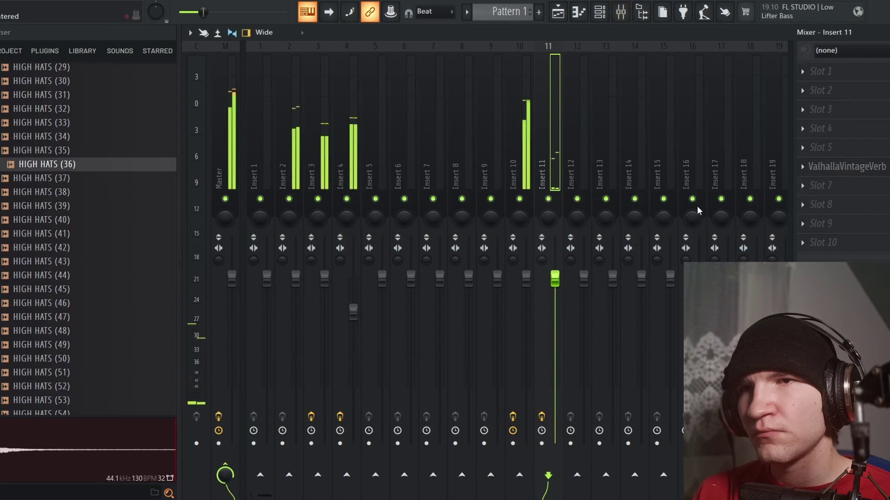
click(829, 168)
scroll(388, 282, up, 3)
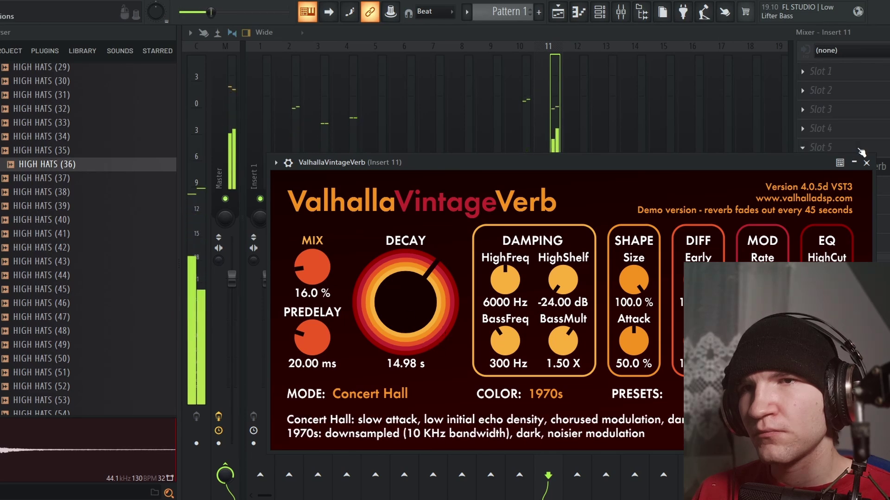
click(866, 162)
Step: Open the Keyscape channel's piano roll from the channel rack and place a trial two-step E5 note at the start of bar 4
click(599, 12)
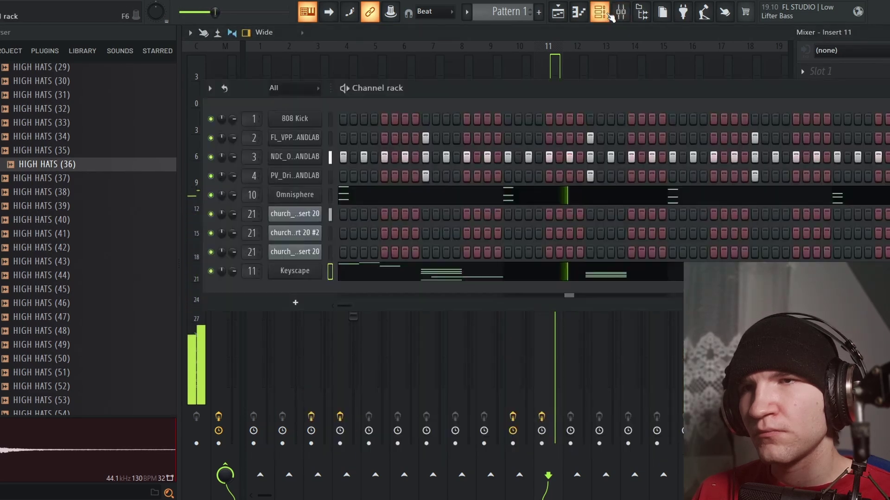
click(594, 282)
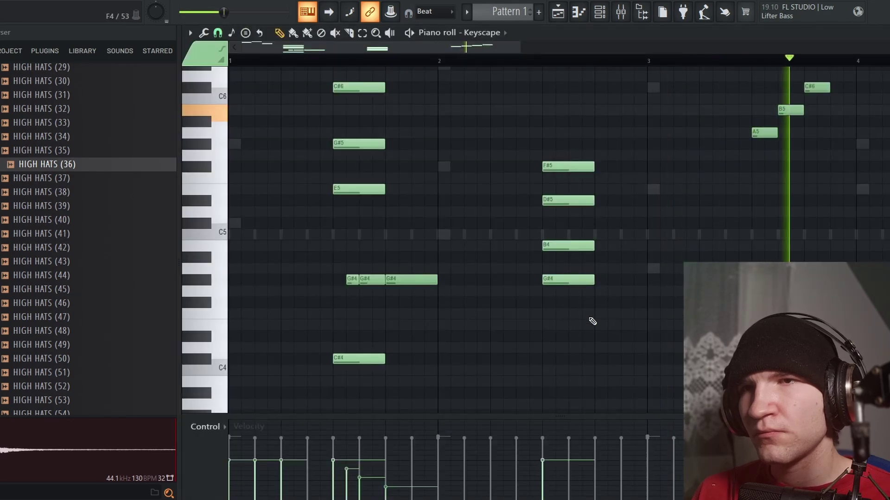
scroll(575, 315, up, 5)
ctrl+scroll(526, 307, down, 2)
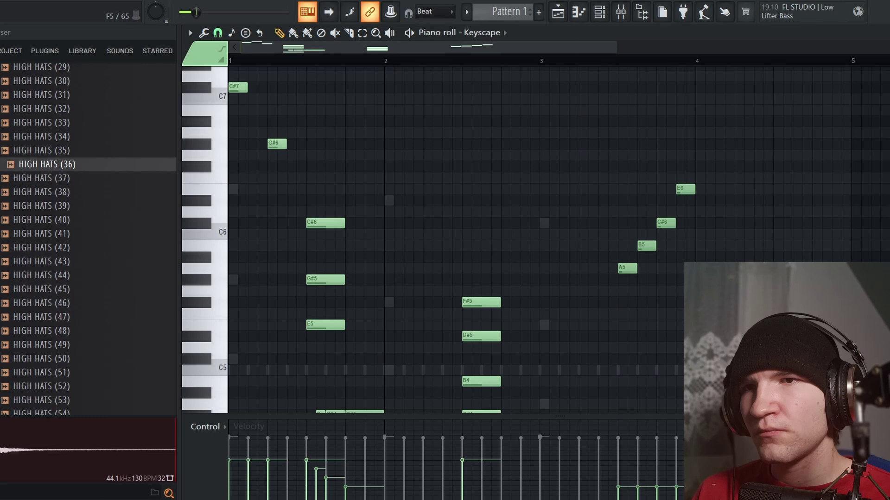
scroll(454, 239, down, 1)
ctrl+scroll(454, 238, down, 1)
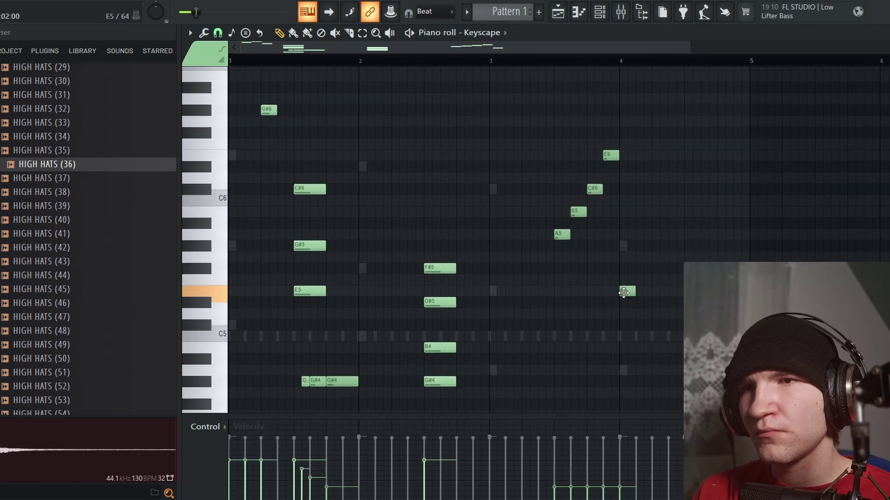
Step: Try a two-step F#5, D#5, B4 and G#4 chord at the start of bar 4, play it back, and delete its notes
ctrl+scroll(623, 293, up, 3)
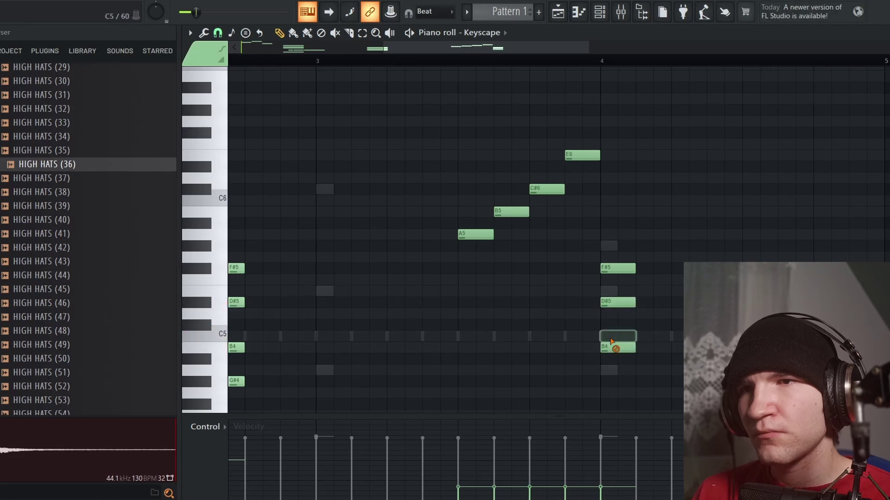
key(space)
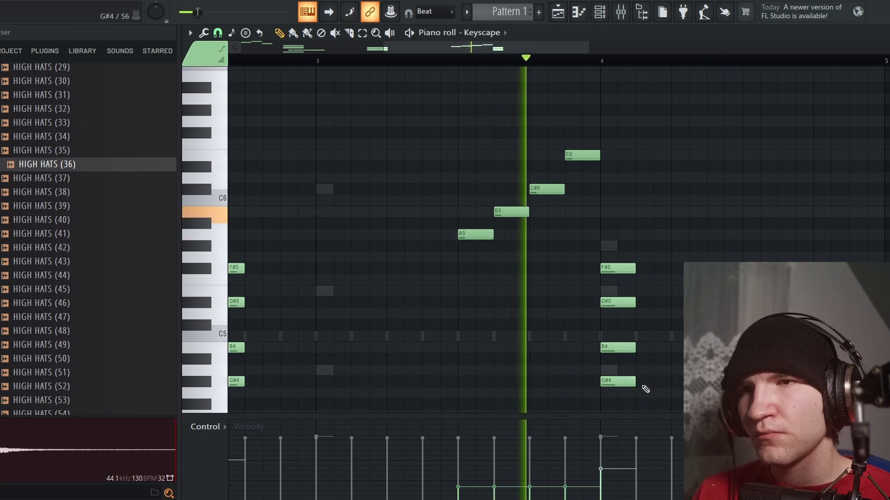
right_click(619, 268)
right_click(620, 303)
right_click(620, 347)
right_click(619, 382)
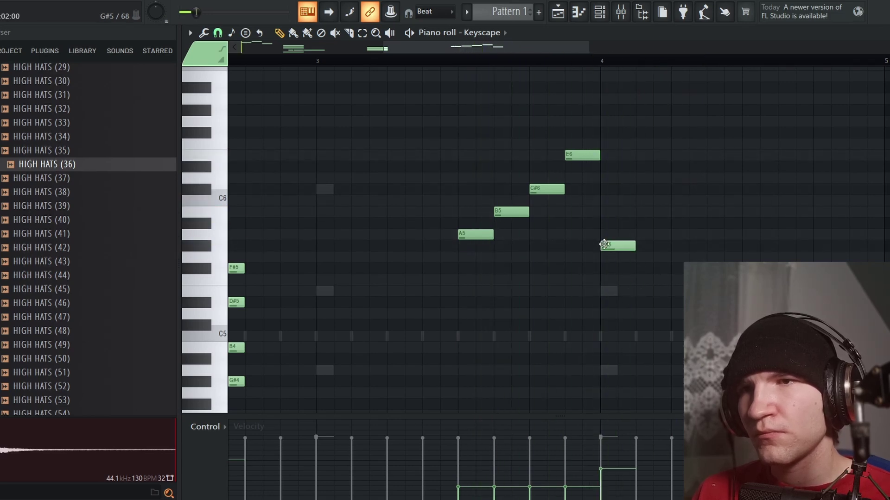
Step: Draw a two-step G#5, E5 and A4 chord at the start of bar 4 and an F#5, D#5 and G#4 chord at beat 4
scroll(609, 370, down, 4)
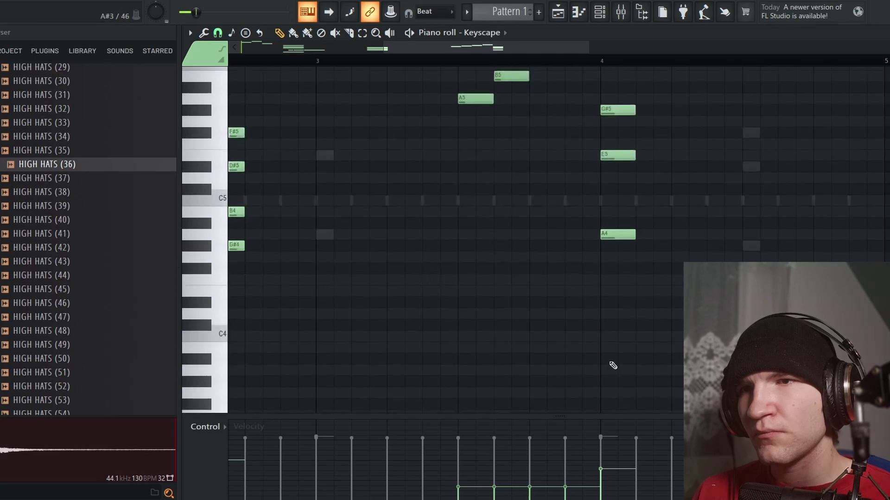
scroll(644, 275, up, 4)
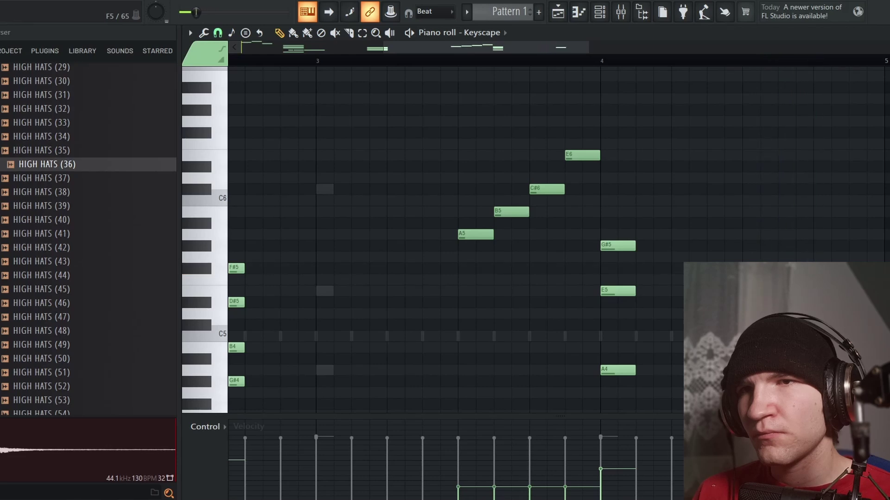
scroll(533, 240, down, 2)
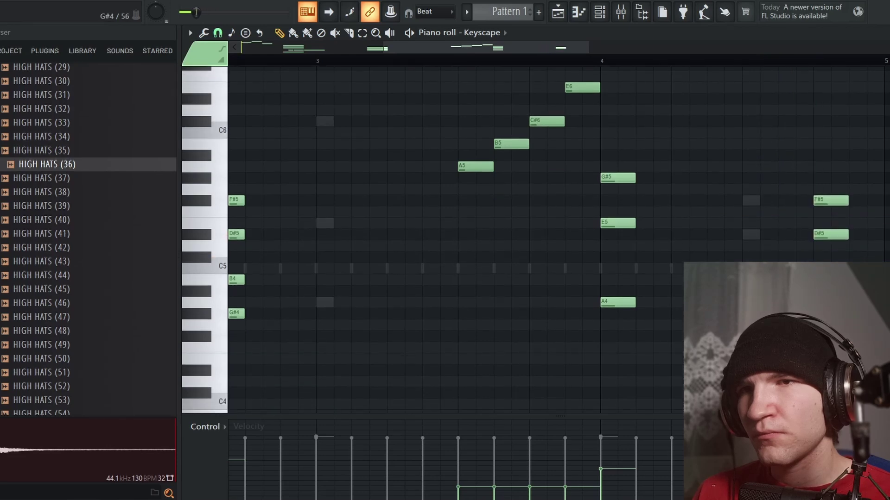
scroll(848, 302, down, 2)
scroll(848, 268, up, 3)
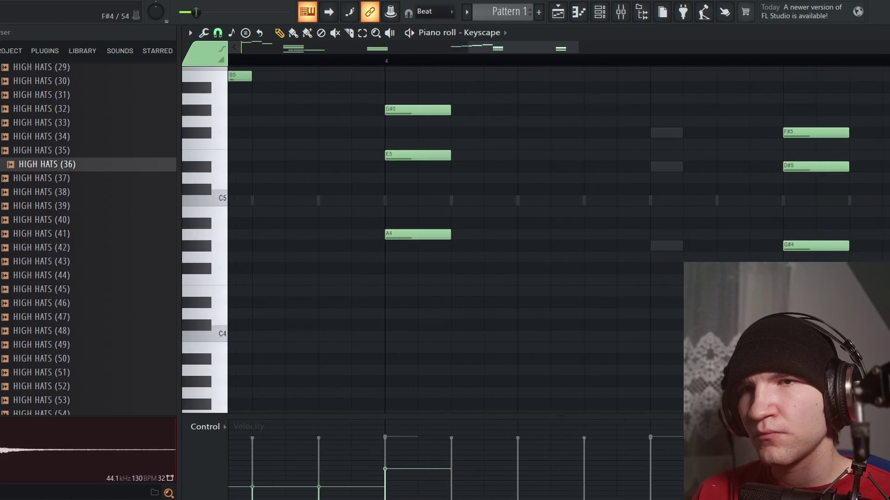
key(space)
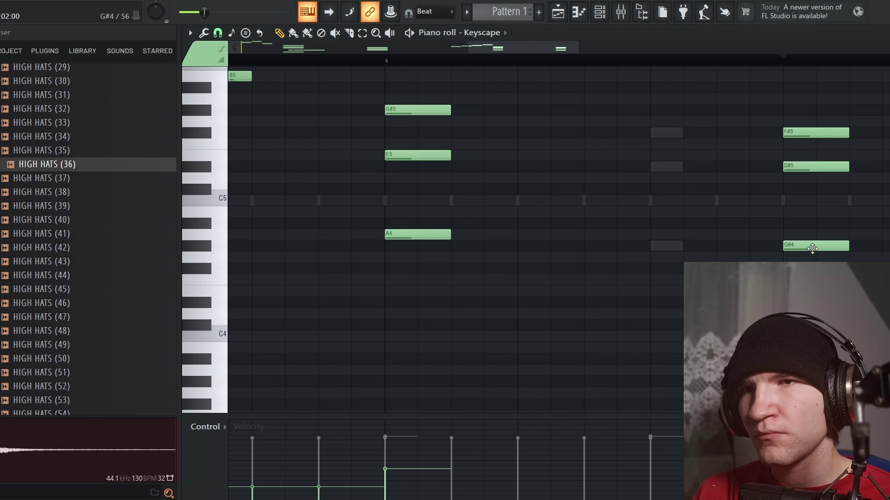
Step: Add a second two-step chord of F#5, D#5, B4 and G#4 at the end of bar 4 and play it back
scroll(721, 226, down, 2)
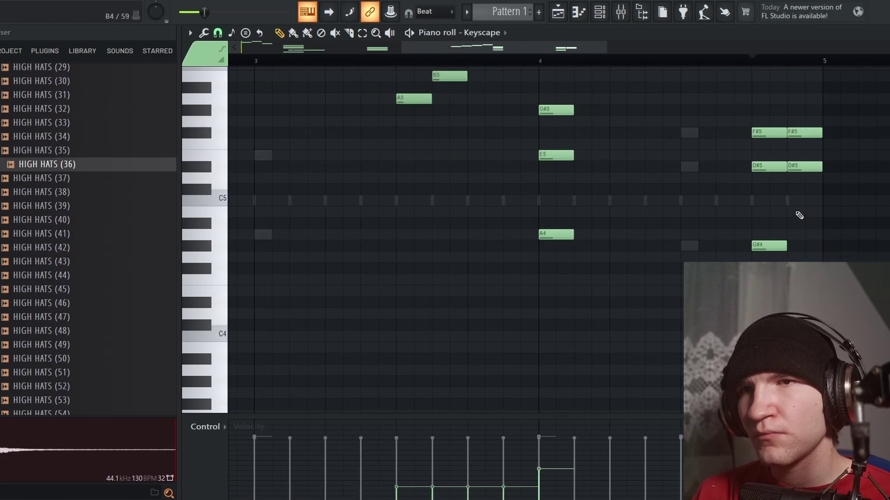
key(space)
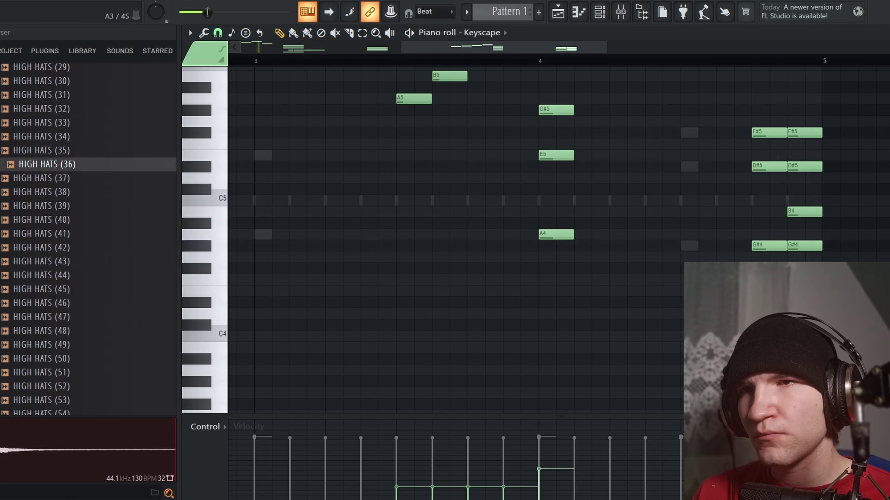
scroll(676, 328, up, 2)
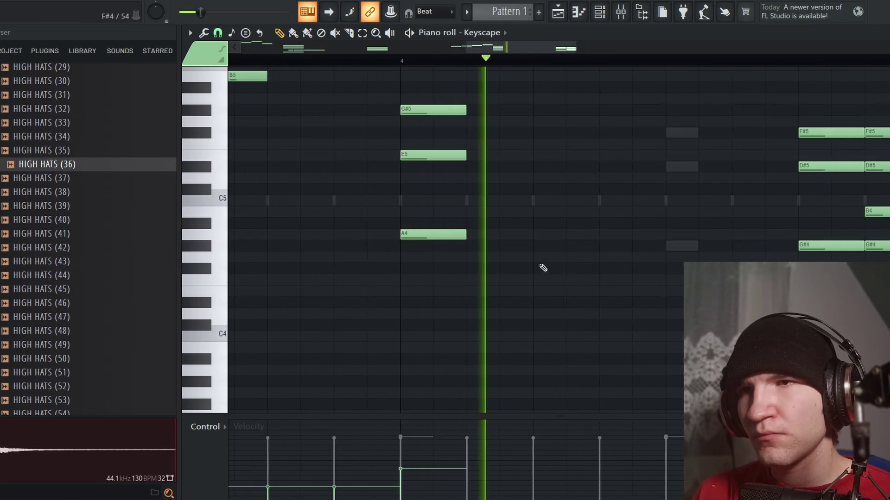
Step: Add a two-step C#6 note on top of the chord at the start of bar 4 and audition it
scroll(536, 258, up, 3)
key(space)
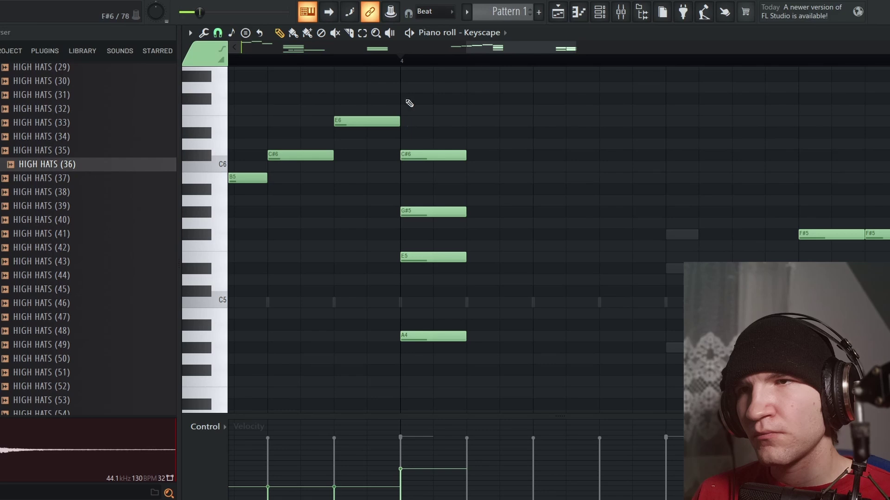
key(space)
key(space)
Step: Lengthen the C#6, G#5, E5 and A4 chord in bar 4 up to the chord on beat 4 and play it back
drag(554, 341, 411, 116)
key(space)
key(space)
drag(465, 155, 786, 143)
key(space)
click(592, 109)
scroll(463, 144, down, 4)
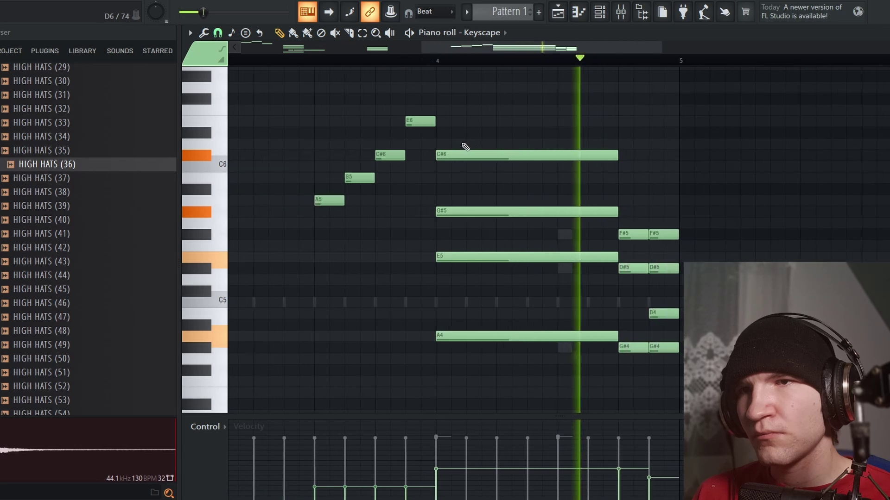
Step: Lengthen the C#6, G#5 and E5 notes in bar 1 to the bar's end, and the G#6 note up to the start of that chord
scroll(788, 175, down, 5)
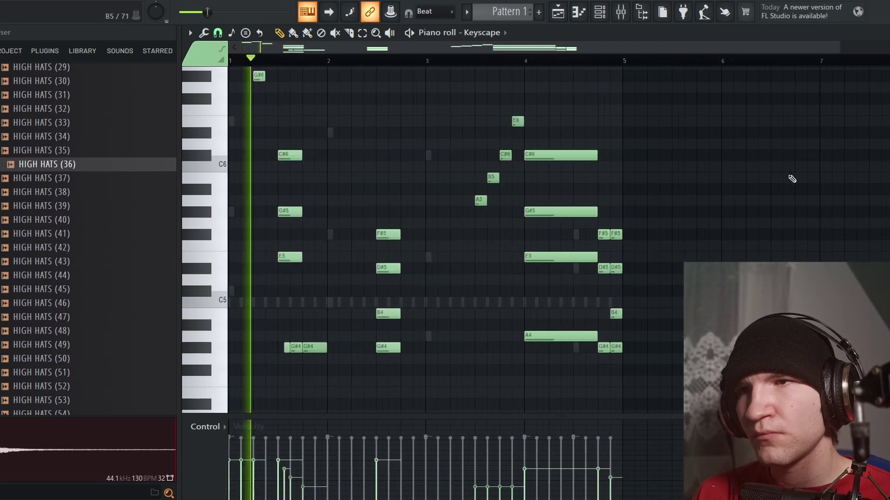
scroll(156, 266, up, 10)
scroll(204, 264, up, 5)
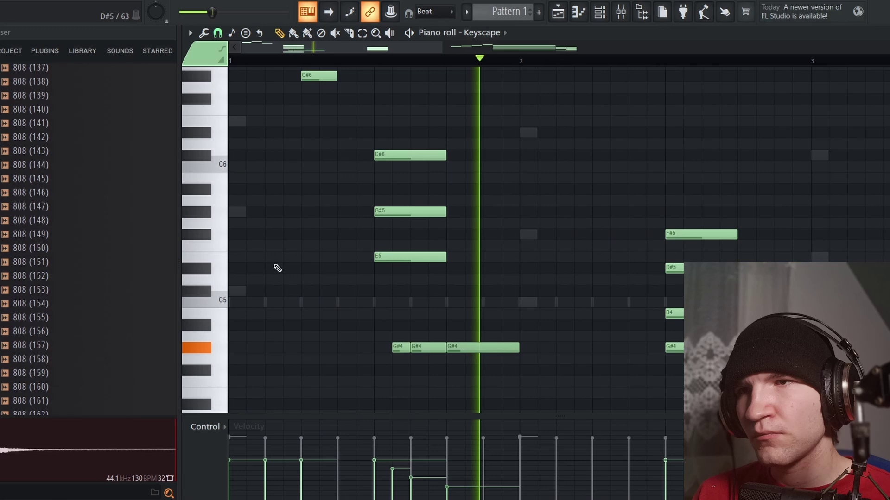
drag(417, 144, 421, 254)
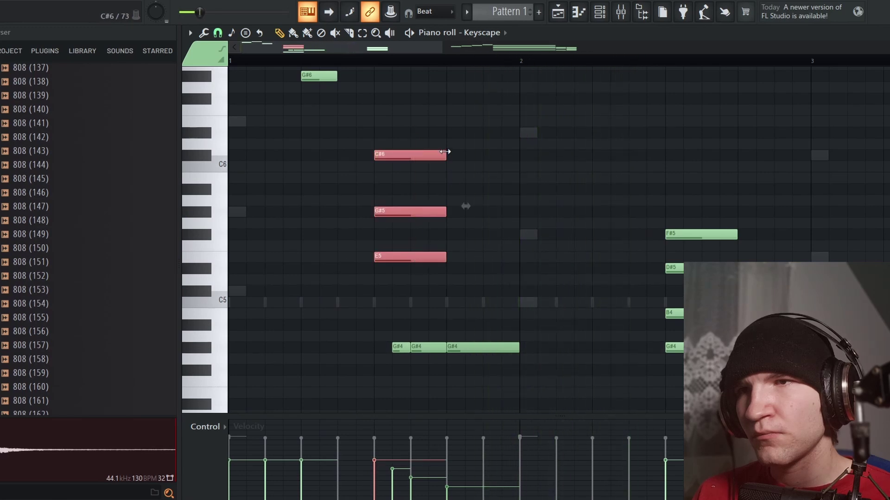
drag(446, 155, 486, 163)
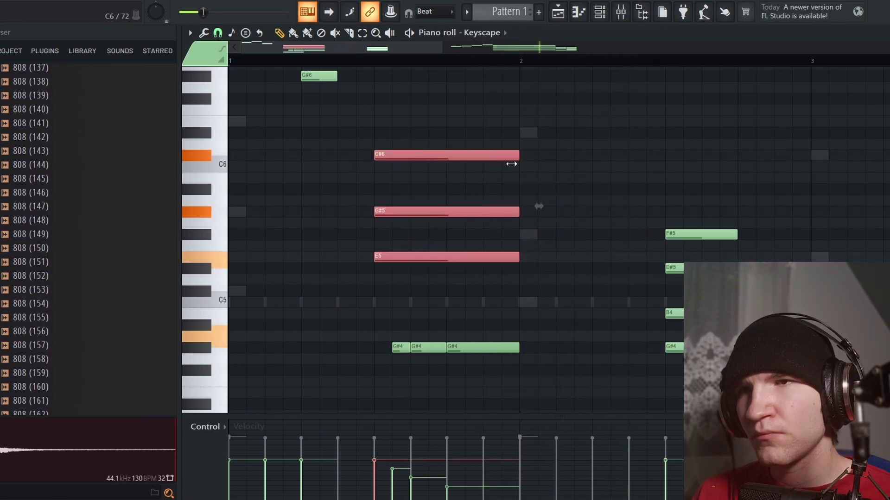
drag(578, 167, 516, 167)
key(space)
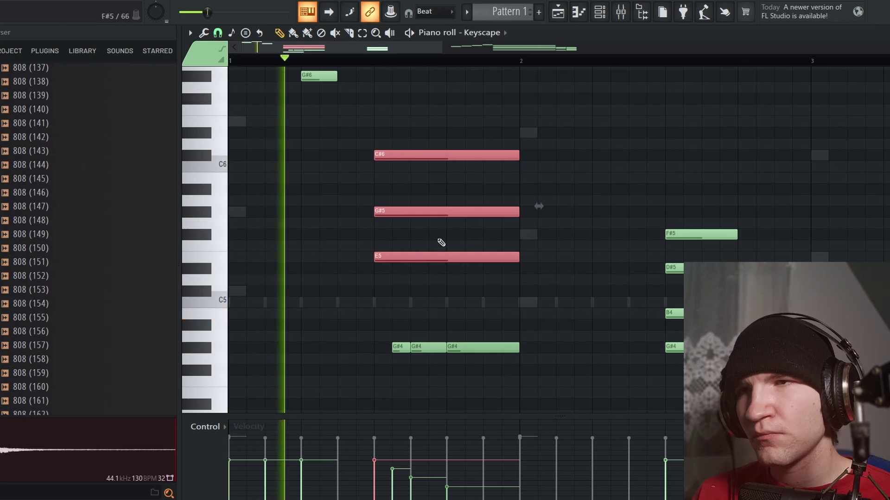
scroll(413, 250, up, 3)
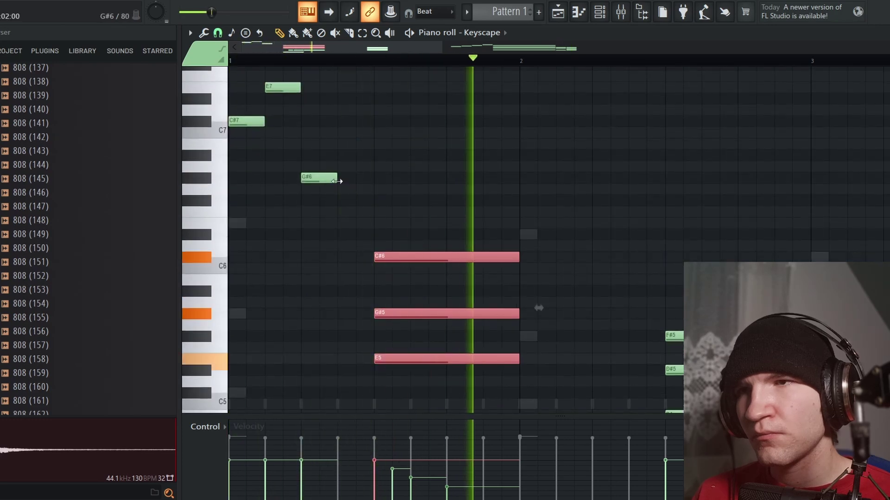
drag(336, 180, 370, 181)
Step: Lengthen the F#5, D#5, B4 and G#4 chord in bar 2 up to the A5 note in bar 3
ctrl+scroll(597, 229, down, 3)
scroll(487, 233, down, 4)
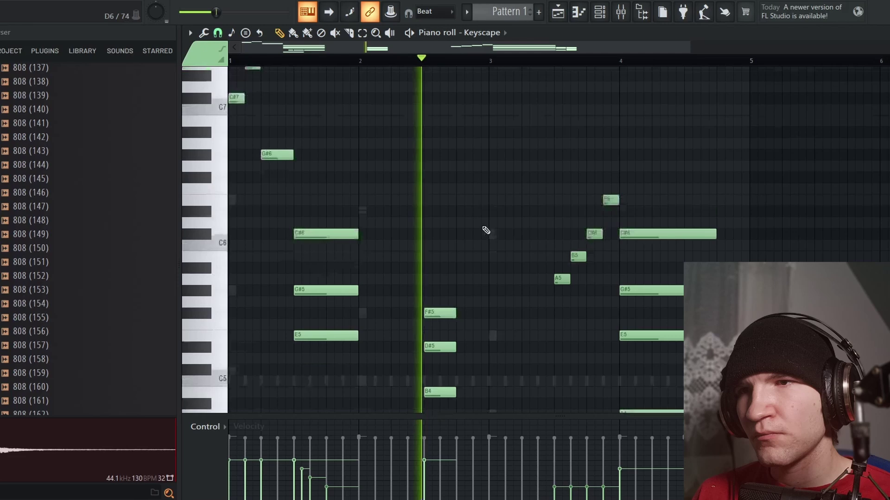
mouse_move(455, 363)
mouse_down()
mouse_move(412, 213)
mouse_move(490, 204)
mouse_up()
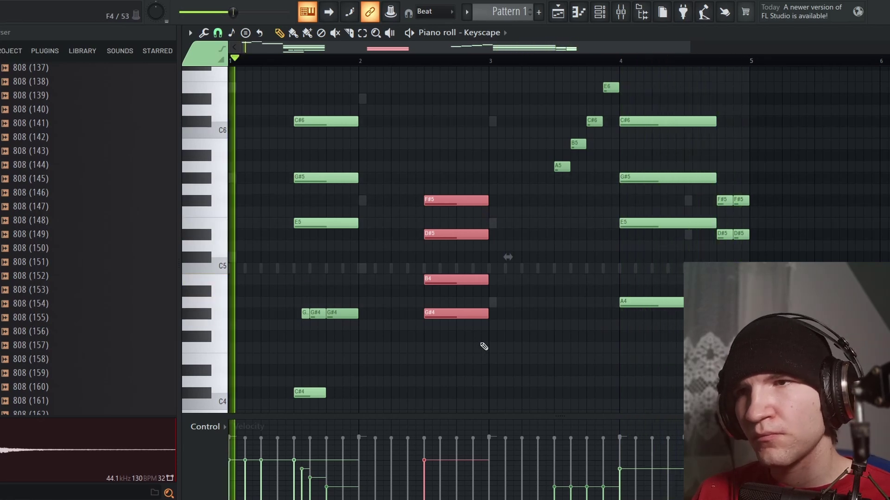
drag(488, 200, 552, 199)
Step: Extend the C#6, G#5 and E5 notes of the bar 1 chord up to the bar 2 chord and play the pattern back
drag(361, 106, 332, 224)
drag(357, 123, 421, 132)
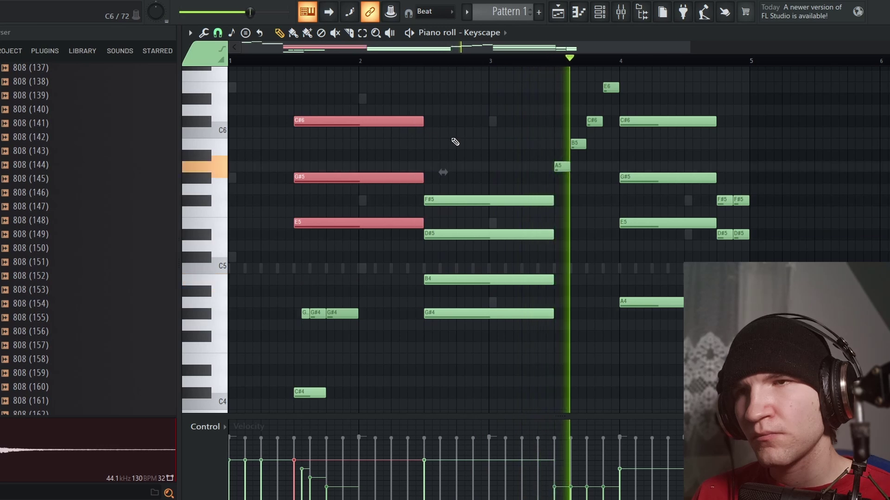
click(464, 154)
scroll(464, 153, up, 3)
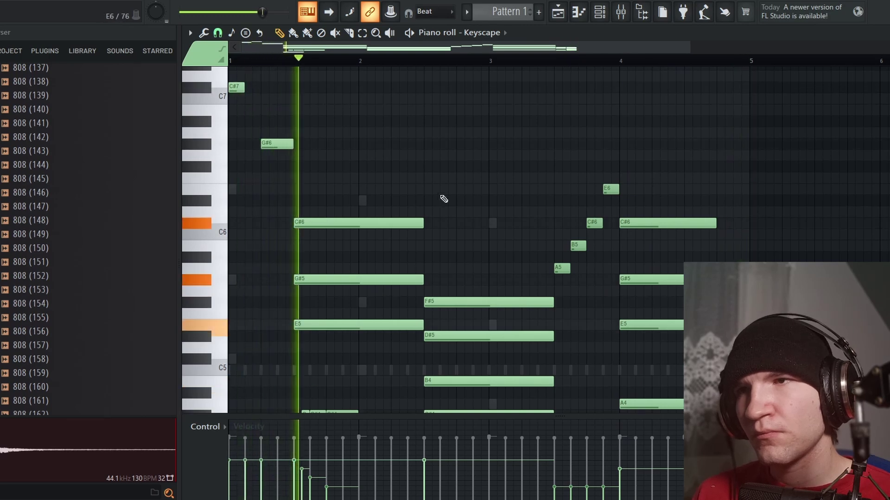
scroll(307, 216, up, 2)
key(space)
Step: Add a D#6 note just before the bar 1 chord, shorten it to two steps so it ends at the chord, and audition it
scroll(217, 224, up, 3)
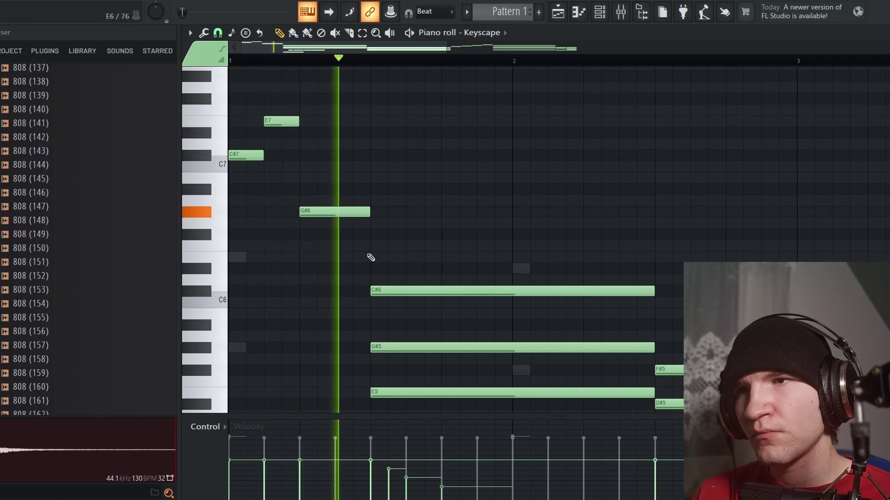
key(space)
click(330, 291)
drag(331, 297, 332, 280)
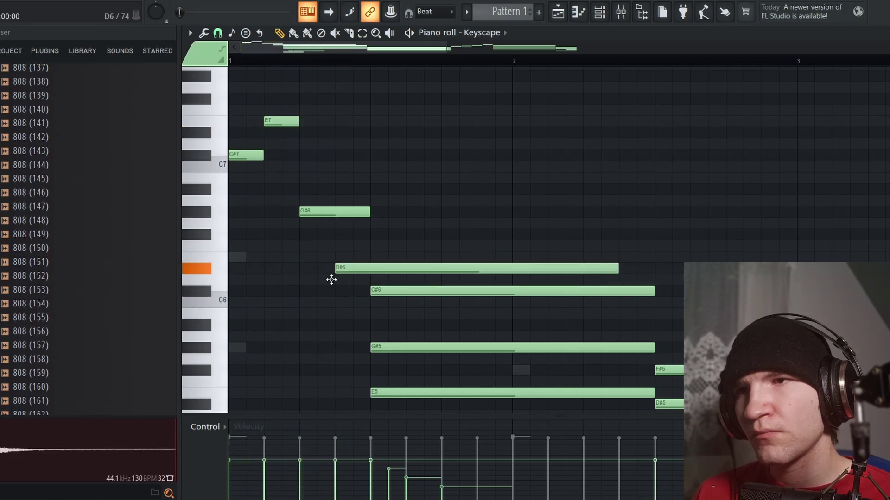
key(space)
drag(617, 269, 367, 270)
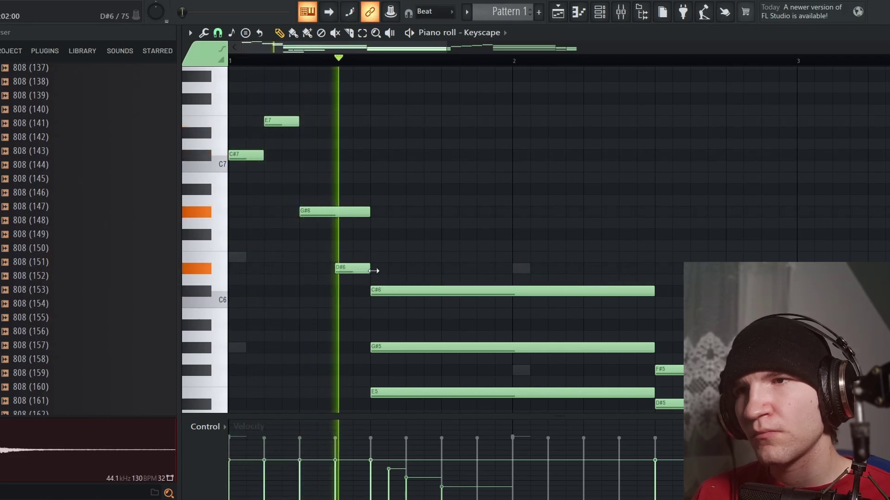
key(space)
Step: Raise the new D#6 note's velocity slightly above that of the neighbouring notes and play bar 1 back
scroll(356, 234, down, 3)
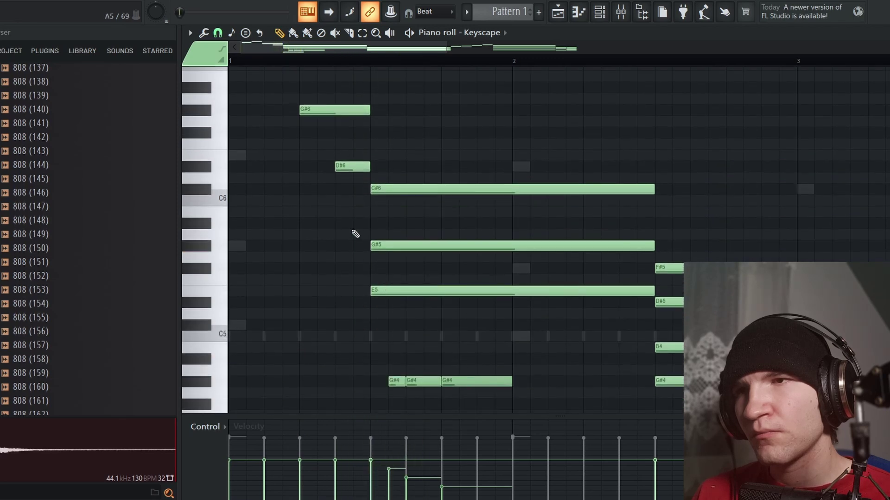
key(space)
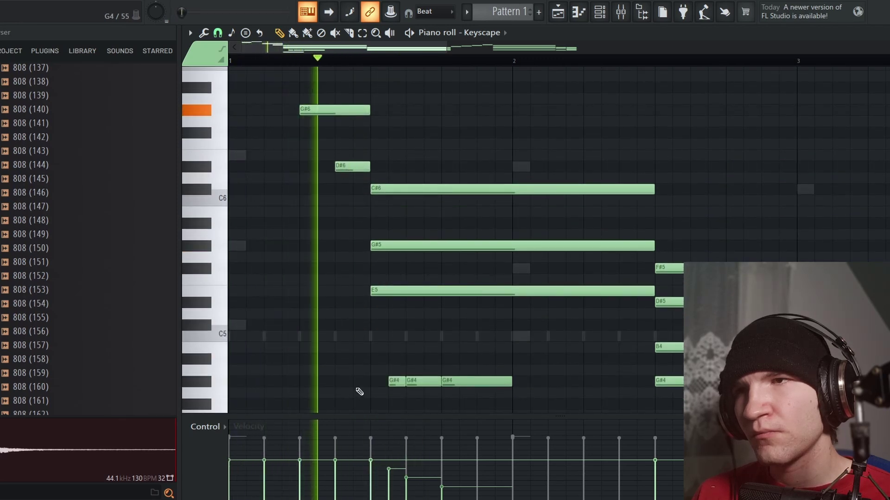
key(space)
key(space)
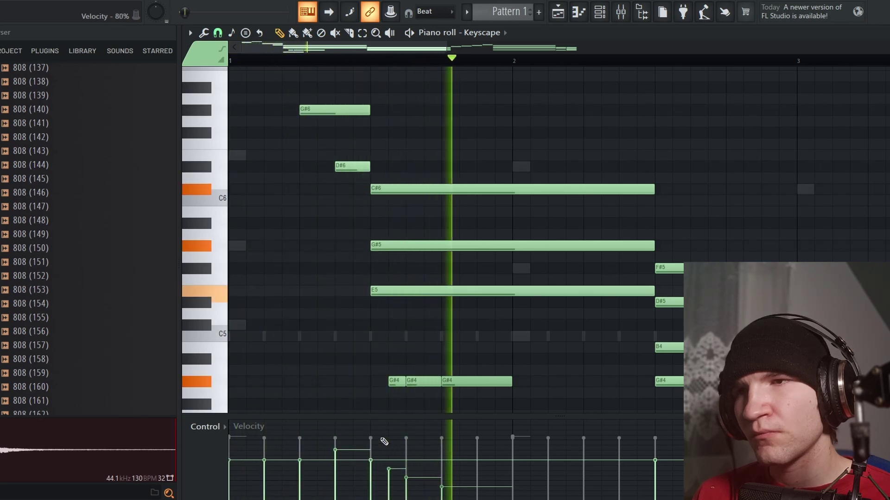
key(space)
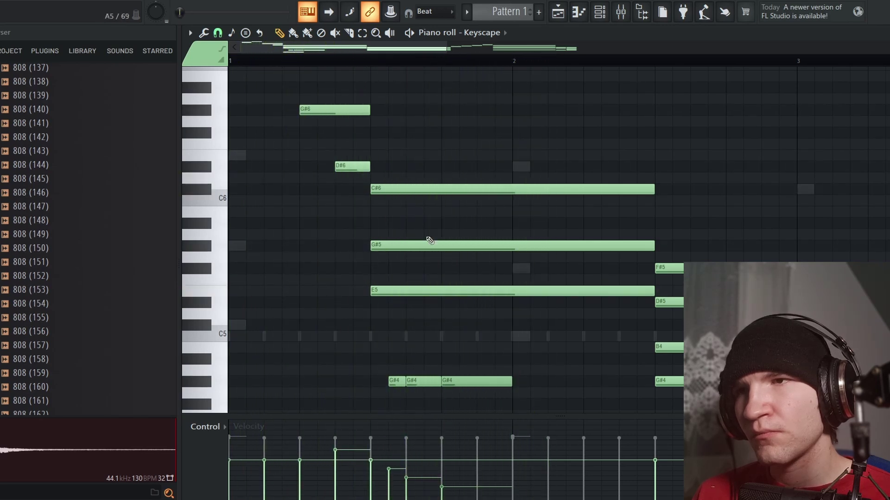
Step: Lower the bar 1 chord's C#6, G#5 and E5 velocities to about 38%, randomize their velocity levels, and play the pattern back
drag(412, 165, 417, 301)
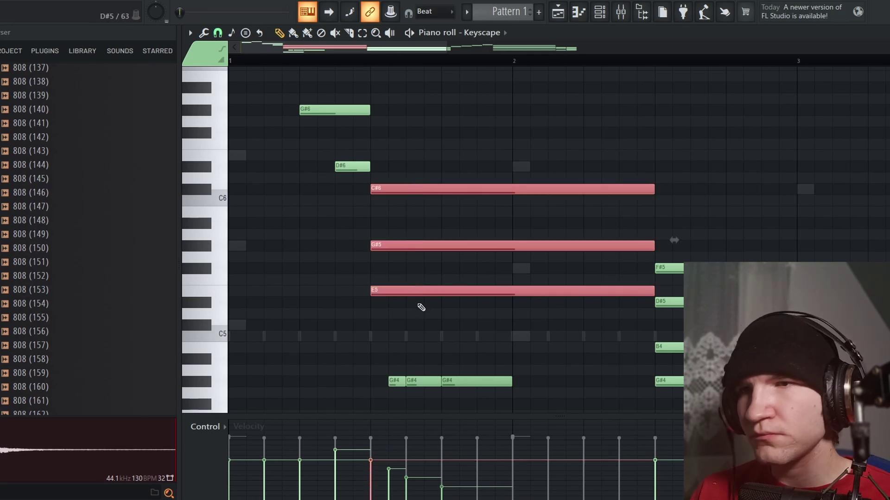
key(alt+r)
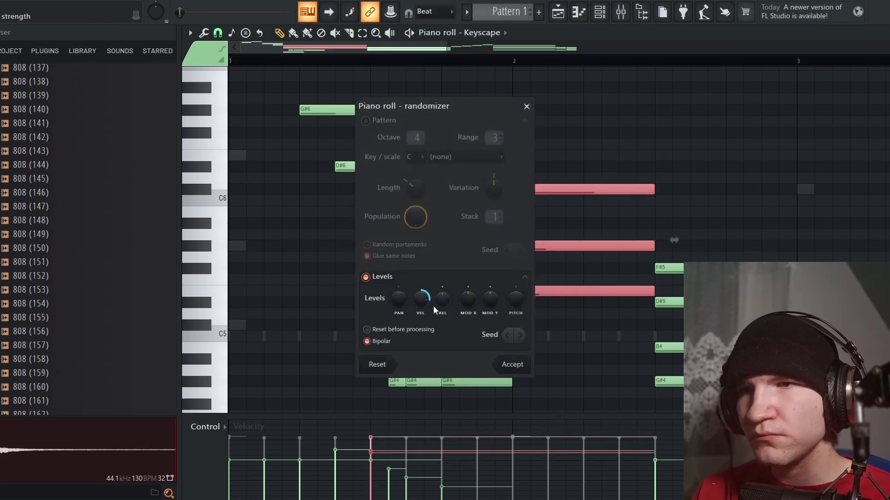
drag(421, 307, 421, 307)
click(514, 365)
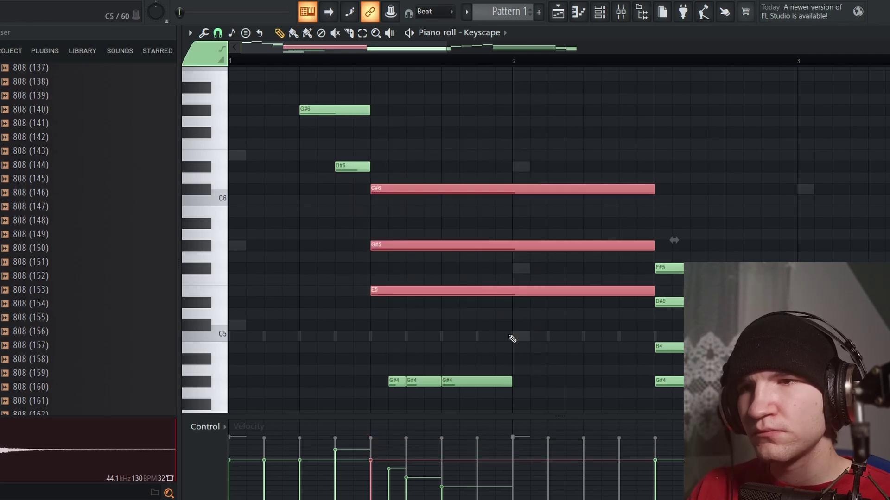
drag(376, 483, 380, 475)
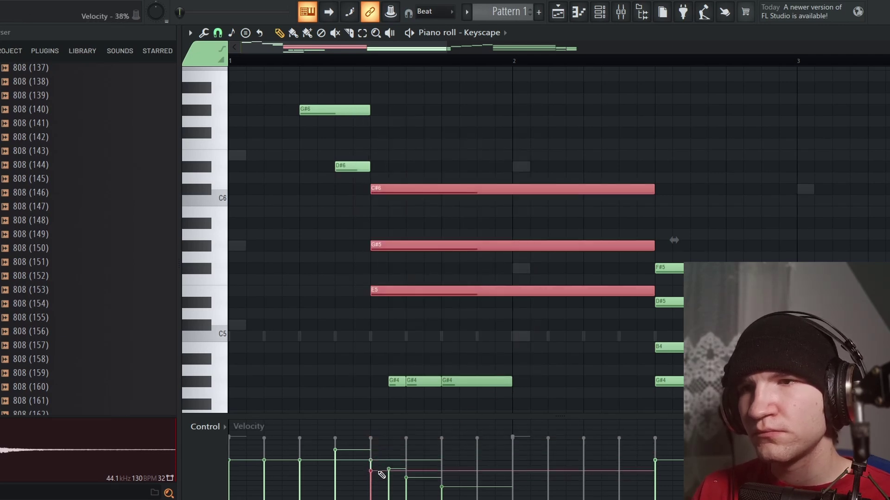
key(alt+r)
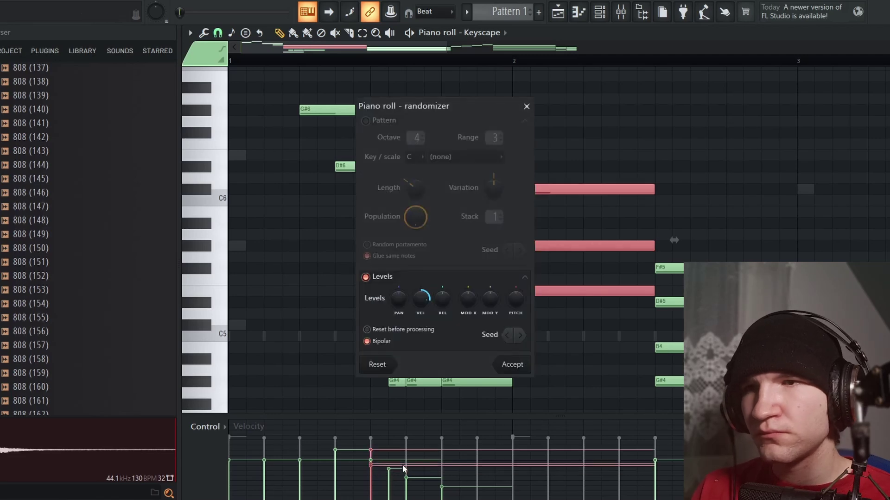
click(505, 368)
key(space)
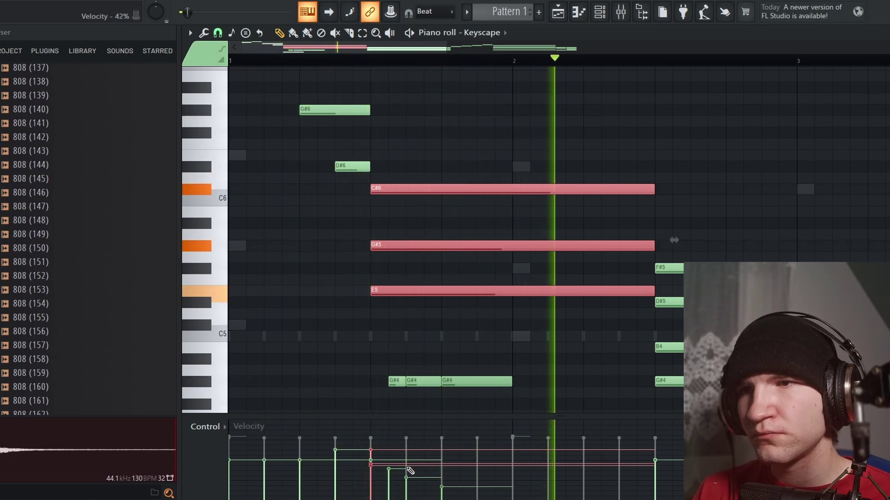
Step: Lower the velocity of the bar 1 chord's C#6 and G#5 to about 34%, raise its E5's velocity slightly, and restart playback
drag(420, 180, 434, 268)
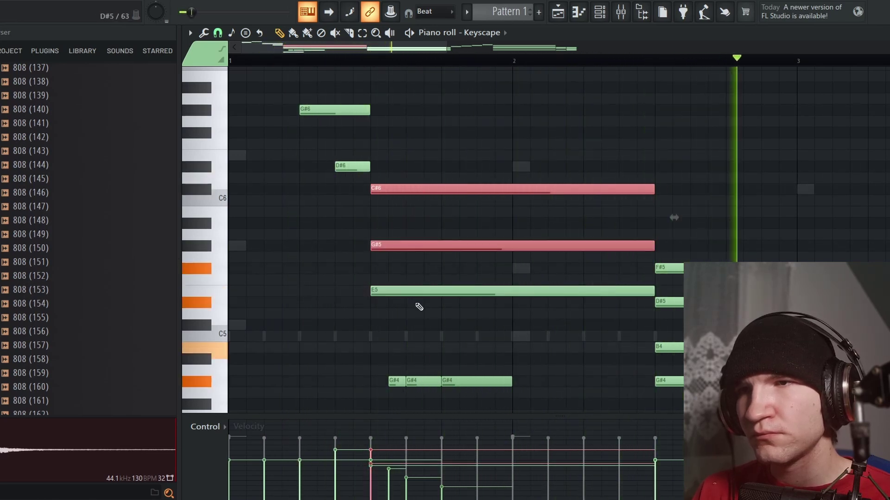
click(371, 472)
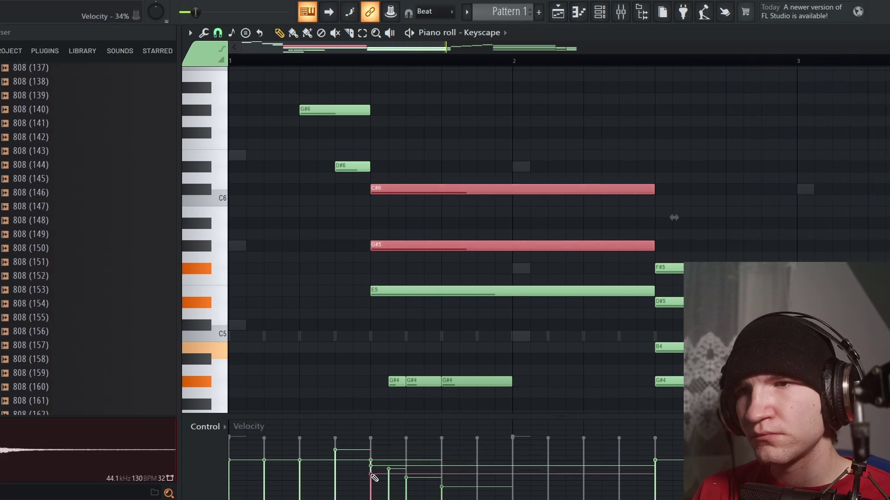
drag(406, 276, 392, 303)
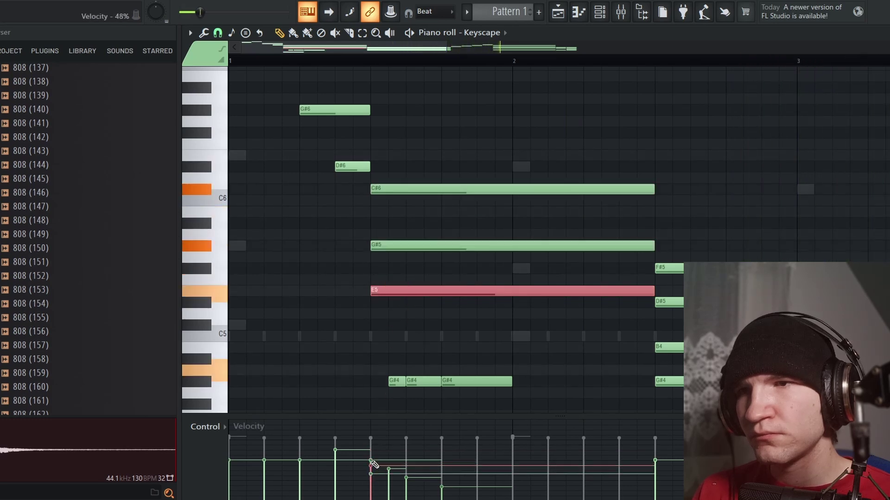
key(space)
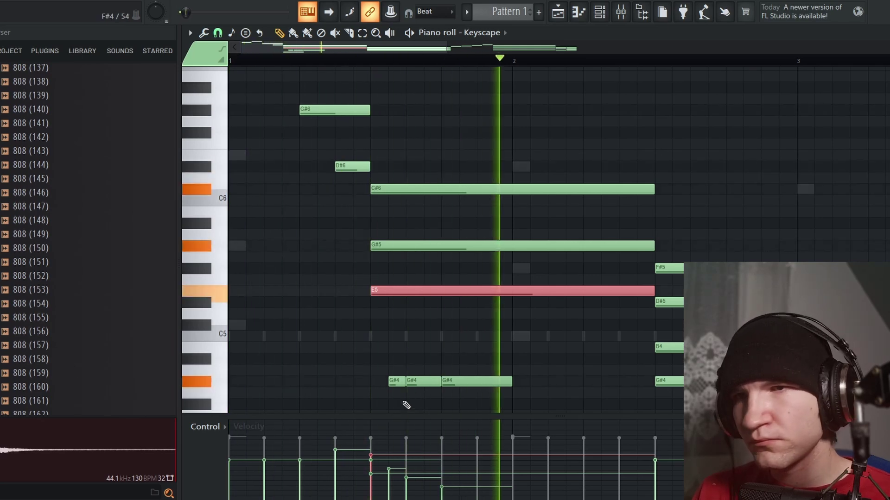
Step: Review the full four-bar piano part during playback, check the mixer levels, and bring up the channel rack
scroll(383, 330, down, 2)
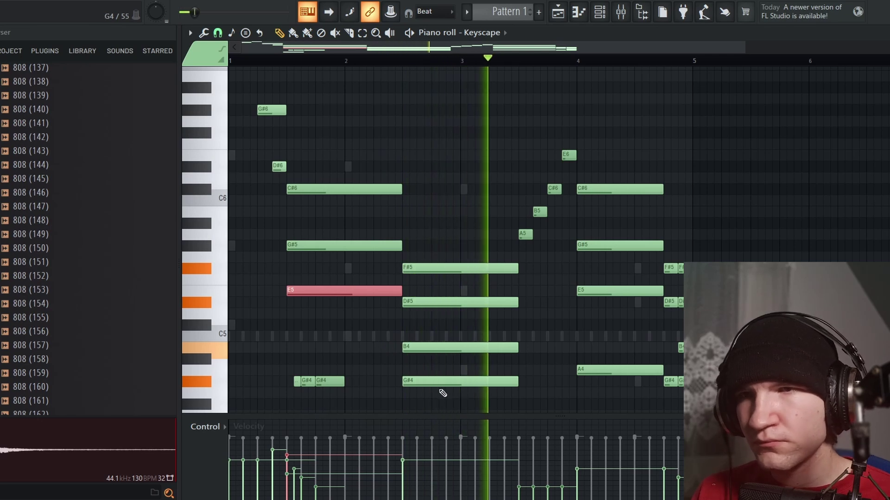
scroll(440, 371, down, 2)
scroll(464, 353, down, 3)
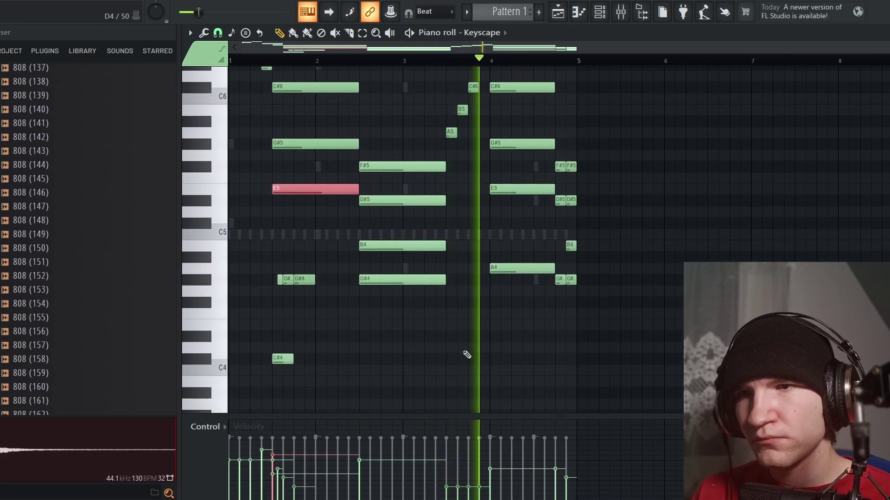
click(621, 12)
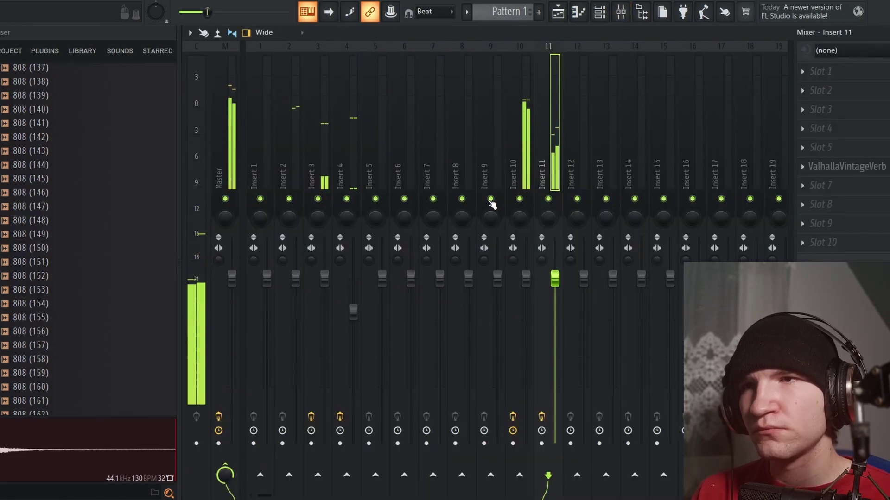
click(599, 13)
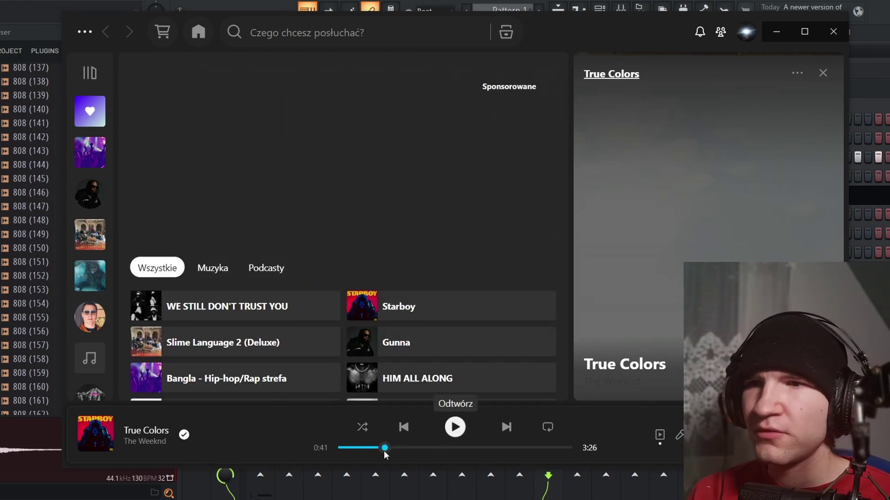
Step: Play True Colors by The Weeknd in Spotify as a reference, pause it, and return to FL Studio
click(454, 427)
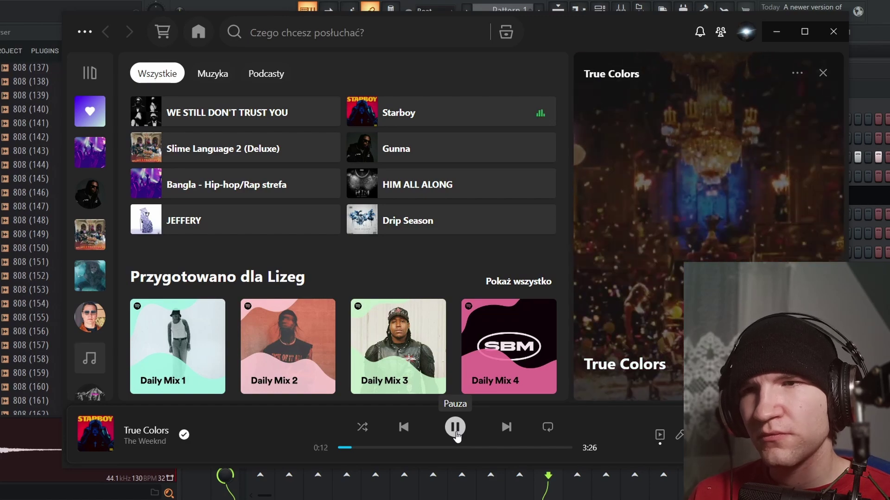
click(455, 427)
click(775, 31)
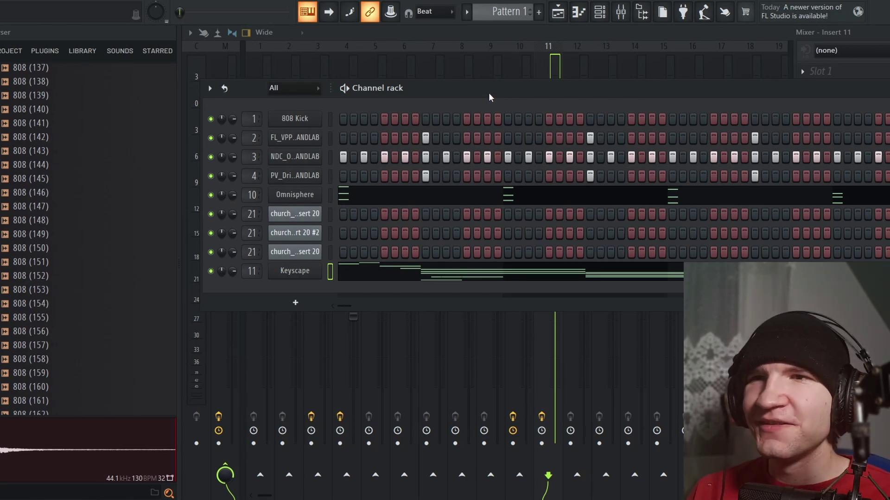
Step: Add a hit on step 1 of the 808 Kick channel and browse the drum kits to the ATL Culture The Trilogy kicks
click(343, 120)
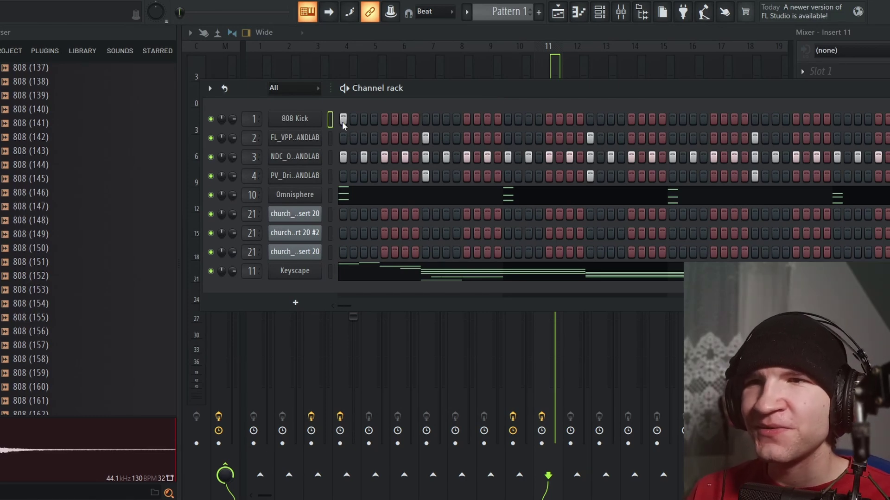
scroll(103, 264, up, 20)
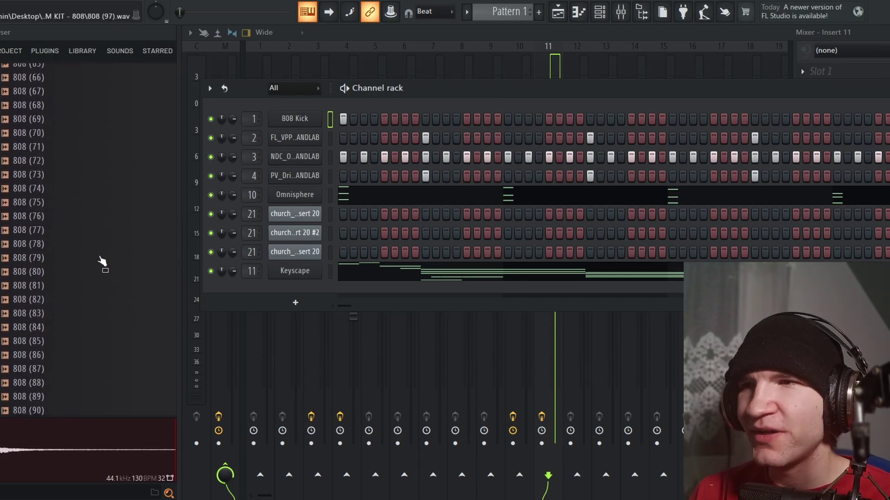
scroll(103, 264, down, 20)
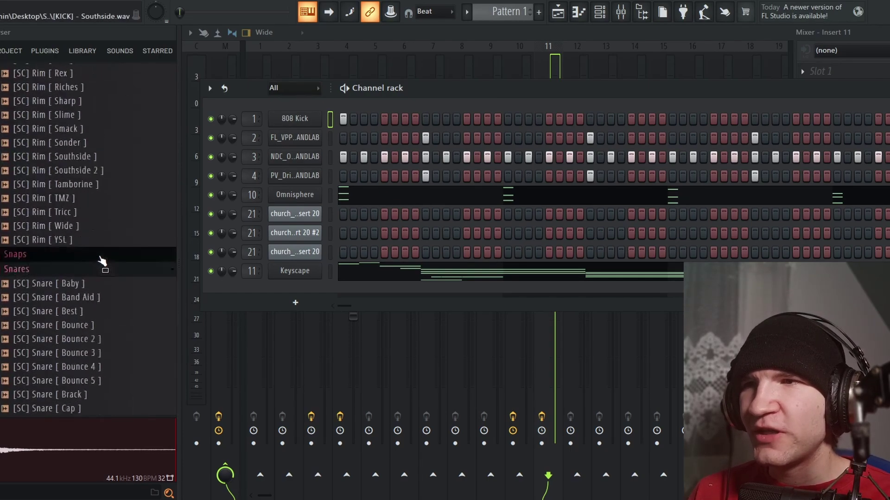
scroll(102, 262, down, 20)
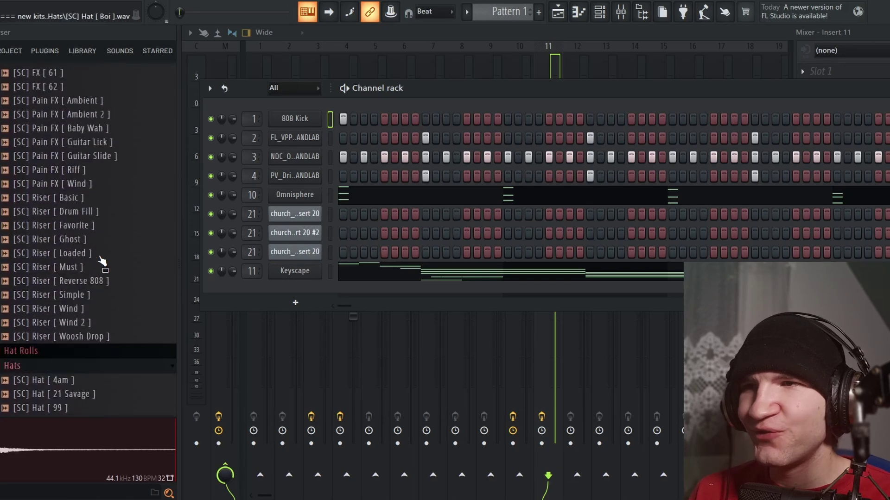
scroll(101, 259, down, 20)
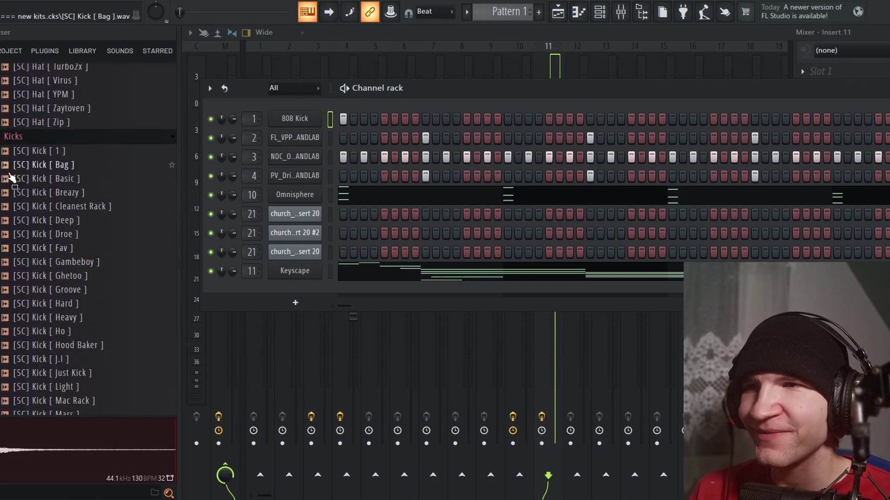
scroll(65, 208, down, 20)
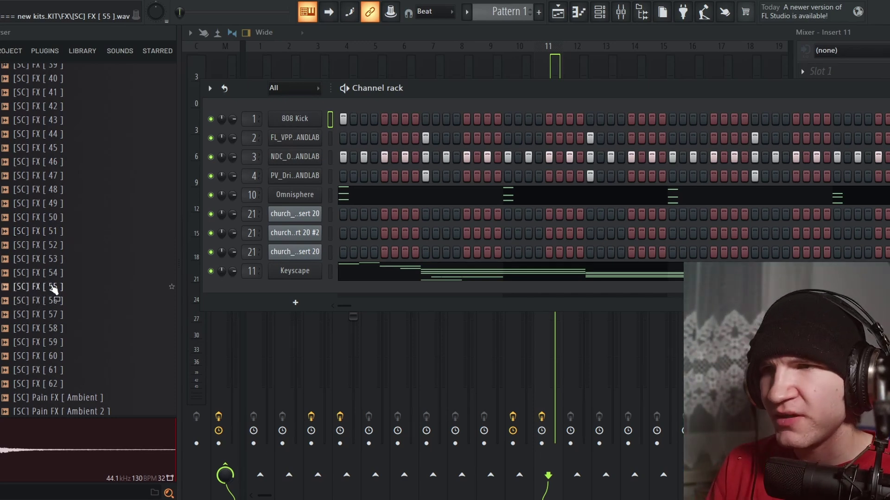
scroll(50, 284, up, 20)
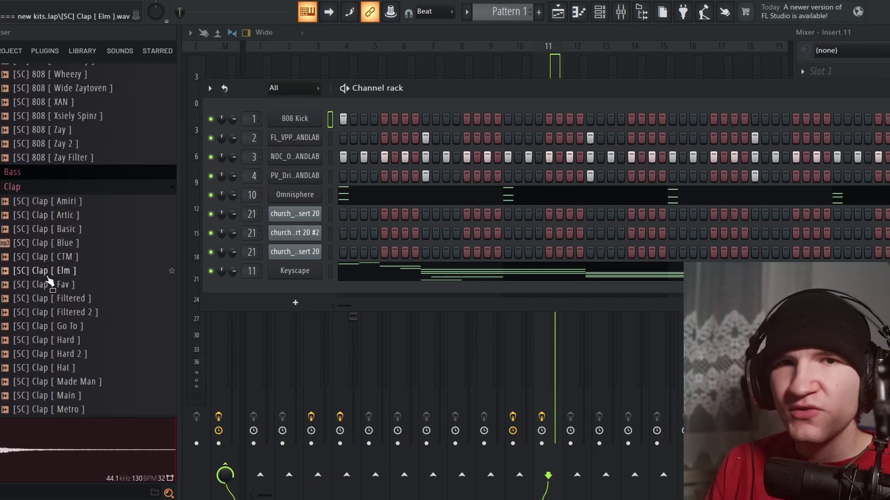
scroll(53, 288, up, 20)
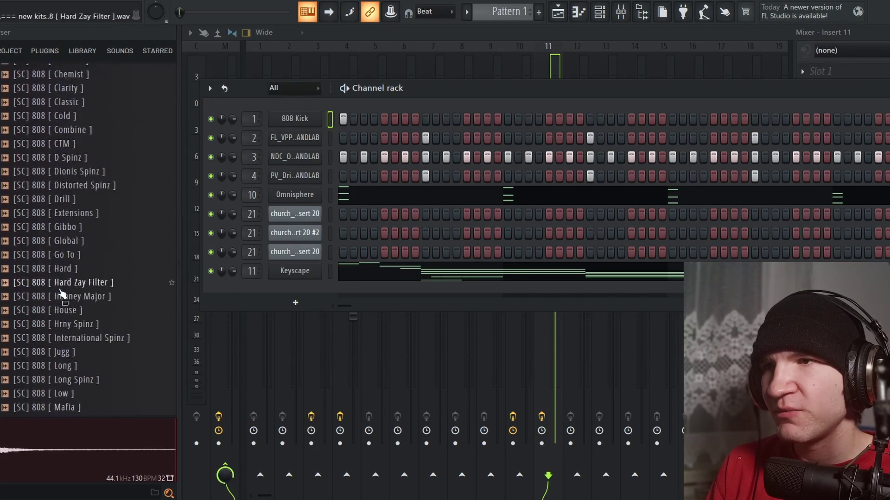
scroll(60, 291, up, 20)
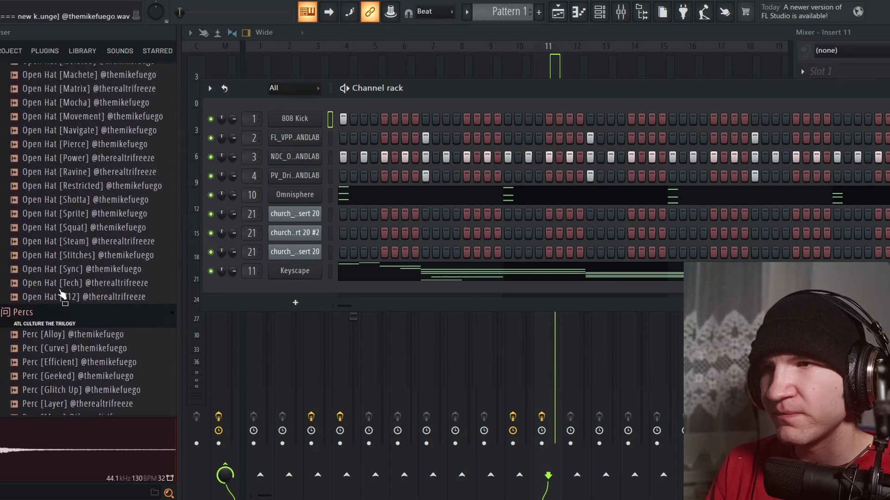
scroll(62, 296, up, 6)
Step: Audition the Delay, Carti, Bloody and Double kicks, replace the 808 Kick sample with Kick [Bloody], and play the pattern
click(61, 274)
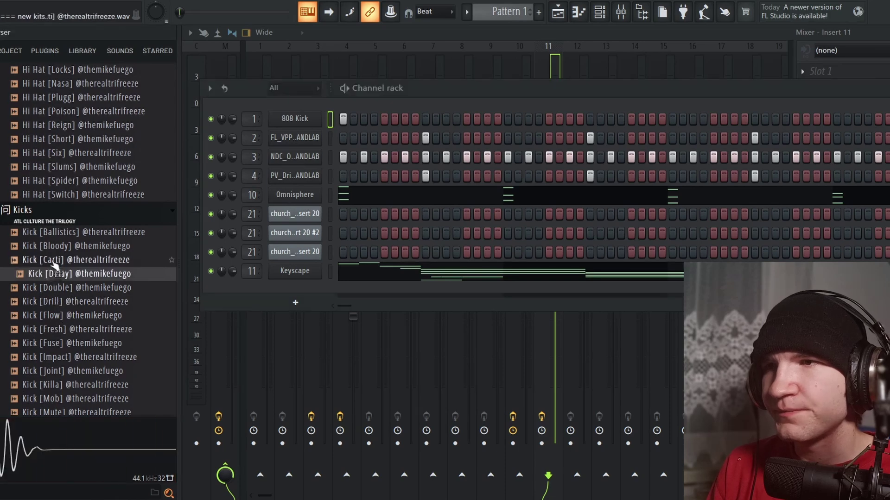
click(60, 260)
click(66, 250)
click(81, 288)
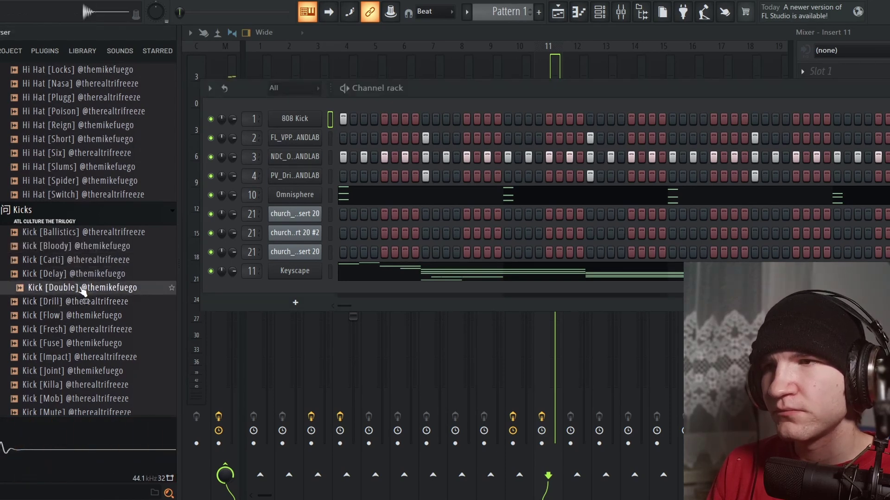
click(71, 253)
drag(71, 253, 295, 119)
key(space)
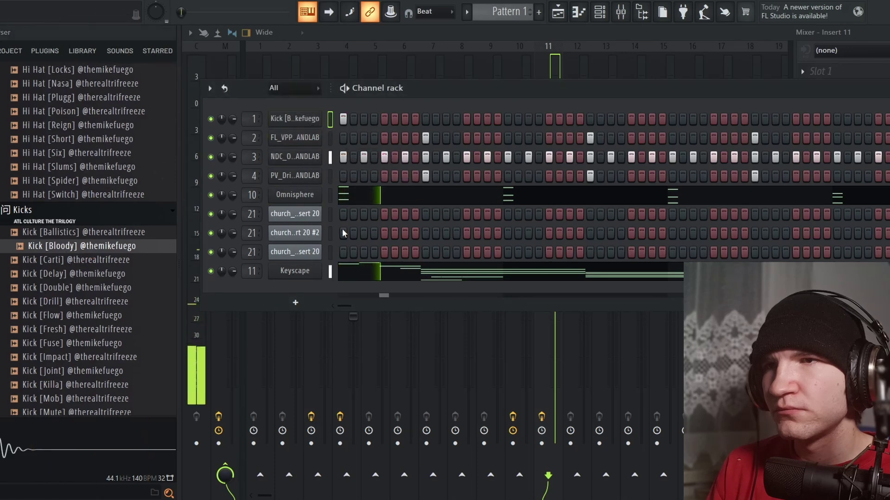
Step: Program the kick channel with hits on steps 15, 19, 21, 27, 28, 29 and 33 while the pattern plays
click(549, 119)
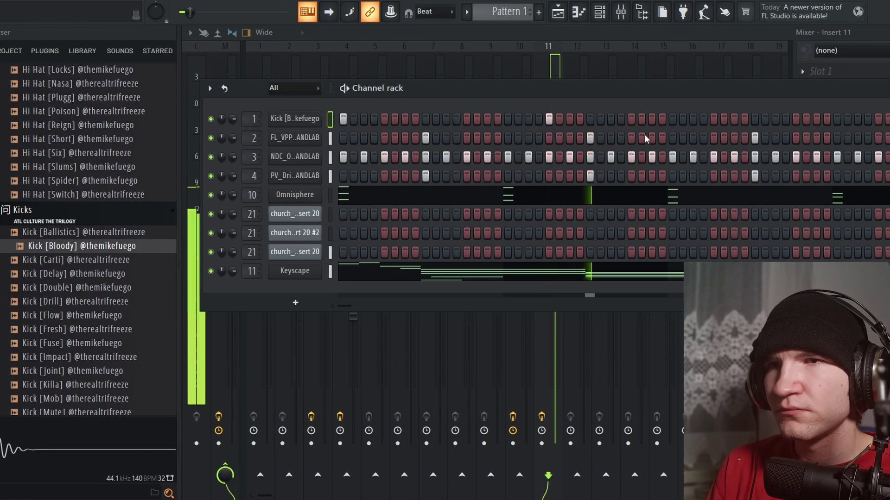
click(631, 120)
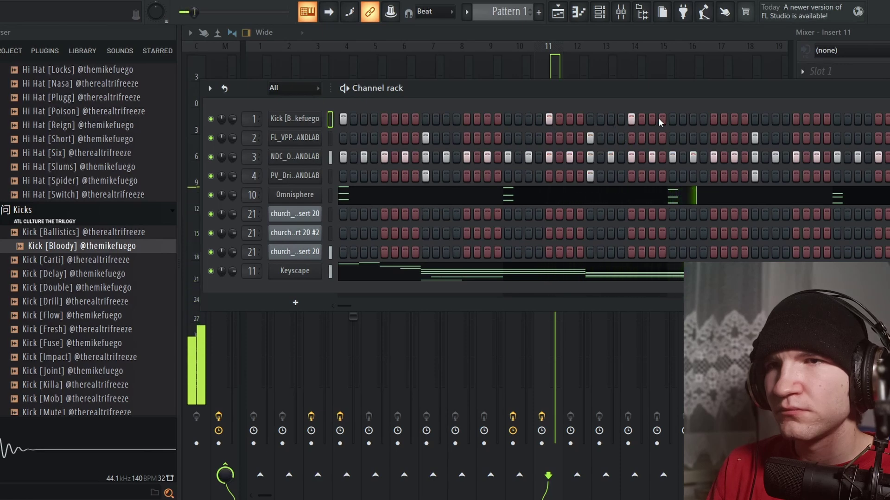
click(611, 119)
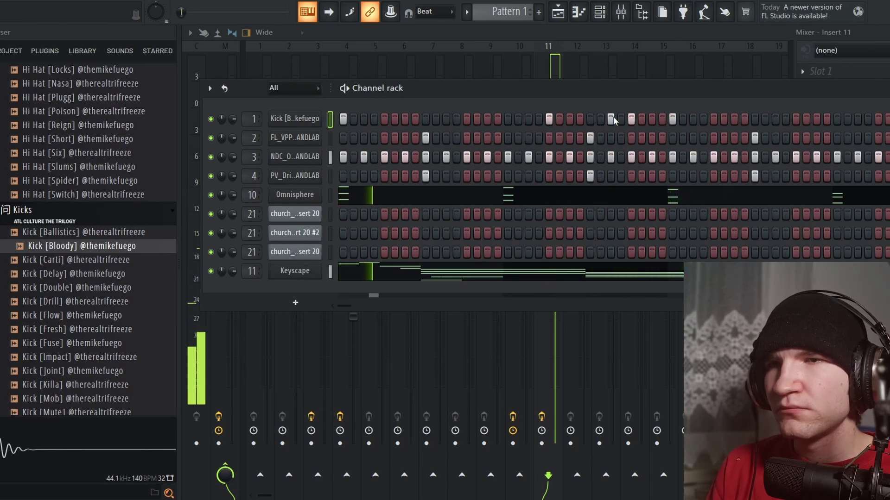
click(486, 119)
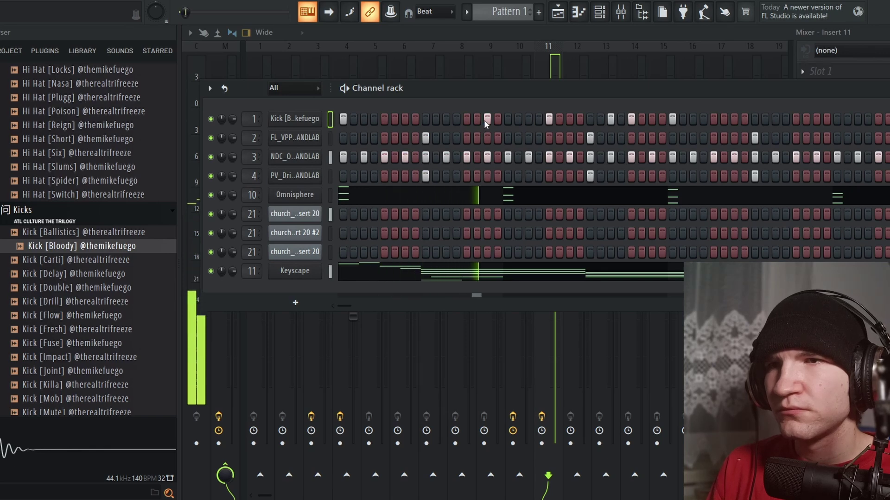
click(507, 119)
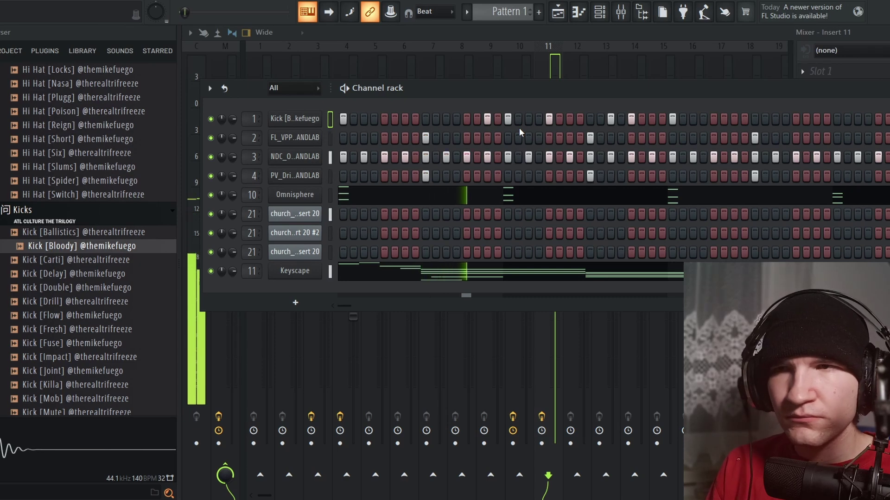
click(508, 119)
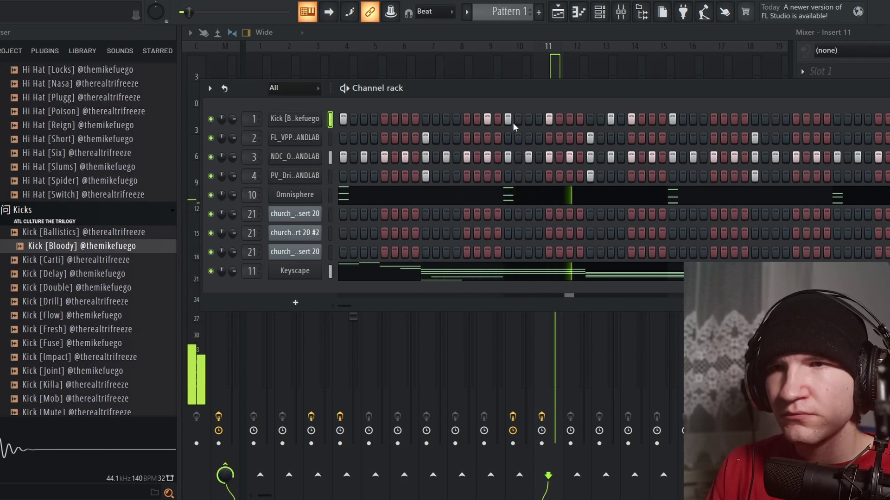
click(528, 119)
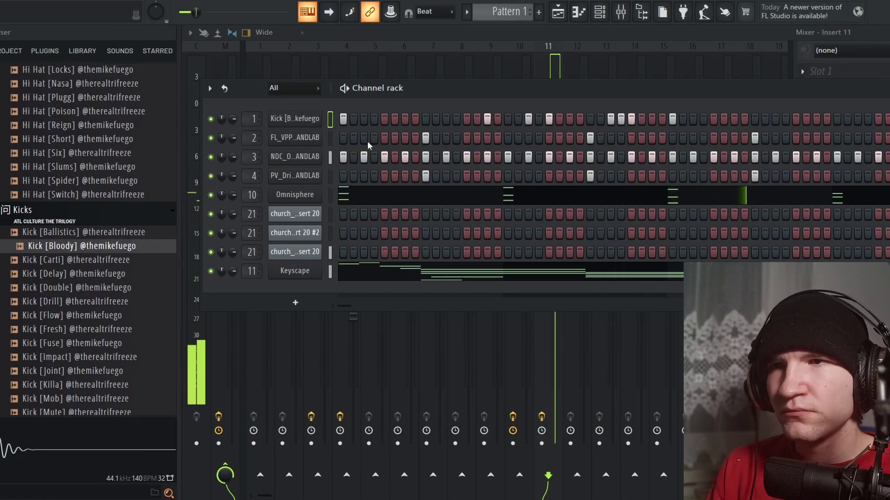
Step: In the Kick [Bloody] piano roll, set snapping to 1/2 step and add a C5 note between the hits on steps 27 and 28
right_click(318, 116)
click(343, 120)
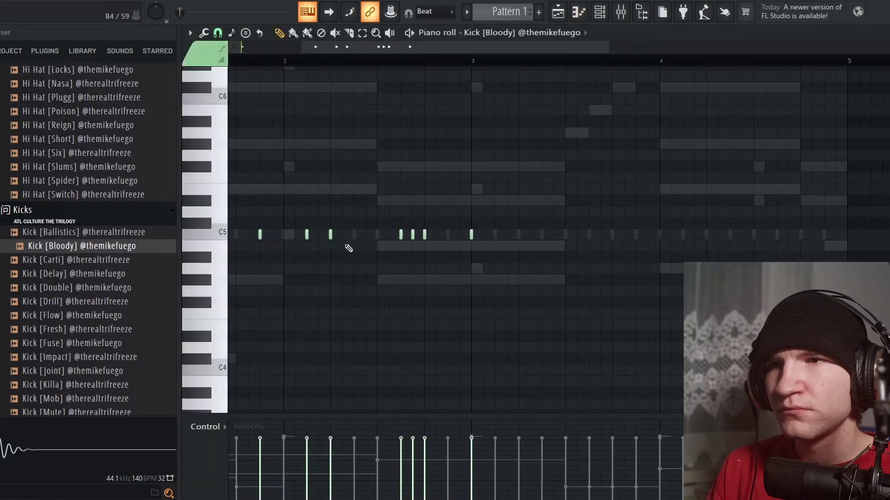
scroll(399, 236, up, 4)
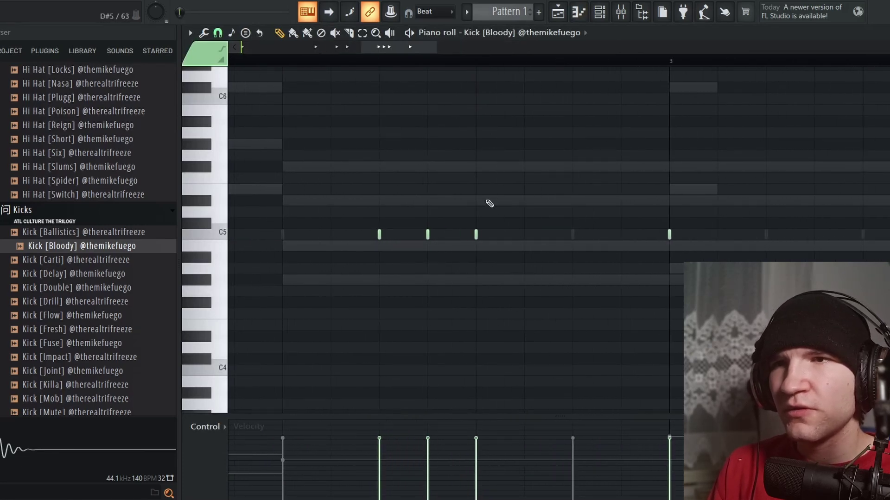
click(207, 32)
click(218, 32)
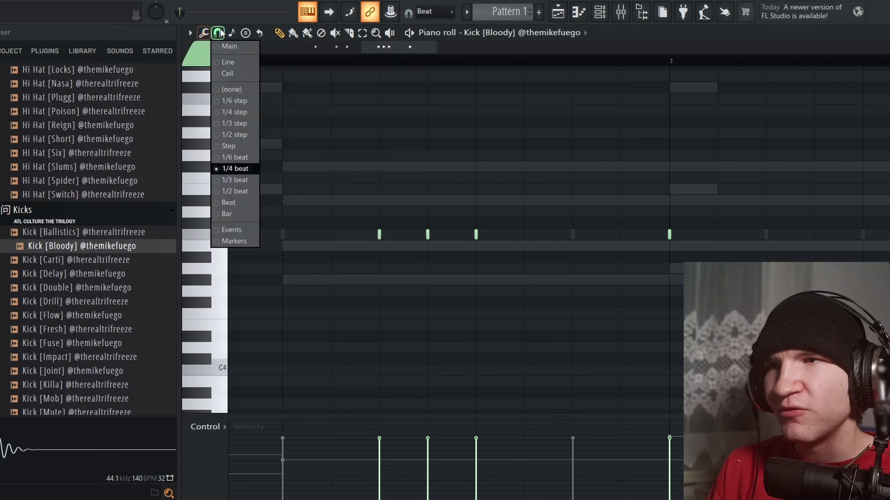
click(242, 135)
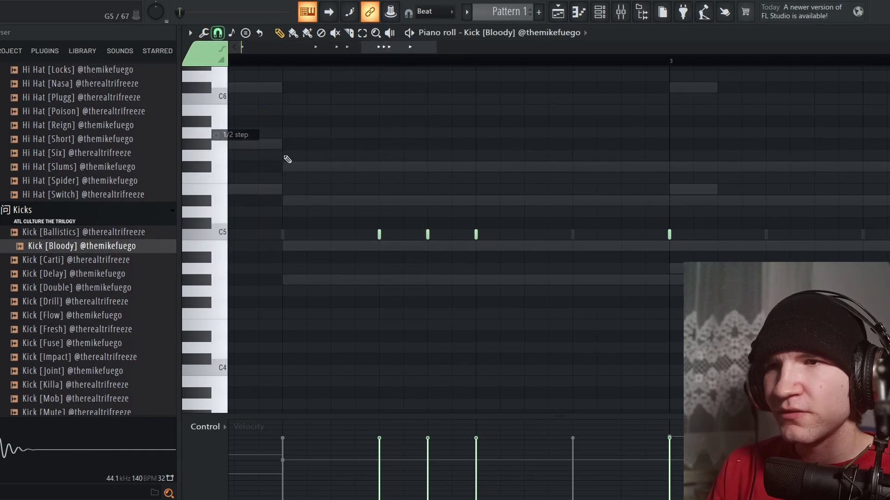
click(404, 234)
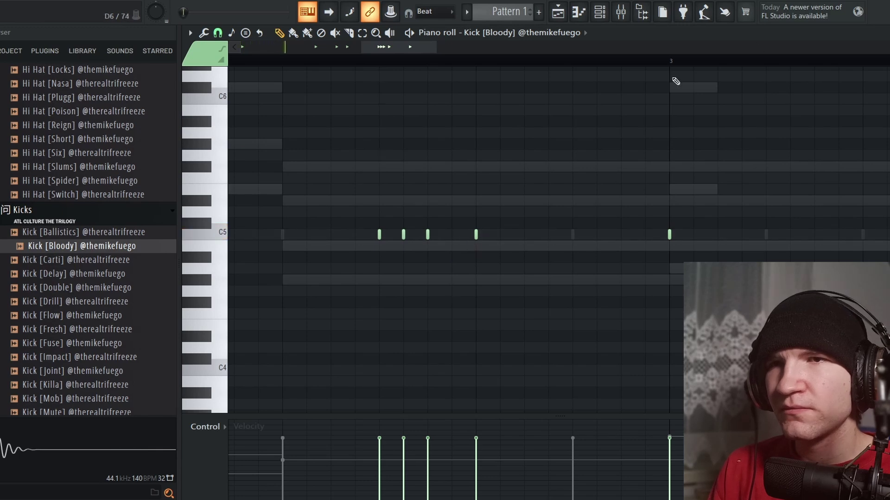
key(Escape)
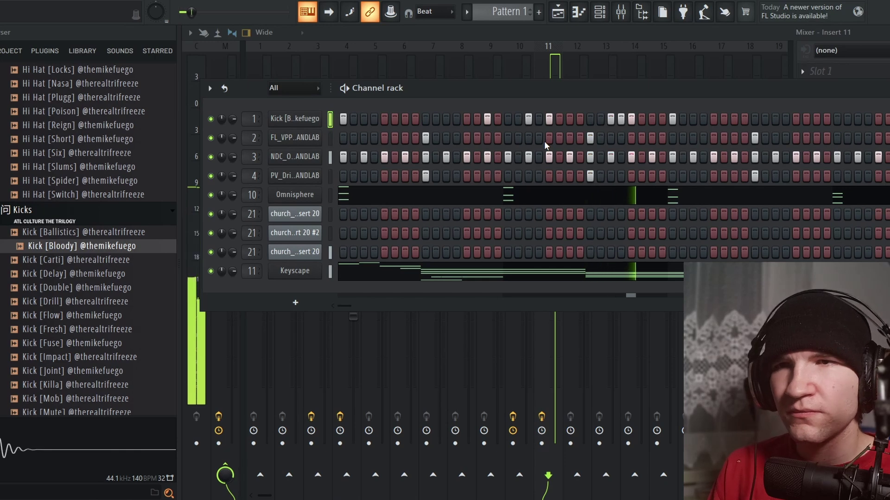
Step: Set the kick piano roll's snapping to 1/4 step and add another C5 note between the first two notes of the kick roll
click(599, 12)
click(578, 12)
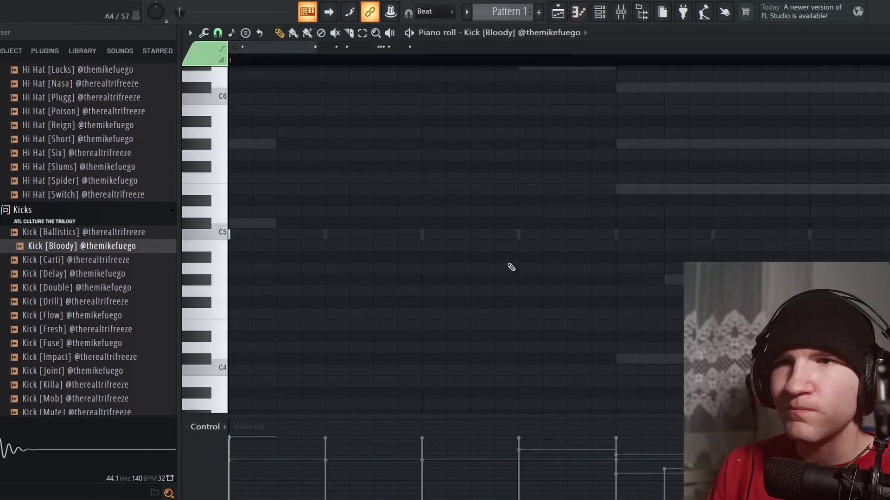
scroll(579, 221, down, 3)
scroll(564, 185, up, 3)
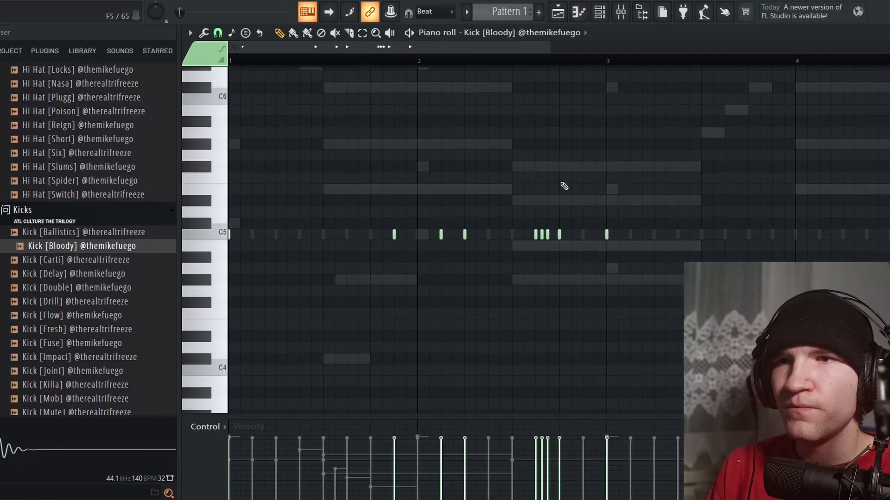
scroll(558, 190, up, 8)
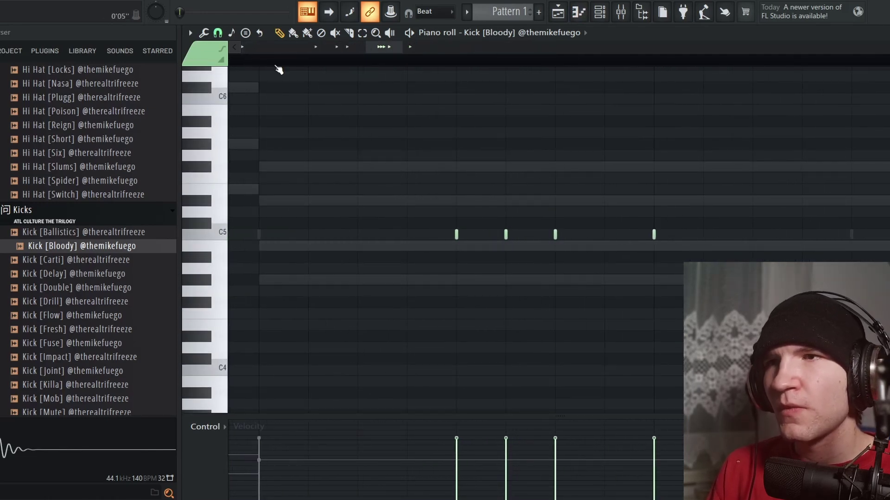
click(218, 33)
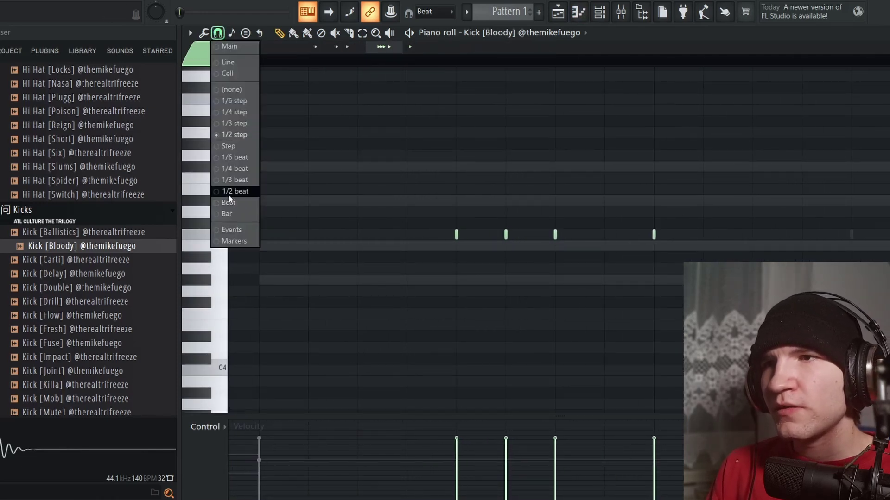
click(232, 112)
click(482, 234)
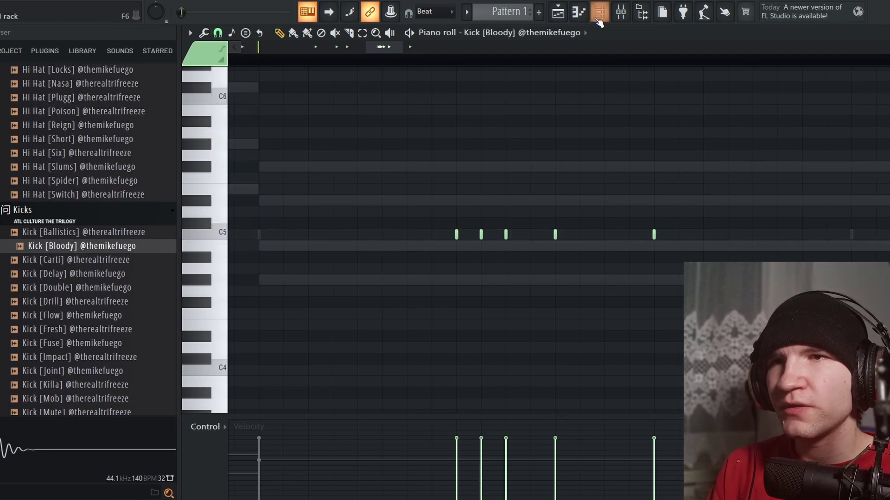
Step: Bring up the channel rack and replay the pattern from the start to check the kick roll
click(600, 11)
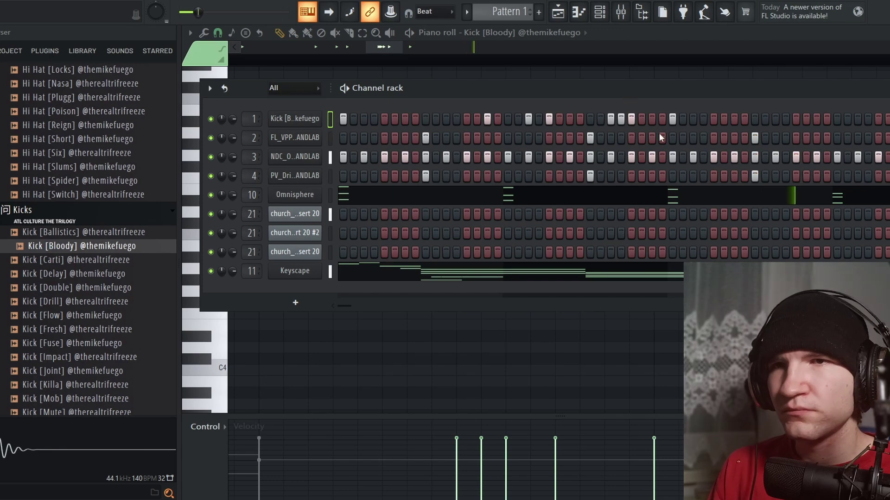
key(space)
key(F7)
key(F7)
key(space)
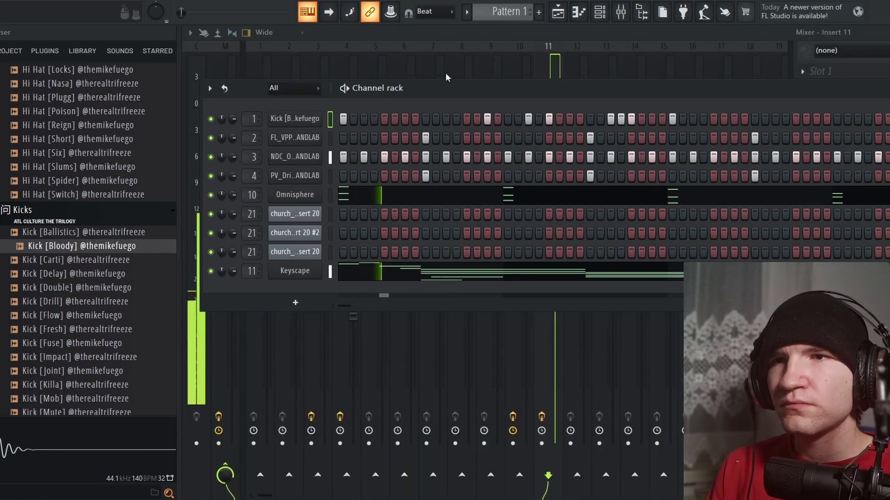
Step: Shift the channel rack to expose more steps and add kick hits on steps 39, 43, 45, 53 and 59 during playback
drag(632, 86, 541, 86)
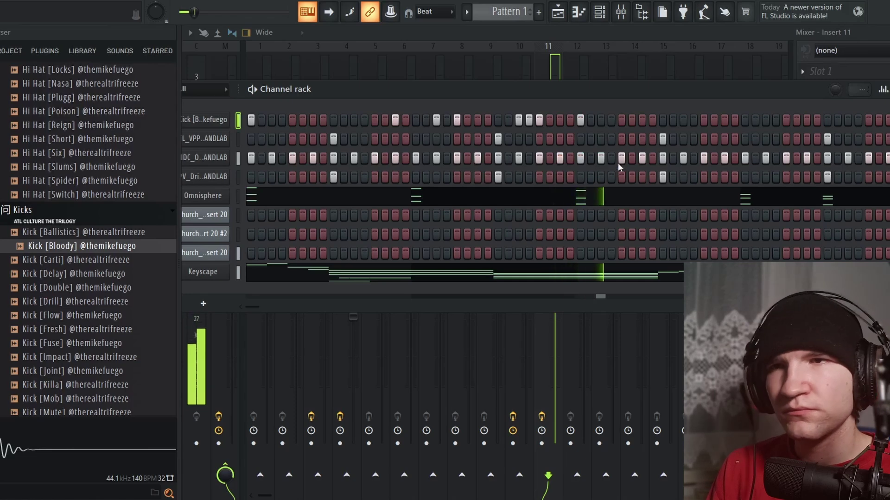
click(642, 120)
click(704, 120)
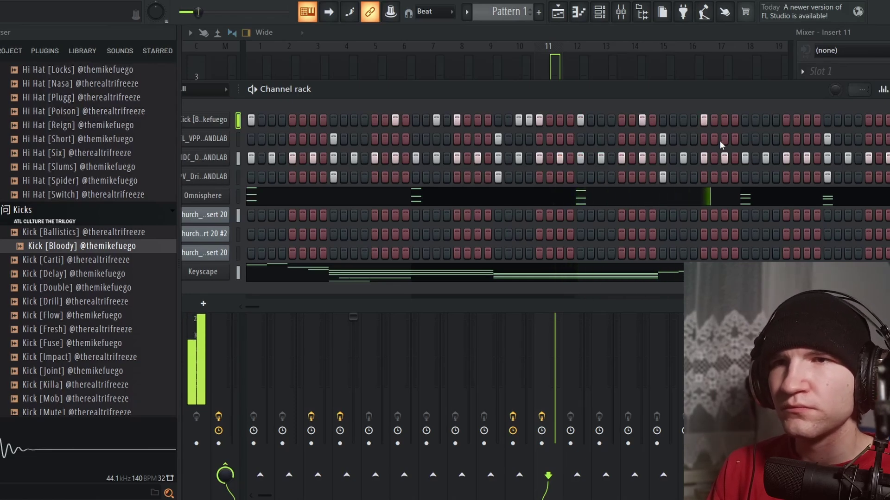
click(785, 120)
click(848, 120)
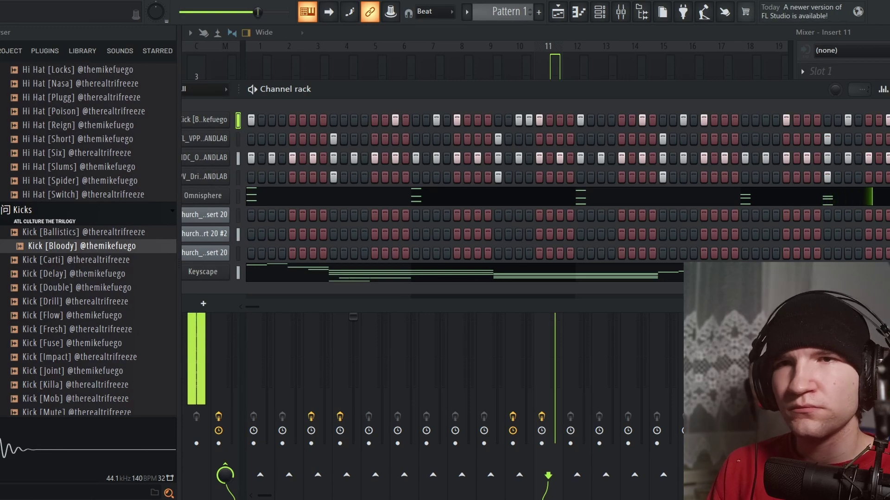
Step: Reposition the channel rack and add a Heat Up 3 64bit instrument channel
key(F9)
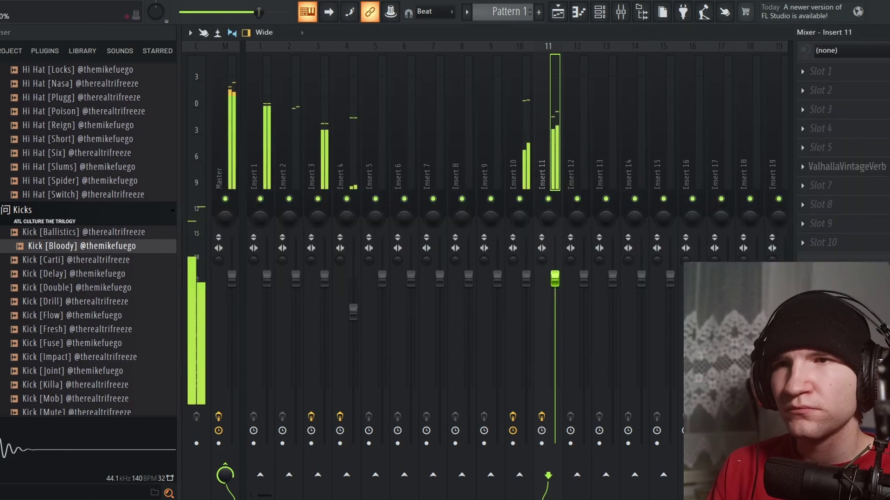
click(617, 15)
drag(308, 97, 414, 77)
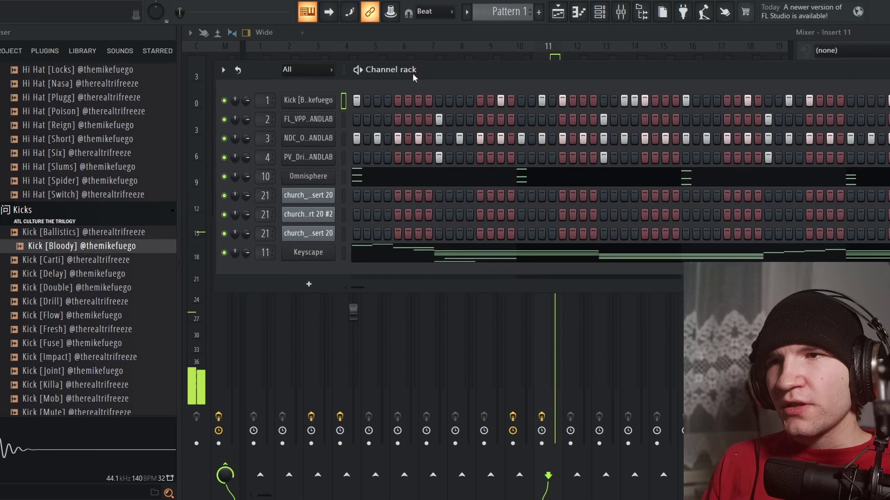
click(320, 285)
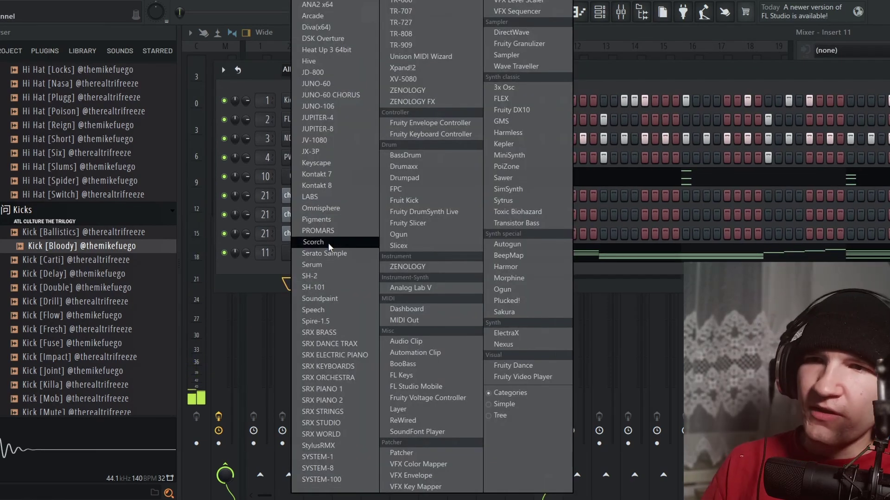
click(354, 50)
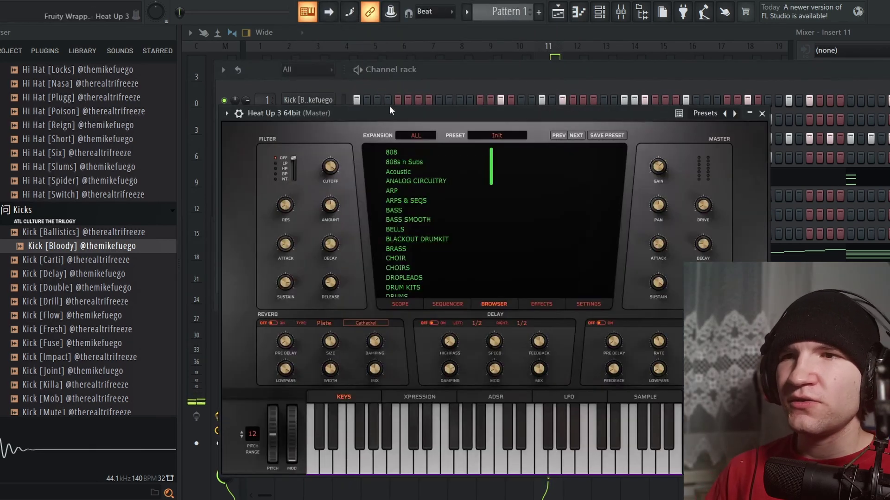
Step: Browse Heat Up 3's FLUTES category and audition the AWAY [GRIND], DOMINION [GOLD], FEAR [LOFI2] and FAITH [GRIND] presets
scroll(427, 263, down, 5)
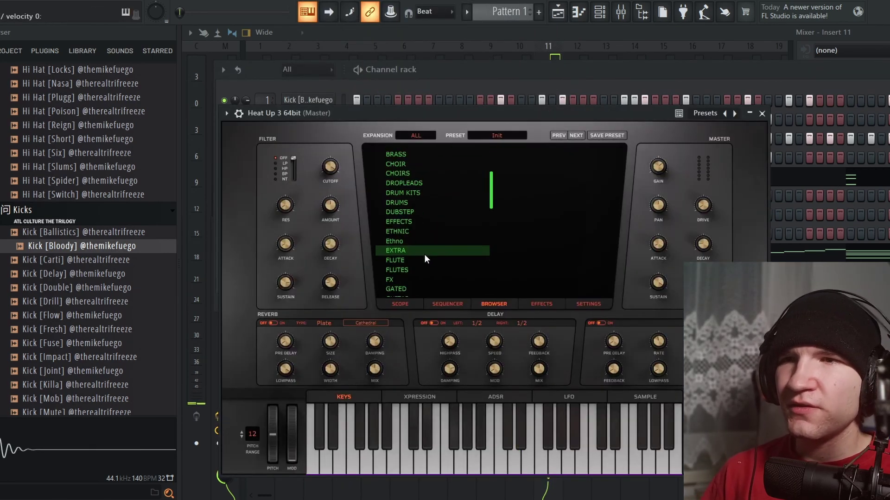
click(421, 259)
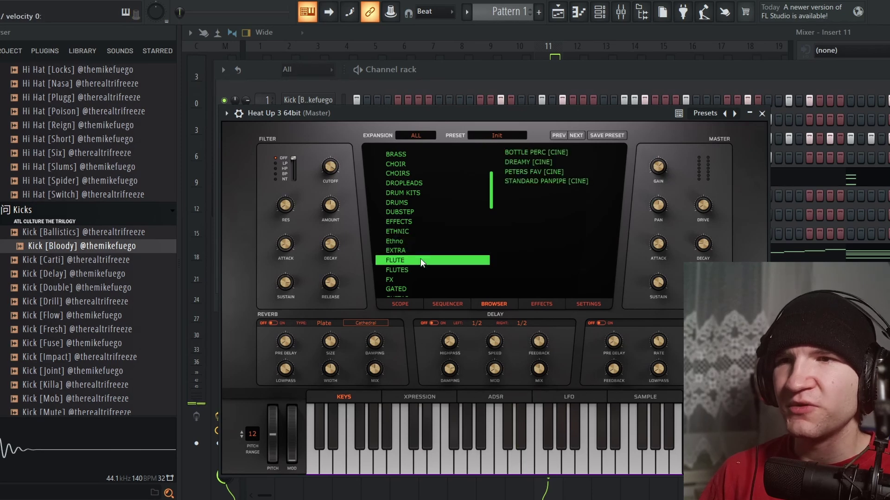
click(422, 268)
click(536, 239)
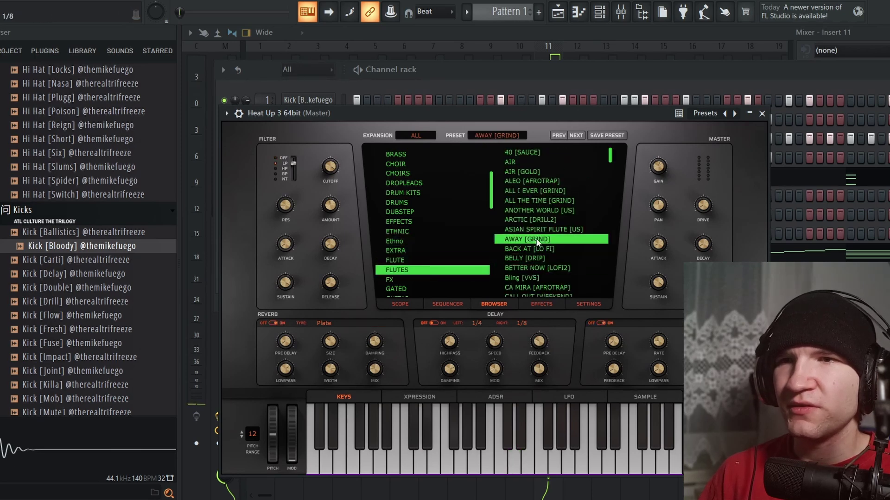
scroll(538, 259, down, 2)
scroll(539, 259, down, 2)
click(543, 277)
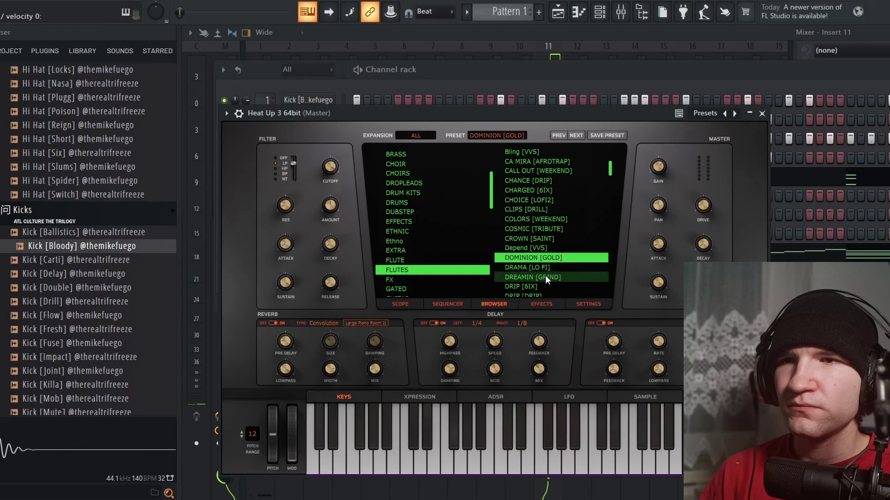
scroll(535, 255, down, 3)
click(534, 250)
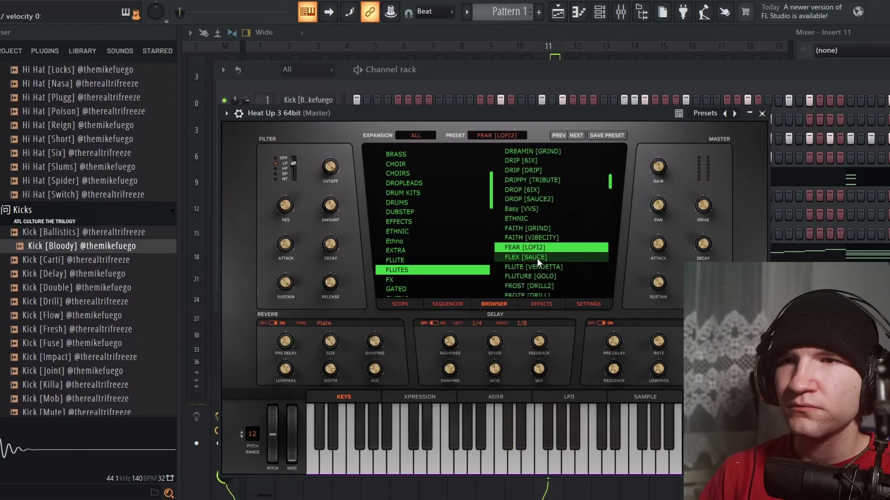
click(530, 227)
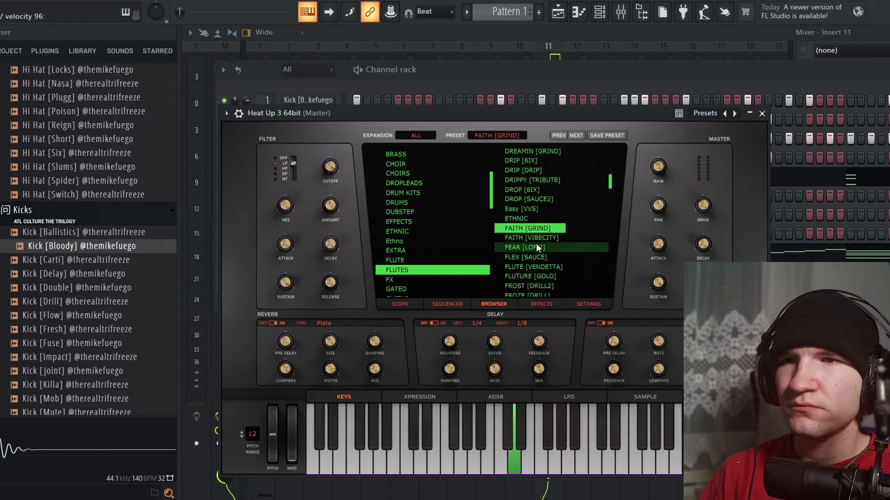
Step: Audition the GOLD WATCH [SAINT], HURT [WEEKEND] and MARBLES [TRIBUTE] flute presets
scroll(536, 243, down, 3)
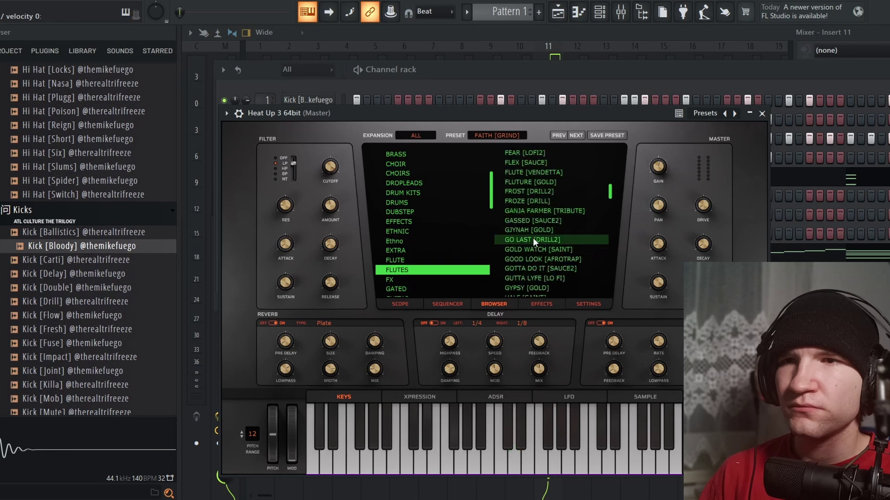
click(536, 248)
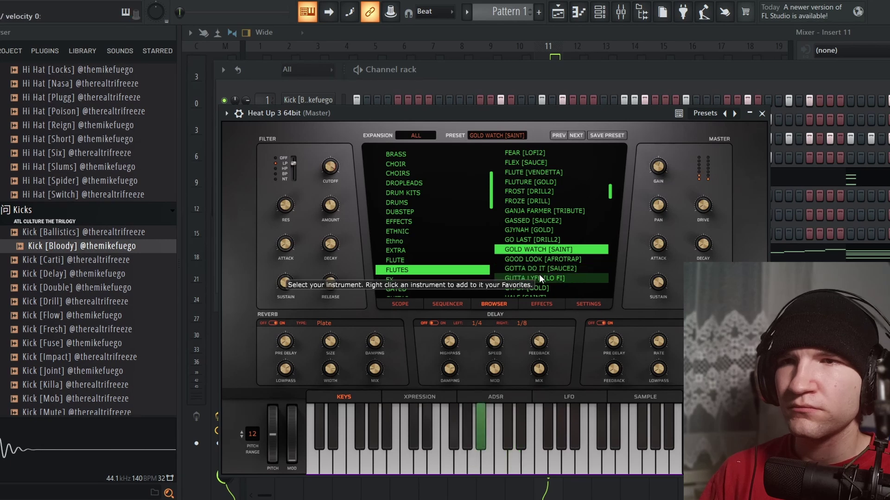
scroll(540, 258, down, 3)
click(531, 241)
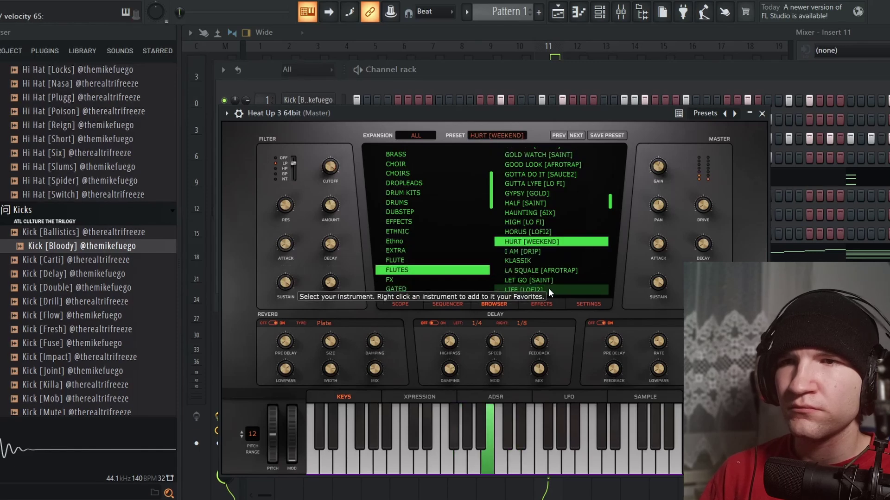
scroll(526, 257, down, 3)
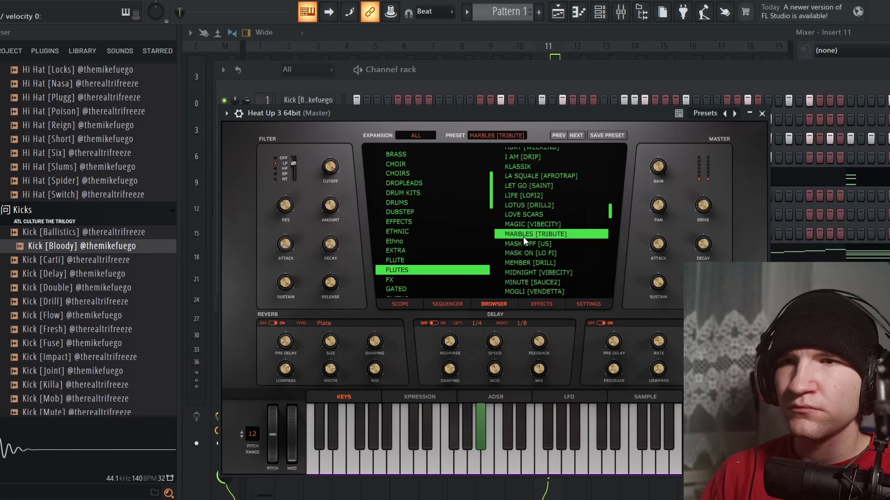
click(524, 236)
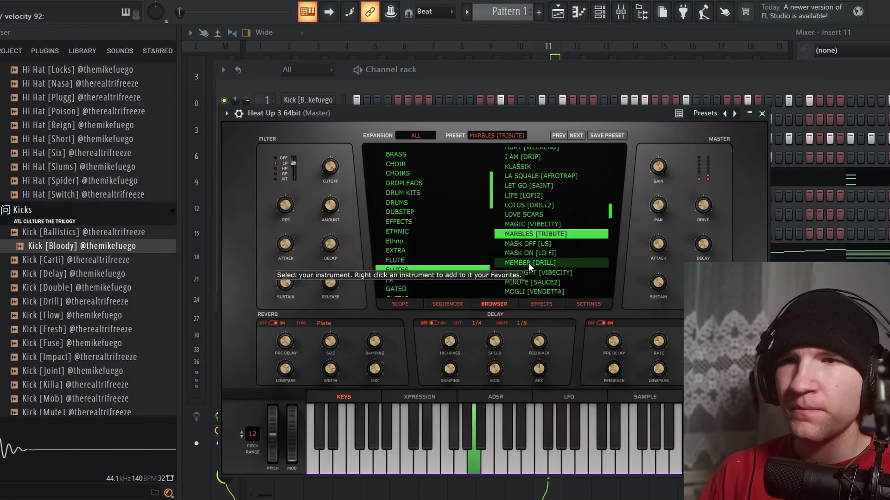
Step: Compare the MASK OFF [US] and MASK ON [LO FI] flutes and load MASK ON [LO FI]
click(529, 246)
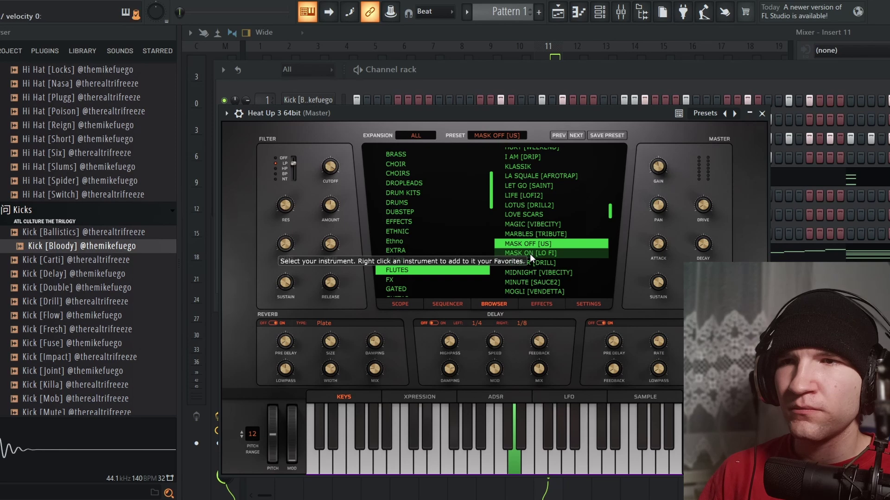
click(539, 254)
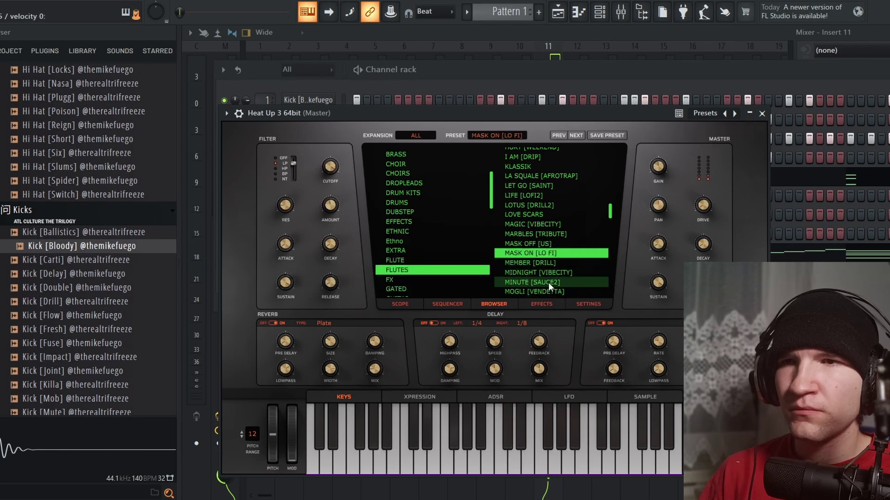
click(544, 246)
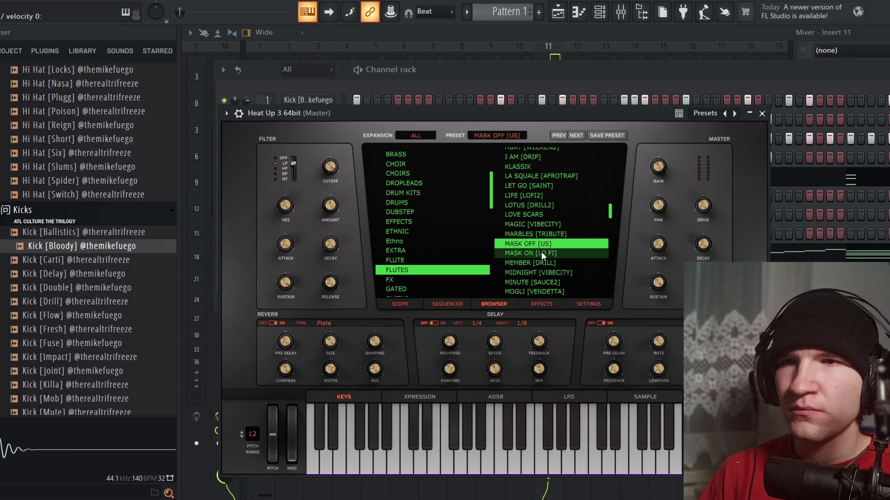
click(541, 252)
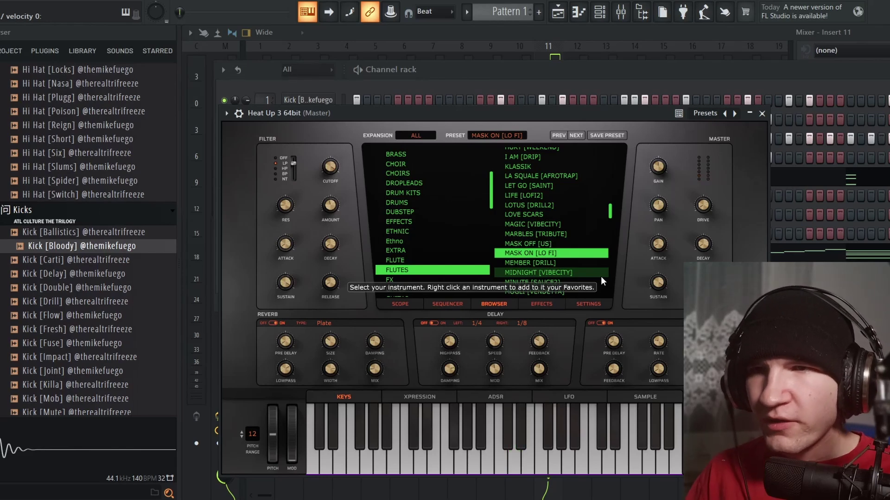
Step: Audition the NIPSEY [TRIBUTE] and NORTH [GRIND] flutes, load OFFSET [6IX] and close the instrument window
scroll(558, 229, down, 3)
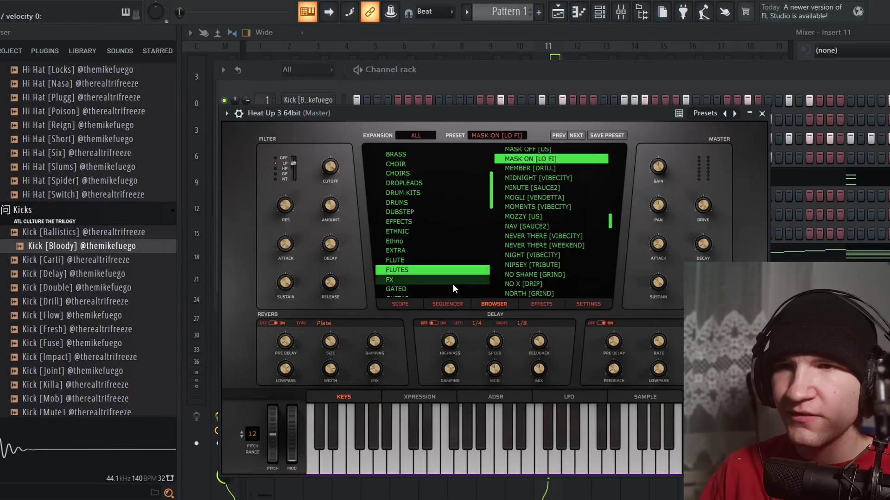
click(541, 264)
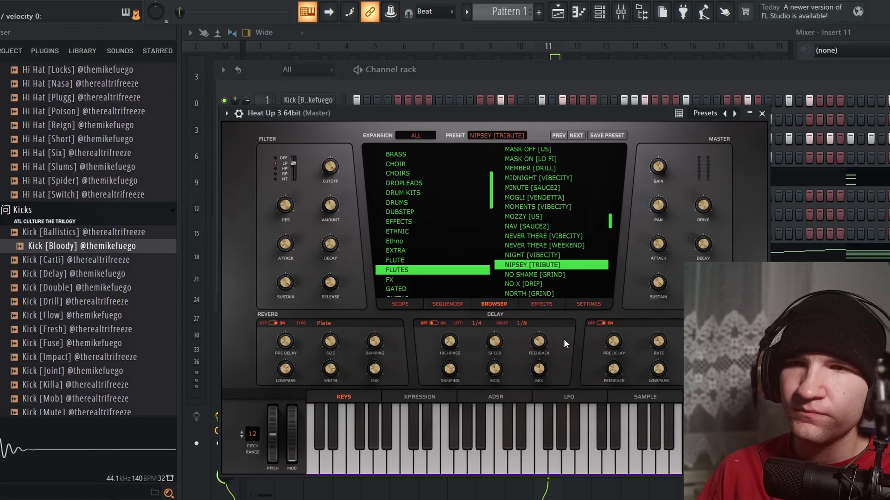
scroll(553, 293, down, 2)
click(546, 231)
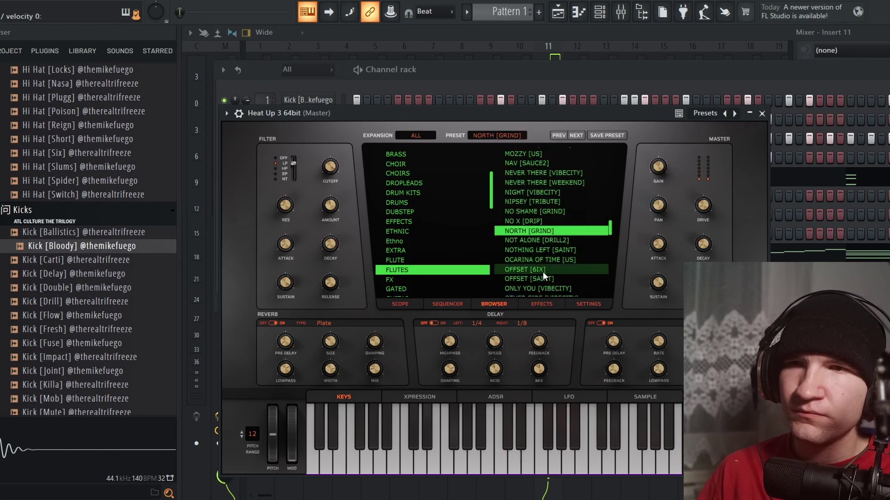
scroll(542, 257, down, 1)
click(538, 234)
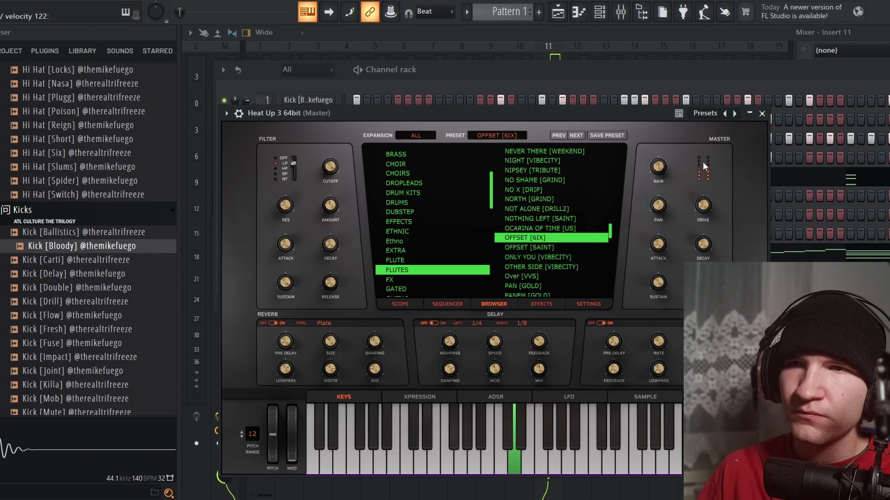
click(762, 114)
Step: Load ValhallaVintageVerb into effect slot 5 of mixer Insert 12
scroll(275, 271, up, 10)
scroll(275, 271, up, 2)
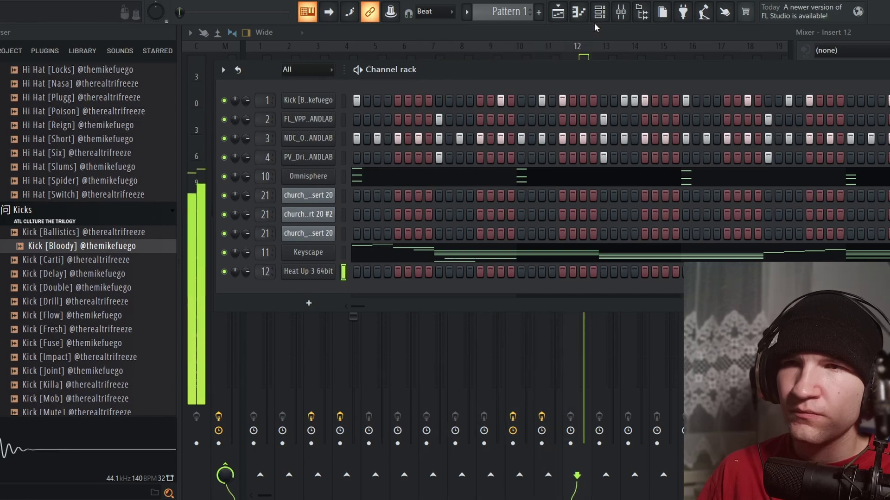
click(599, 15)
click(832, 141)
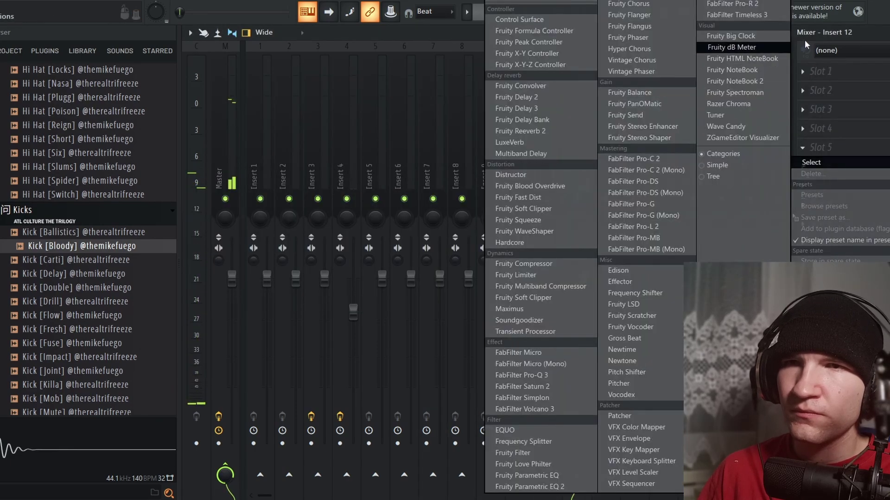
click(840, 37)
click(843, 140)
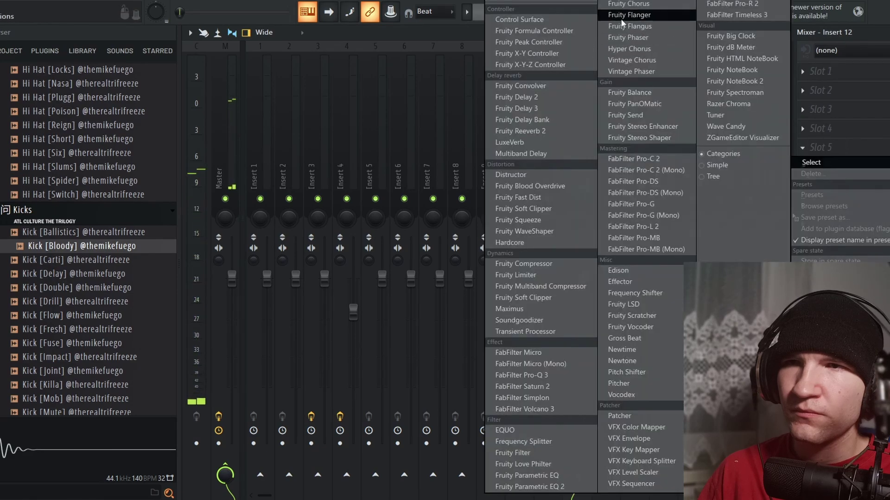
click(574, 2)
text(ver)
double_click(391, 262)
Step: Set the ValhallaVintageVerb mix to 65% and close its window
scroll(324, 294, down, 10)
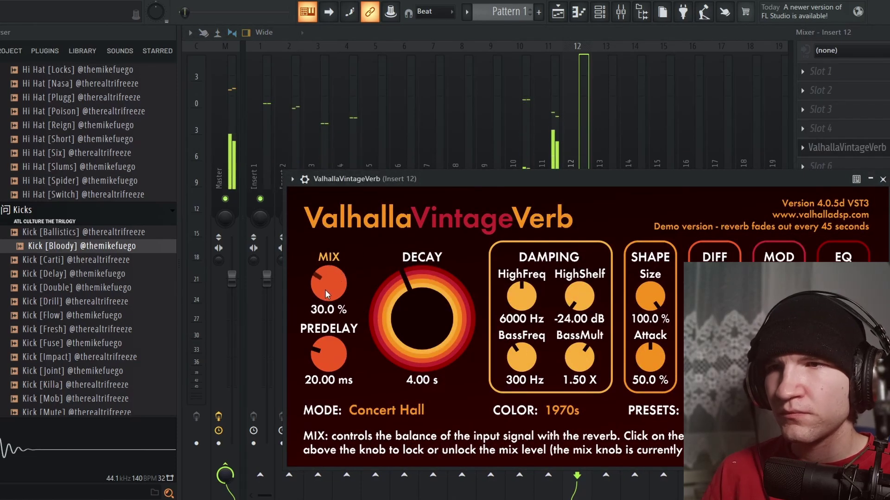
scroll(324, 290, down, 1)
scroll(330, 288, up, 4)
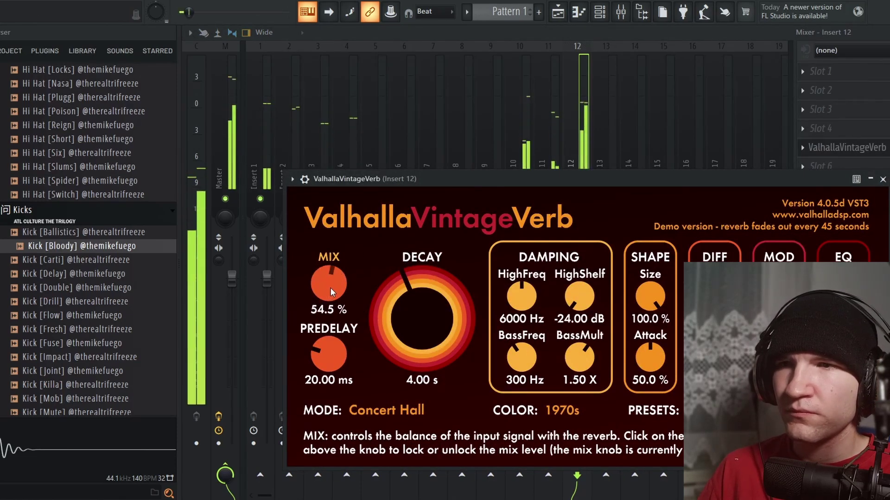
scroll(330, 287, up, 3)
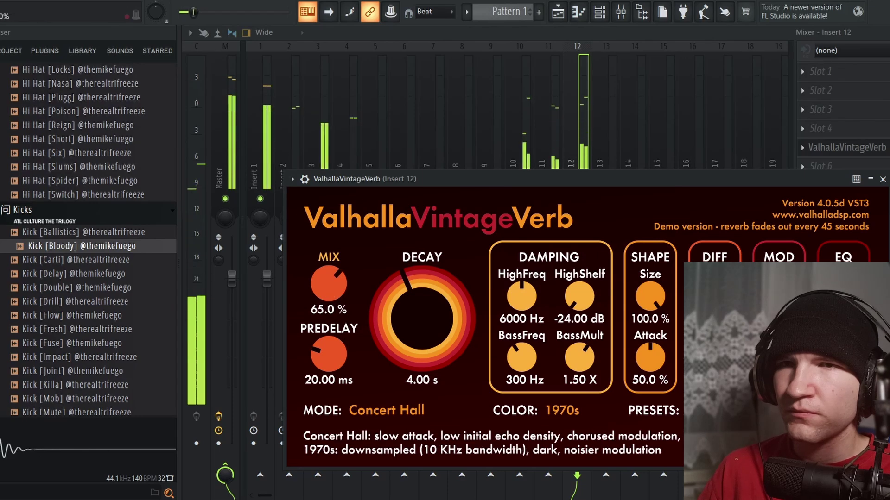
click(883, 179)
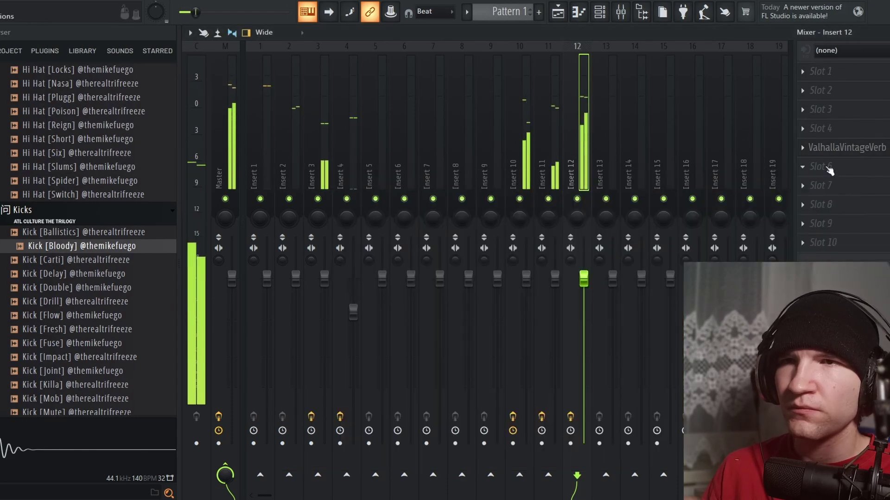
Step: Open the Heat Up 3 piano roll and place a four-step C#5 note at the start of bar 1
click(585, 12)
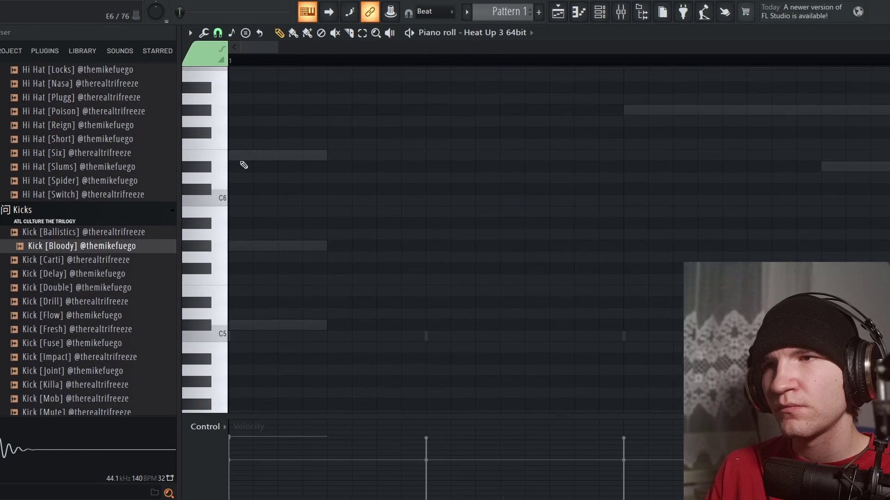
click(232, 246)
click(251, 325)
key(space)
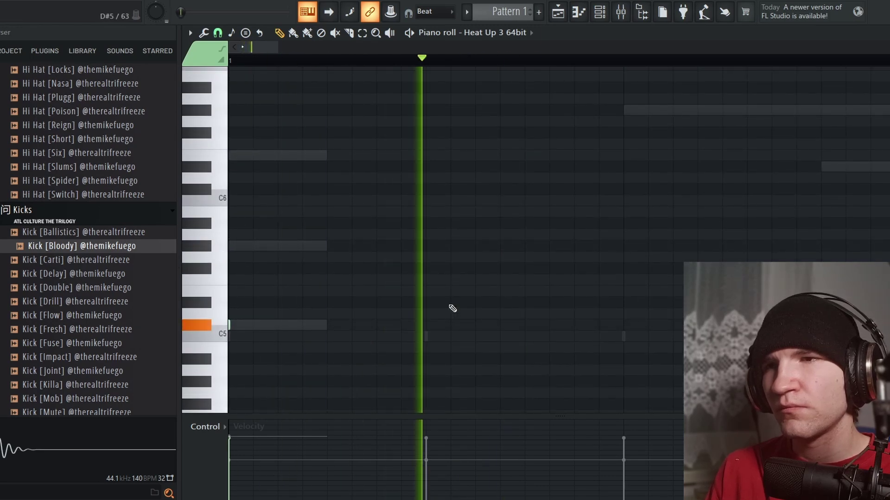
scroll(491, 306, down, 8)
key(space)
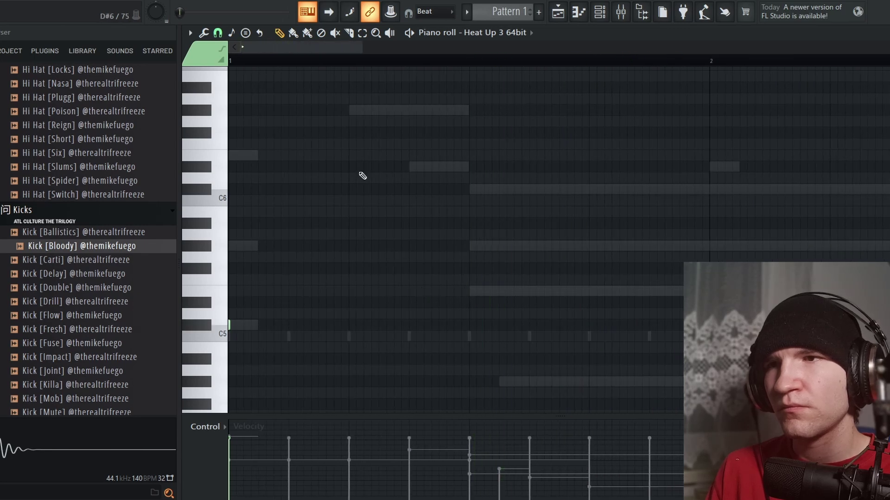
mouse_move(230, 326)
mouse_down()
mouse_move(377, 328)
mouse_move(353, 325)
mouse_up()
key(space)
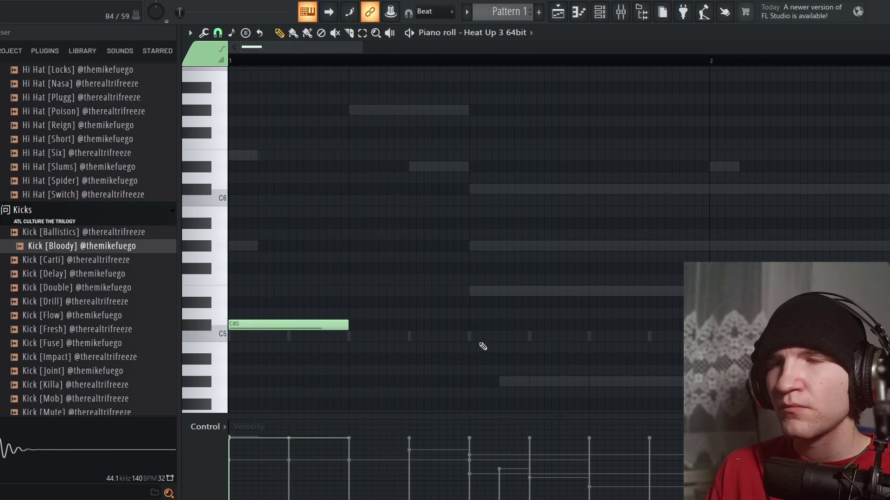
Step: Try a G#5 note on beat 2 of bar 1, shortened to two steps
key(space)
drag(354, 278, 350, 239)
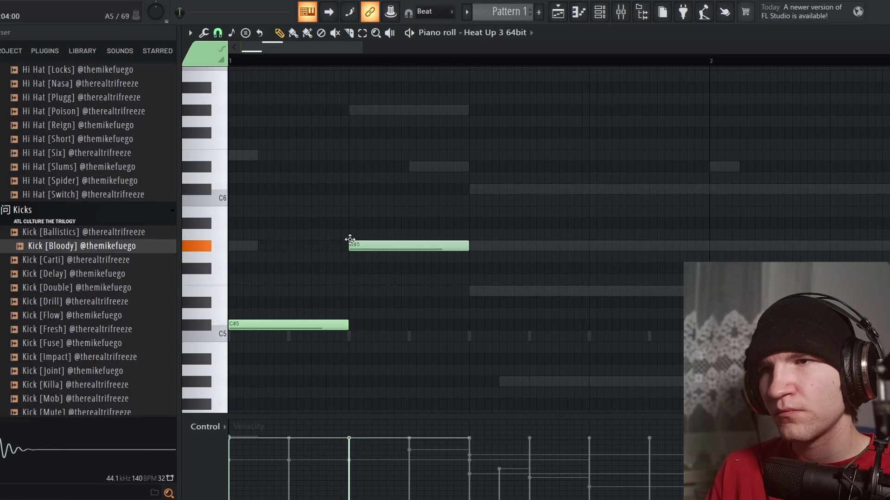
key(space)
key(space)
drag(475, 249, 408, 249)
scroll(398, 264, down, 1)
Step: Try two-step E5 and F#5 notes directly after the G#5 and play the melody back
mouse_move(409, 324)
mouse_down()
mouse_move(413, 276)
mouse_move(418, 293)
mouse_up()
key(space)
key(space)
drag(533, 272, 513, 267)
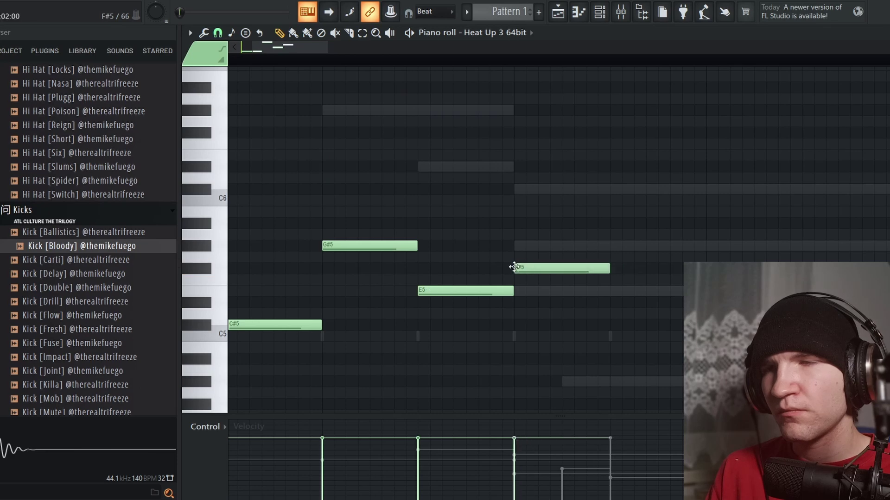
key(space)
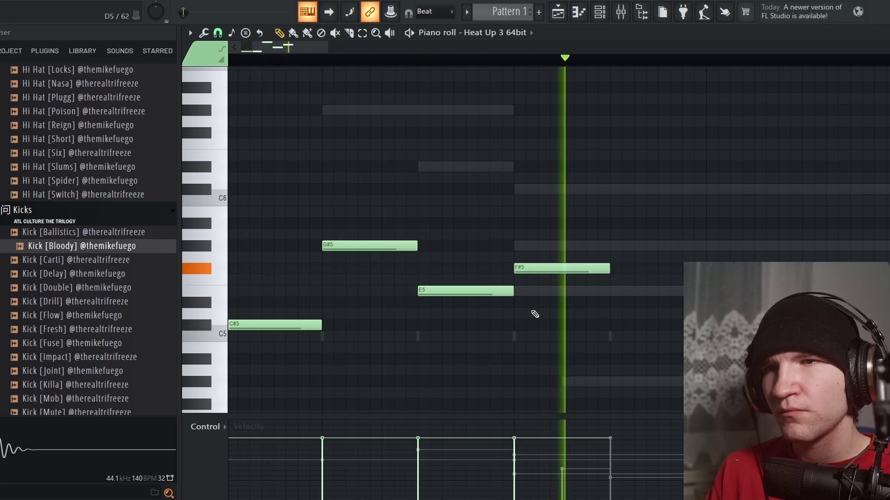
scroll(569, 316, down, 2)
key(space)
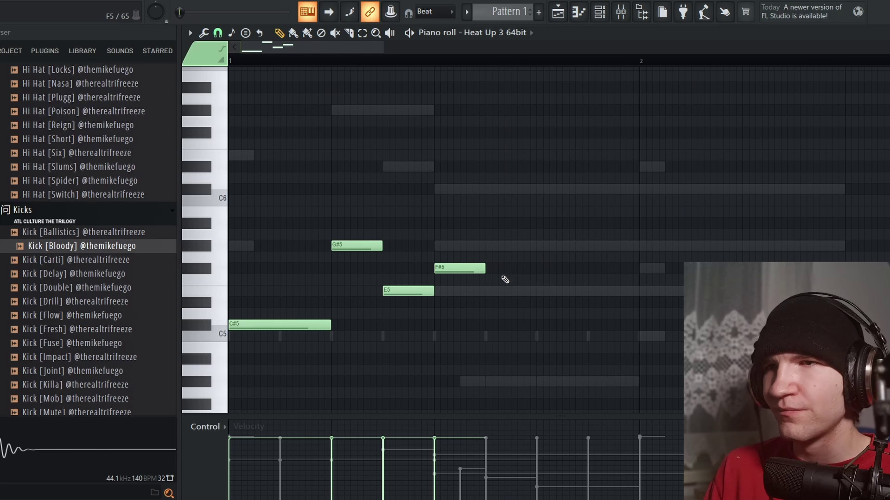
Step: Delete the E5, F#5 and G#5 notes, keeping only the opening C#5
right_click(417, 290)
right_click(455, 268)
right_click(381, 251)
key(space)
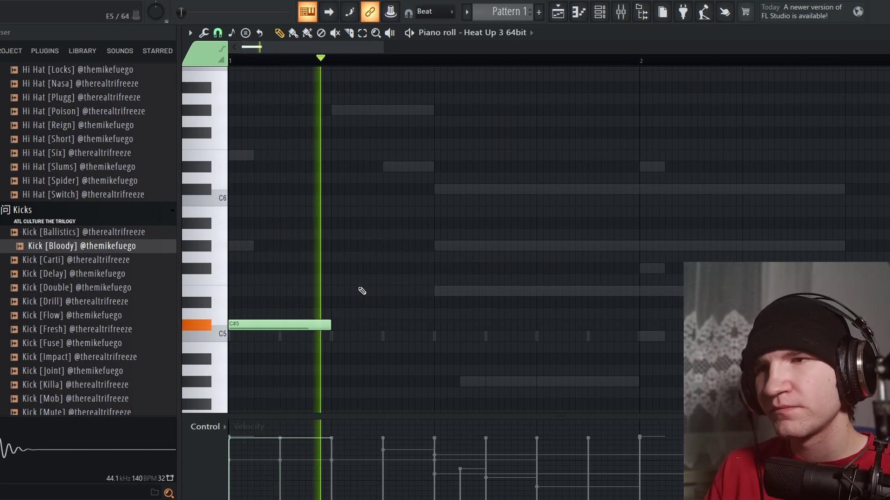
Step: Lengthen the opening C#5 note to half a bar and play it back
key(space)
key(space)
drag(327, 325, 434, 324)
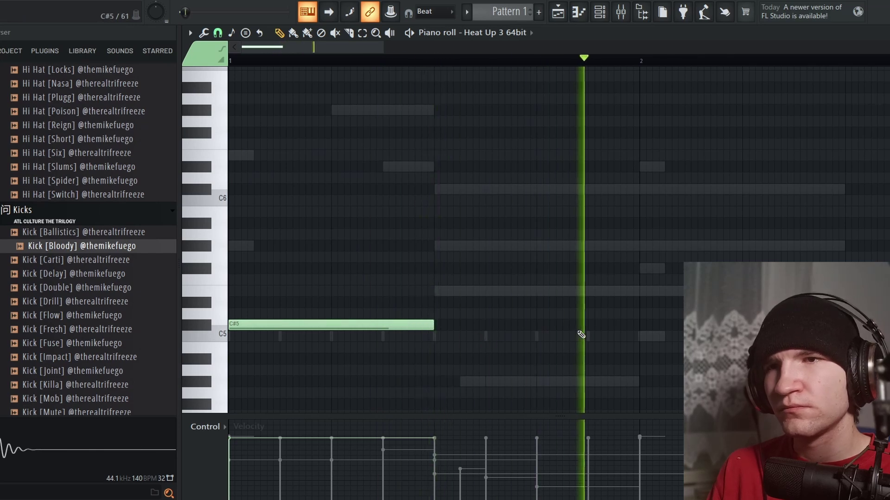
key(space)
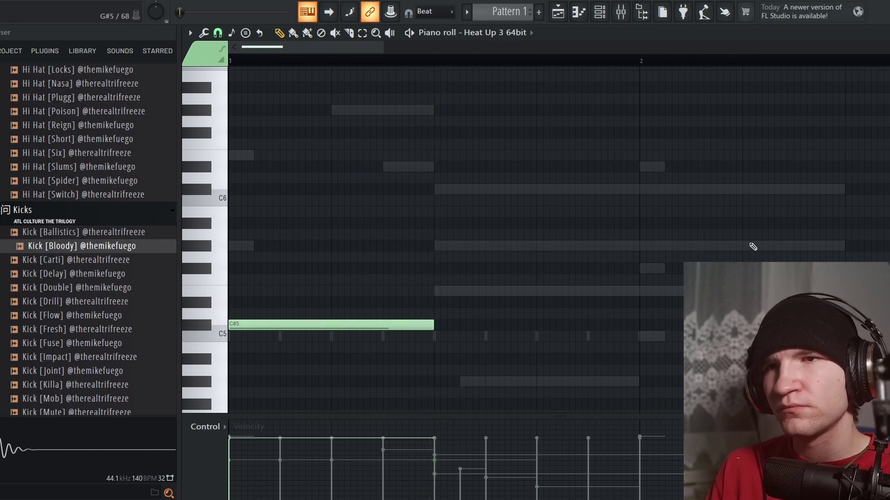
Step: Place an eight-step C#6 on beat 2 of bar 2, trying a G#5 beneath it and B5 as an alternative pitch
click(750, 246)
click(747, 189)
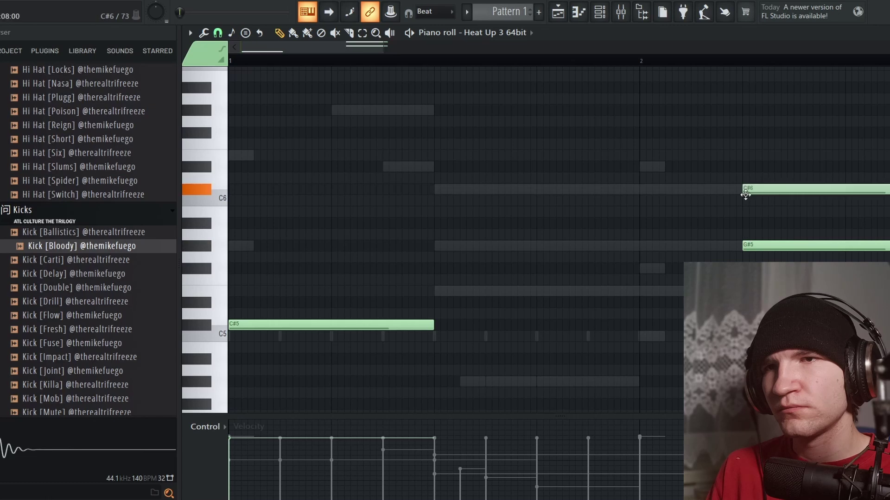
scroll(663, 229, down, 3)
scroll(617, 230, up, 2)
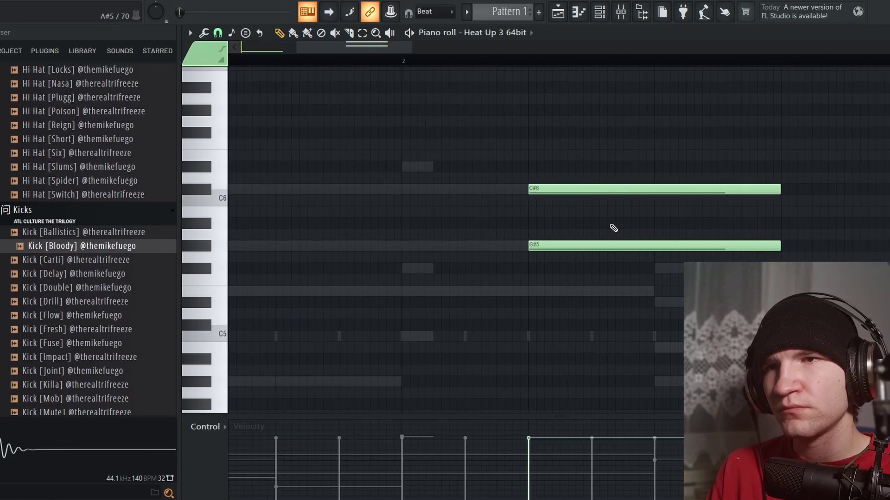
right_click(551, 245)
drag(543, 190, 544, 213)
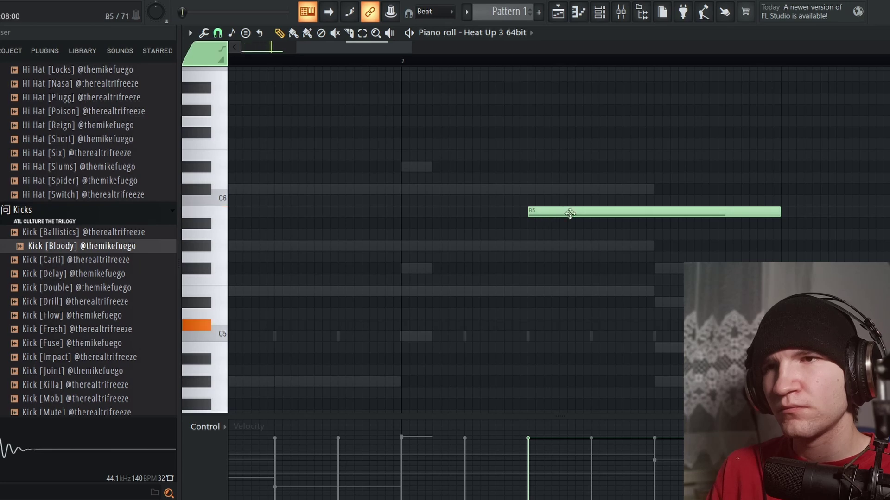
drag(567, 209, 565, 185)
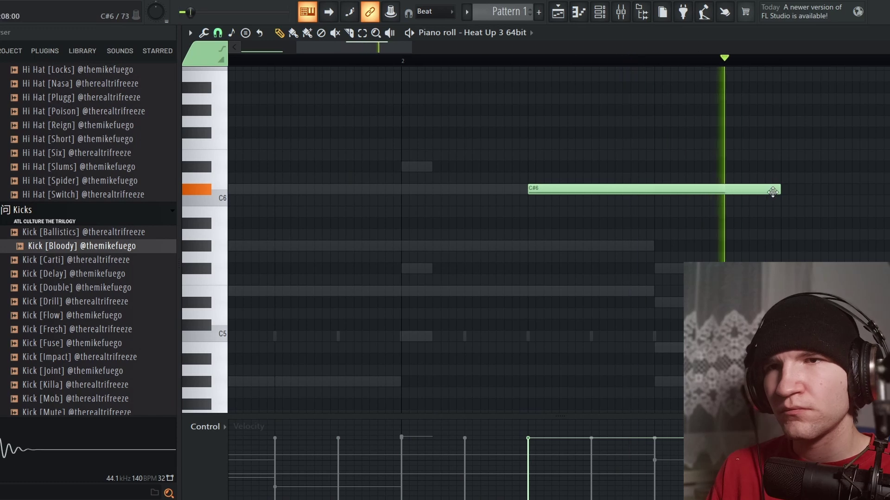
Step: Add an eight-step B5 note directly after the C#6 and play the melody back
scroll(776, 209, down, 3)
key(space)
mouse_move(739, 226)
mouse_down()
mouse_move(739, 234)
mouse_move(736, 203)
mouse_up()
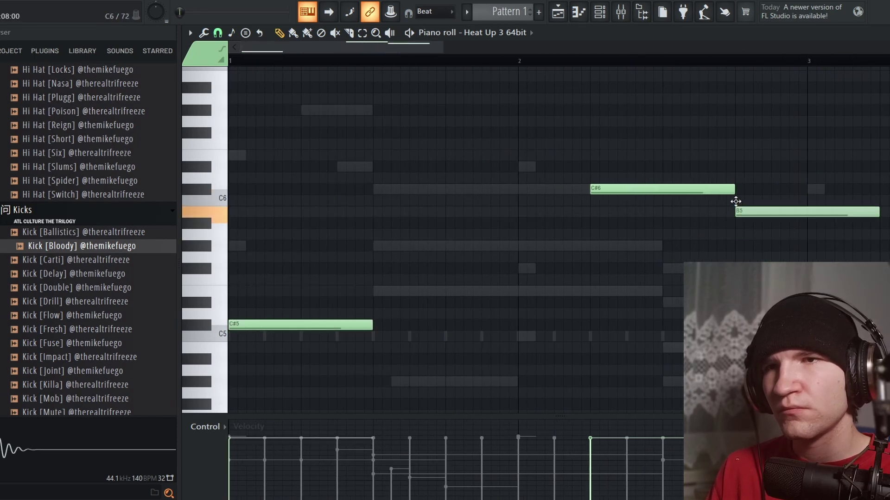
key(space)
Step: Add an eight-step C#6 on beat 3 of bar 1 and an eight-step G#5 at the start of bar 2
key(space)
mouse_move(385, 246)
mouse_down()
mouse_move(377, 189)
mouse_move(404, 195)
mouse_up()
key(space)
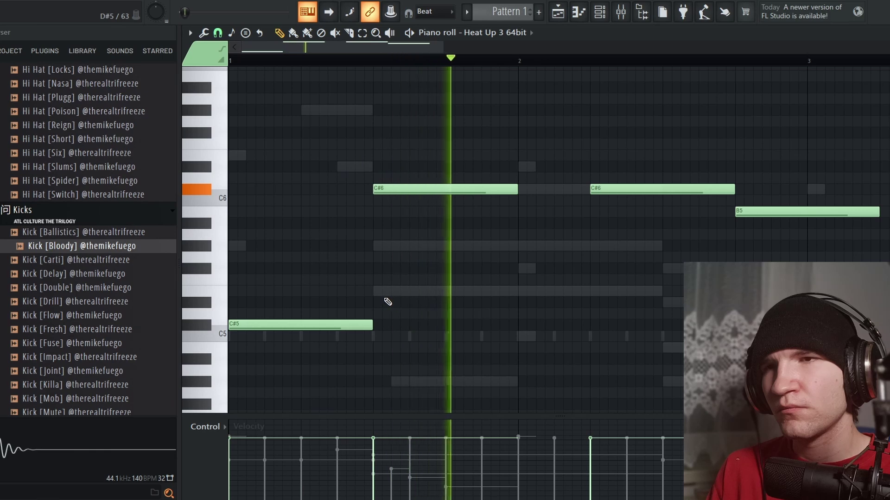
key(space)
click(524, 246)
drag(522, 235, 522, 251)
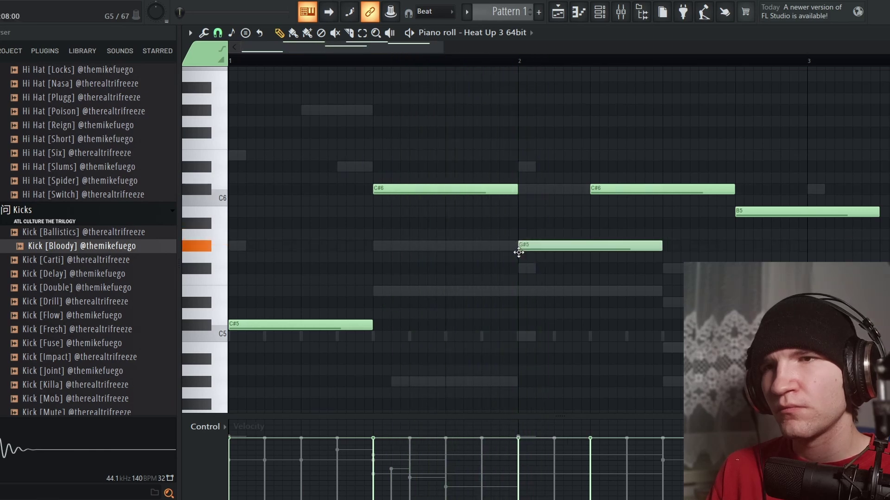
key(space)
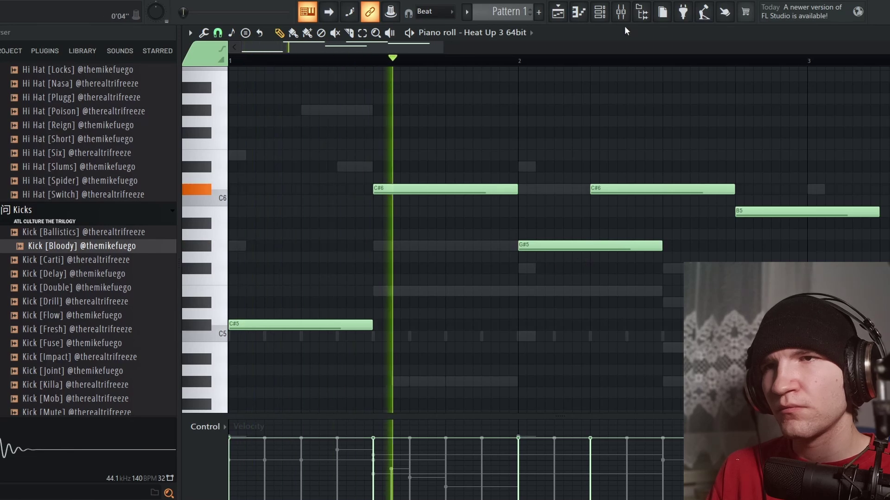
Step: Lower the Insert 12 mixer fader to balance the flute against the other tracks
click(620, 12)
drag(583, 277, 583, 378)
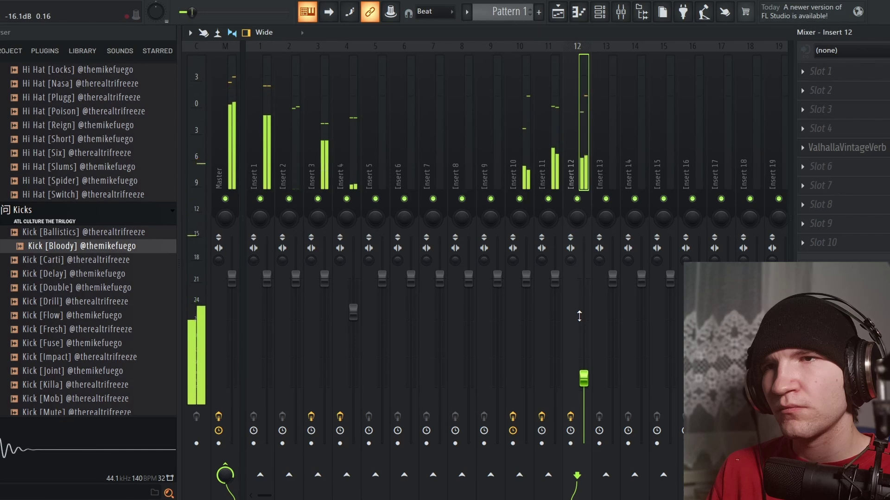
scroll(585, 330, up, 3)
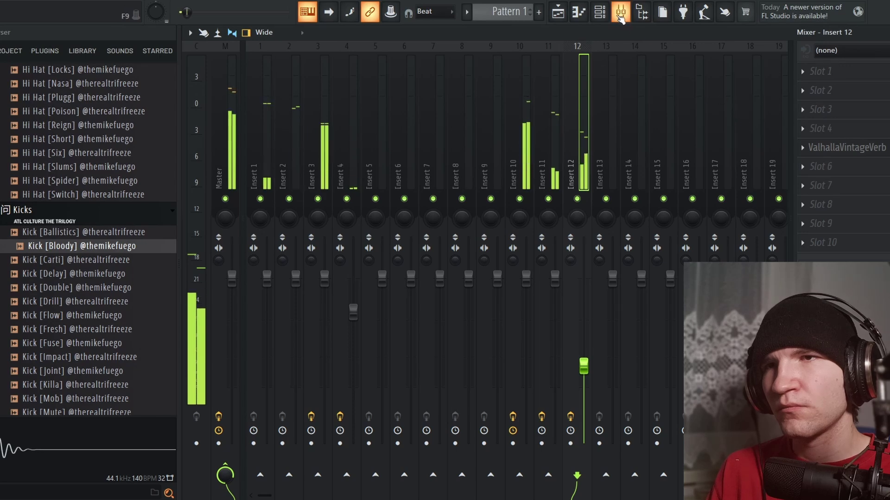
Step: Delete the G#5, B5 and both C#6 notes from the flute's piano roll, leaving the opening C#5
click(579, 13)
right_click(603, 245)
right_click(662, 189)
right_click(806, 212)
key(space)
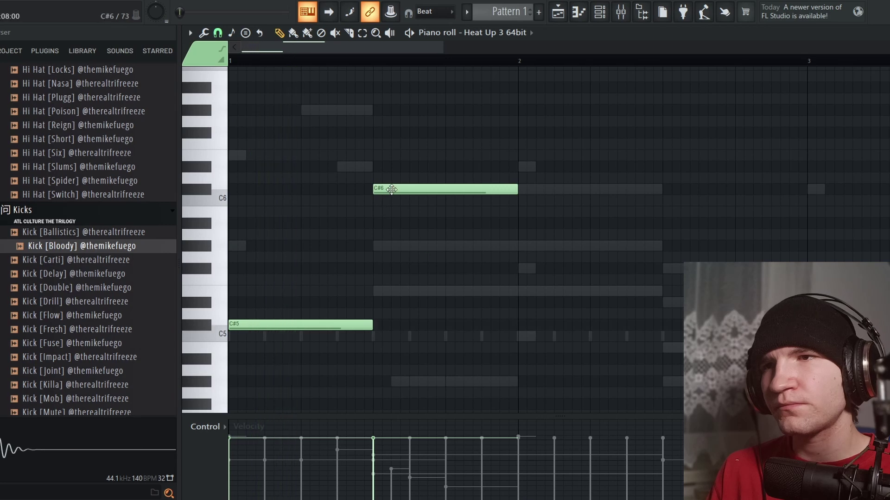
right_click(391, 189)
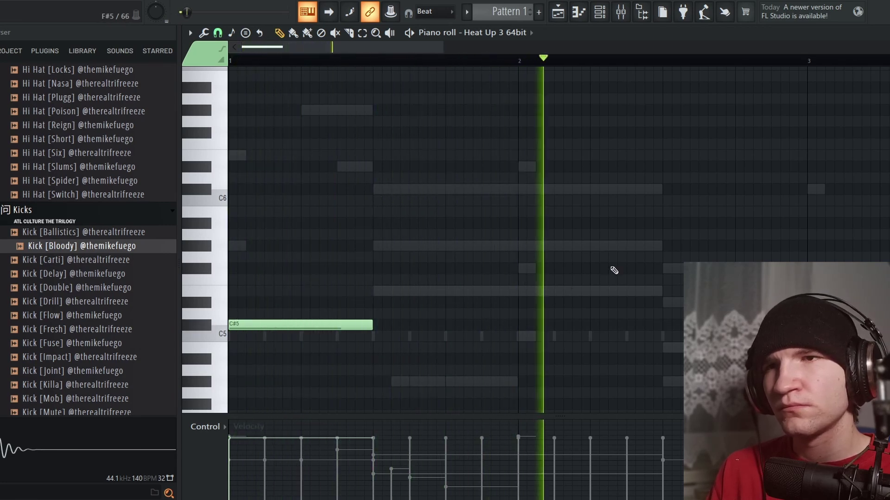
Step: Add a two-step C#6 on beat 2 of bar 2, followed directly by a two-step B5
key(space)
click(587, 186)
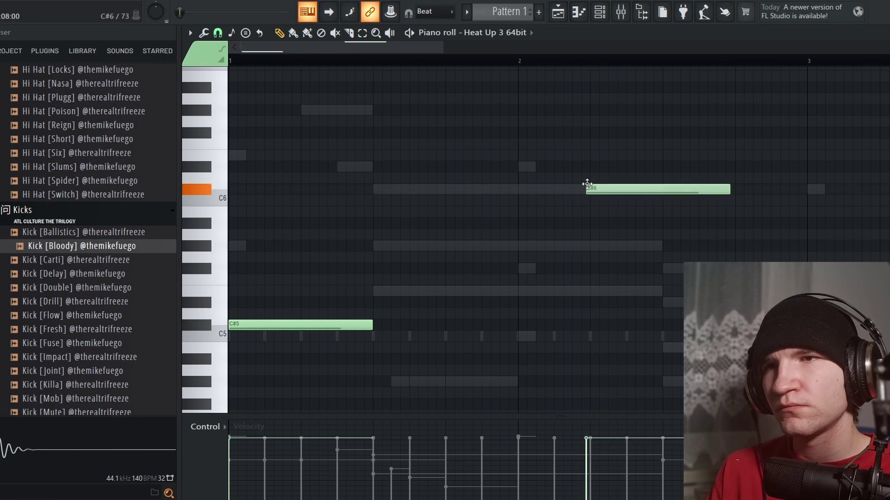
drag(587, 184, 593, 184)
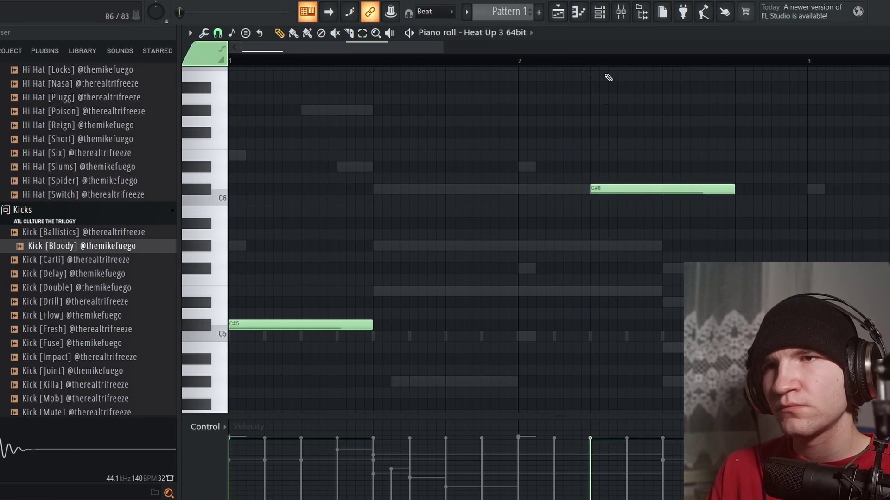
click(520, 64)
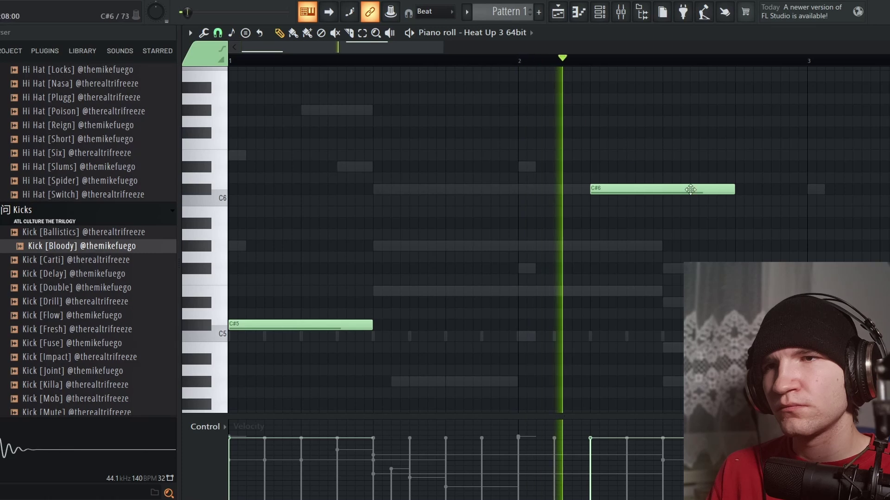
mouse_move(734, 190)
mouse_down()
mouse_move(625, 197)
mouse_move(625, 223)
mouse_move(627, 207)
mouse_up()
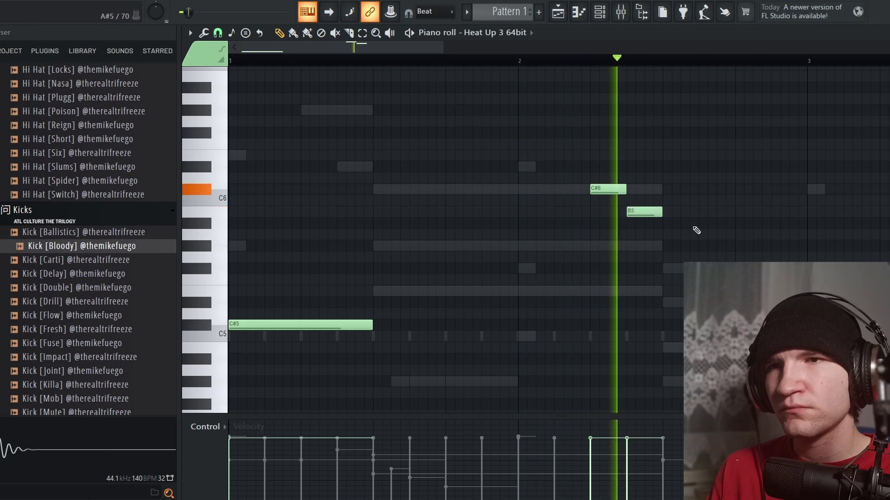
Step: Add a G#5 on beat 3 of bar 2, lengthen it to eight steps and play the melody back
key(space)
drag(664, 264, 665, 242)
key(space)
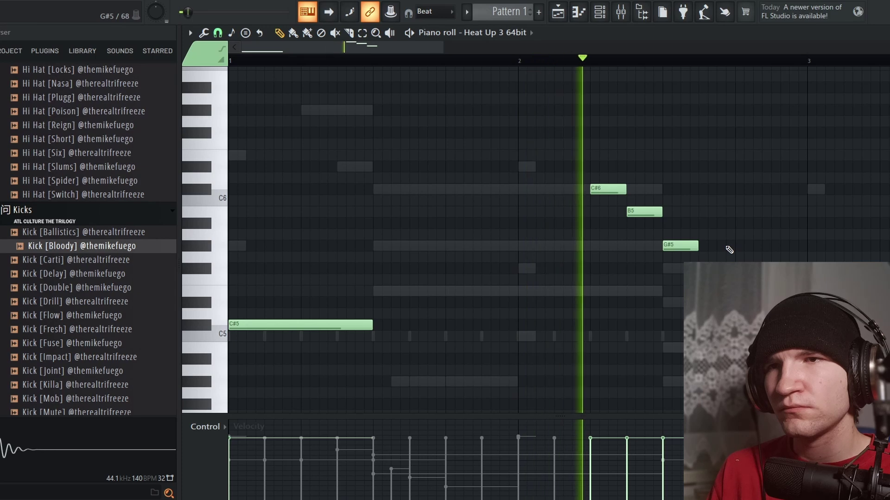
key(space)
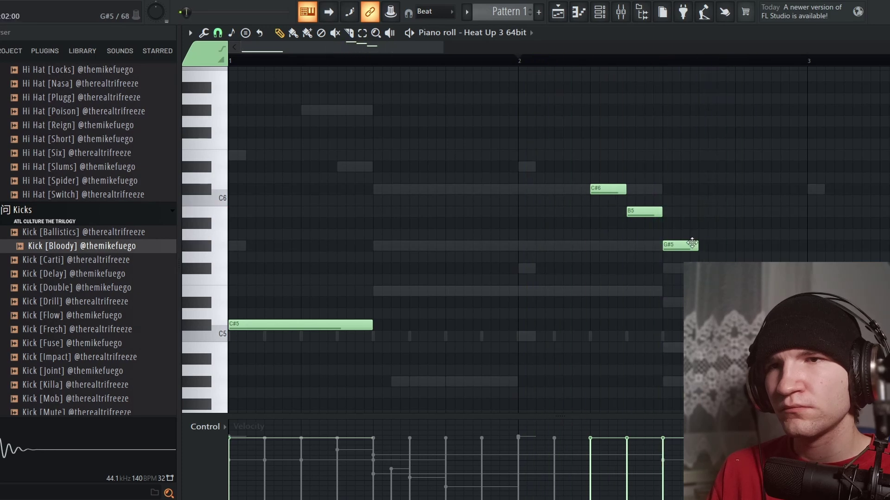
drag(759, 247, 806, 249)
key(space)
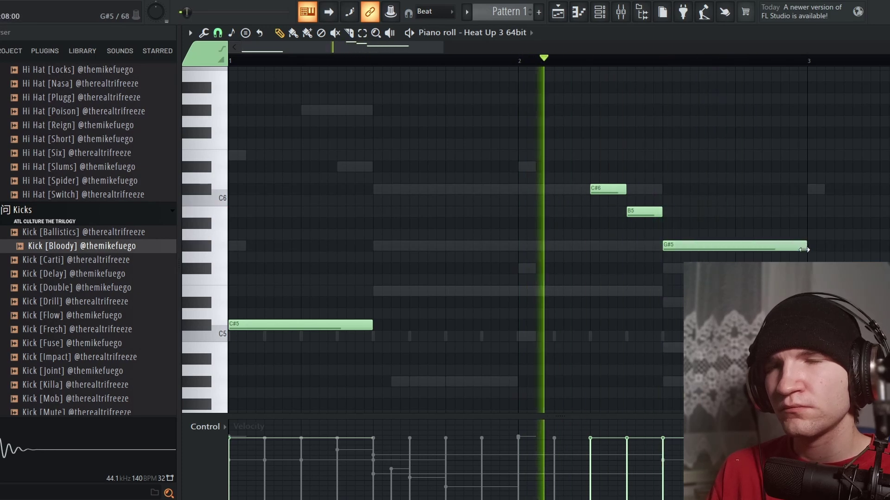
Step: Shorten the G#5 to four steps and add a four-step F#5 on beat 4 of bar 2
scroll(562, 257, down, 1)
scroll(709, 269, up, 3)
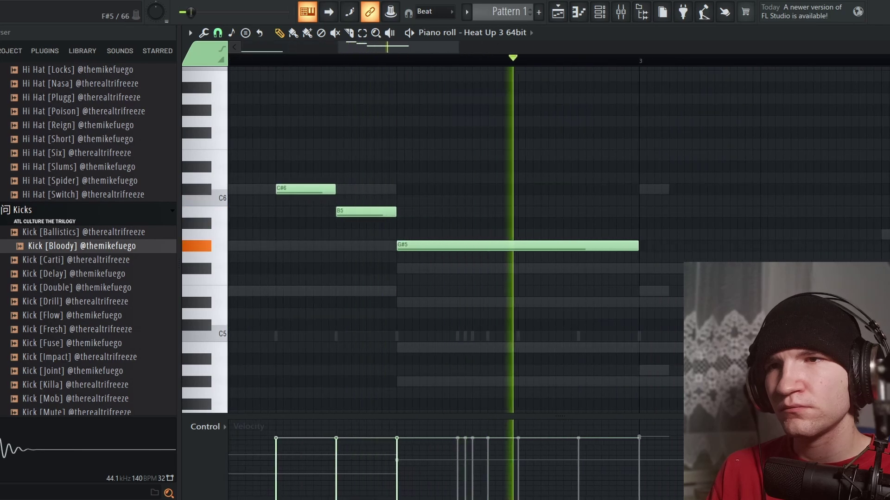
key(space)
drag(524, 247, 519, 252)
click(519, 267)
key(space)
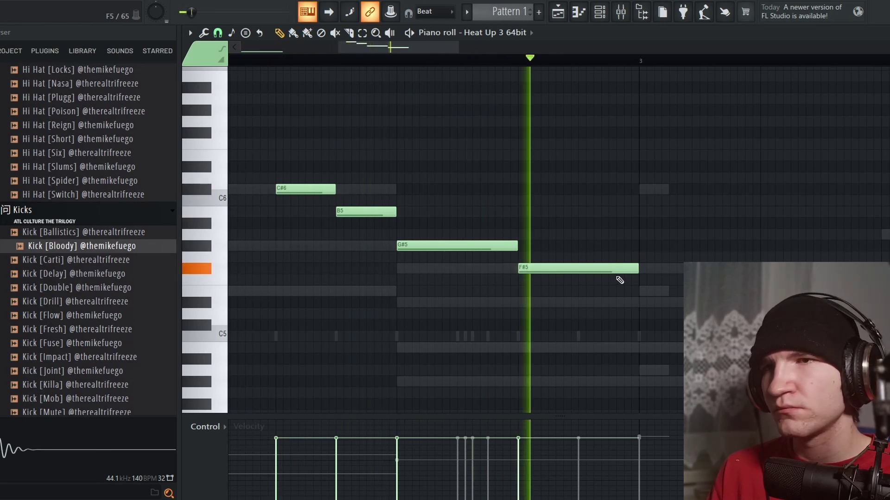
Step: Shift the F#5 one step past beat 4 and shorten it to three steps, ending at bar 3
key(space)
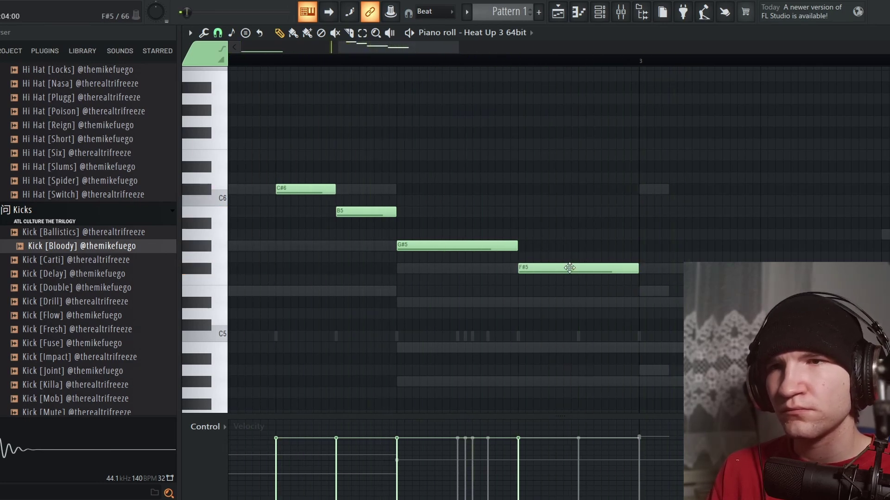
drag(569, 268, 630, 267)
key(space)
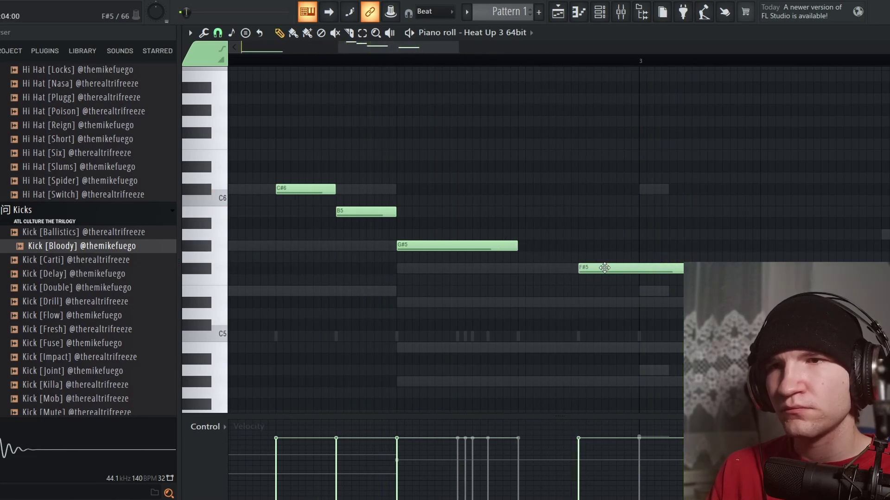
drag(605, 268, 576, 267)
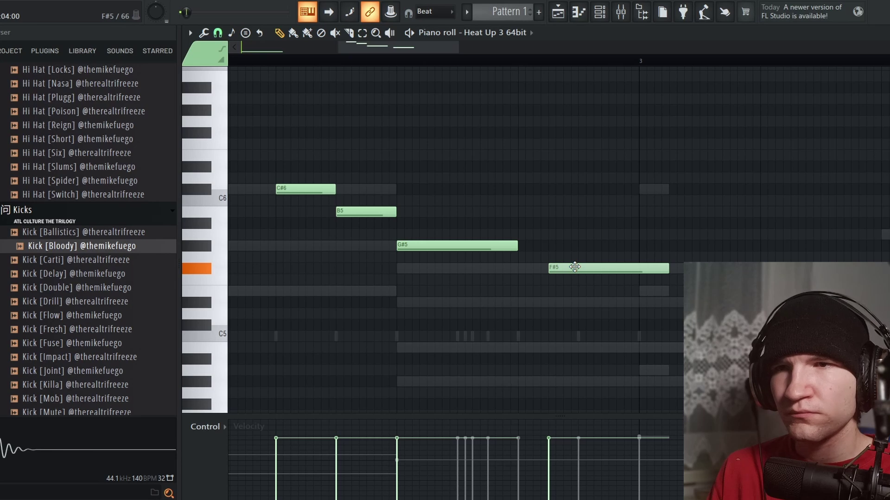
key(space)
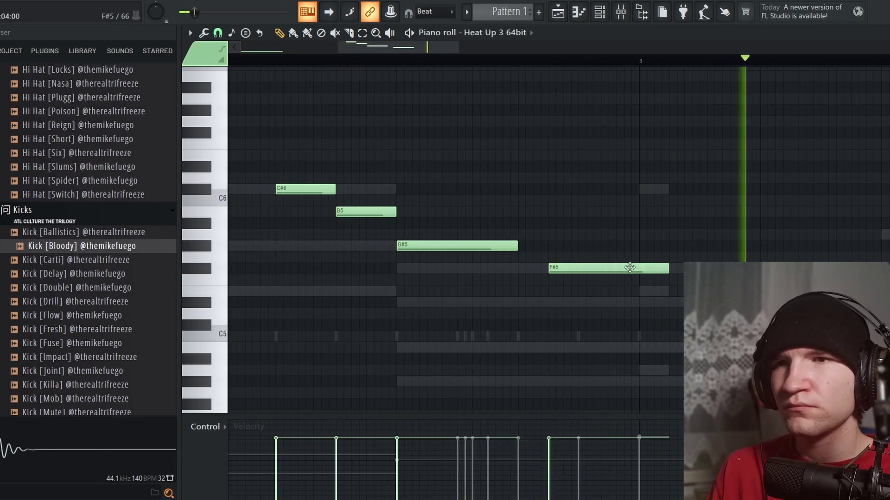
key(space)
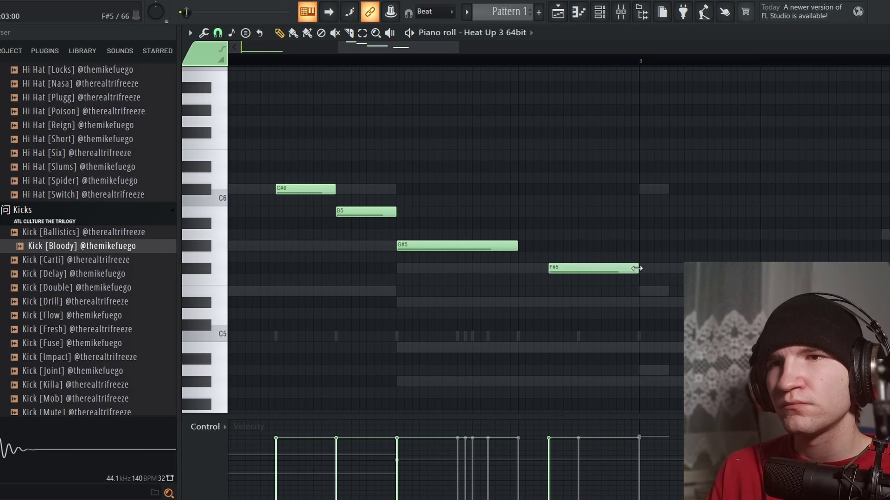
Step: Duplicate the whole two-bar flute phrase into bars 3 and 4 and play it back
scroll(704, 352, down, 4)
drag(705, 354, 232, 139)
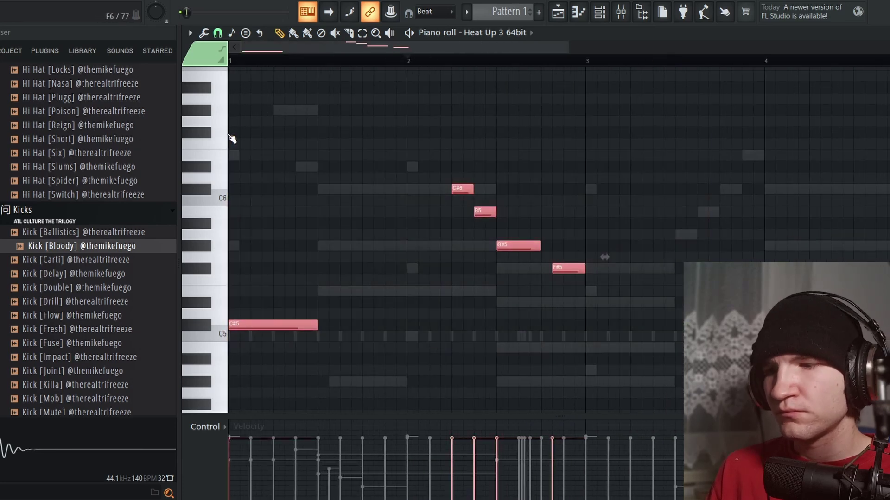
key(ctrl+b)
key(space)
ctrl+click(541, 182)
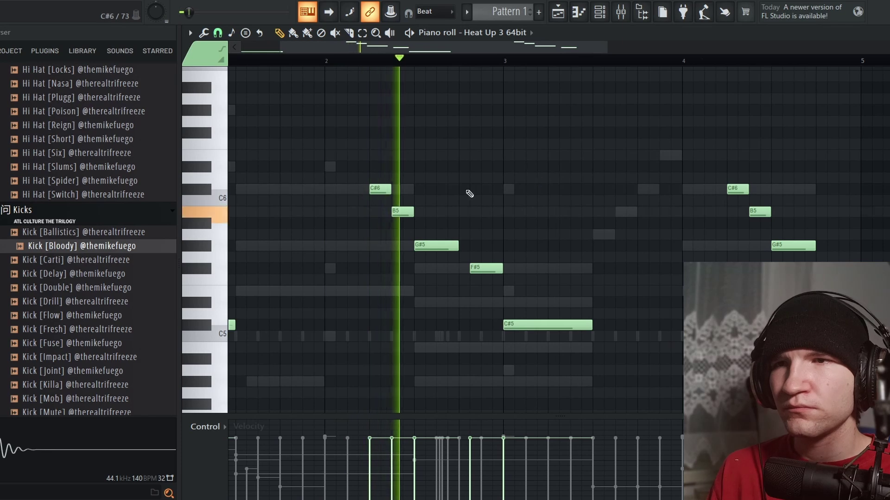
scroll(558, 200, up, 5)
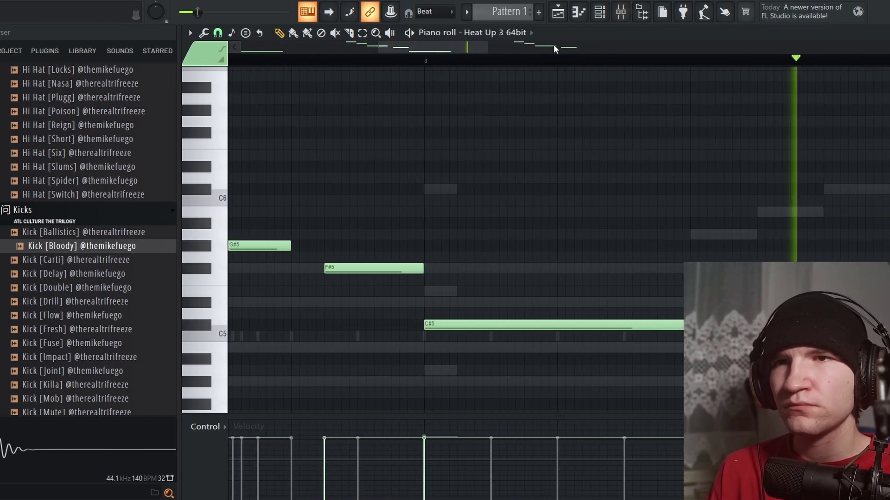
scroll(525, 113, down, 5)
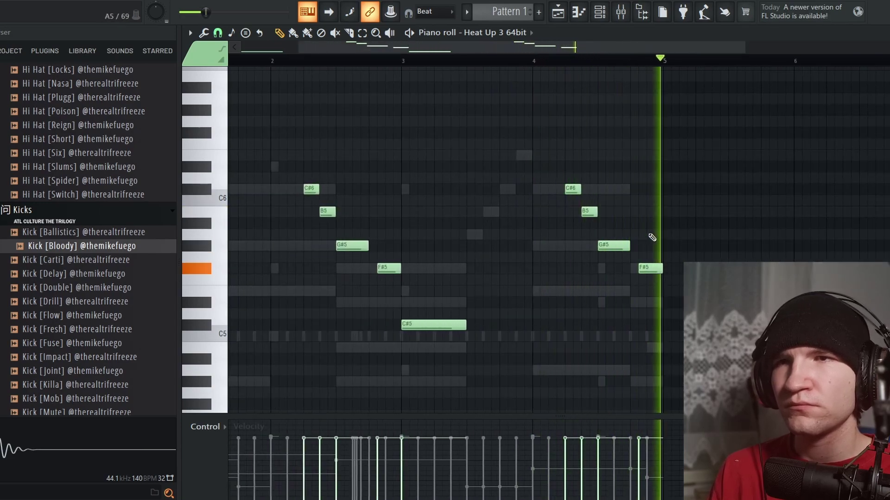
Step: Load FabFilter Pro-Q 3 into slot 3 of the Insert 12 mixer track
click(620, 11)
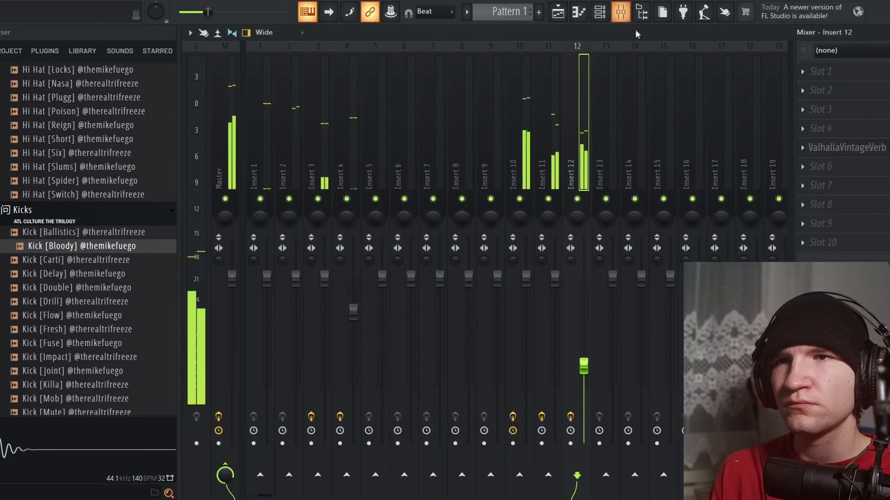
click(840, 108)
click(463, 10)
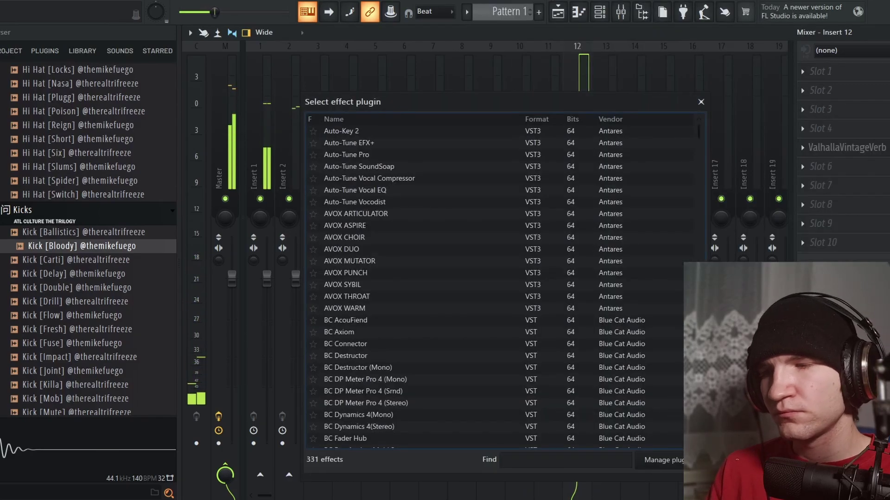
text(eq)
double_click(365, 308)
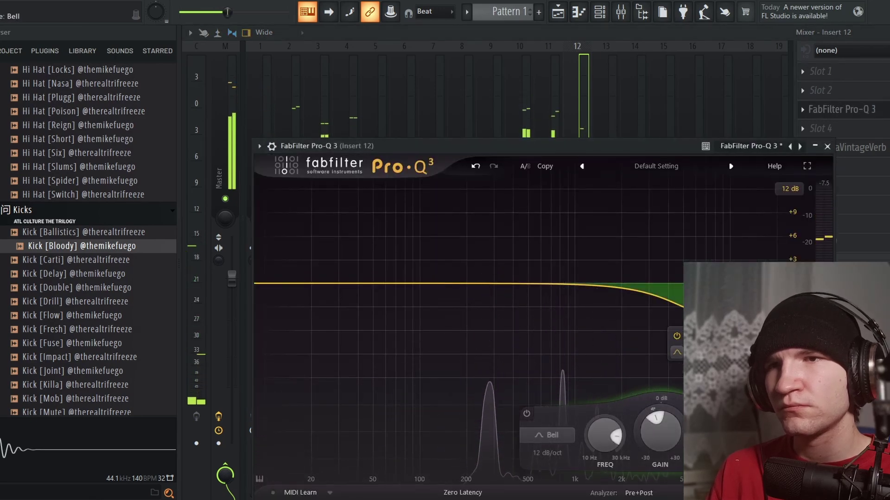
Step: Turn the Pro-Q 3 band into a 96 dB/oct High Cut at about 1500 Hz with Q about 0.64
click(680, 357)
click(704, 398)
scroll(700, 264, up, 8)
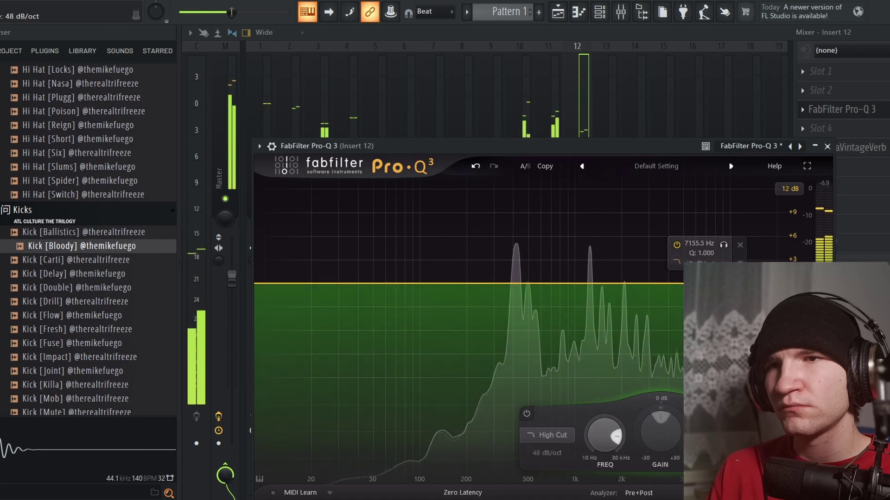
drag(707, 283, 589, 306)
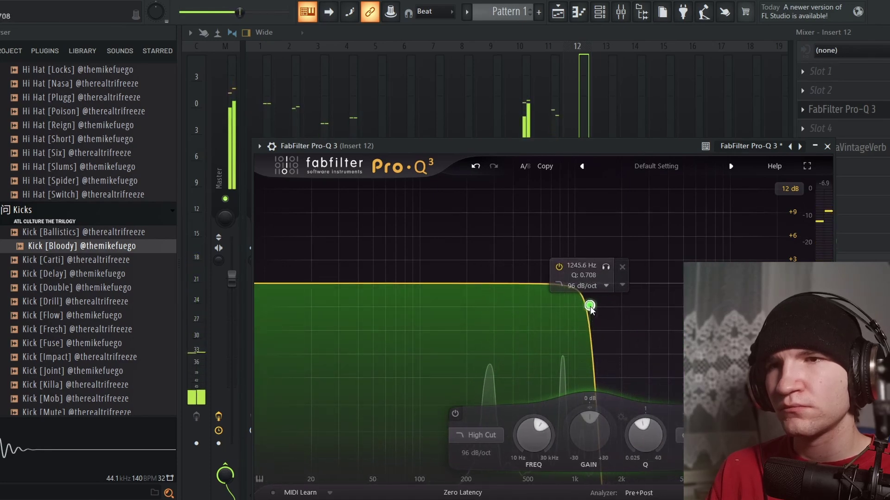
drag(589, 307, 602, 314)
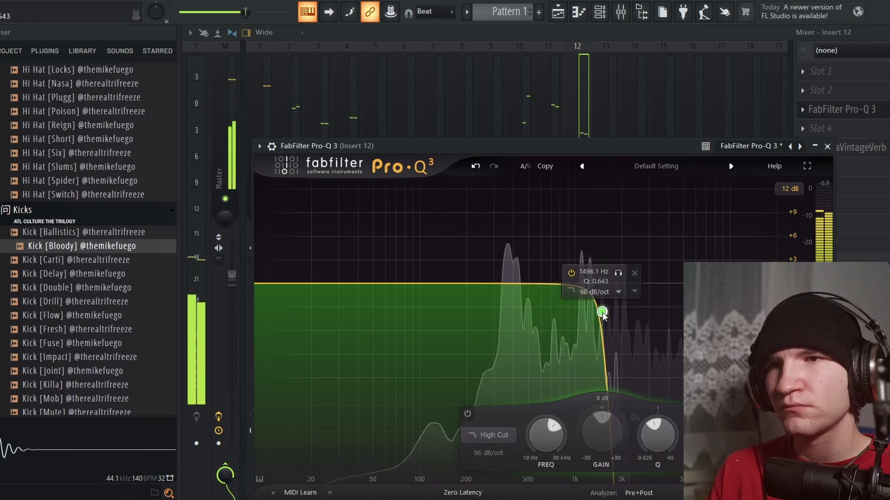
click(827, 147)
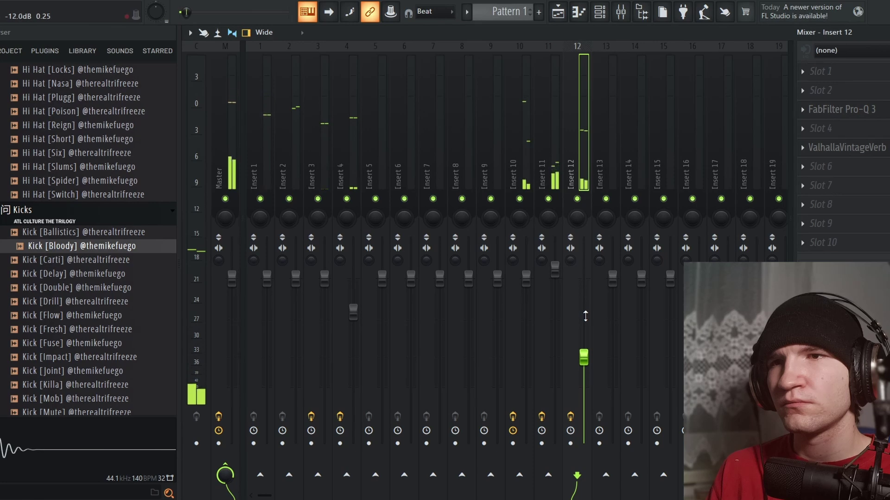
Step: Raise the Insert 12 fader to bring the filtered flute up in the mix
scroll(581, 310, down, 4)
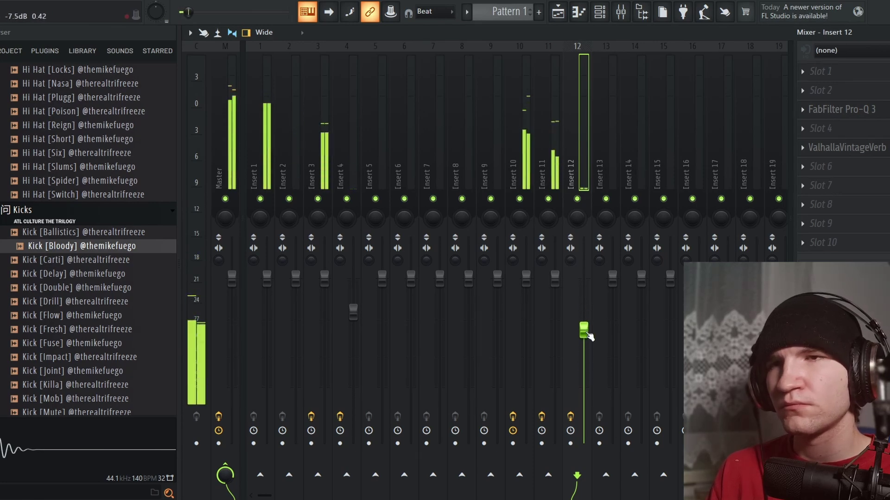
scroll(583, 330, down, 2)
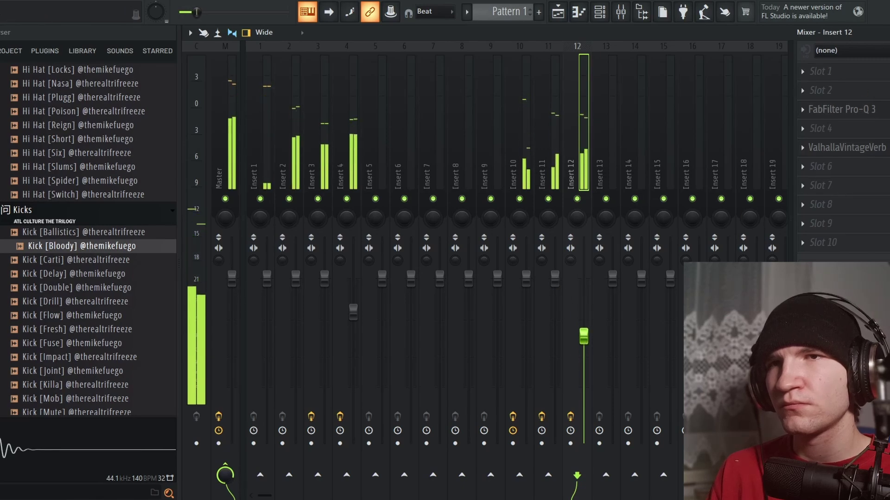
Step: Set the flute's ValhallaVintageVerb mix to 86% and lower the Insert 12 fader slightly
click(859, 145)
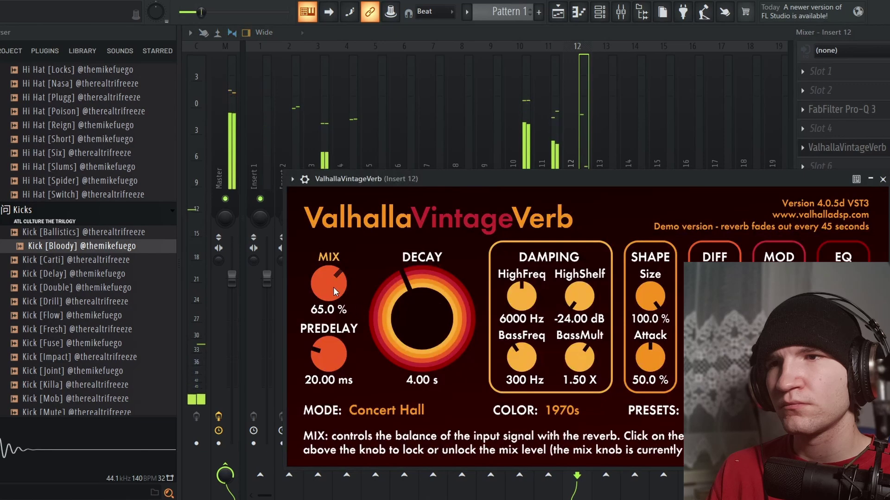
scroll(338, 277, up, 5)
scroll(338, 276, up, 3)
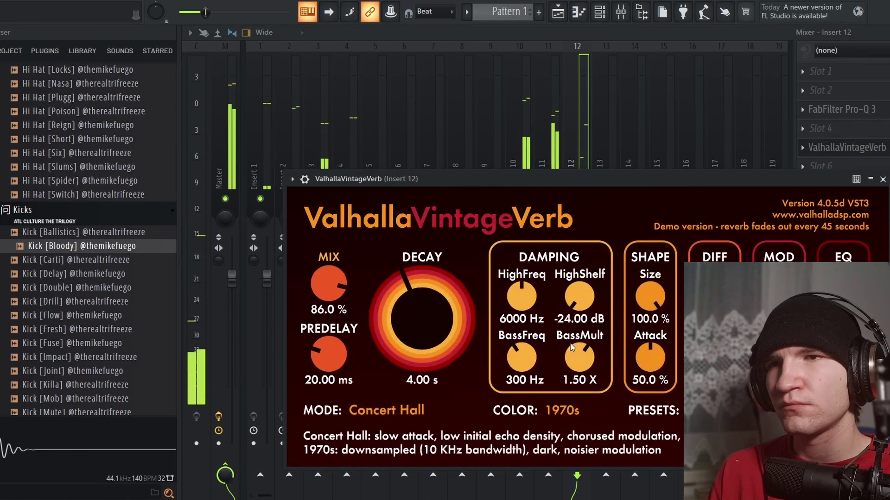
click(883, 179)
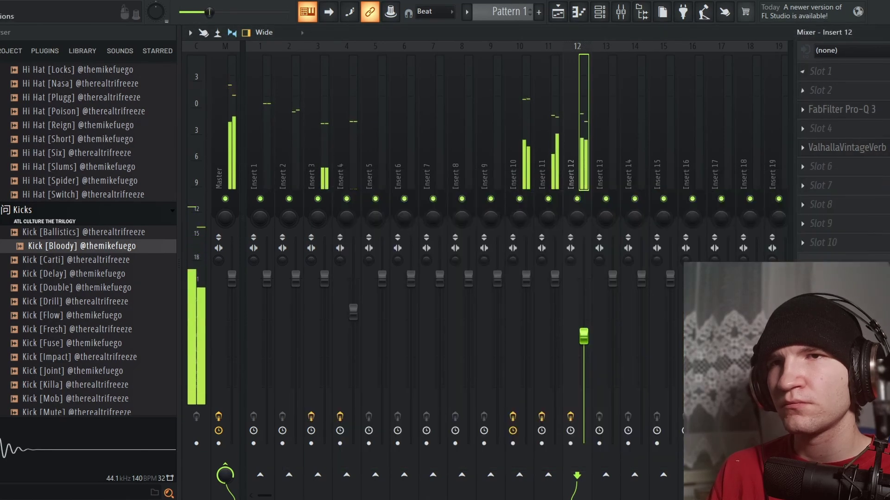
scroll(584, 319, down, 1)
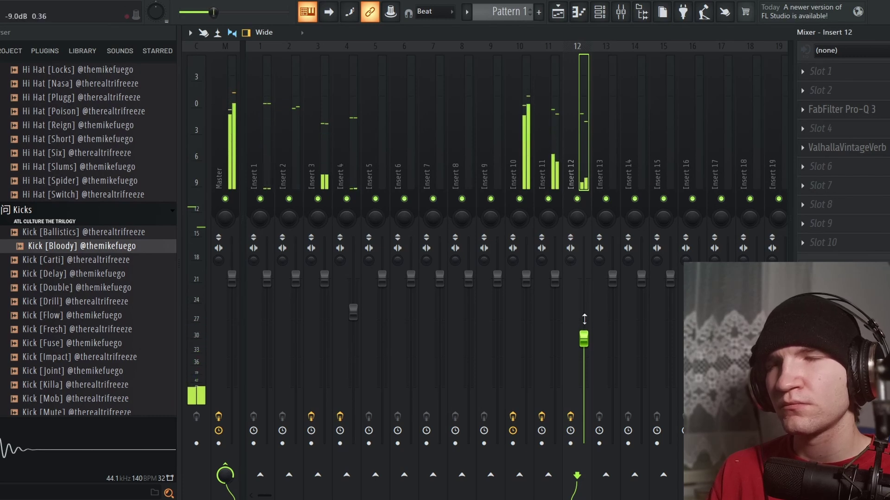
scroll(584, 319, down, 1)
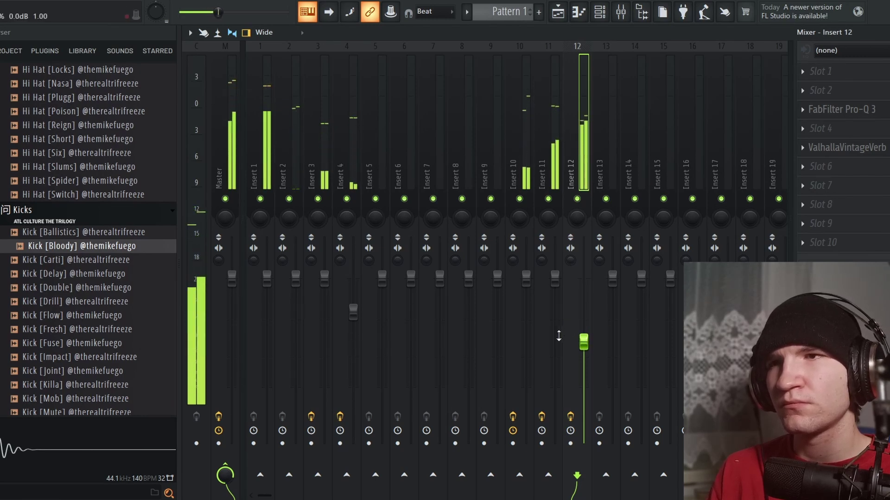
Step: Add an Analog Lab V instrument channel to the channel rack
click(599, 12)
click(288, 302)
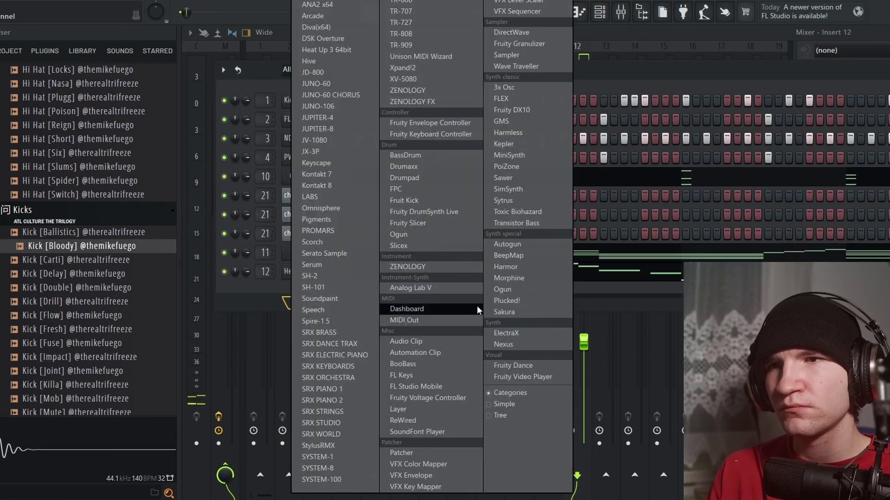
click(437, 288)
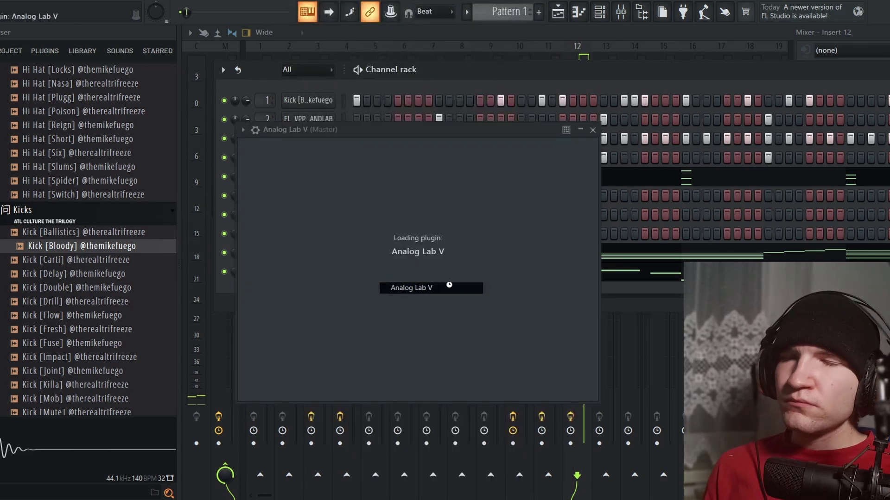
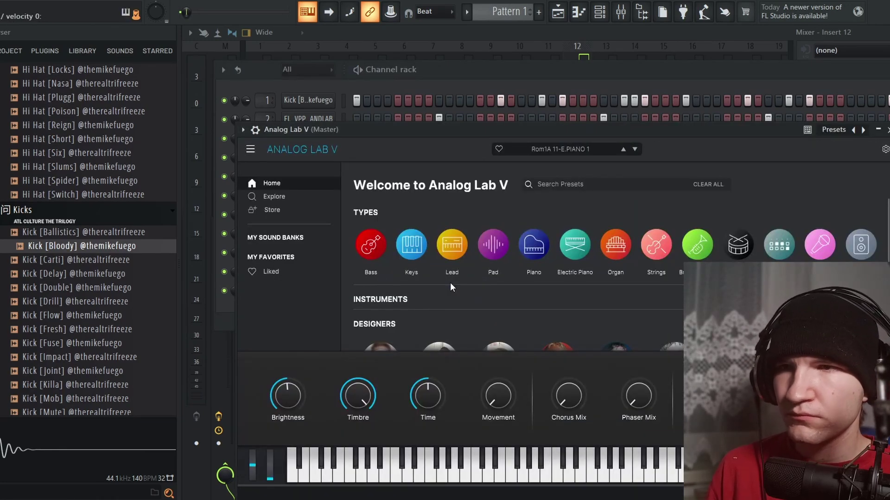
Step: Filter the Analog Lab V presets to the Bass type and audition 3 Osc Fat, 2 Sharp, 3osc and 80's Dirty Slap
click(375, 247)
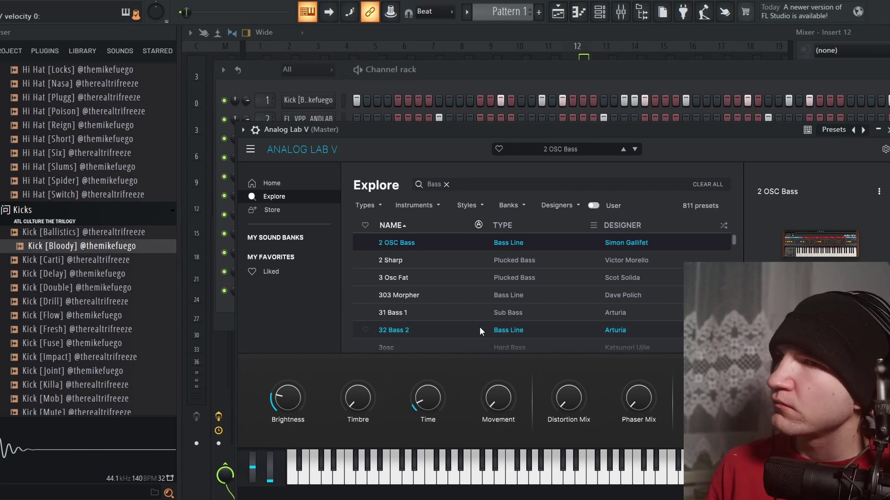
click(485, 279)
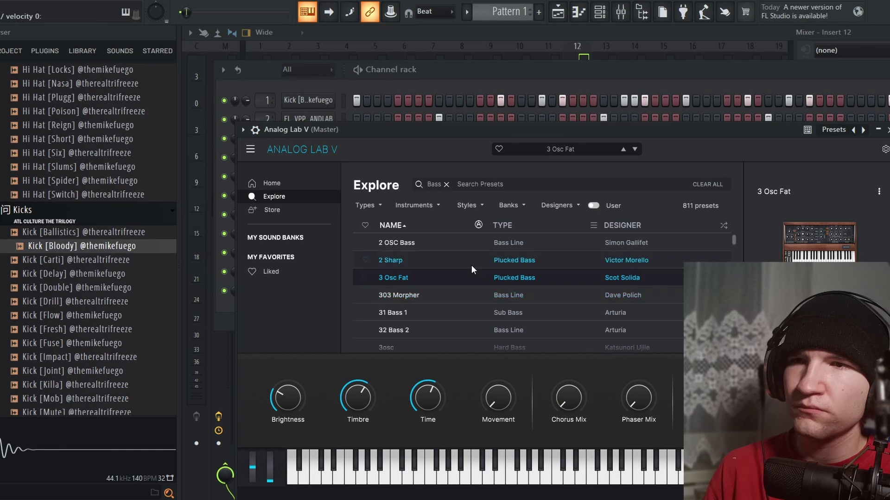
click(472, 264)
scroll(501, 313, down, 3)
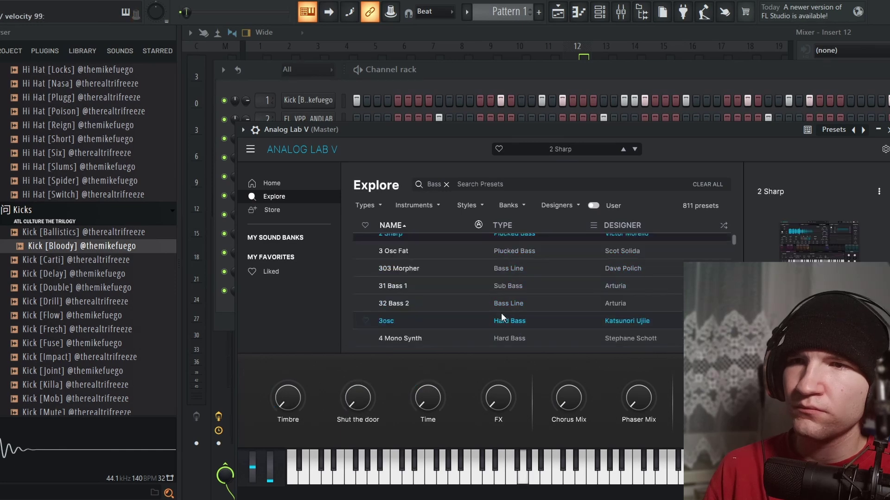
click(492, 292)
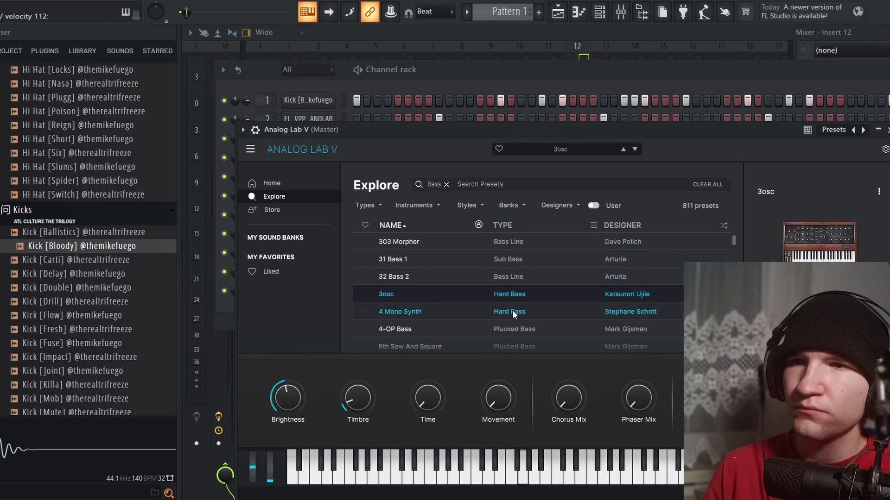
scroll(500, 315, down, 3)
scroll(485, 325, down, 1)
click(486, 325)
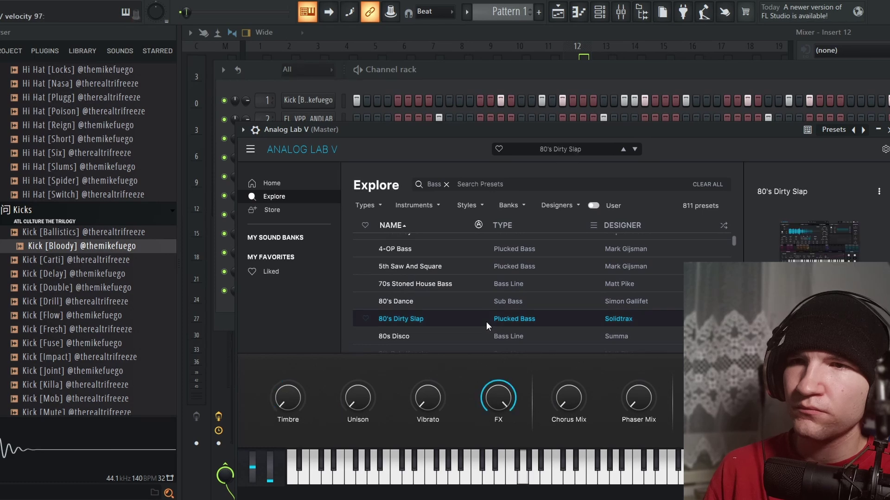
Step: Audition more Analog Lab V bass presets further down the list, including Acidet and Antidote
scroll(485, 326, down, 5)
click(486, 325)
scroll(486, 322, down, 5)
click(486, 323)
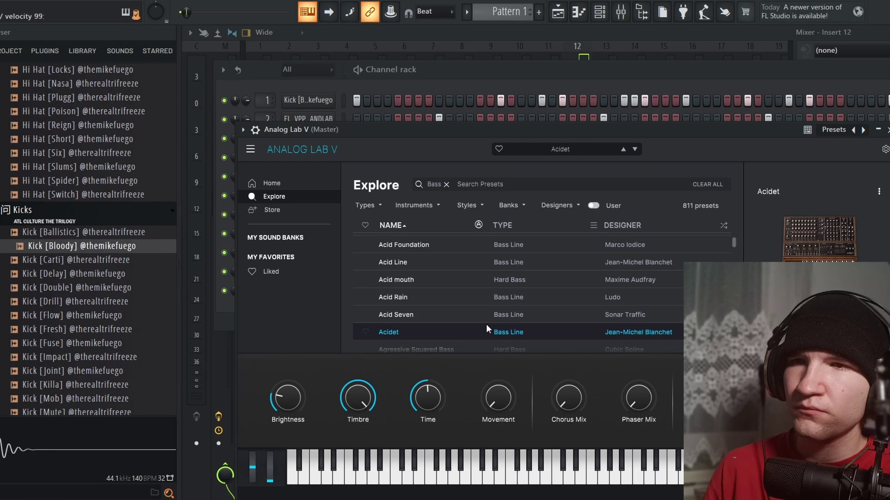
scroll(485, 324, down, 5)
click(485, 324)
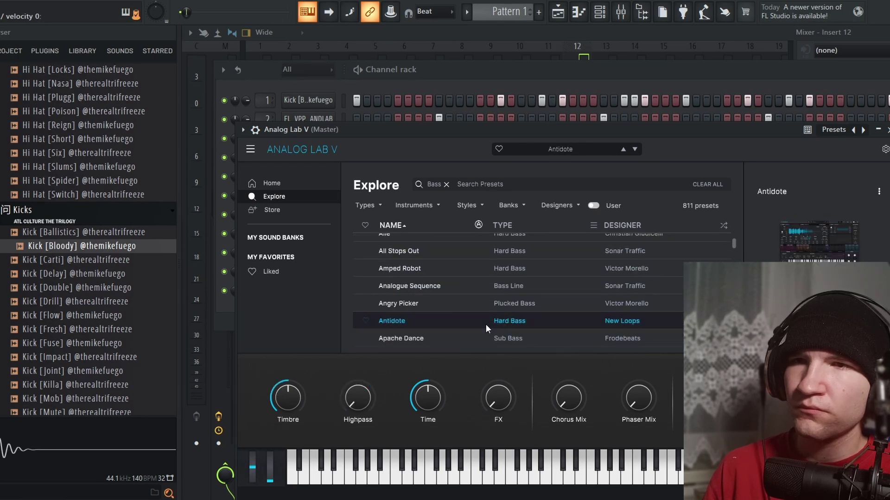
scroll(485, 325, down, 5)
Step: Audition the Jovian Sphere, Jun Dubstep and Kalimba Tree bass presets and close Analog Lab V
drag(734, 247, 733, 289)
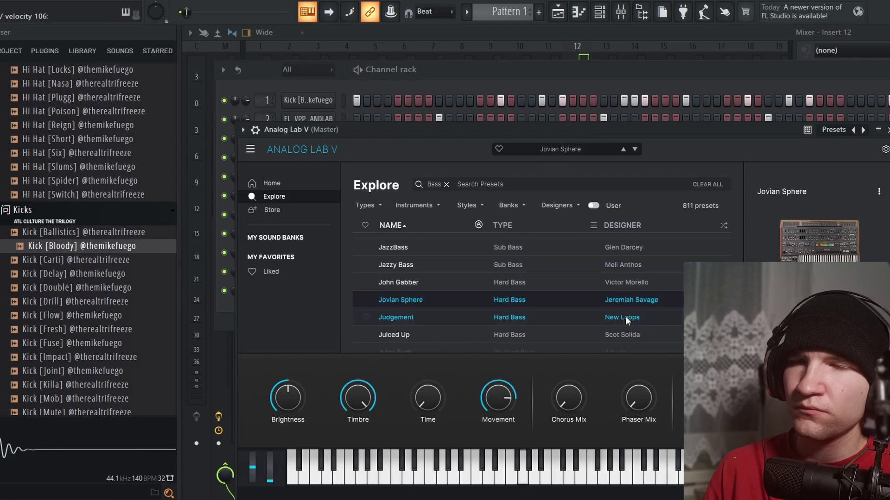
scroll(584, 308, down, 4)
click(554, 305)
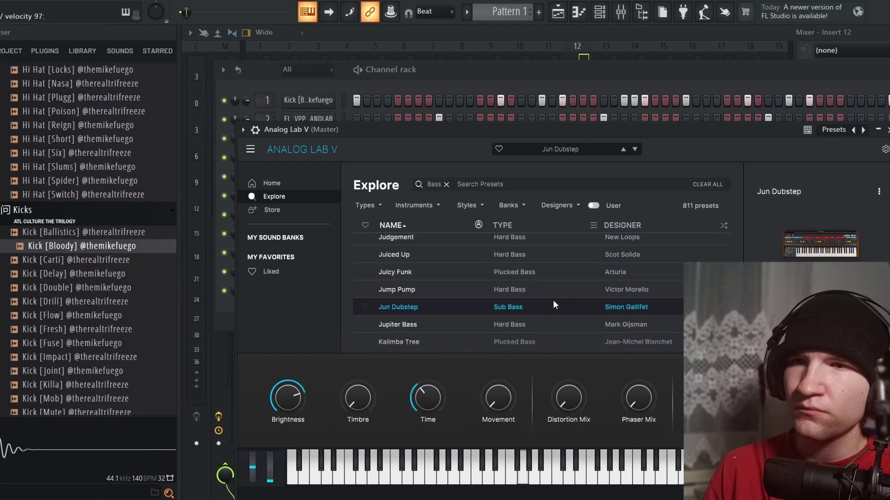
click(555, 338)
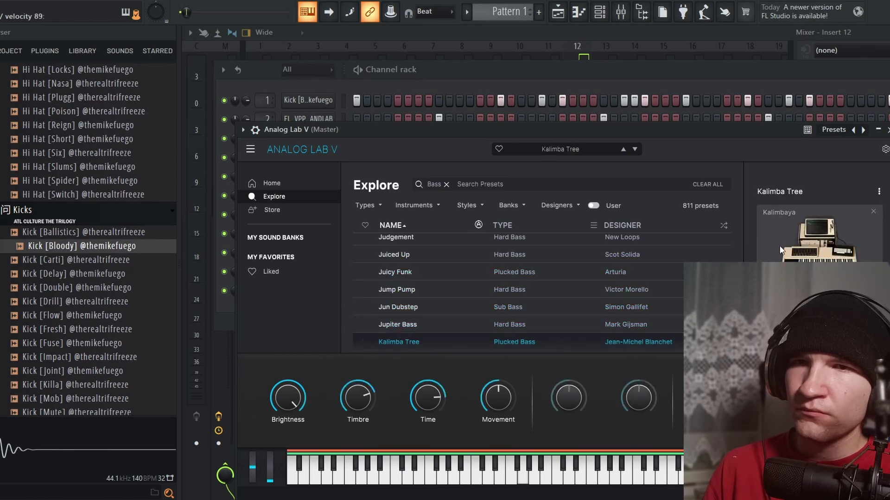
key(Escape)
Step: Replace the Analog Lab V channel with a second Heat Up 3 64bit instrument
right_click(315, 296)
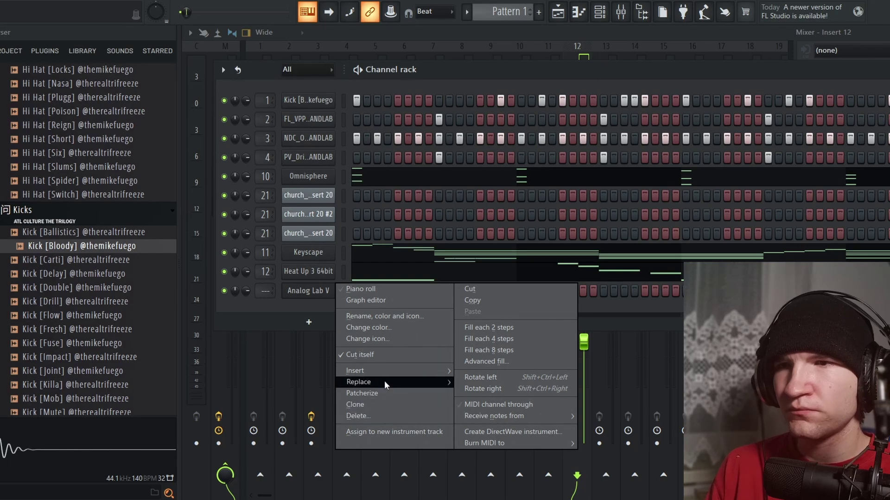
mouse_move(382, 377)
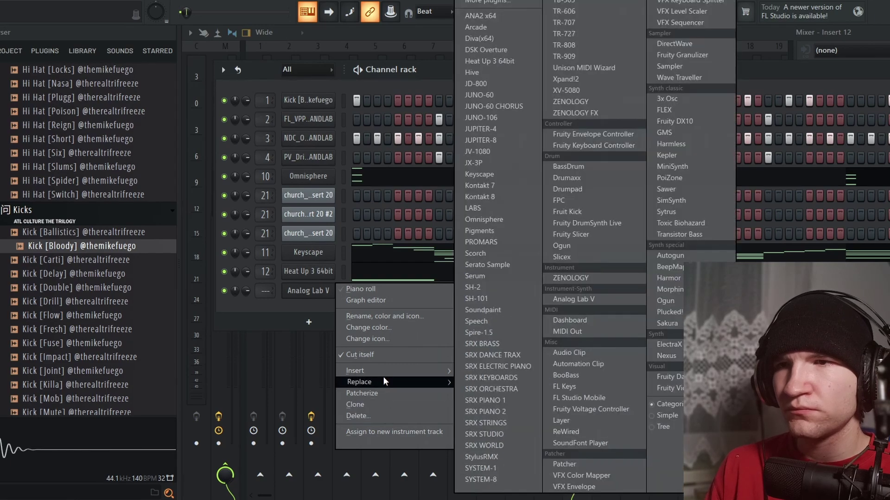
click(513, 66)
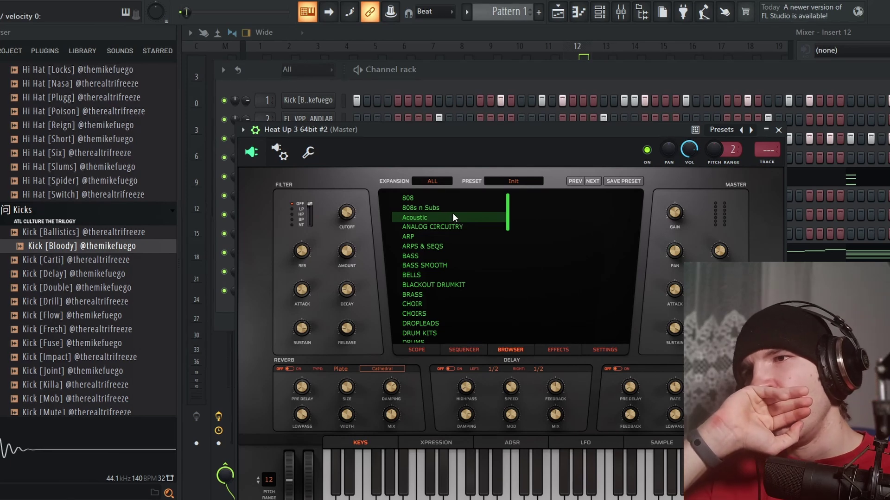
Step: Audition presets in Heat Up 3's BASS category, including 6IXXX SLIDE [NORTH] and 8BIT GROWL [GRIME], and load ACOUSTIC 01
click(429, 254)
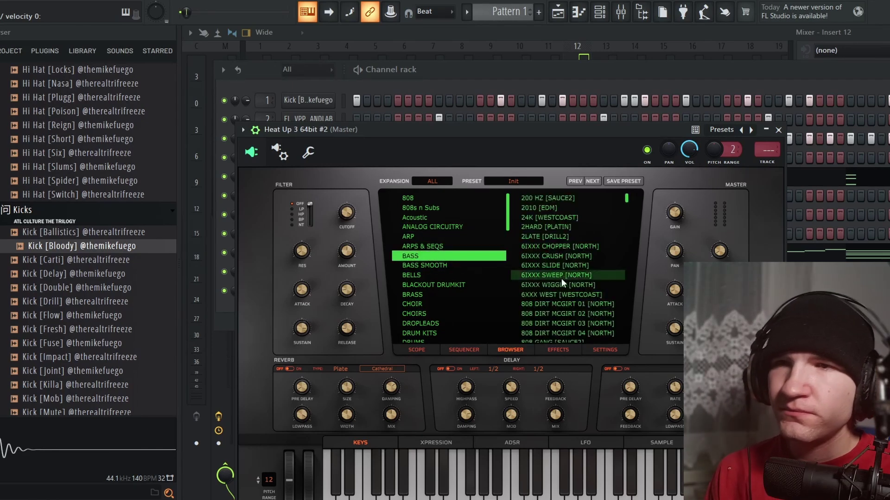
click(581, 266)
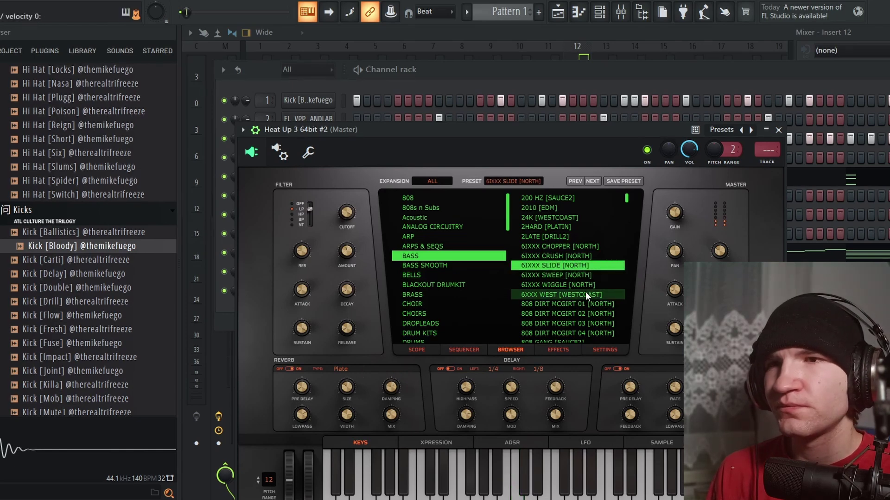
click(569, 303)
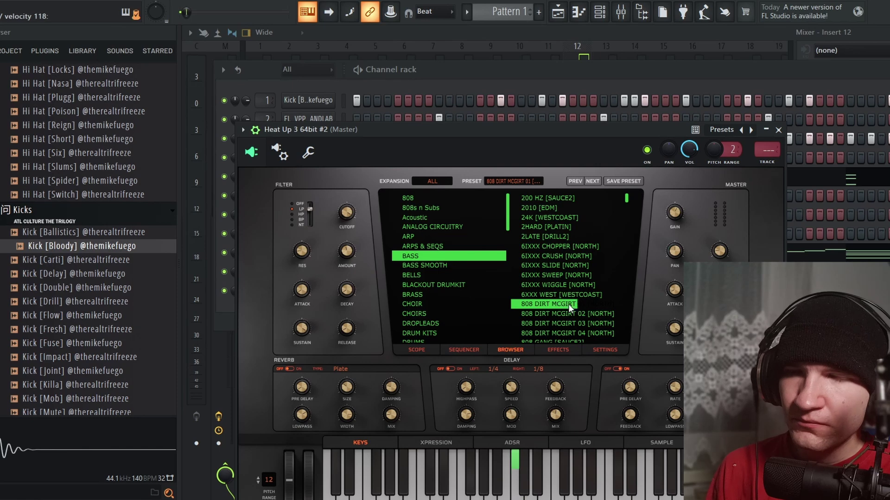
scroll(577, 299, down, 5)
click(577, 292)
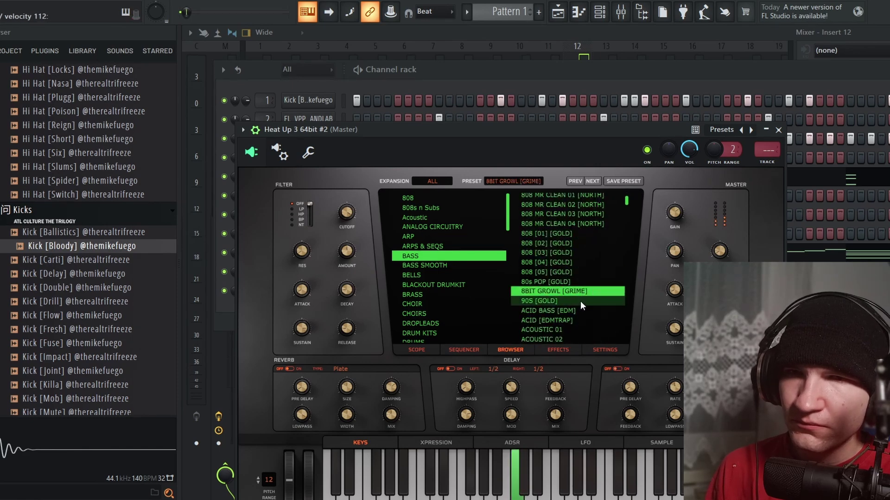
scroll(578, 311, down, 5)
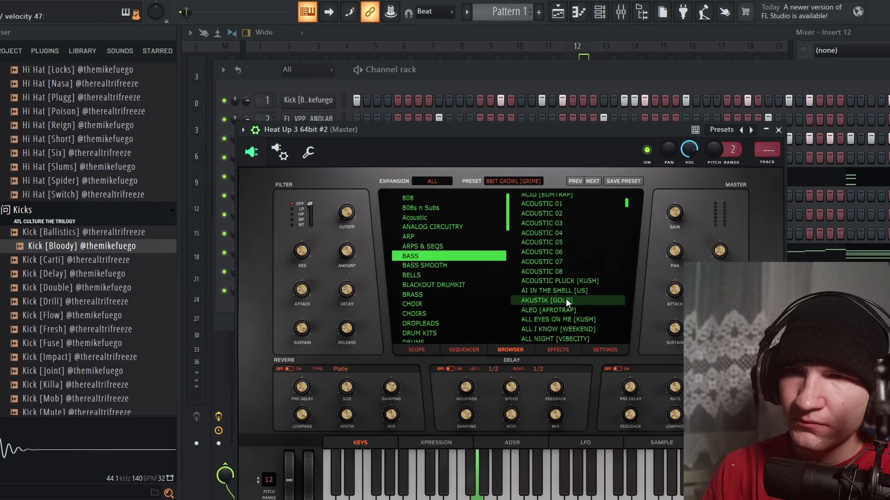
click(556, 245)
scroll(555, 252, up, 1)
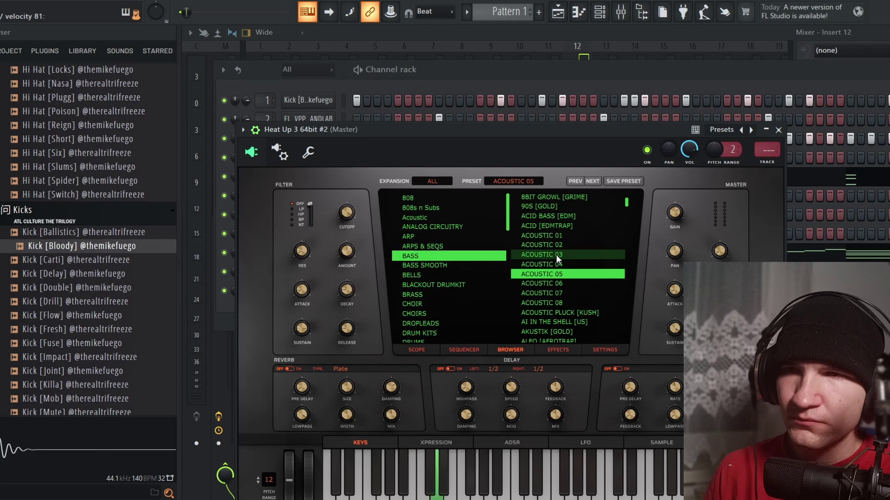
click(553, 238)
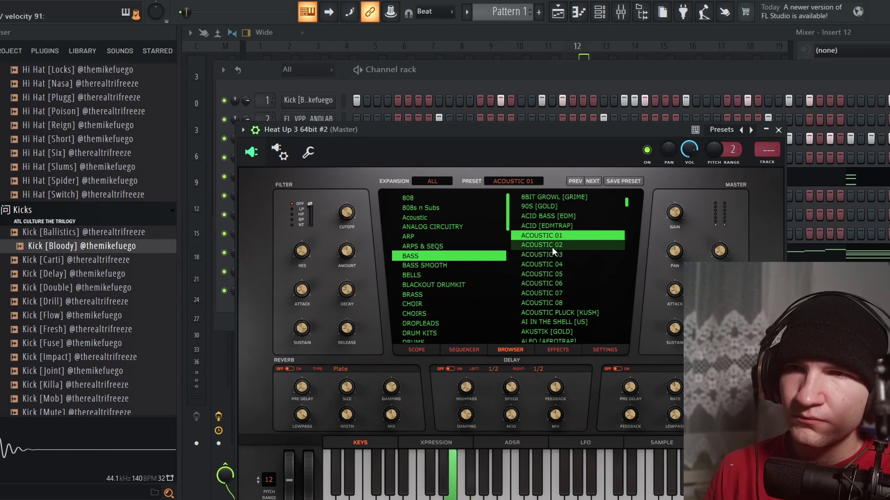
click(778, 131)
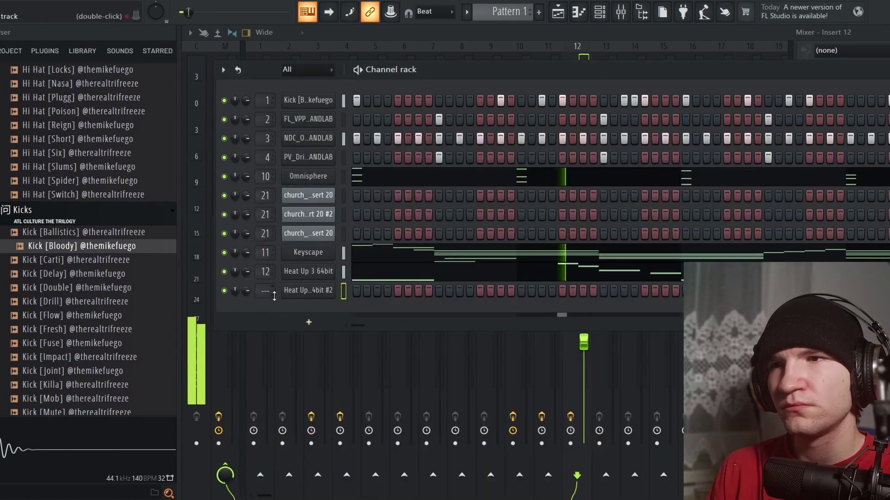
Step: Route the Heat Up 3 64bit #2 channel to mixer Insert 13
key(space)
key(space)
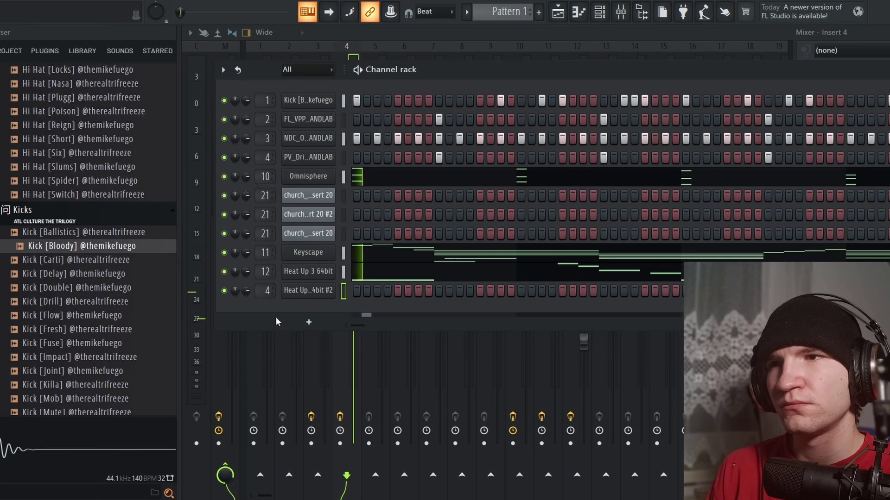
scroll(266, 291, up, 5)
scroll(267, 291, up, 5)
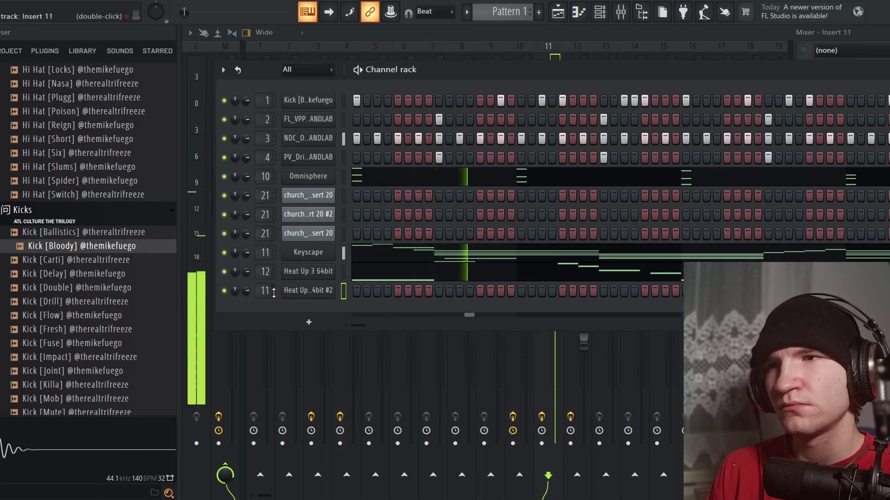
scroll(273, 292, down, 1)
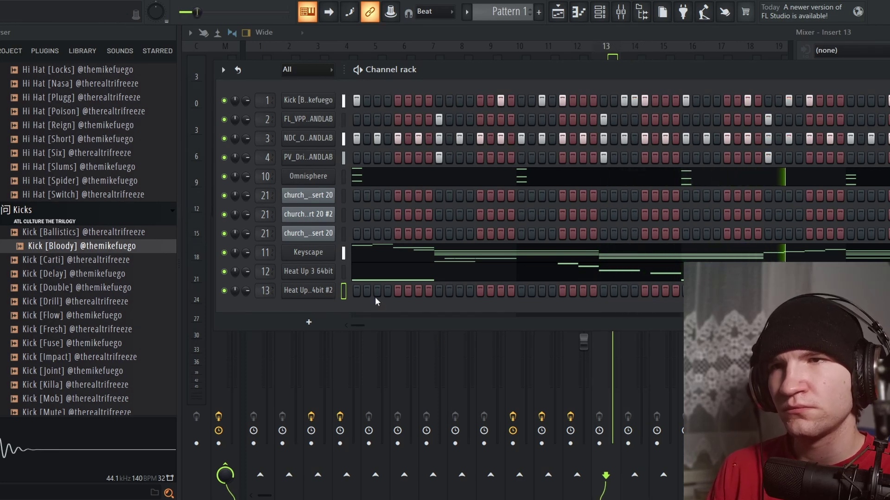
Step: Open the piano roll of Heat Up 3 64bit #2 and place two consecutive one-step C#5 notes at the start of bar 1
right_click(328, 299)
click(330, 292)
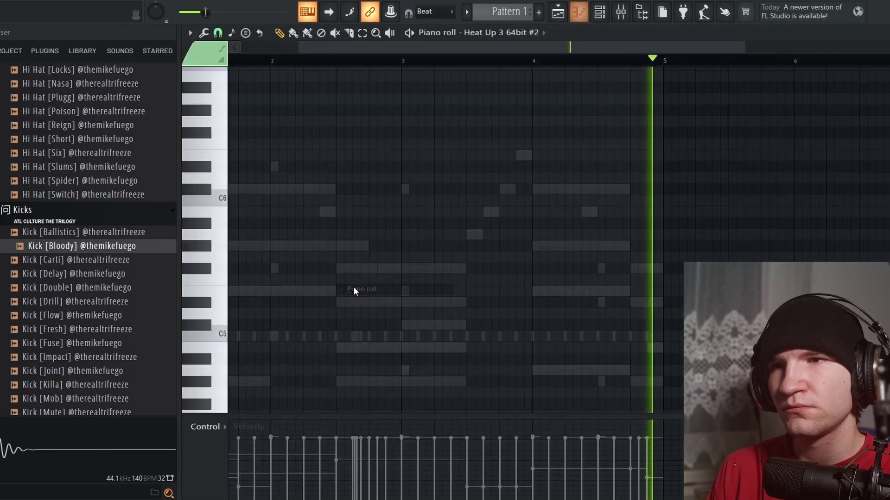
scroll(302, 303, down, 5)
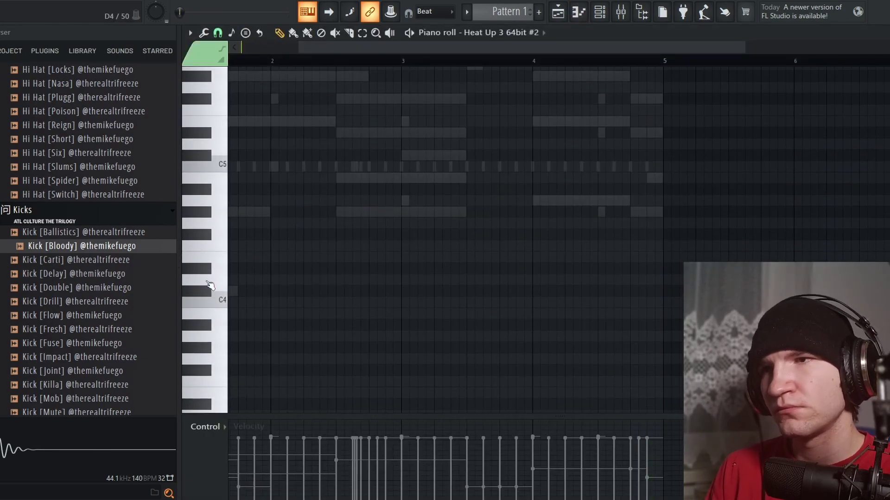
scroll(210, 285, up, 2)
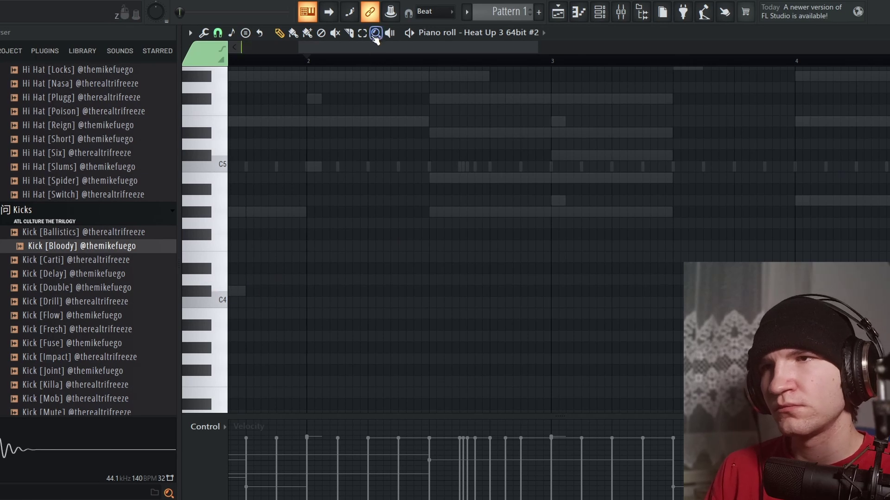
drag(374, 47, 251, 54)
scroll(204, 286, up, 2)
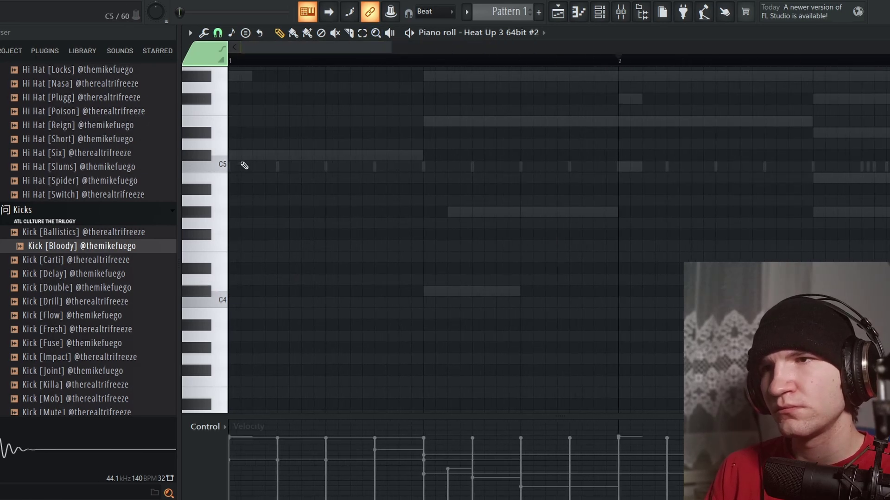
click(234, 156)
drag(263, 157, 250, 157)
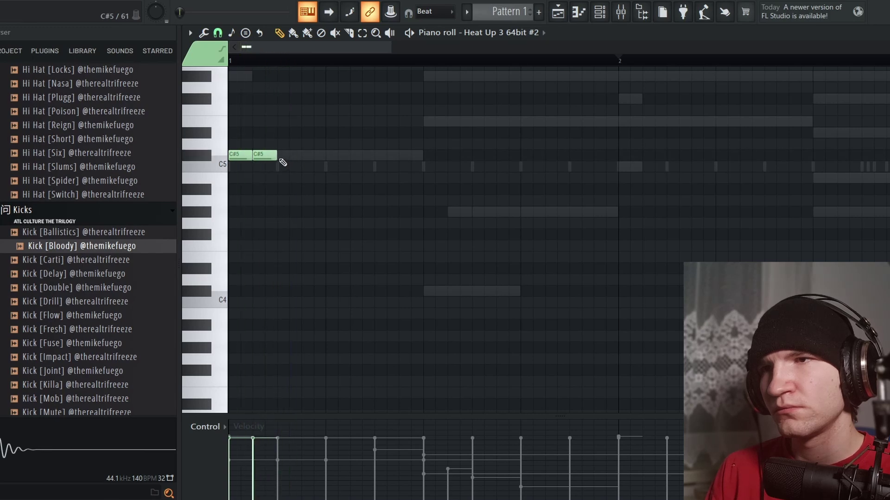
Step: Add a C#5 note directly after the two short ones, extended to one beat long
key(space)
key(space)
key(space)
drag(297, 154, 369, 166)
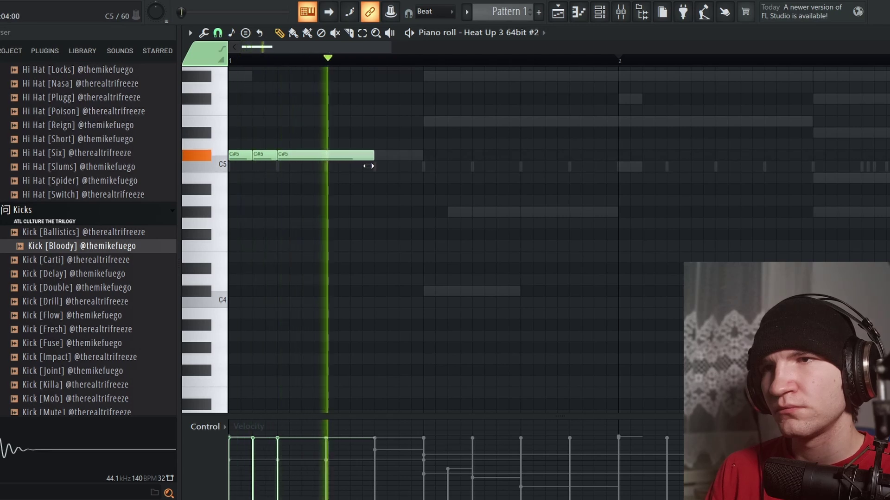
Step: Place a one-beat A5 note at the middle of bar 1
scroll(463, 179, up, 2)
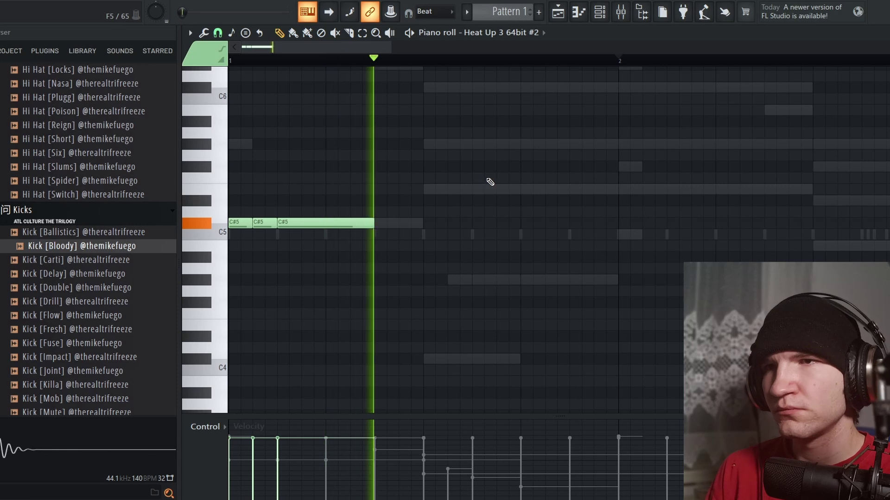
key(space)
click(426, 133)
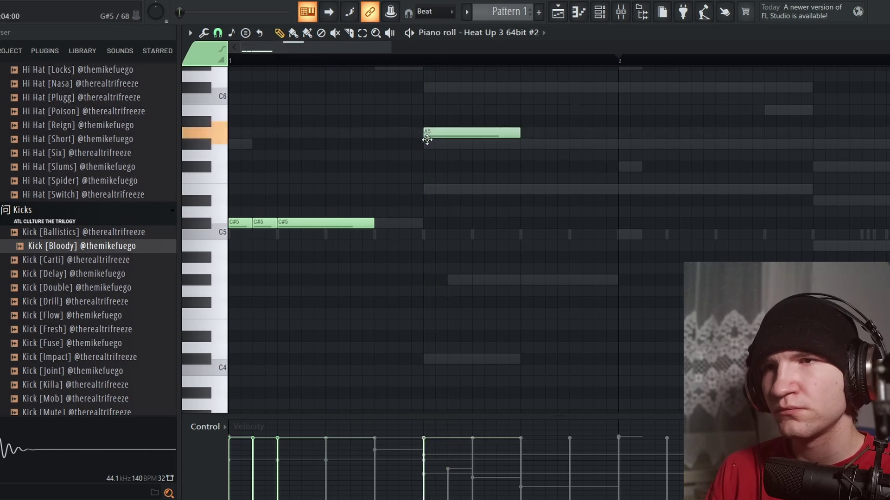
Step: Lower the A5 note in the middle of bar 1 to G#5, halve its length, and play back the result
drag(426, 139, 433, 149)
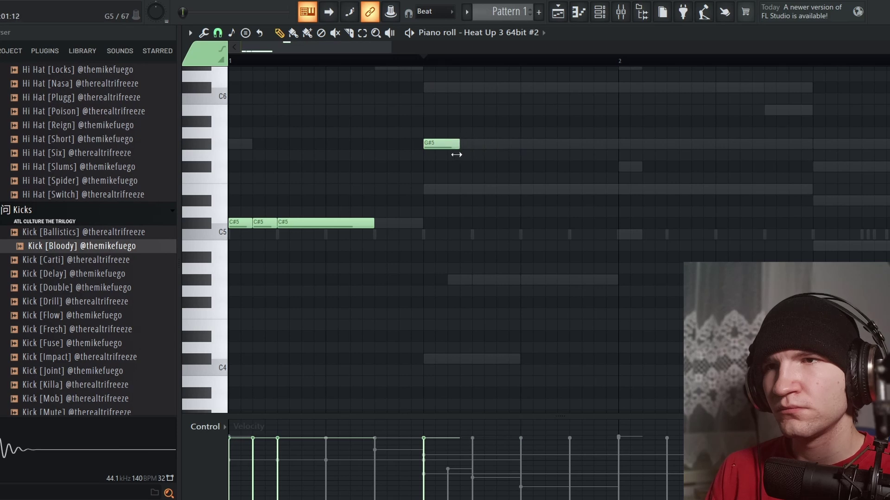
key(space)
key(space)
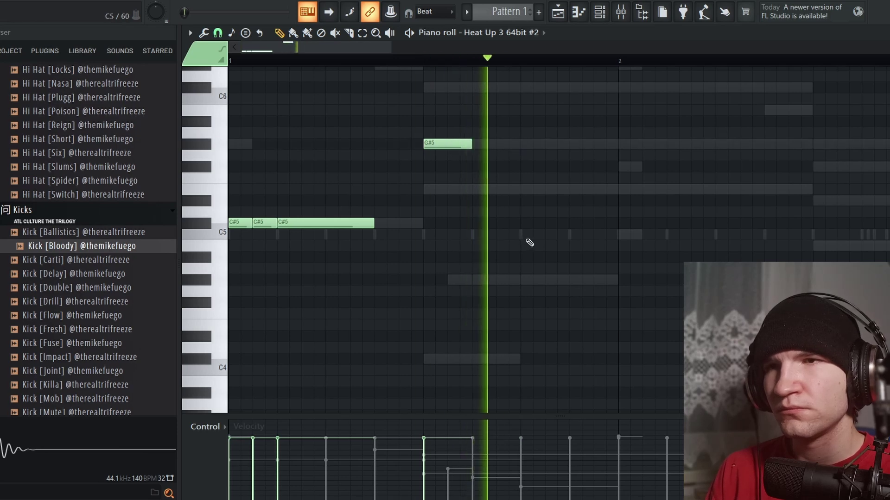
Step: Add an F#5 note two steps long directly after the G#5 note and listen to the phrase
click(480, 189)
drag(478, 183, 472, 158)
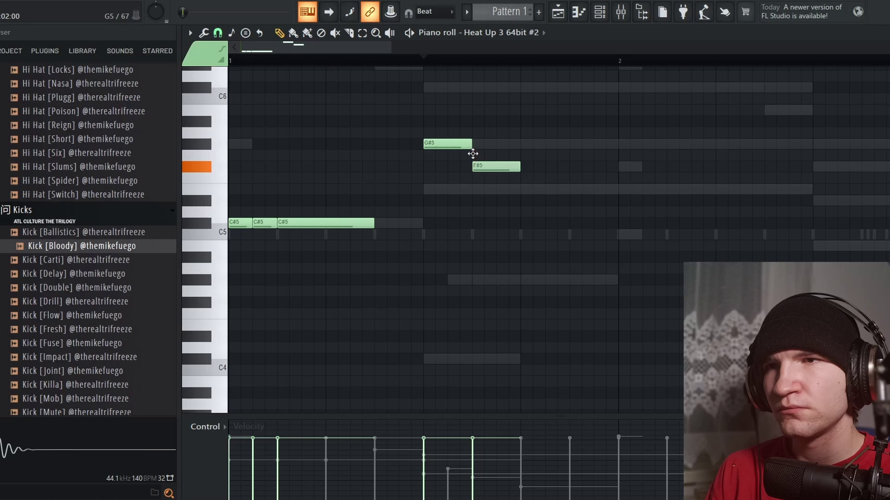
key(space)
key(space)
key(space)
key(space)
Step: Continue the melody with G#5 and C#6 notes up to the end of bar 1 and a D#5 note starting bar 2
click(523, 154)
drag(524, 154, 520, 137)
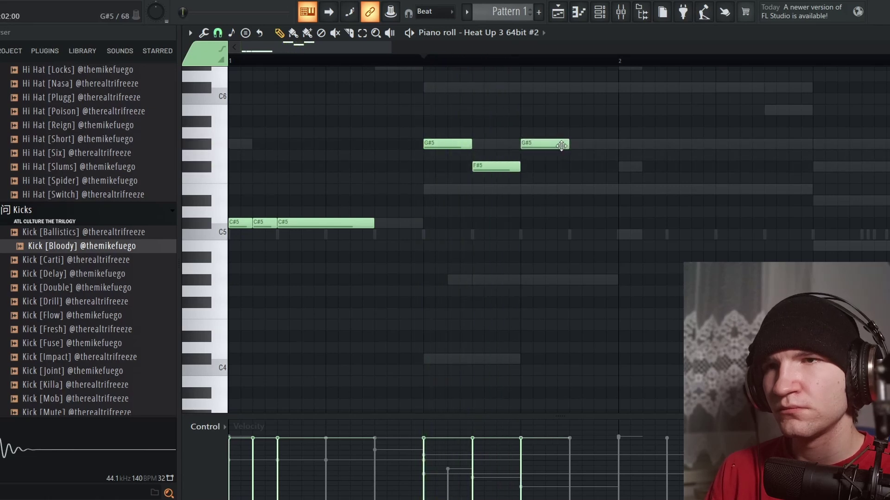
click(573, 121)
drag(572, 121, 567, 83)
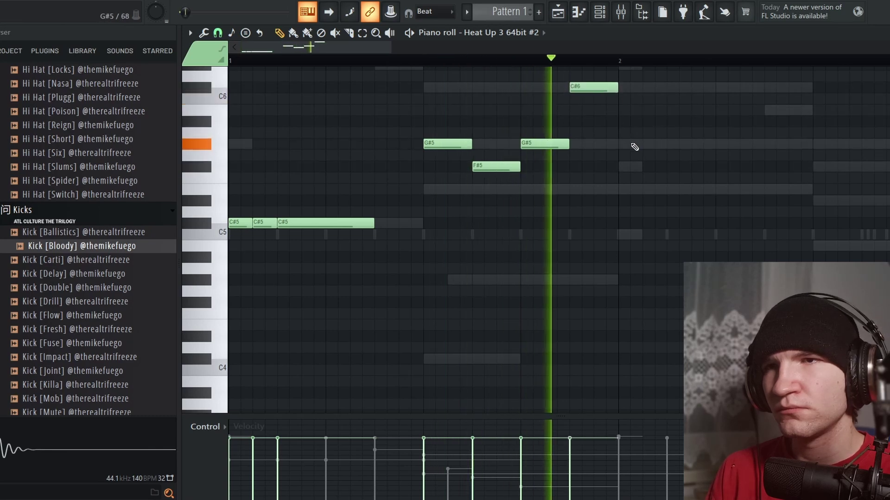
key(space)
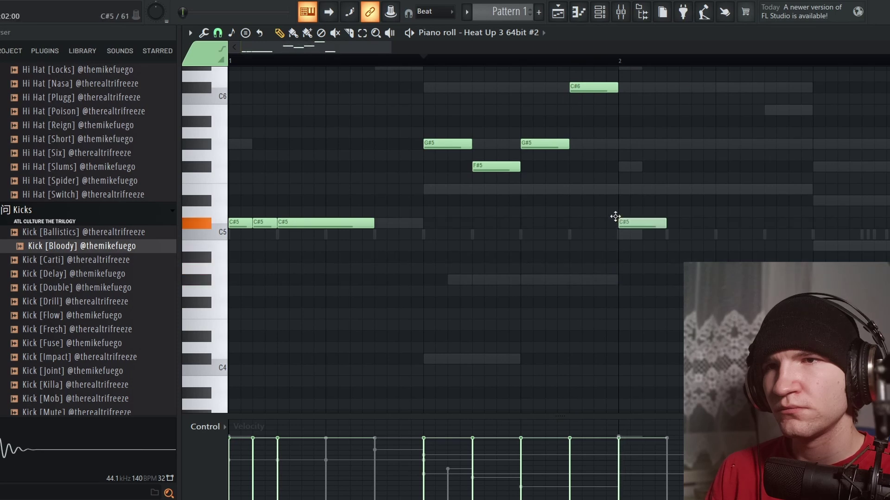
key(space)
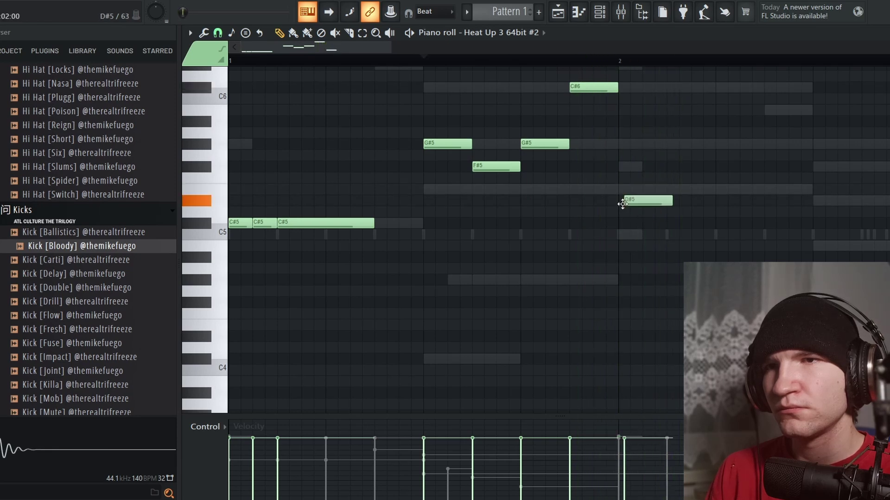
Step: Halve the second G#5 note and fill the gap before the C#6 note with a short E6 note
key(space)
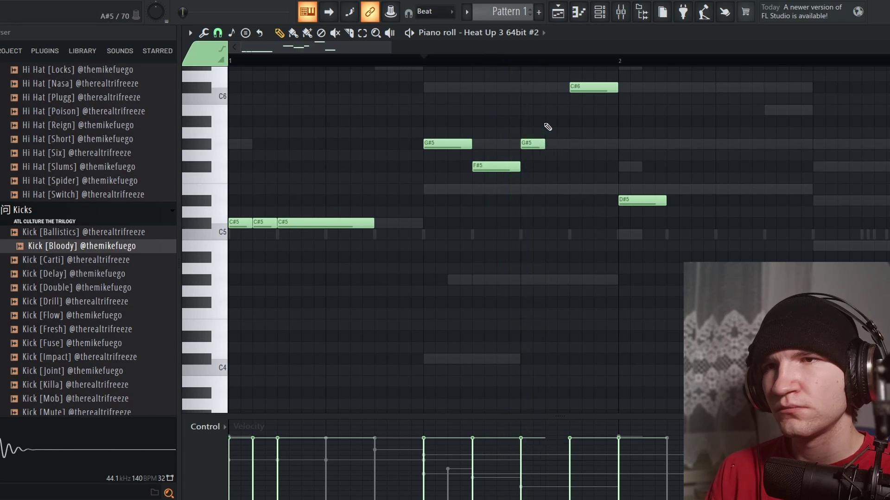
scroll(548, 108, up, 3)
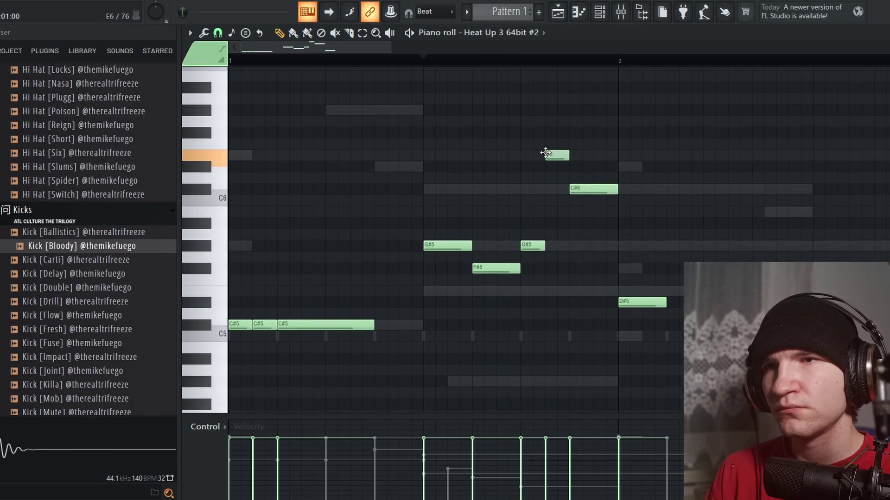
key(space)
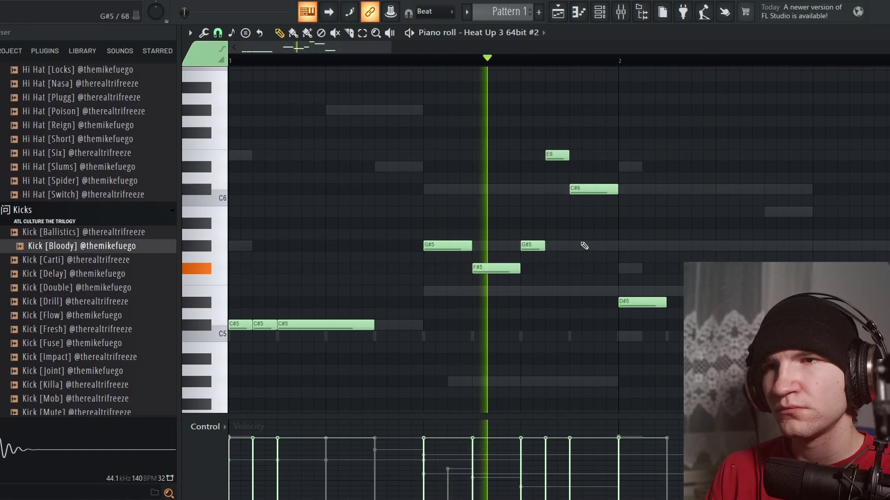
Step: Raise the volume of the Insert 13 mixer track and return to the Heat Up 3 piano roll
key(F9)
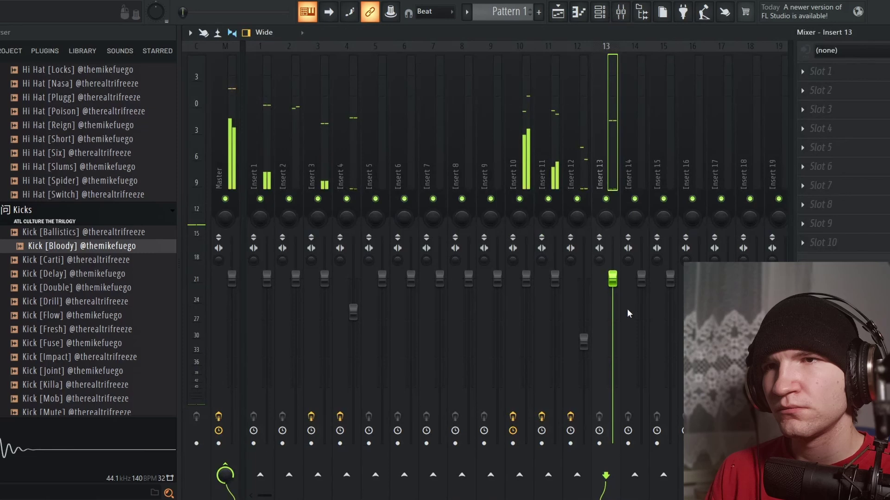
drag(617, 339, 617, 337)
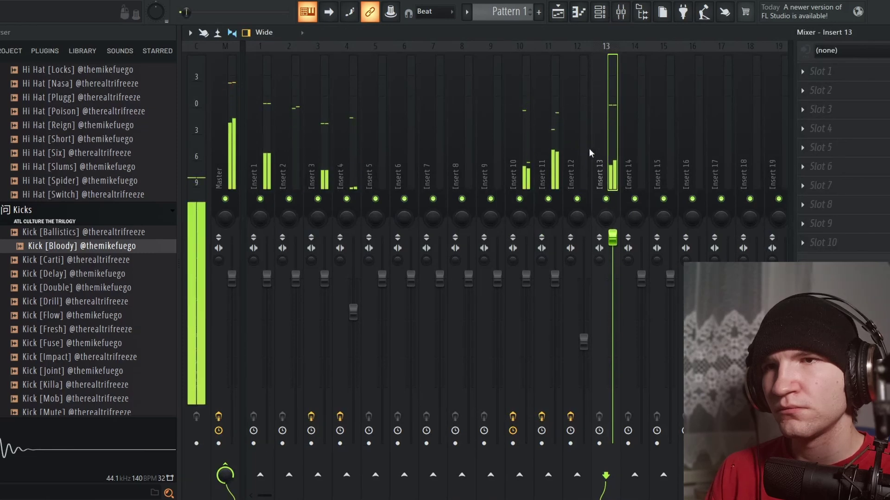
click(581, 14)
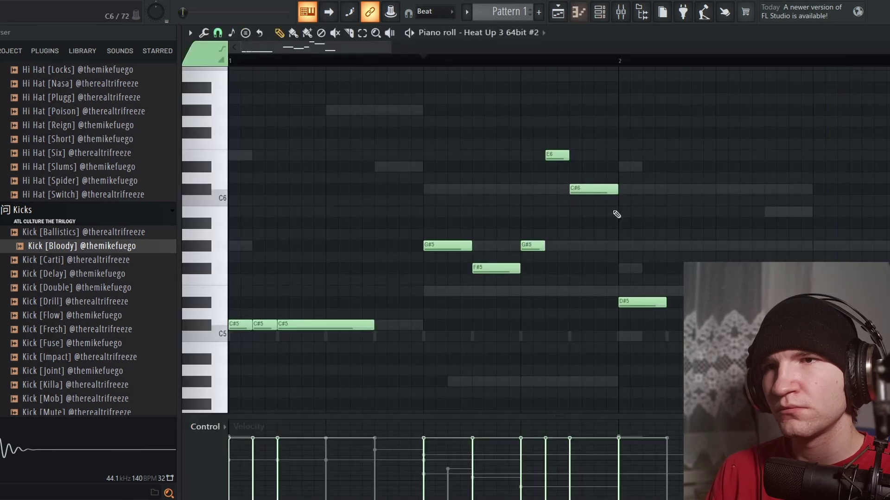
Step: Add a run of four short G#4 notes in bar 2, ending at the middle of the bar
scroll(506, 322, up, 2)
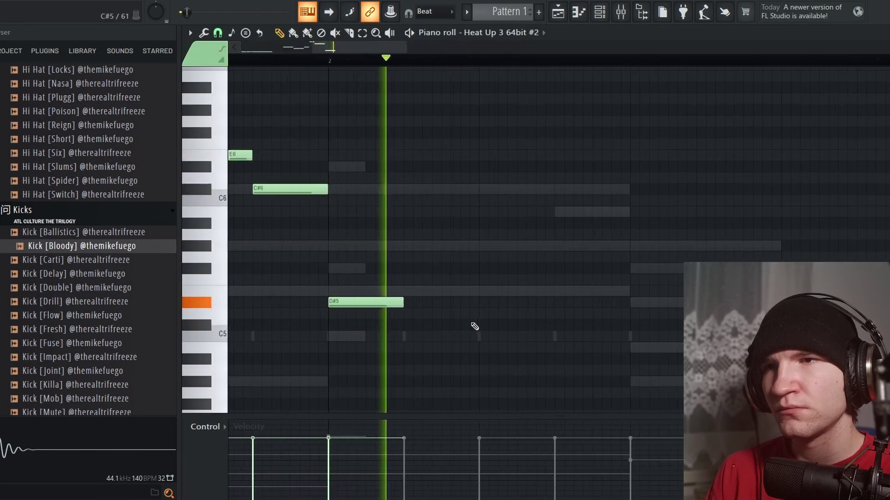
scroll(491, 344, down, 3)
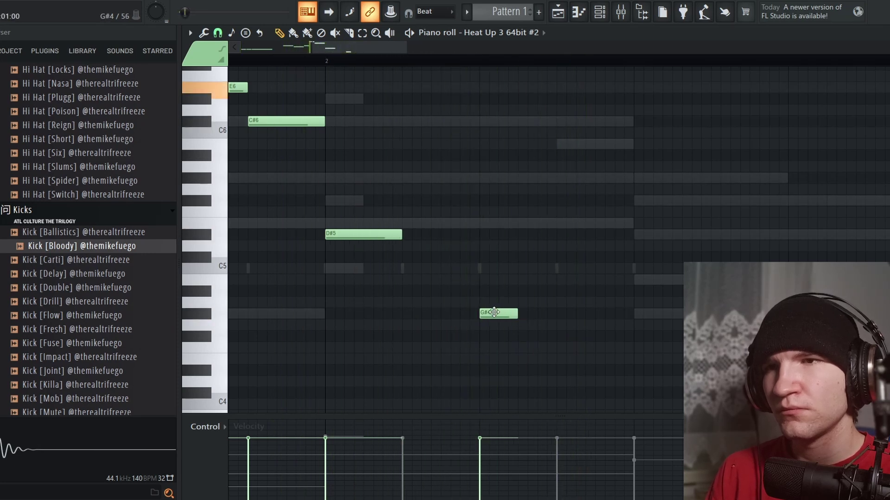
drag(494, 313, 532, 313)
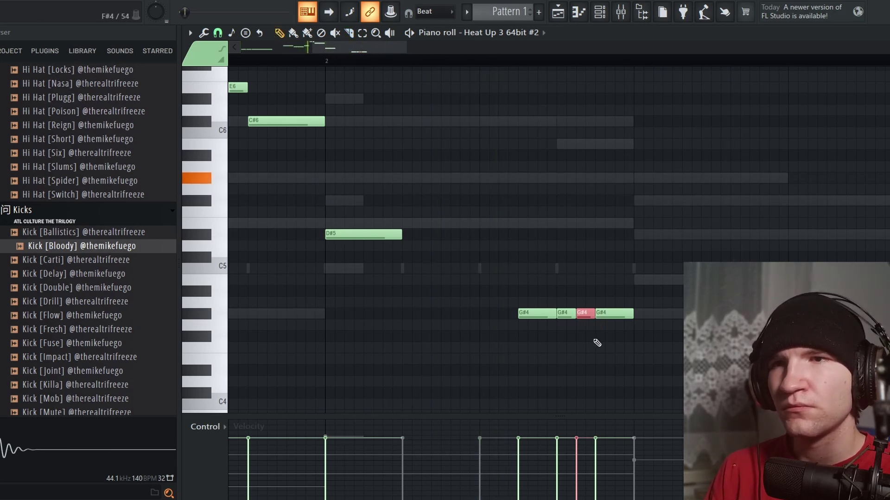
Step: Add a short B4 note followed by a G#4 note in the second half of bar 2 and play it back
scroll(579, 342, down, 3)
scroll(568, 339, up, 2)
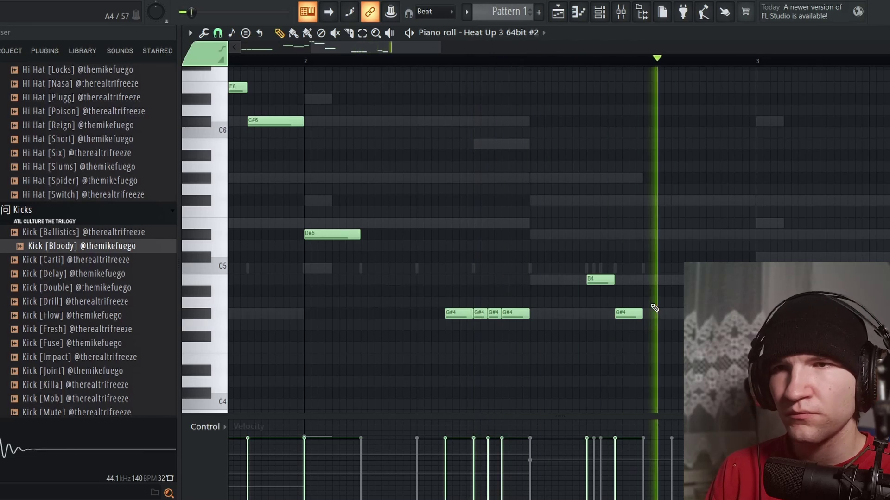
scroll(632, 324, down, 3)
scroll(621, 319, up, 3)
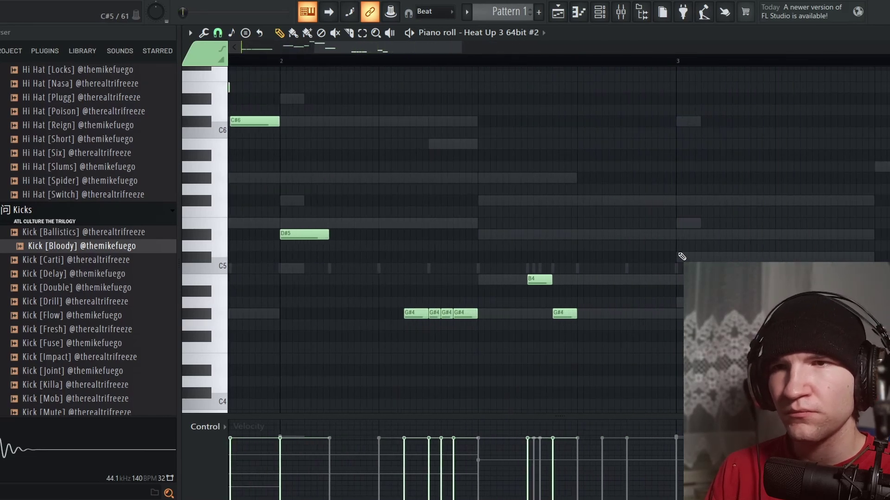
key(space)
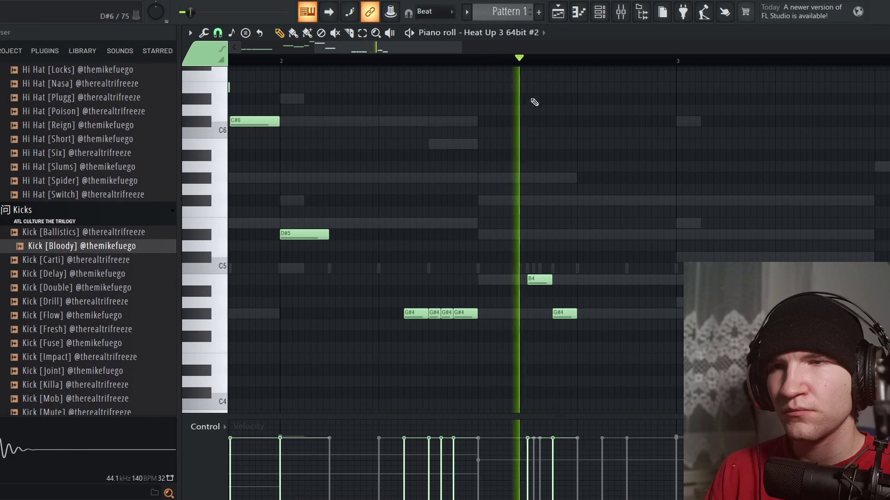
Step: Add B4 and E5 notes at the end of bar 2 and a C#5 note at the start of bar 3
key(space)
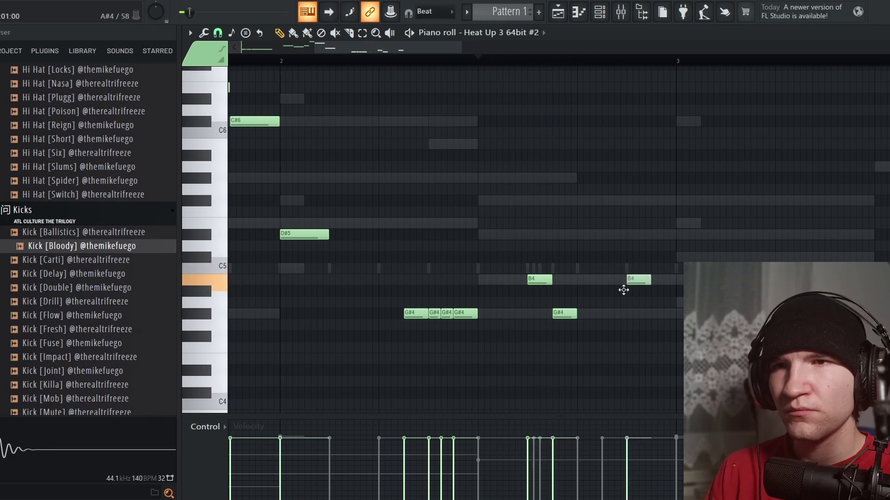
key(space)
key(space)
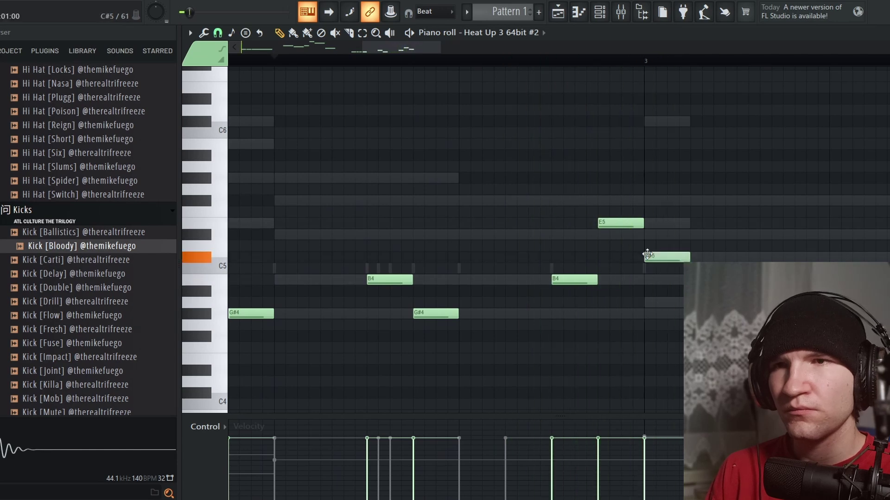
key(space)
Step: Lengthen the C#5 note at the start of bar 3 to four steps and listen to the melody
scroll(517, 301, down, 3)
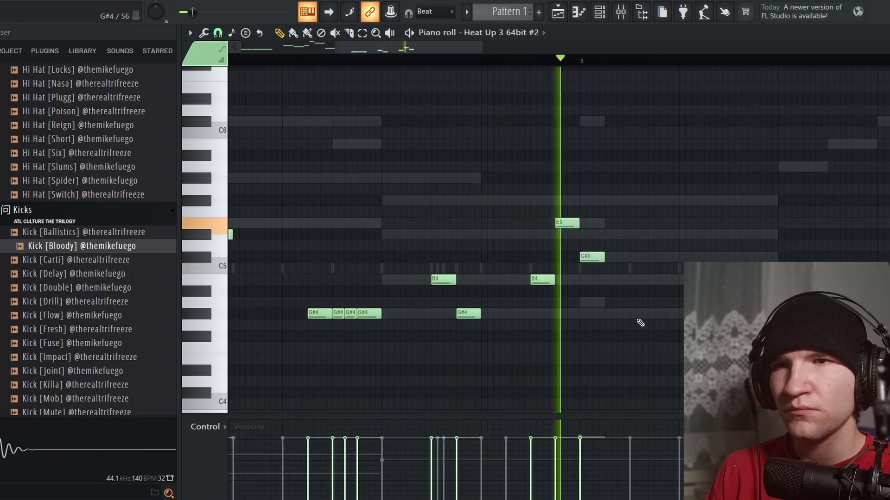
scroll(606, 280, up, 3)
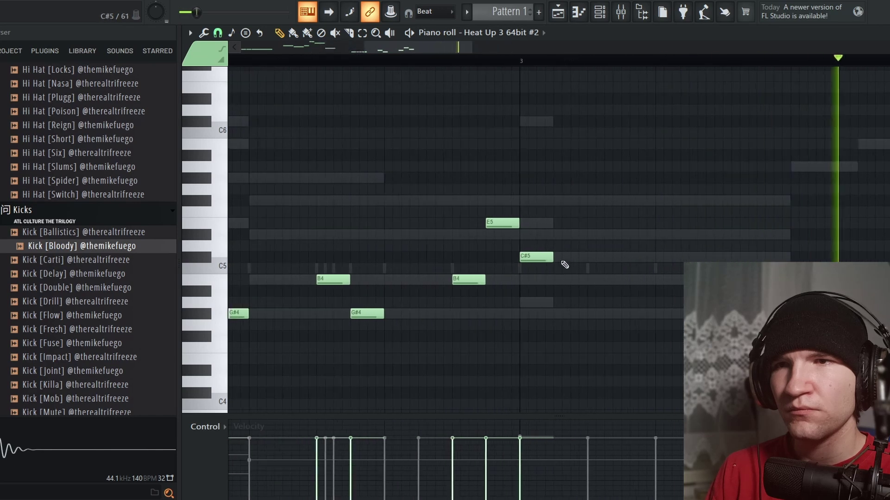
drag(550, 258, 654, 257)
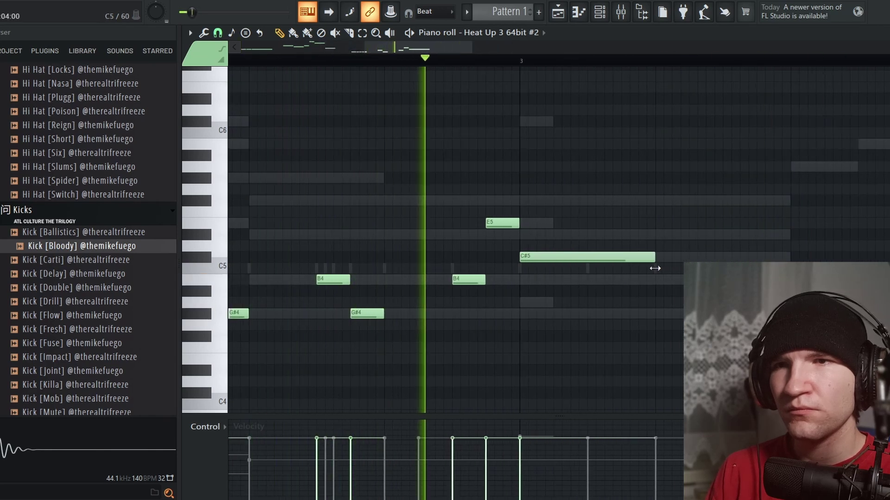
scroll(536, 286, down, 4)
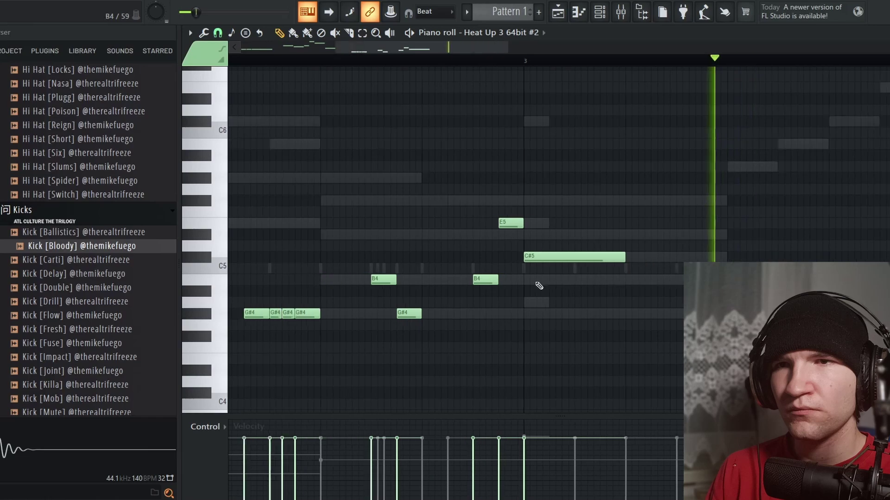
scroll(795, 274, up, 3)
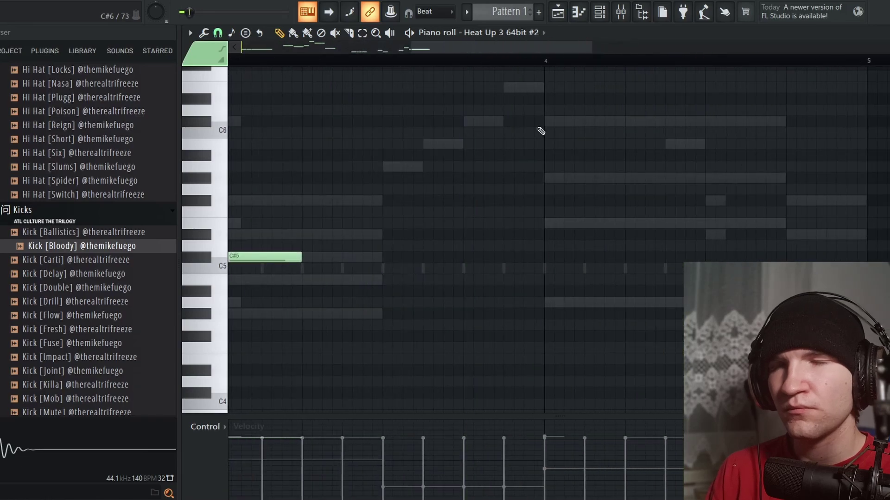
Step: Transpose the whole melody down two octaves, trying a third octave down before restoring it
scroll(741, 197, down, 5)
key(ctrl+a)
key(ctrl+Down)
key(ctrl+Down)
key(ctrl+Right)
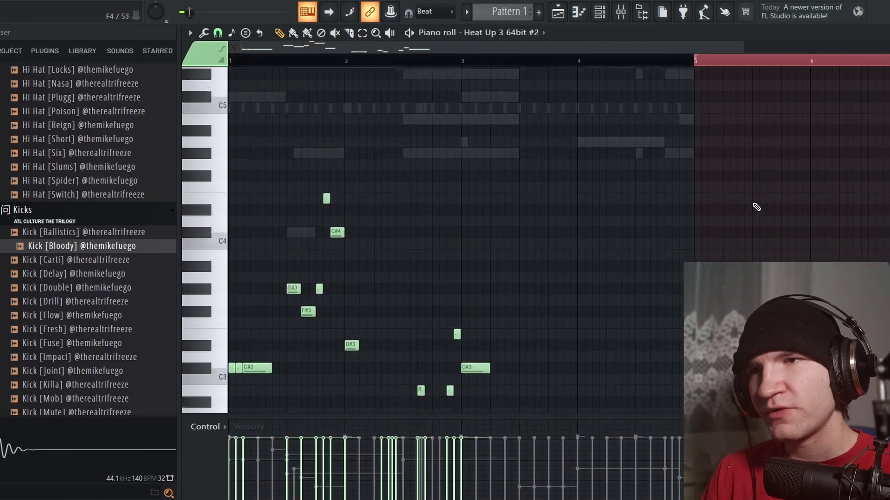
scroll(756, 207, down, 2)
key(ctrl+Left)
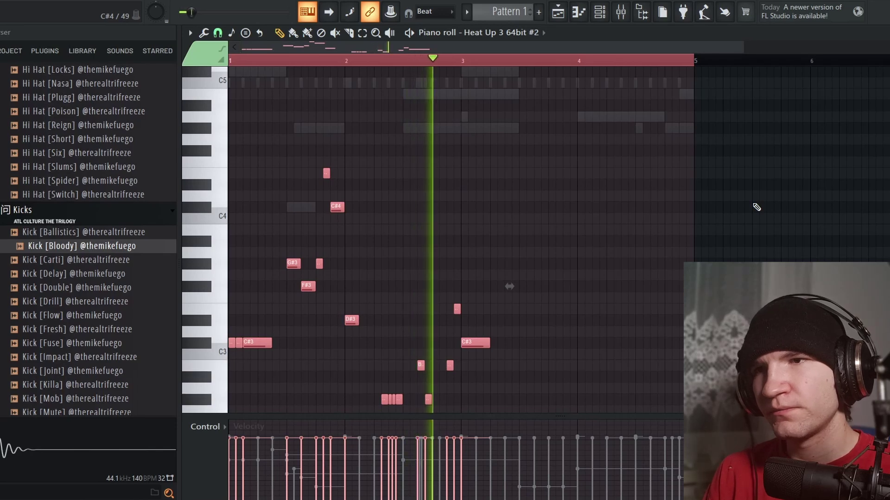
key(ctrl+Down)
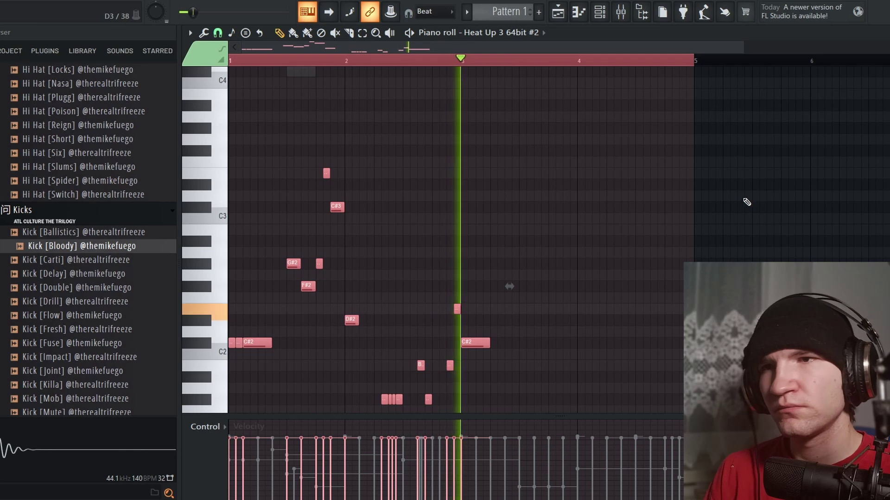
key(ctrl+Up)
Step: Deselect the notes and change only the long C#3 note at the start of bar 3 to A2
scroll(694, 199, up, 2)
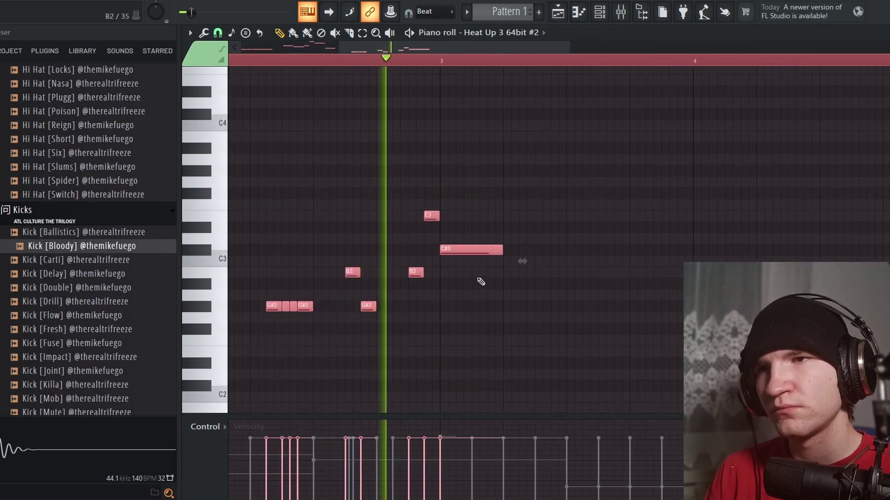
scroll(479, 278, up, 3)
click(455, 271)
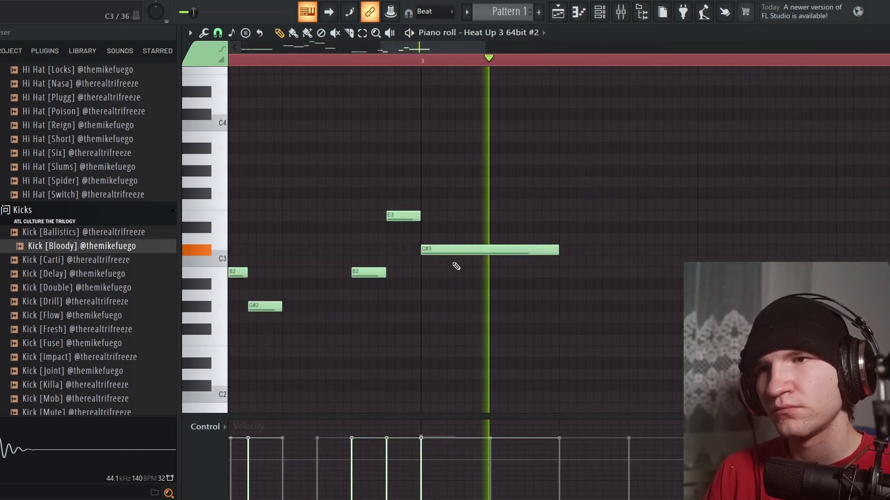
drag(455, 249, 460, 155)
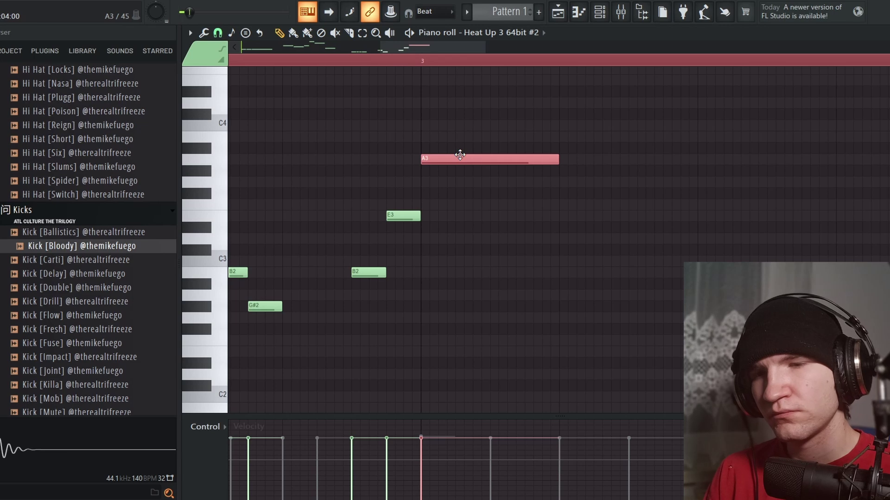
key(space)
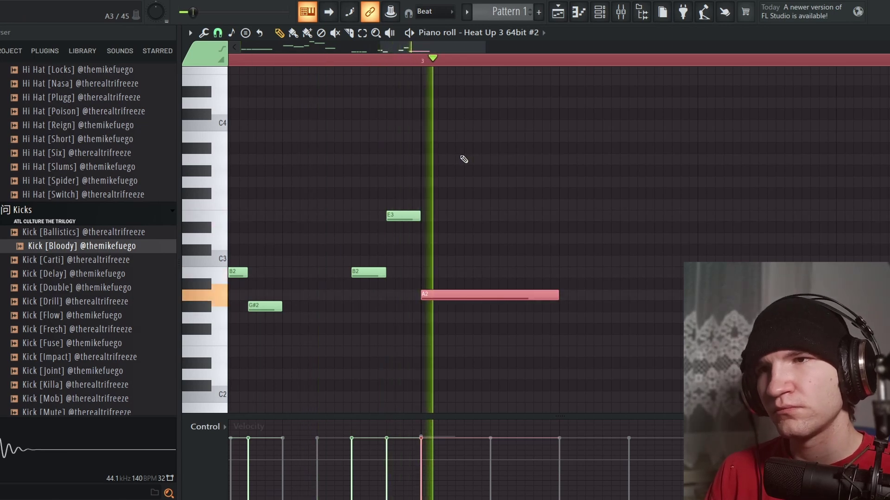
Step: Lengthen the last G#2 note in bar 2 and add a G2 note right after it, ahead of the A2
scroll(517, 247, down, 4)
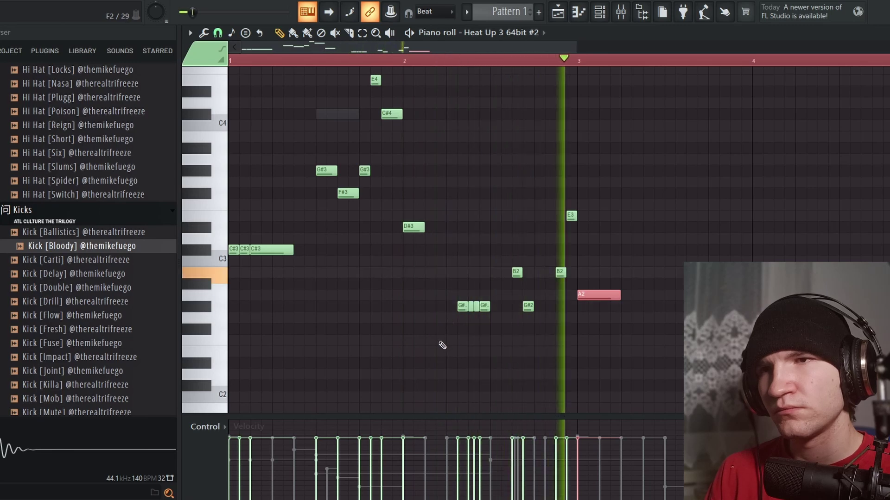
ctrl+scroll(566, 324, up, 3)
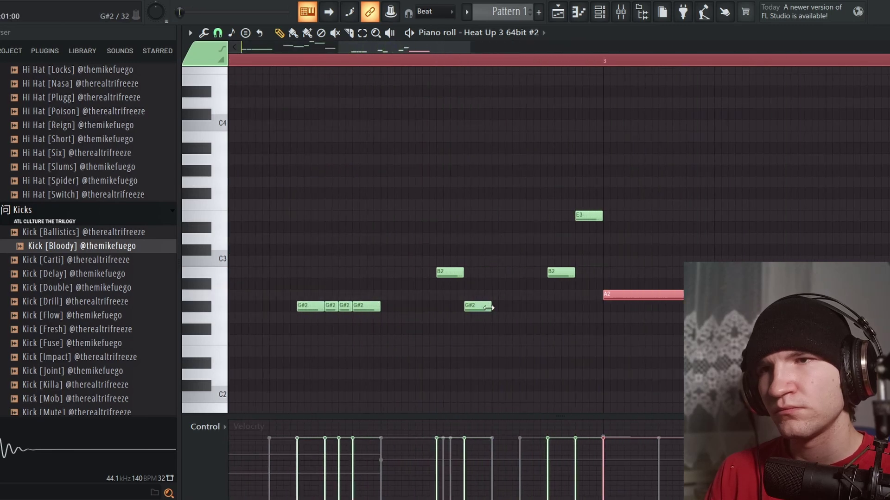
click(543, 314)
ctrl+scroll(659, 316, down, 4)
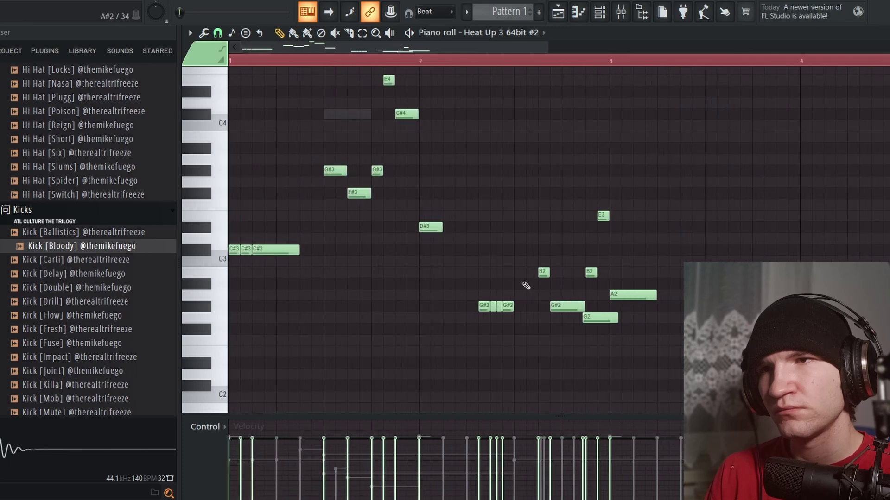
Step: Extend the D#3 note in bar 2 to the first G#2 and the last C#3 in bar 1 to the first G#3
ctrl+scroll(352, 249, up, 3)
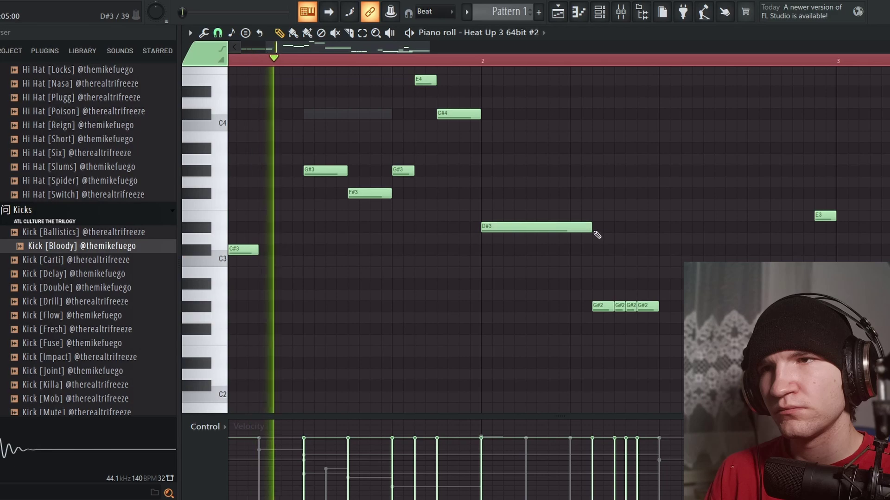
scroll(612, 238, down, 4)
ctrl+scroll(569, 242, up, 3)
ctrl+scroll(280, 204, up, 1)
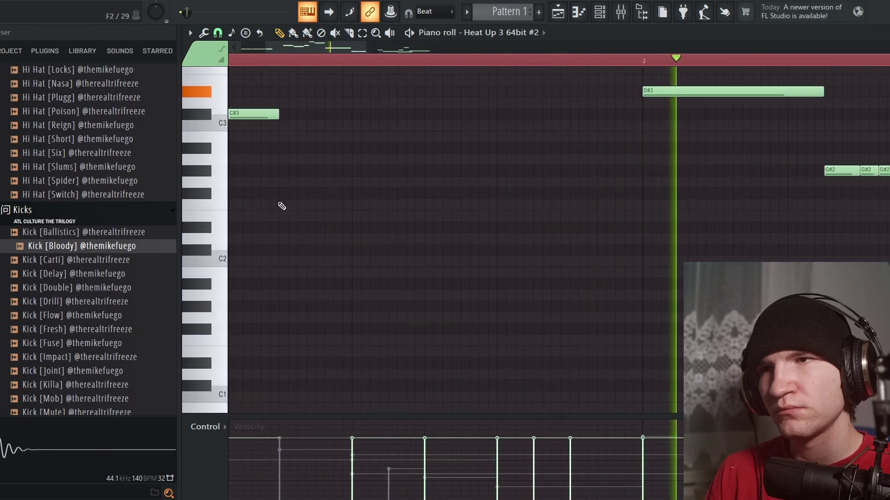
scroll(306, 244, up, 4)
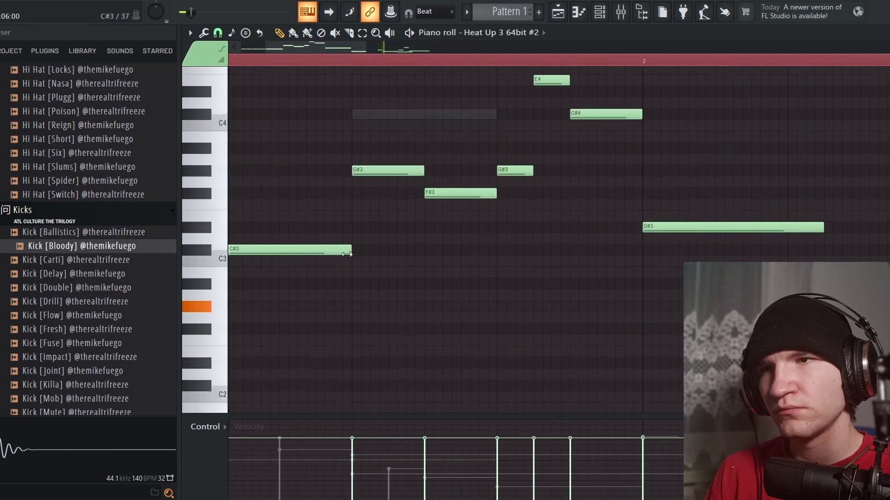
ctrl+scroll(355, 260, down, 3)
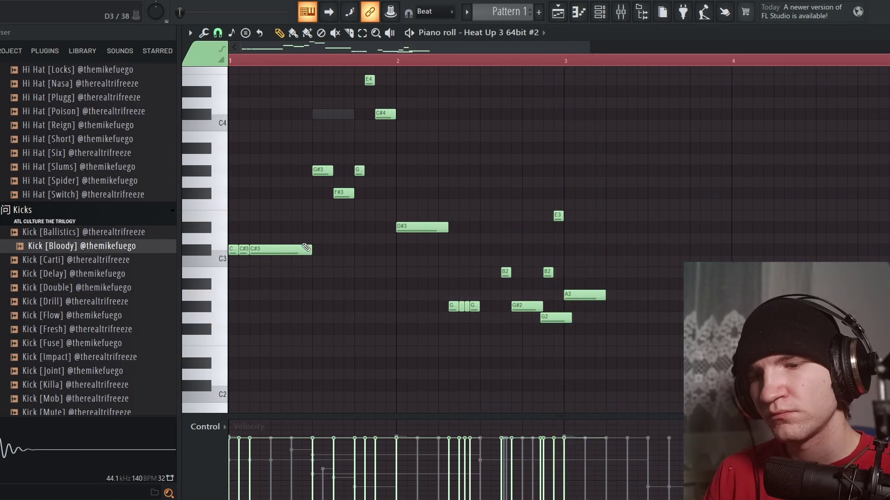
Step: Transpose the whole melody down one octave and delete the second B1 note near the end of bar 2
key(ctrl+Down)
key(space)
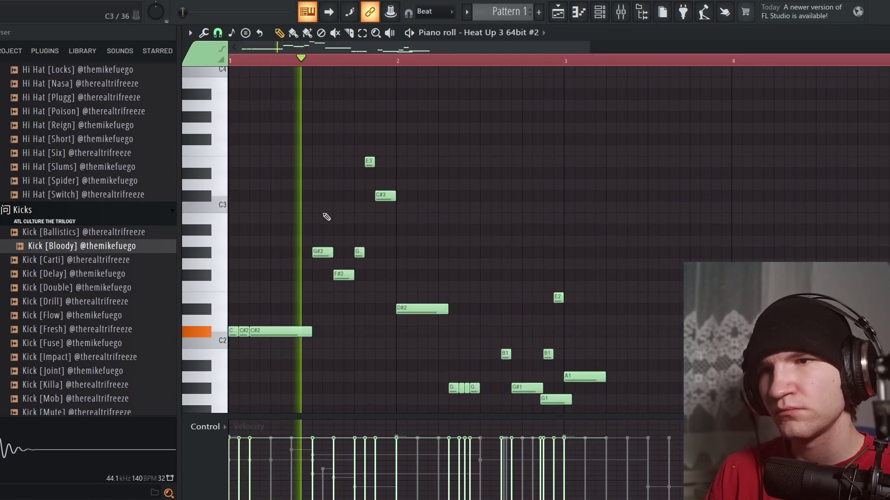
ctrl+scroll(487, 320, up, 3)
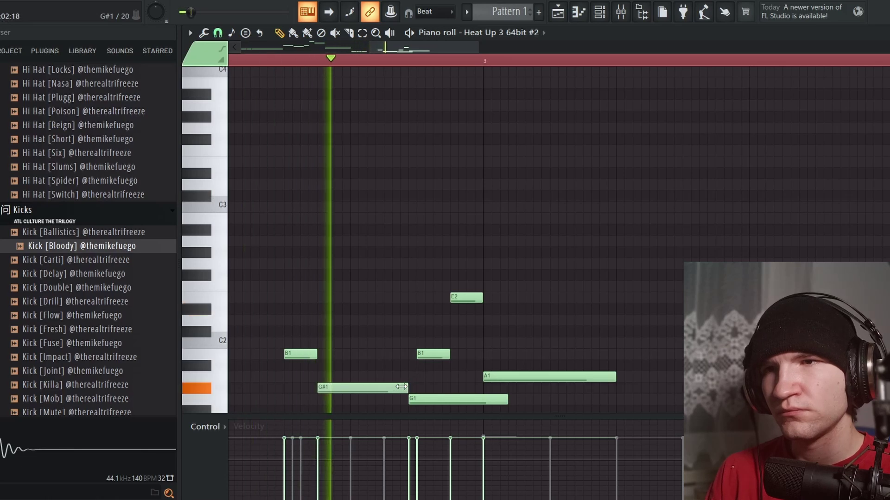
key(space)
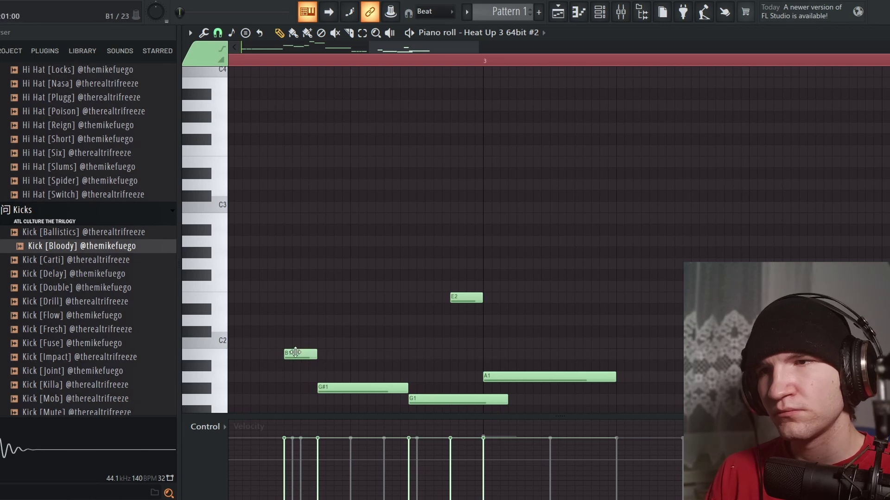
Step: Transpose the whole melody up four octaves and listen to it
key(ctrl+Up)
key(ctrl+Up)
key(ctrl+Up)
key(ctrl+Up)
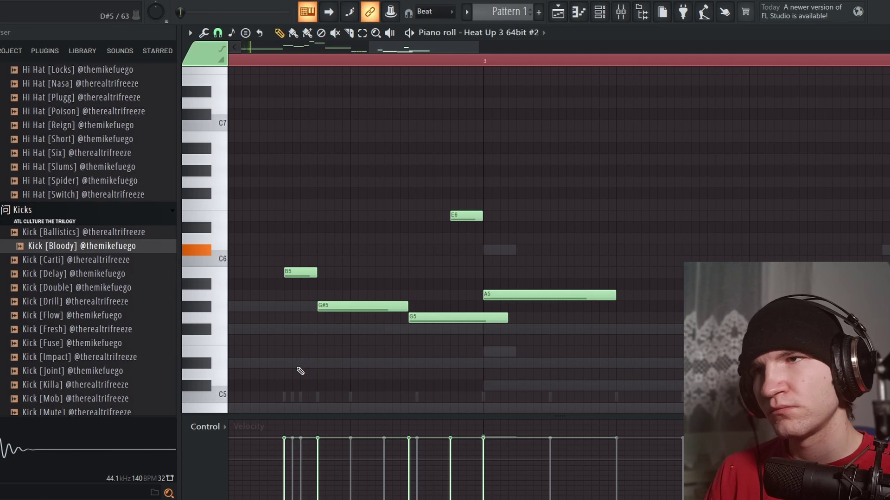
key(space)
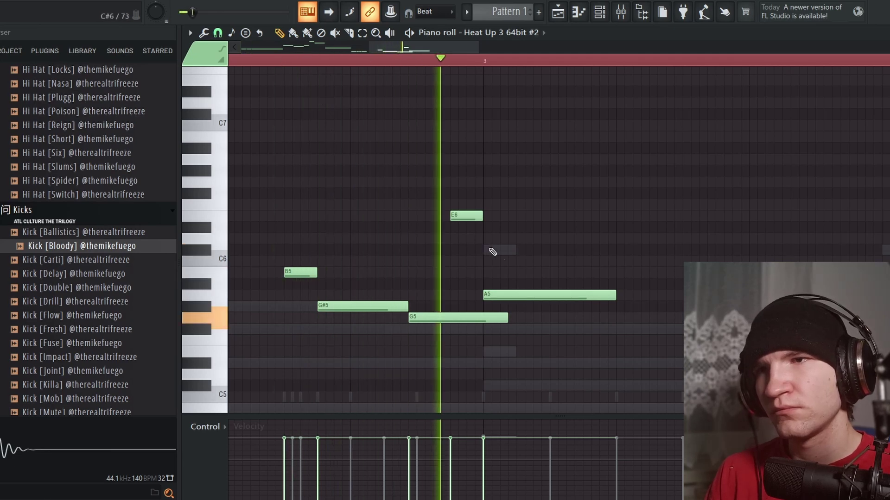
Step: Delete the G5 note late in bar 2 and extend the G#5 note before it to the start of the E6
key(space)
key(space)
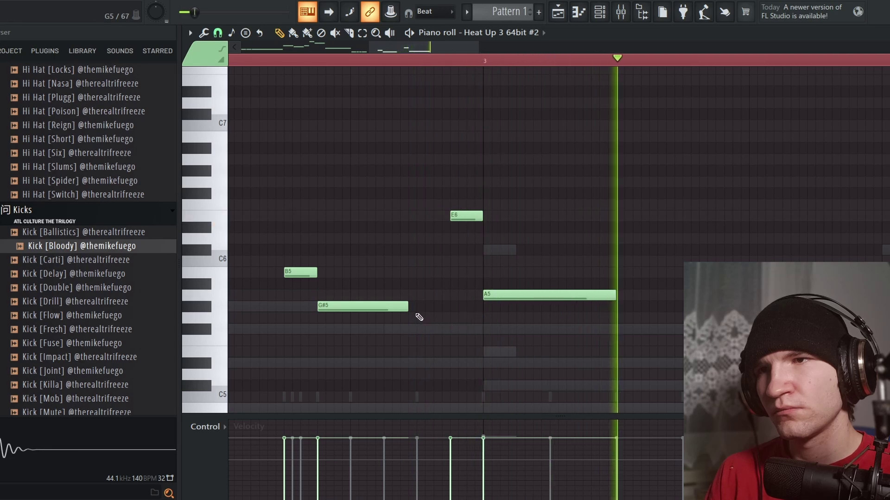
drag(407, 307, 450, 307)
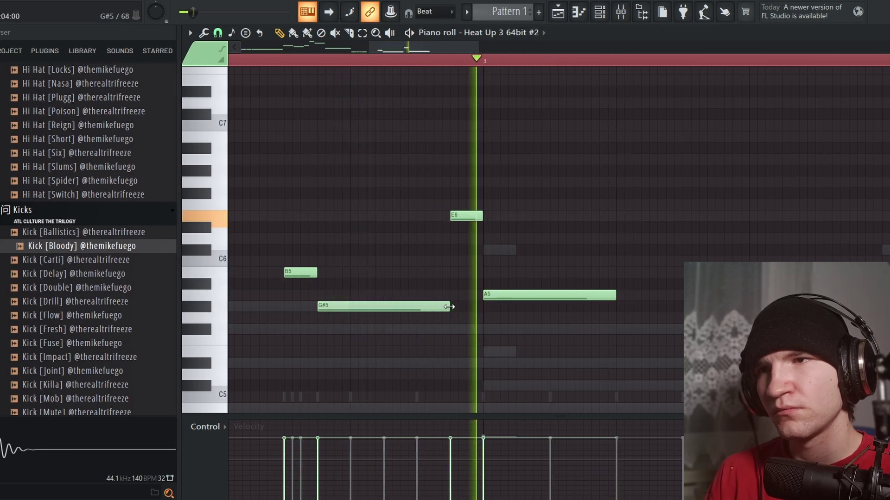
Step: Transpose the whole melody down three octaves and play it back
key(ctrl+Down)
key(ctrl+Down)
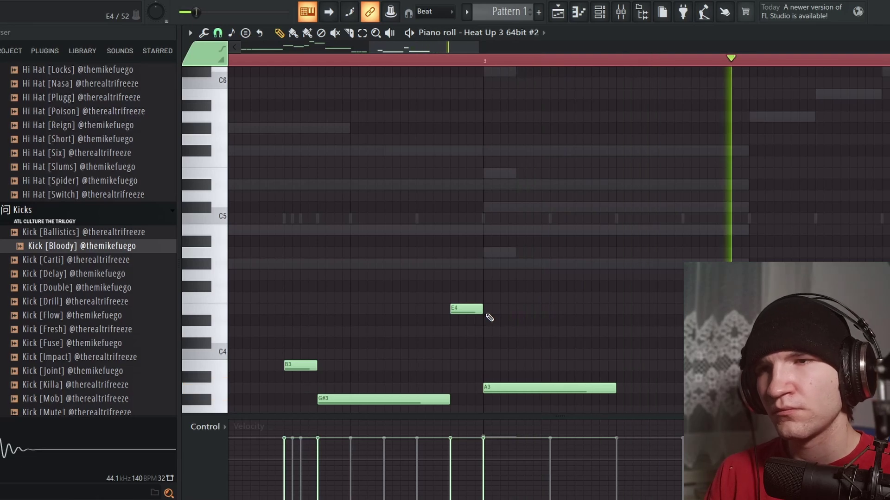
key(ctrl+Down)
key(space)
key(space)
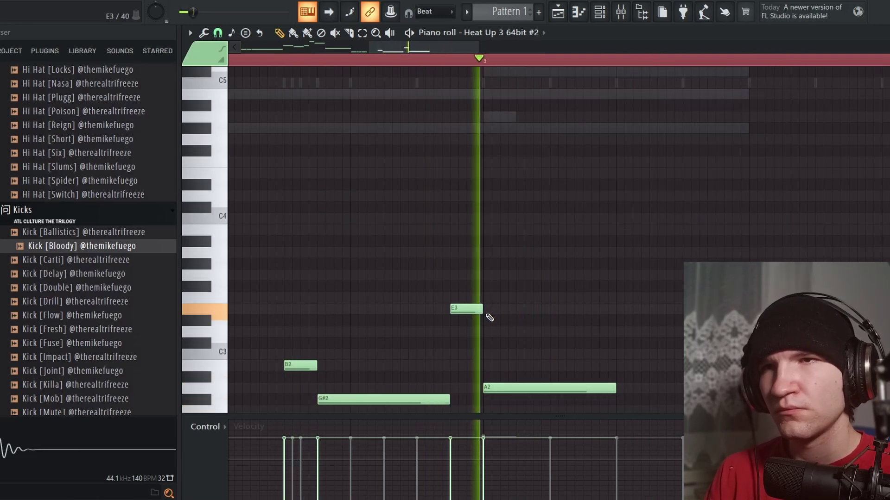
Step: Lengthen the A2 note at the start of bar 3 to twelve steps and listen to the melody
scroll(492, 374, down, 2)
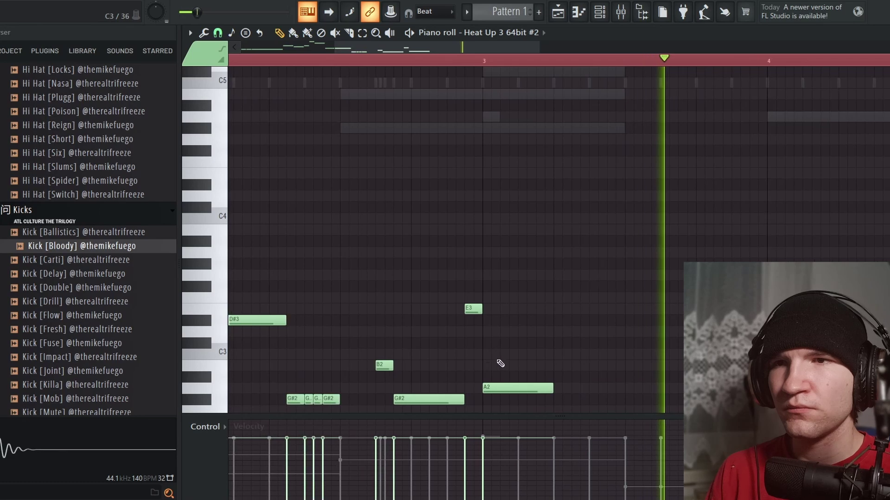
scroll(586, 386, up, 2)
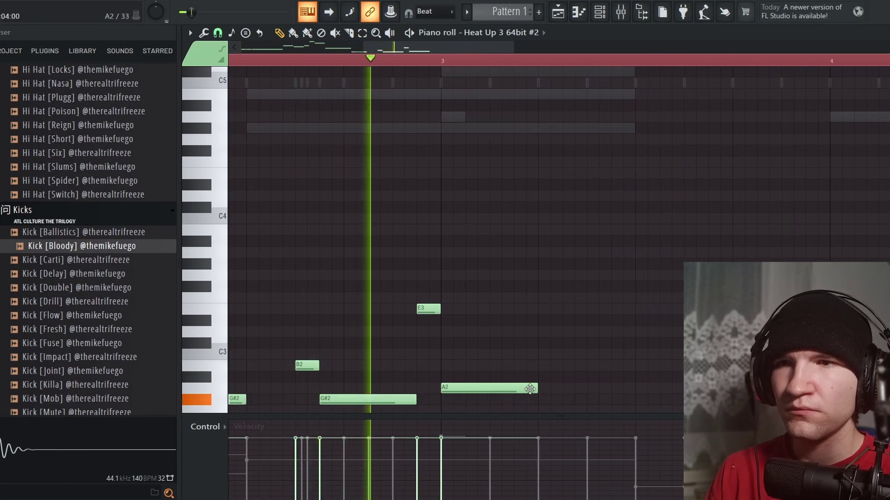
drag(542, 389, 634, 398)
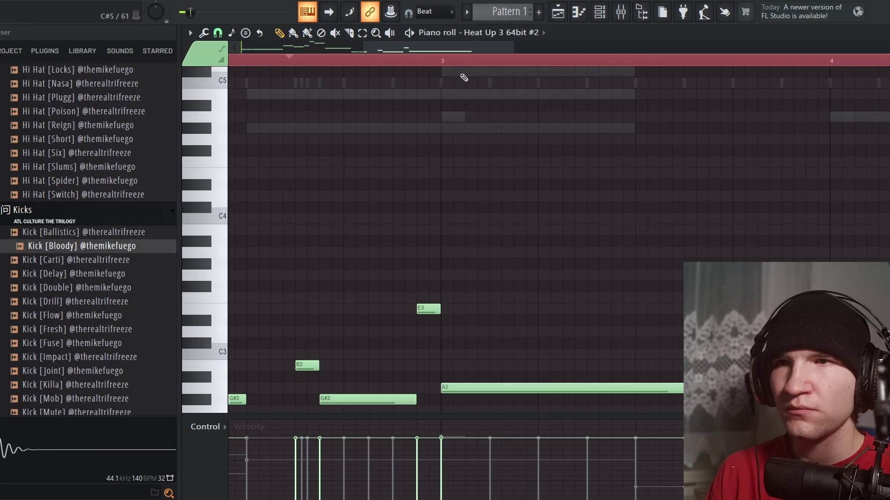
scroll(503, 308, down, 3)
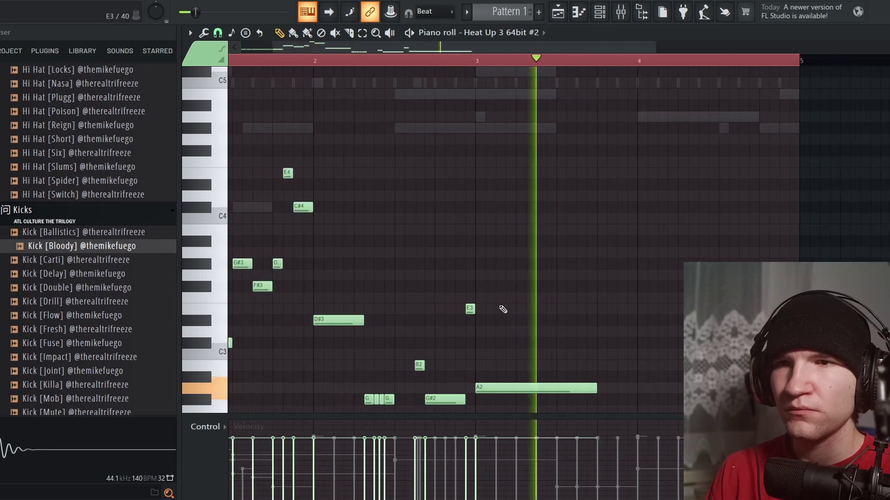
Step: Add a two-step G#3 note followed by a two-step F#3 note in the last beat of bar 3
scroll(788, 343, up, 3)
key(space)
click(453, 309)
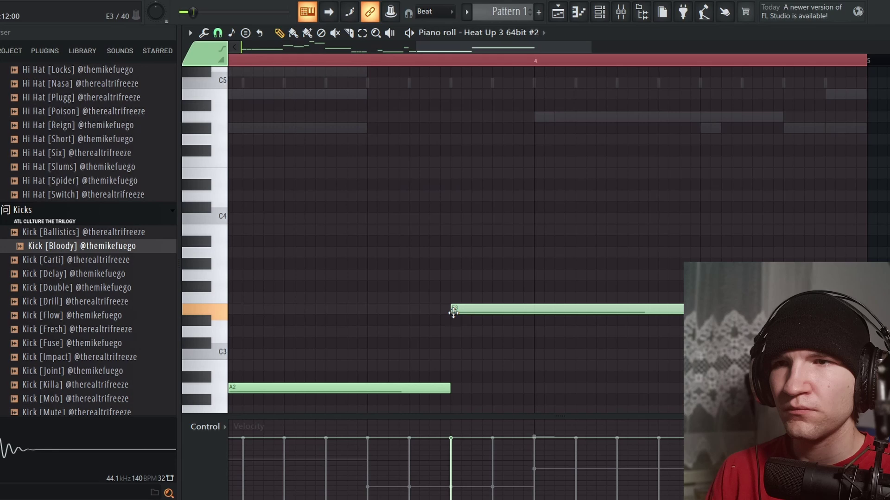
drag(454, 307, 452, 263)
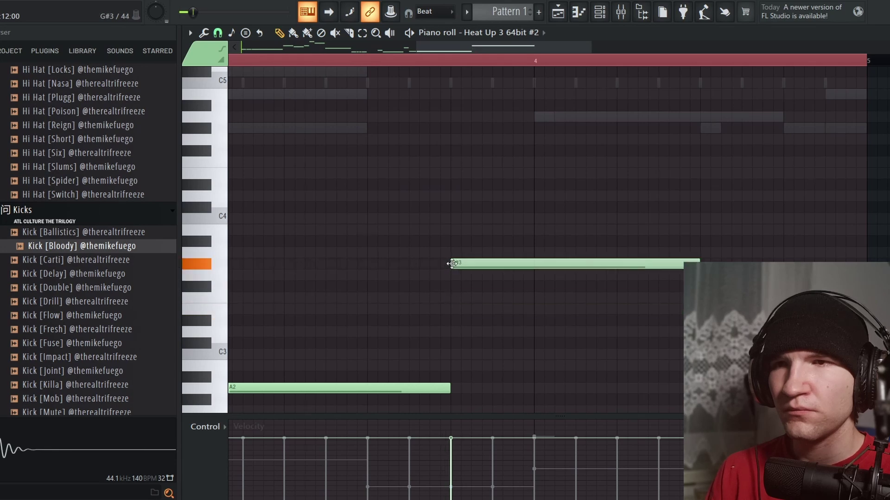
drag(698, 264, 497, 267)
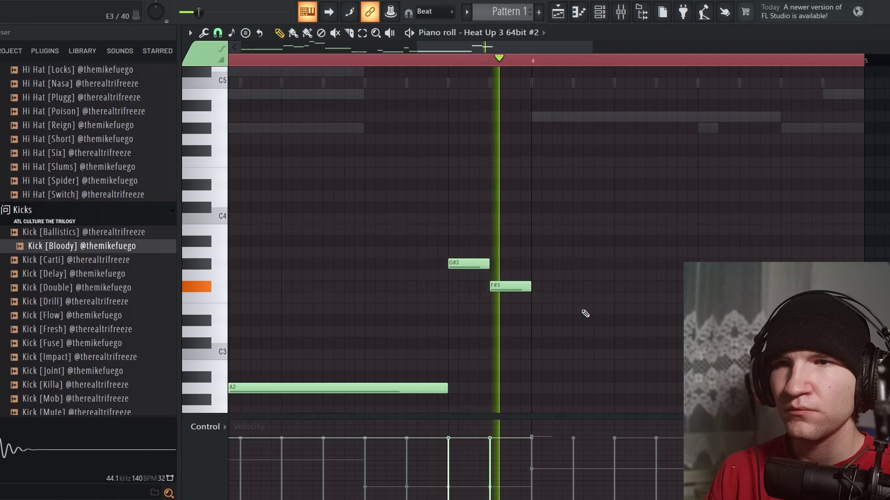
Step: Add a two-step B3 note at the start of bar 4 and play the melody
key(space)
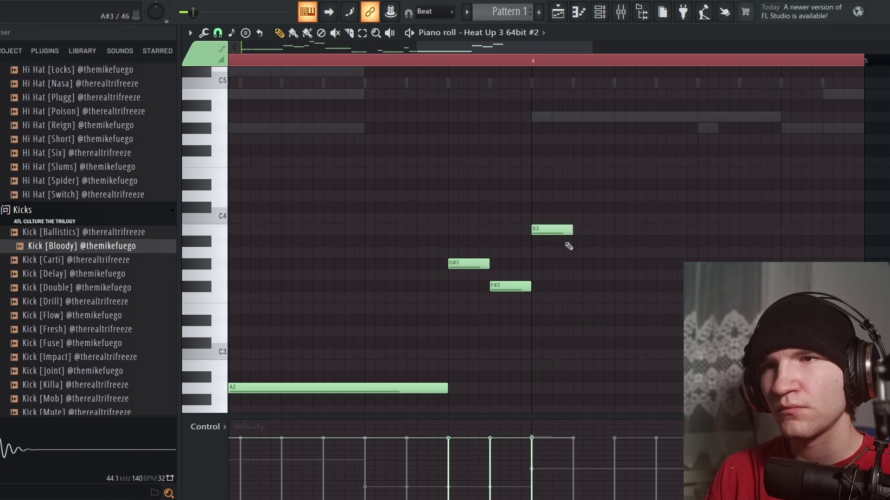
key(space)
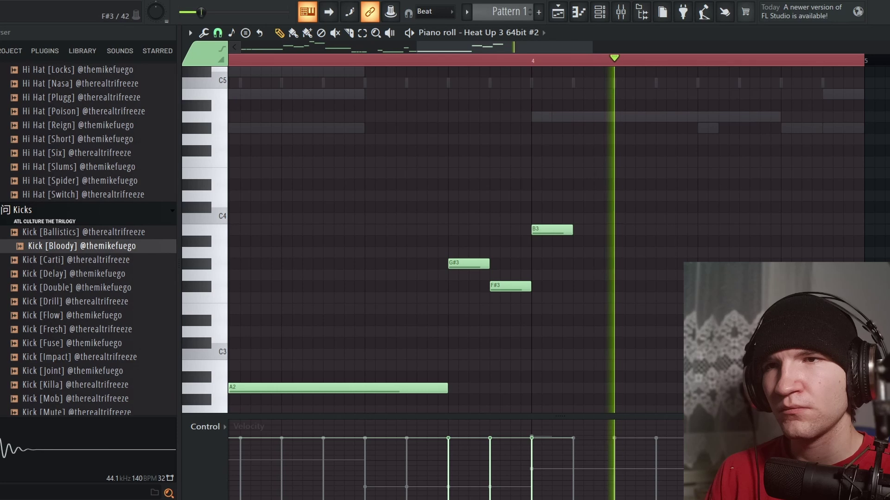
key(space)
Step: Add a G#3 note late in bar 4 and extend the B3 at the bar's start to meet it
mouse_move(758, 256)
mouse_down()
mouse_move(759, 286)
mouse_move(742, 261)
mouse_up()
drag(781, 304, 581, 190)
drag(732, 299, 559, 196)
ctrl+click(565, 205)
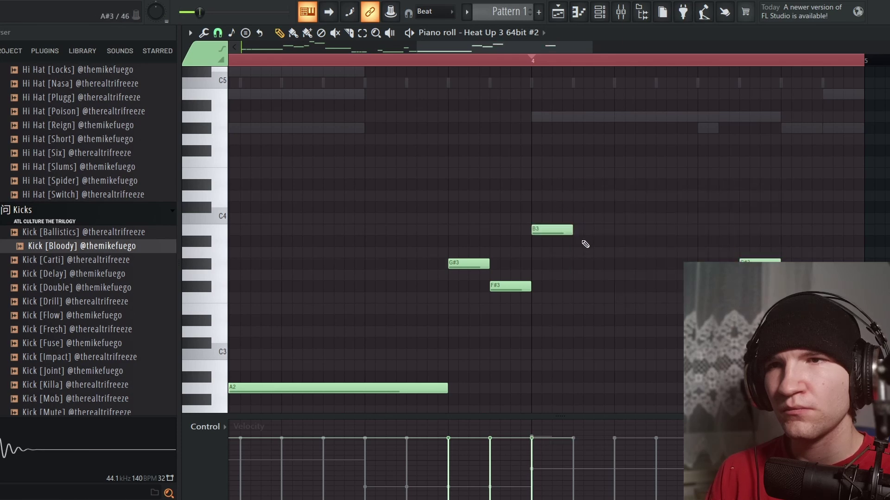
drag(571, 231, 717, 235)
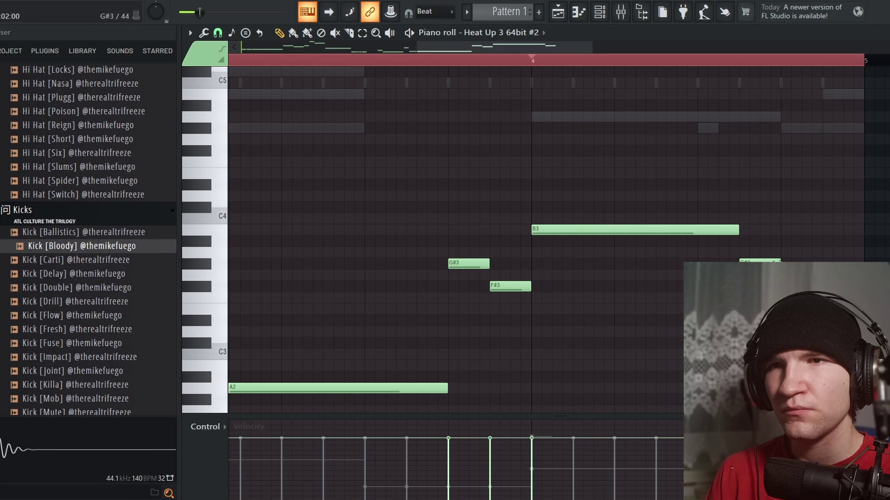
Step: Extend the G#3 note to the end of bar 4 and transpose both bar 4 notes down one octave
drag(857, 259, 662, 168)
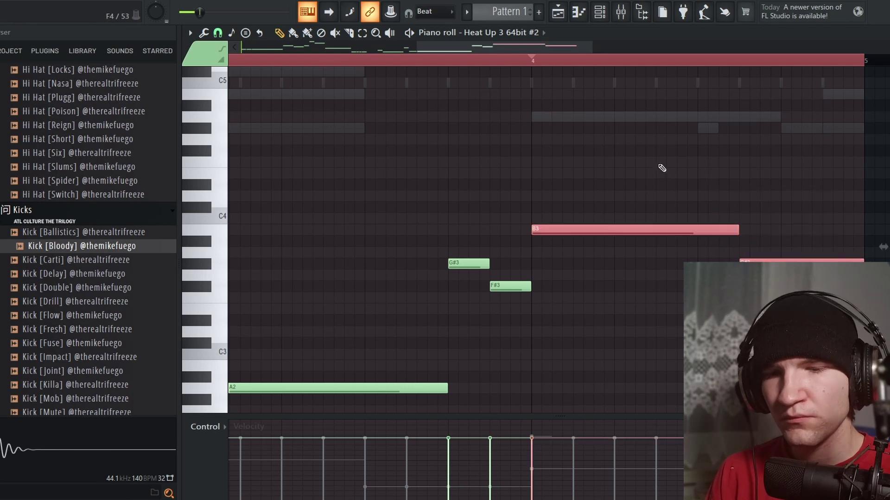
key(ctrl+Down)
key(space)
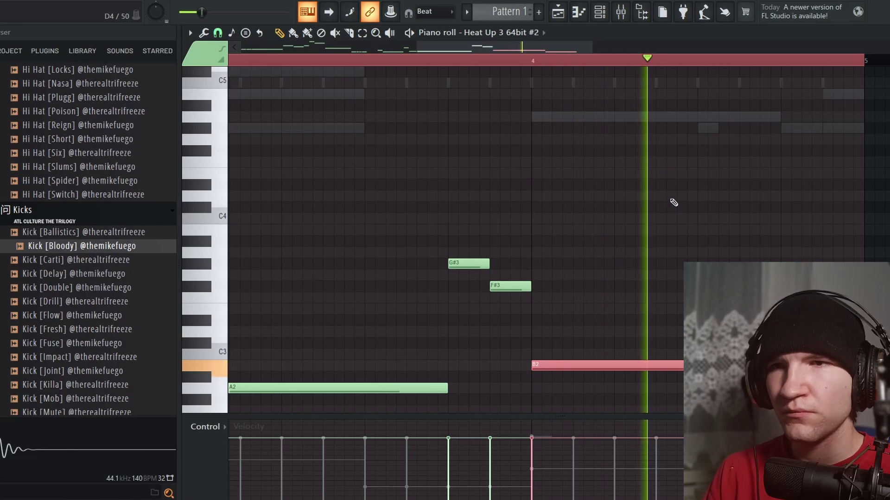
scroll(671, 204, down, 4)
ctrl+click(748, 241)
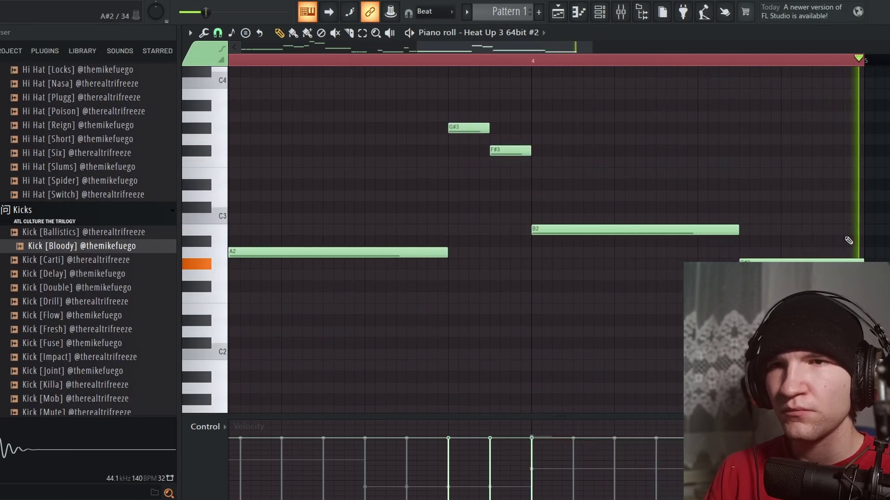
Step: Delete the five notes from G#3 to C#4 in the second half of bar 1 and replay the melody
scroll(860, 239, down, 4)
scroll(291, 239, up, 3)
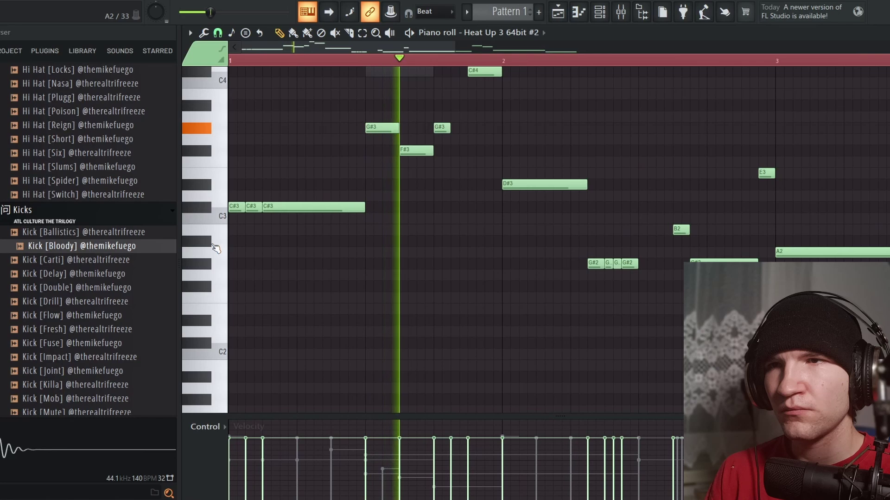
scroll(350, 248, up, 4)
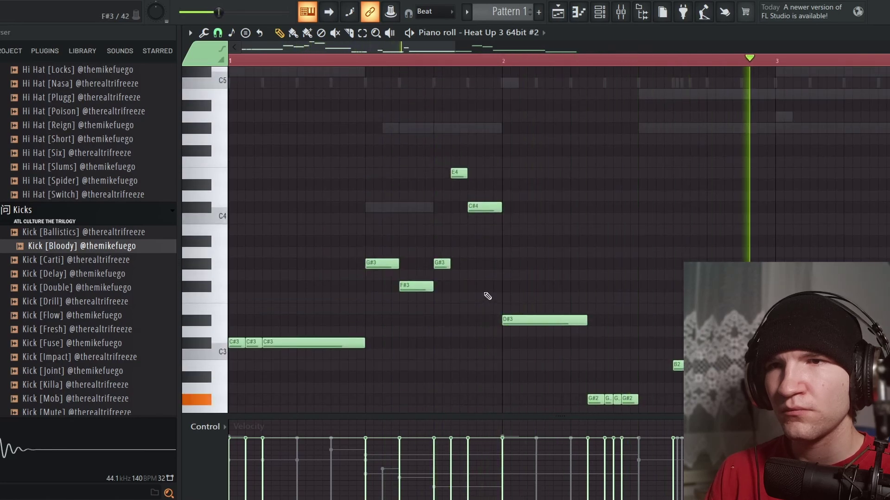
drag(515, 291, 343, 145)
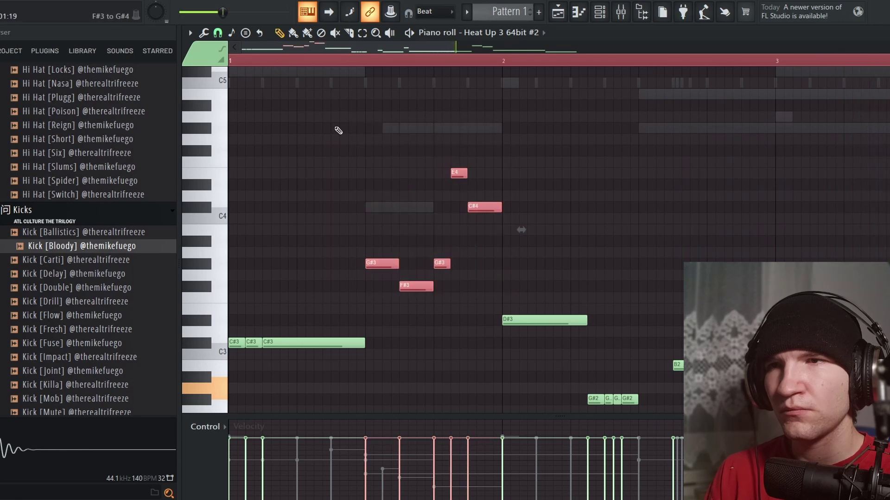
key(Delete)
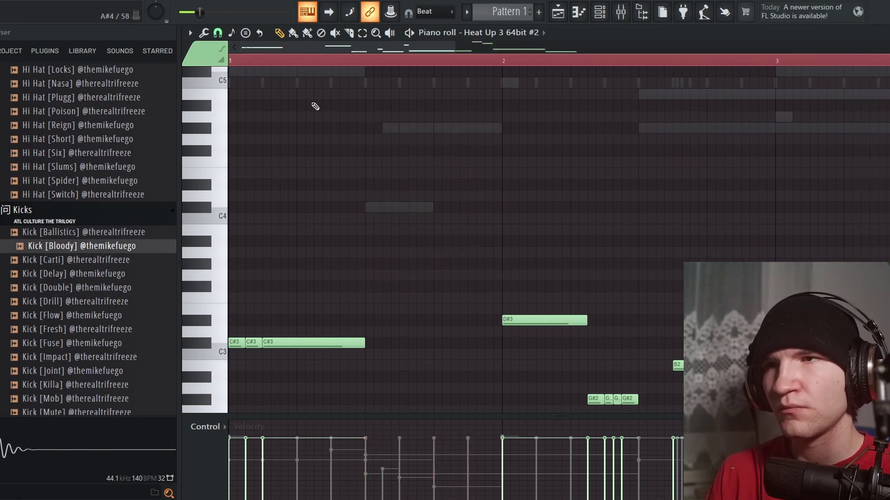
key(space)
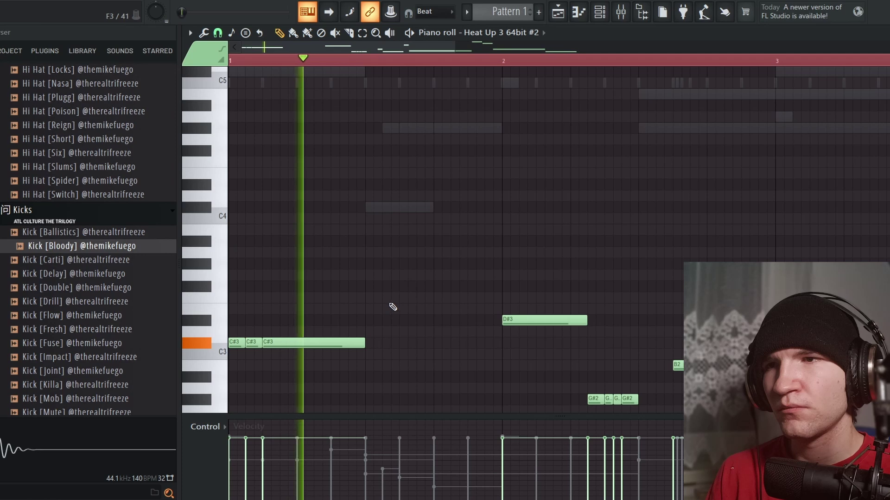
Step: Replay the melody and add a six-step G#3 note at the middle of bar 1
key(space)
key(space)
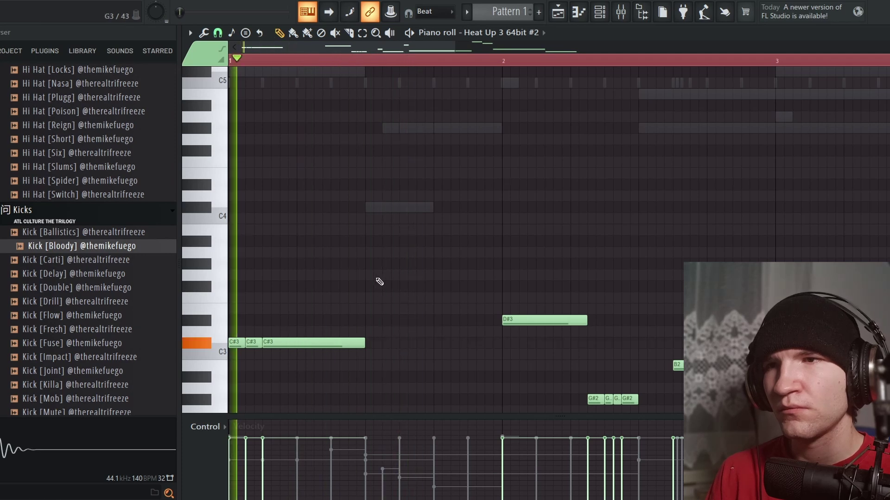
key(space)
drag(366, 275, 364, 263)
key(space)
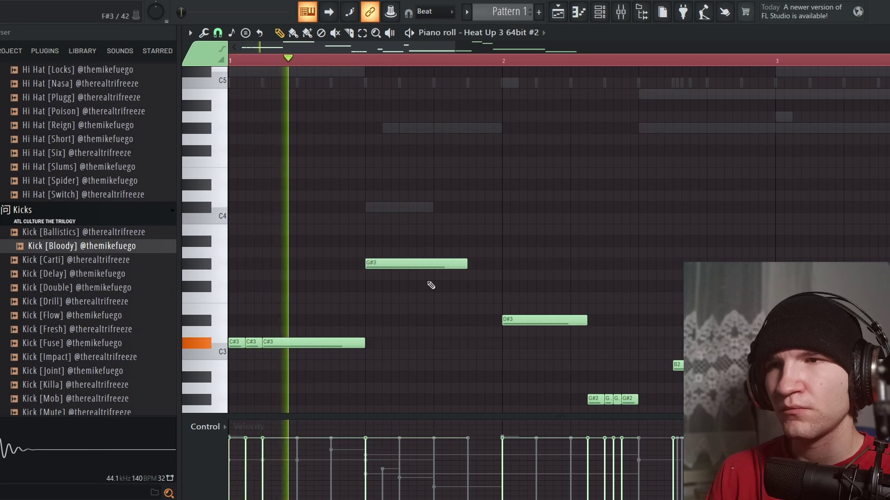
key(space)
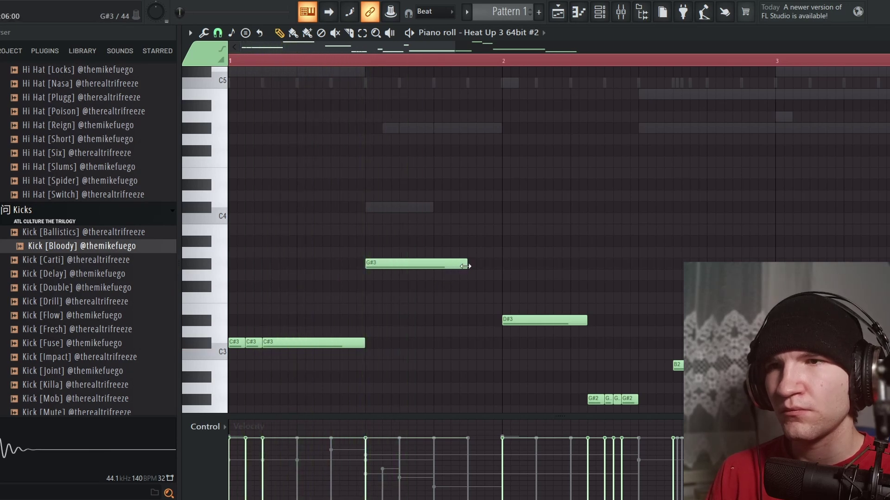
Step: Shorten the G#3 to two steps and follow it with two-step F#3, E3 and F#3 notes filling bar 1
click(401, 286)
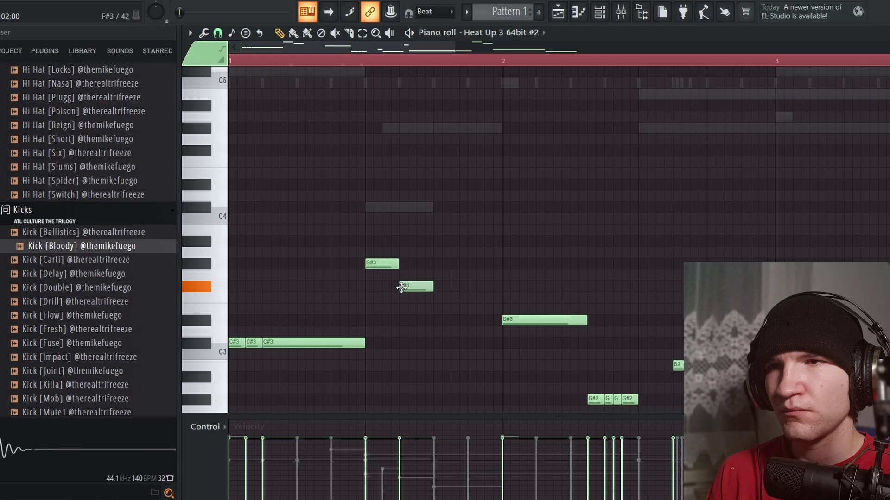
key(space)
ctrl+scroll(413, 305, up, 2)
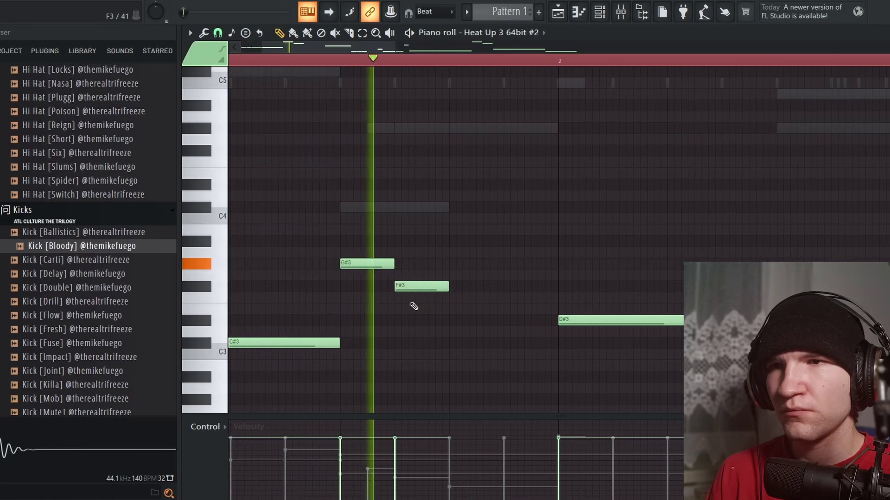
key(space)
click(447, 320)
drag(447, 309, 447, 308)
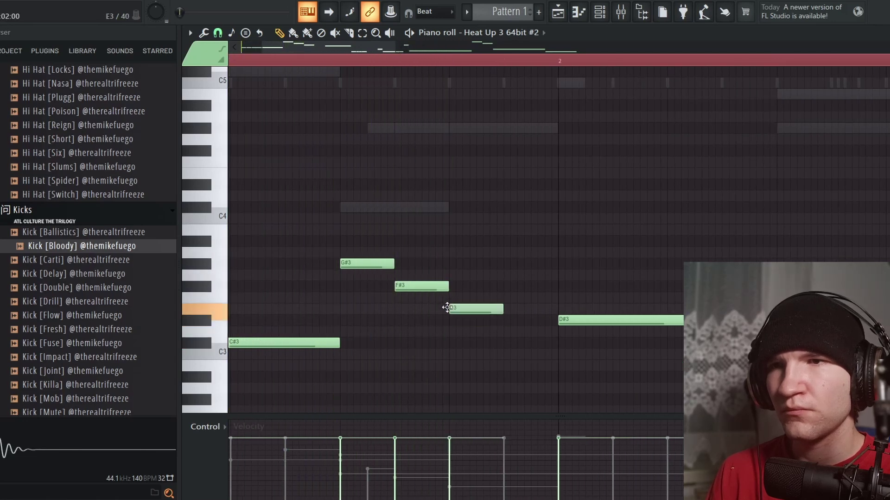
click(505, 285)
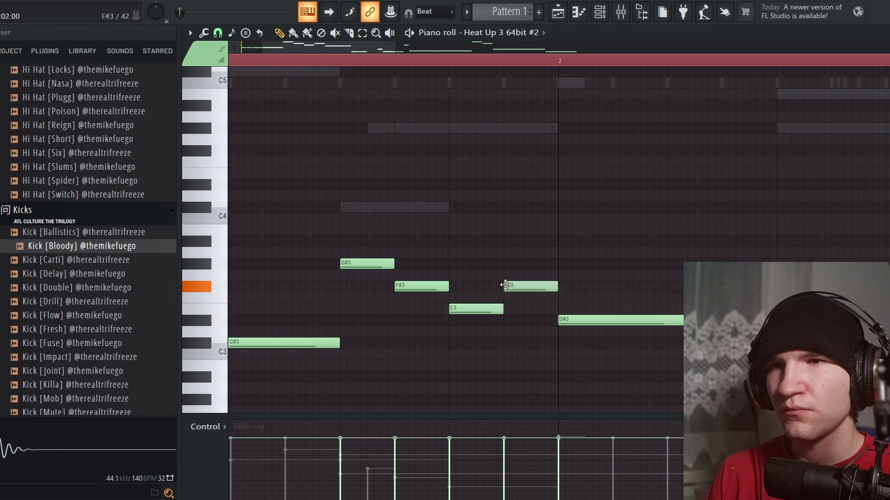
key(space)
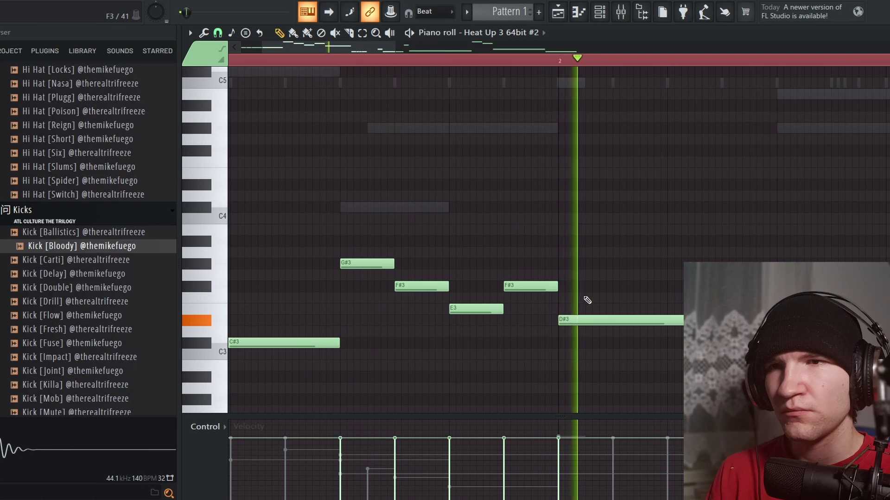
Step: Shorten bar 1's E3 to one step, move the following F#3 against it and extend that F#3 to the bar's end
scroll(445, 320, down, 2)
scroll(432, 323, up, 2)
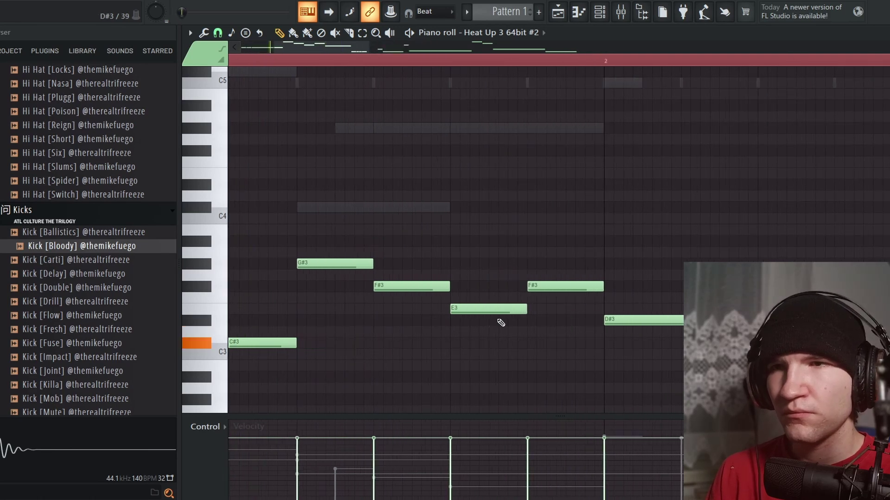
key(space)
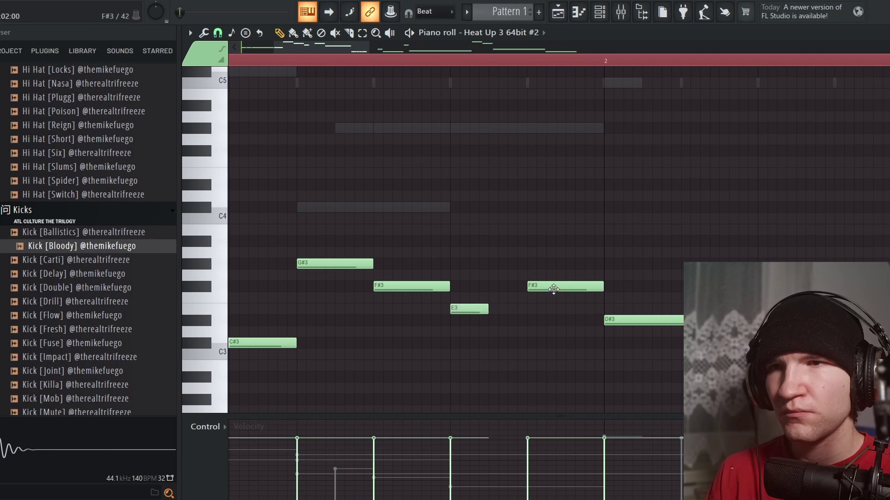
drag(553, 289, 511, 289)
key(space)
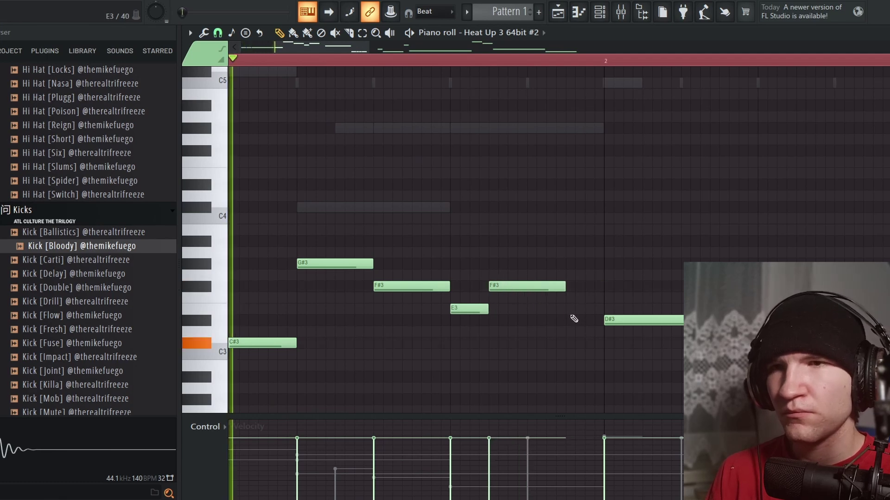
drag(565, 286, 602, 284)
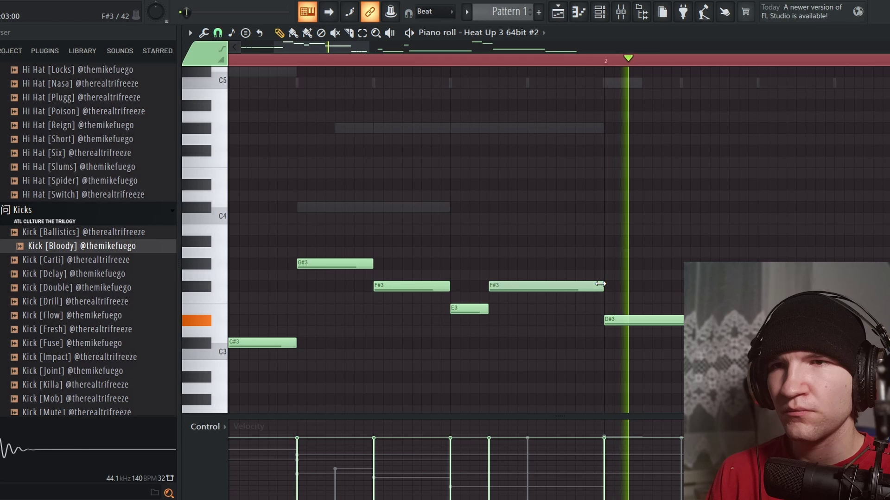
scroll(533, 317, down, 5)
key(space)
Step: Transpose the long D#3 note at the start of bar 2 down to G#2 and play the melody
scroll(552, 322, down, 4)
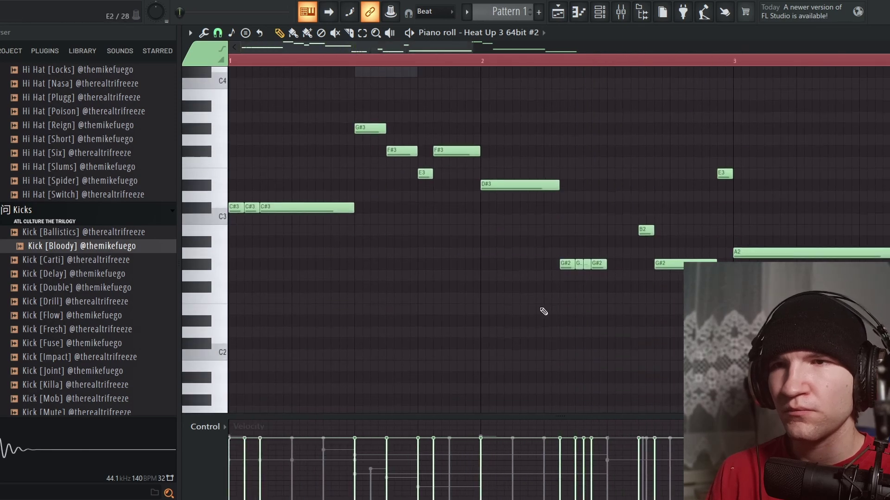
click(503, 184)
key(ctrl+Down)
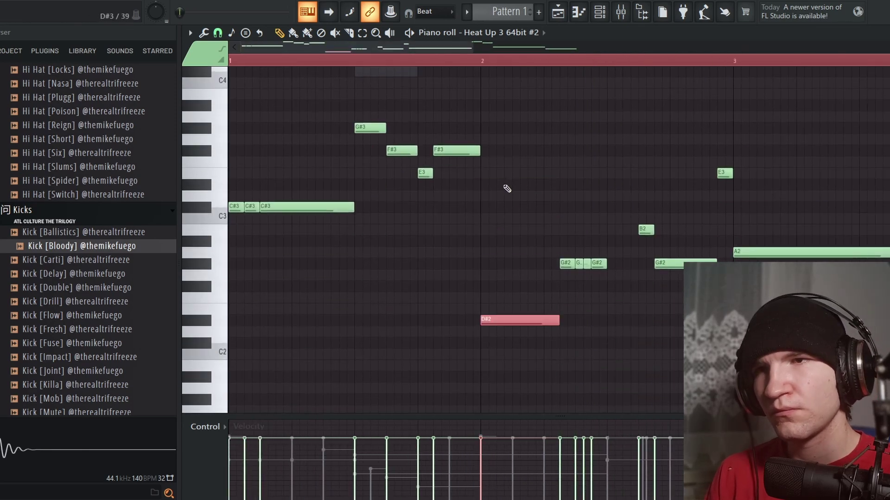
key(shift+Up)
key(shift+Up)
key(shift+Up)
key(shift+Up)
key(shift+Up)
key(space)
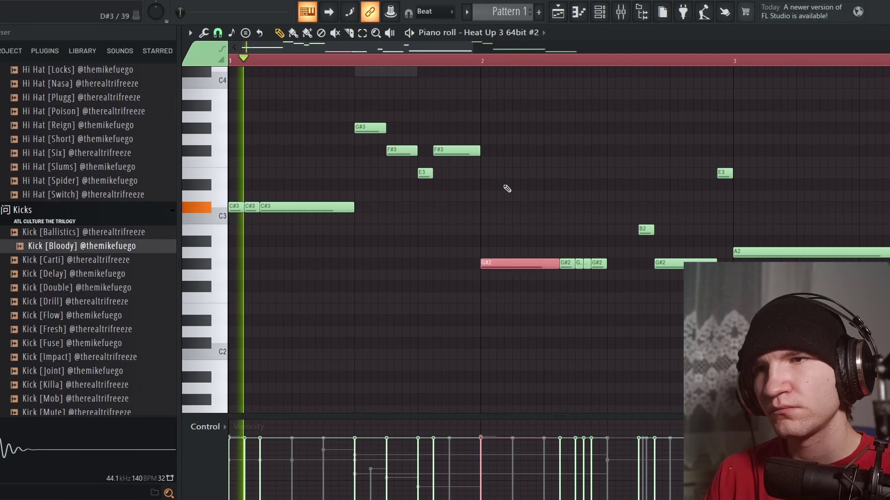
key(ctrl+d)
Step: Extend the last note of bar 2's short G#2 run until it meets the B2 note
scroll(441, 219, up, 3)
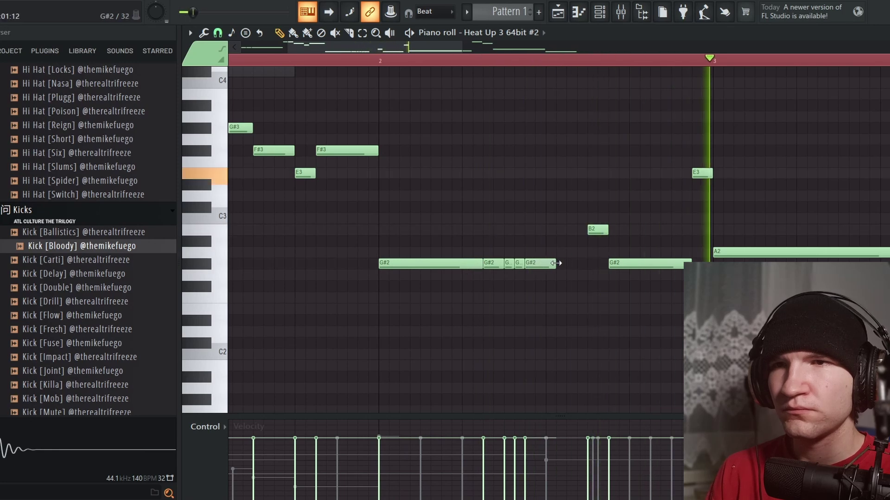
drag(544, 263, 583, 266)
scroll(467, 242, down, 4)
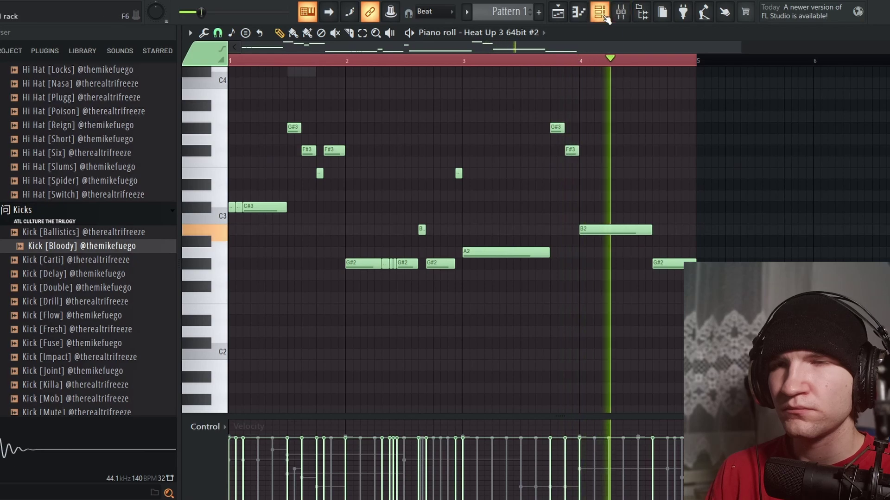
Step: Open the Heat Up 3 64bit #2 instrument from the channel rack and load the BASS preset ACOUSTIC 02
key(F6)
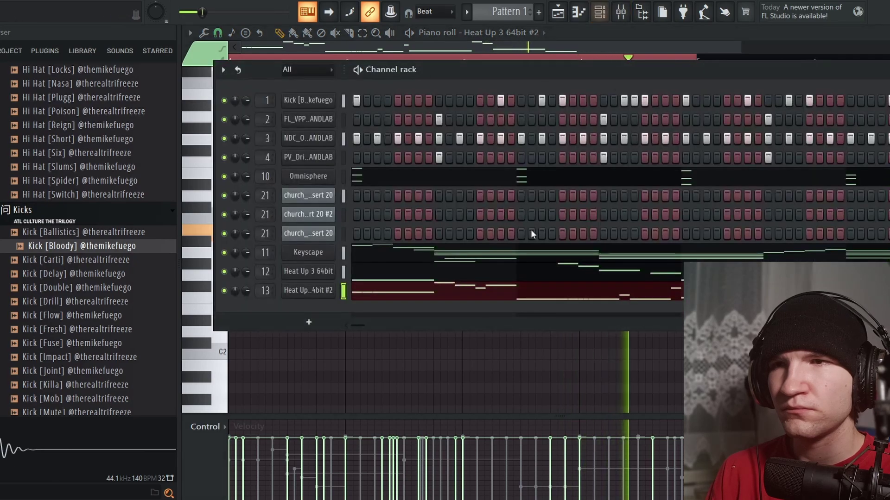
click(324, 287)
click(552, 207)
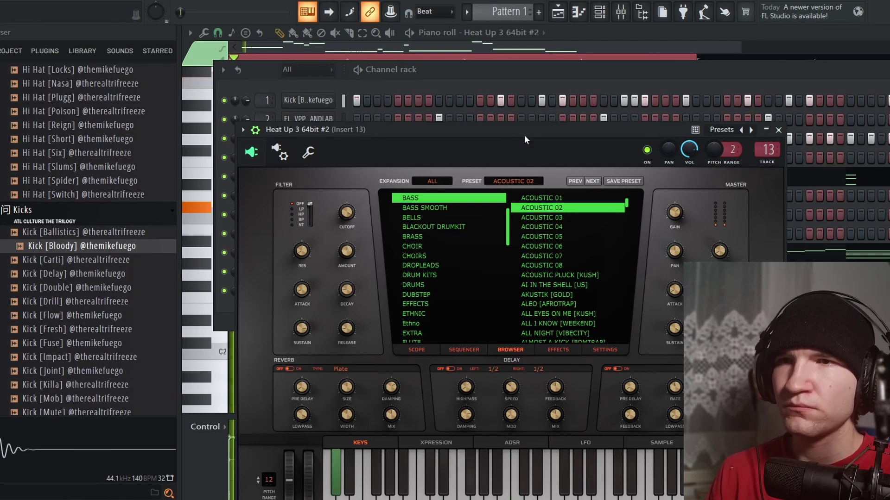
Step: Audition the BASS presets ACOUSTIC 03 through ACOUSTIC 07 one after another, playing the pattern with the last ones
click(569, 217)
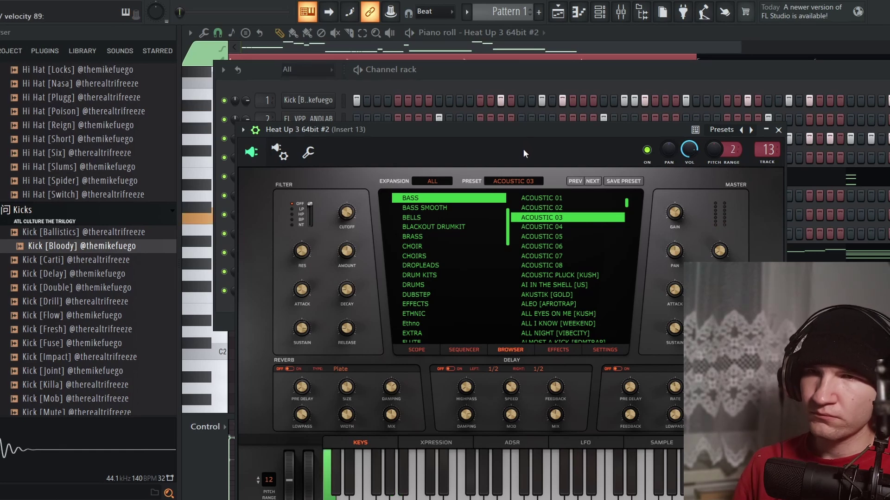
click(571, 226)
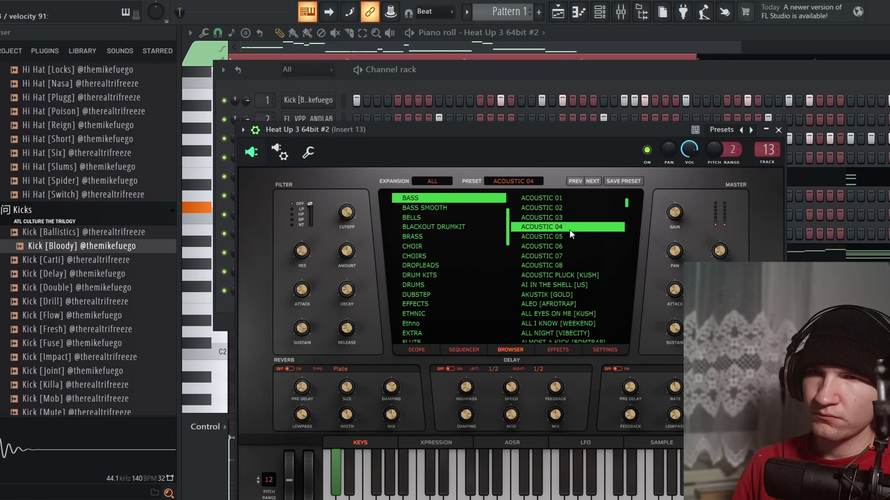
click(569, 235)
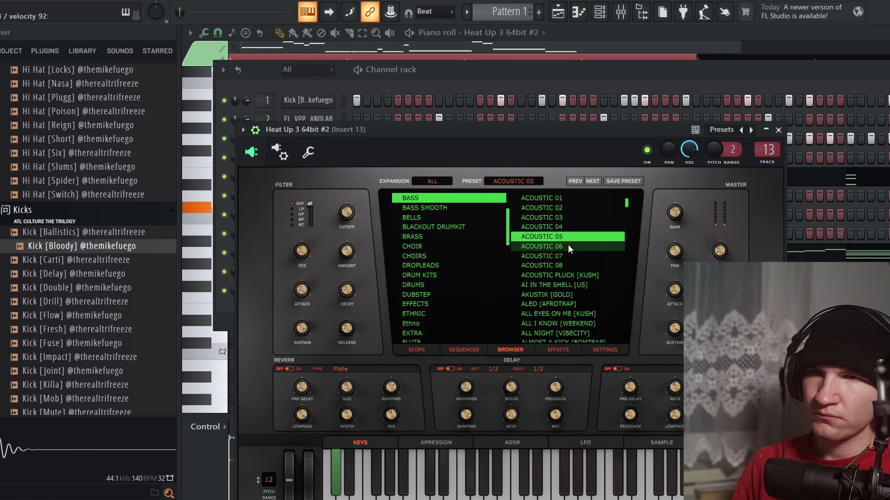
click(568, 244)
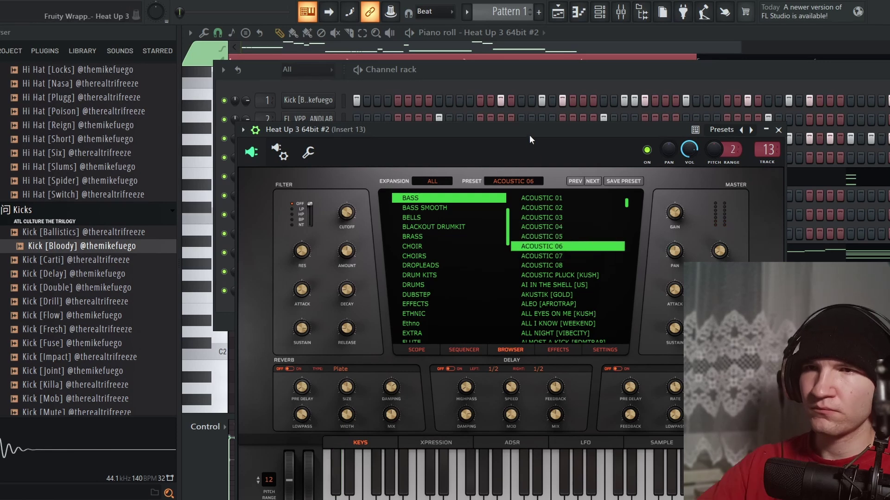
key(space)
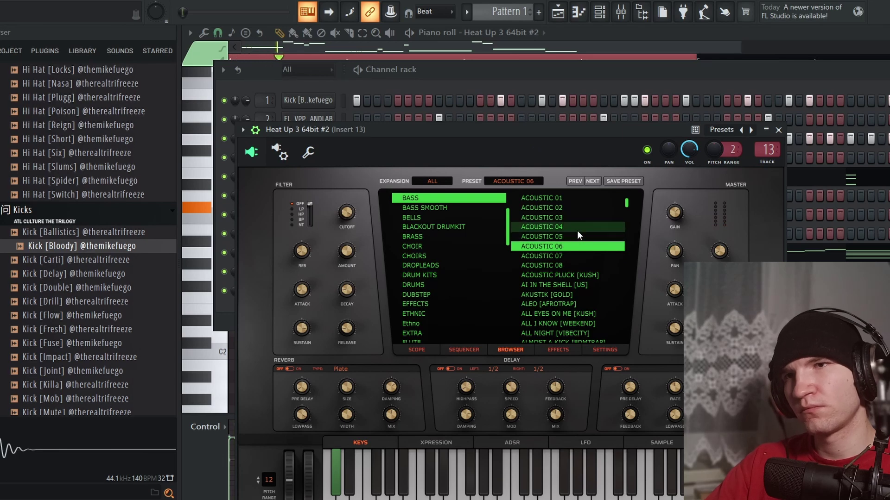
click(569, 256)
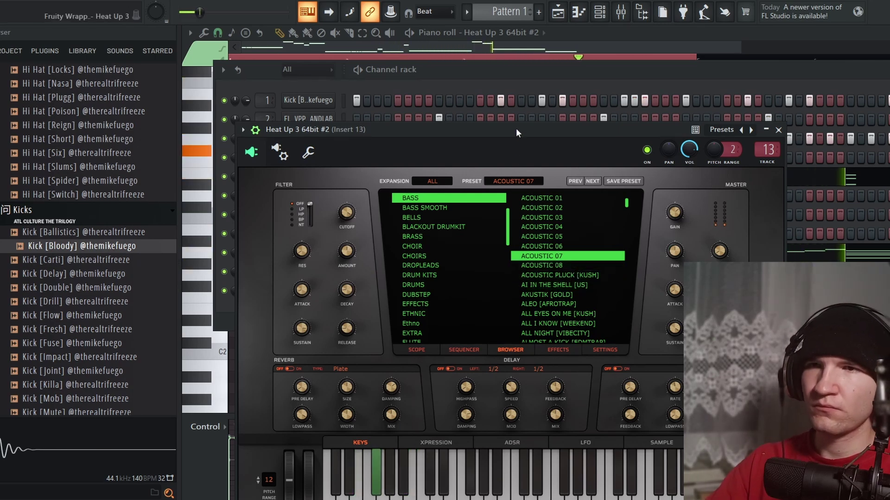
Step: Compare ACOUSTIC 03, ACOUSTIC 04 and ACOUSTIC 02 while the pattern plays, returning to ACOUSTIC 03
click(571, 221)
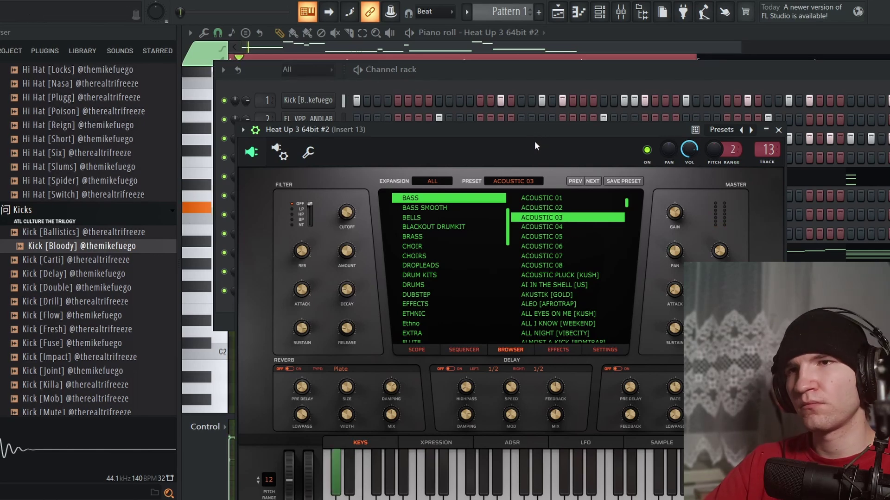
click(571, 226)
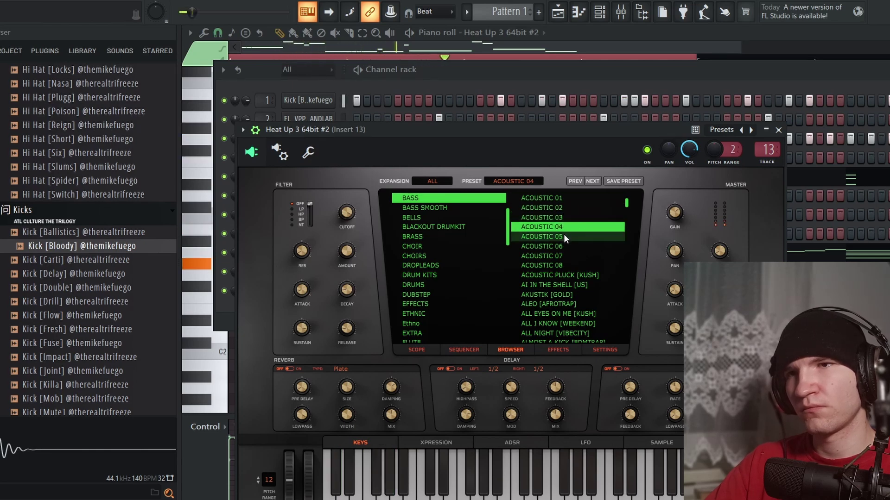
click(563, 208)
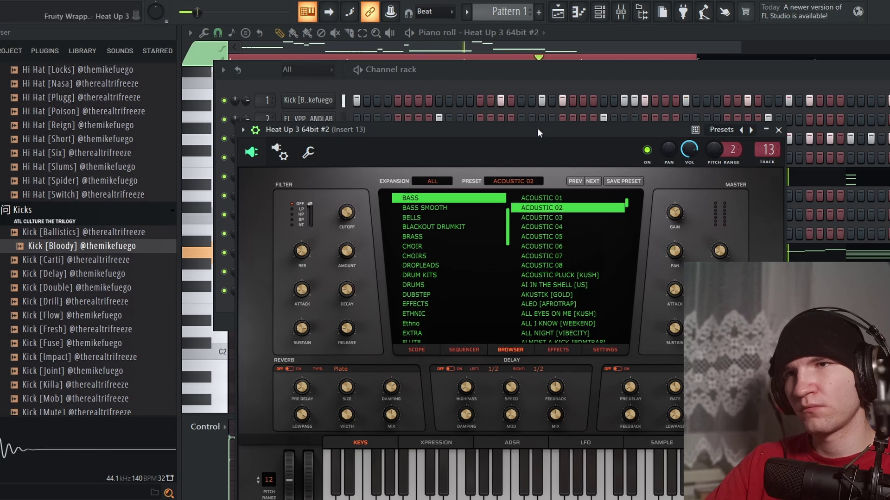
click(562, 217)
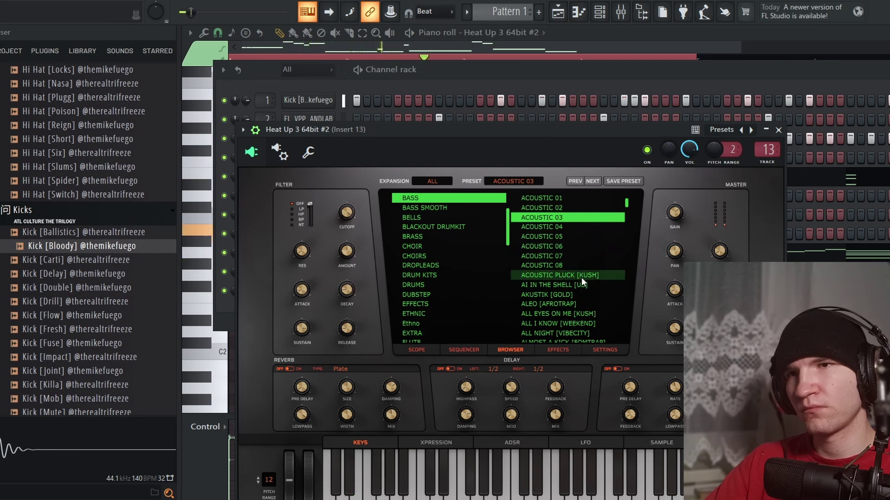
Step: Try the BASEHEAD [UE] preset further down the BASS category, and load BASS BOX [GRIME] instead
scroll(581, 277, down, 3)
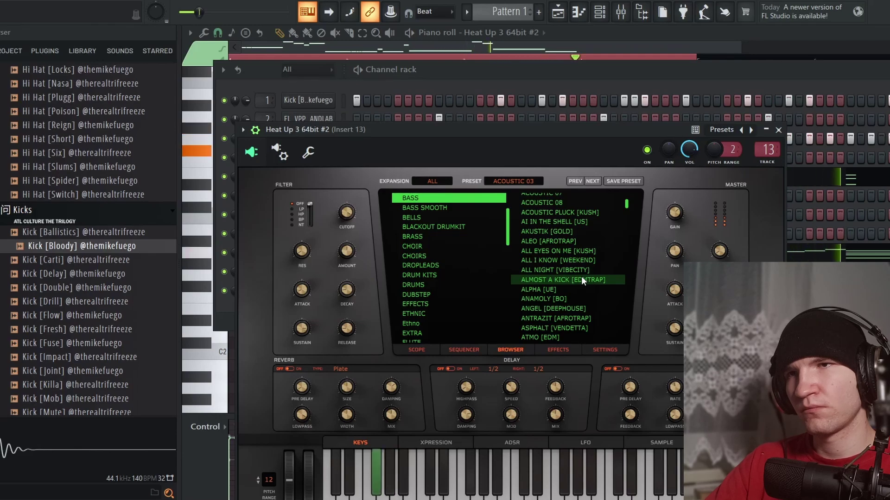
scroll(587, 278, down, 3)
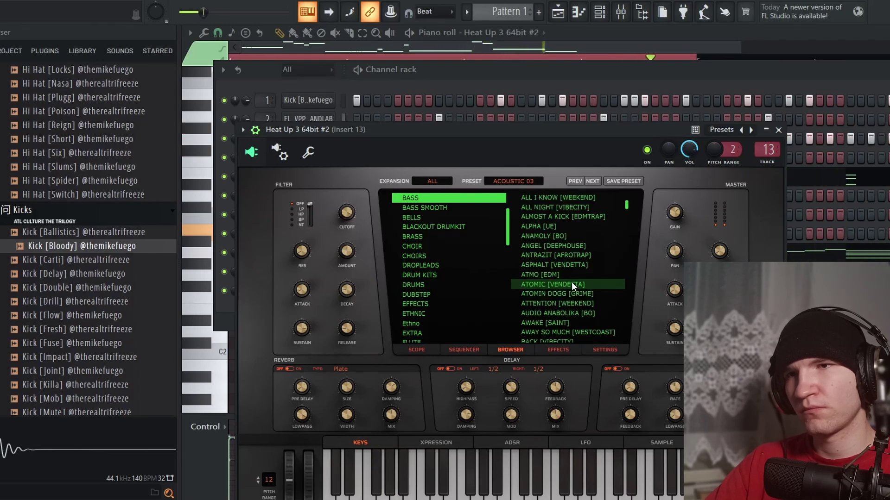
scroll(575, 284, down, 6)
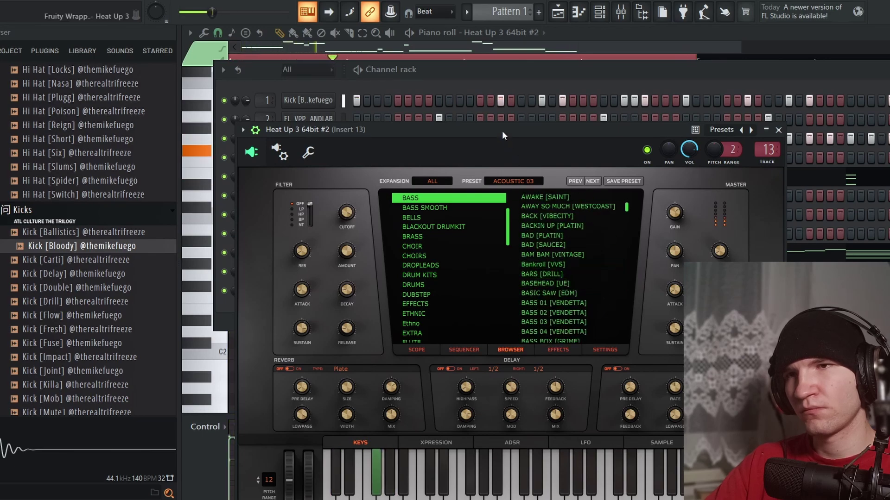
click(565, 285)
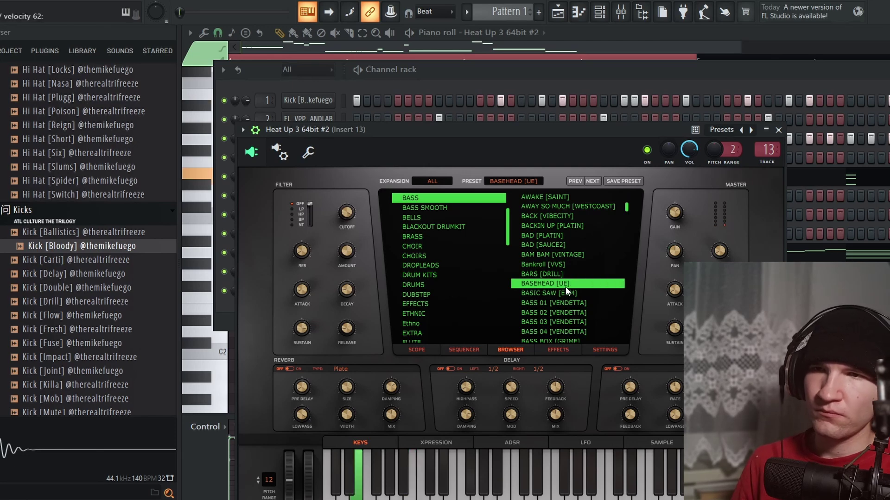
scroll(565, 284, down, 2)
click(565, 278)
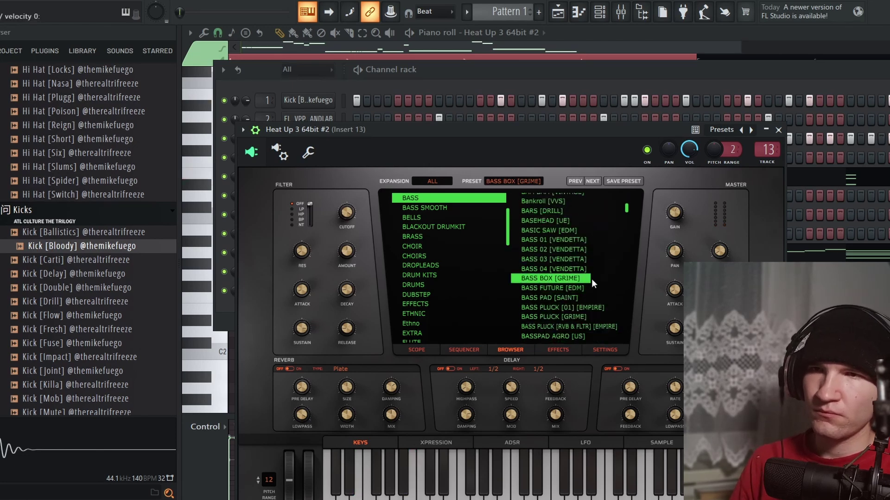
Step: Switch the preset browser to the GUITARS category
scroll(446, 289, down, 2)
scroll(446, 289, down, 1)
click(465, 296)
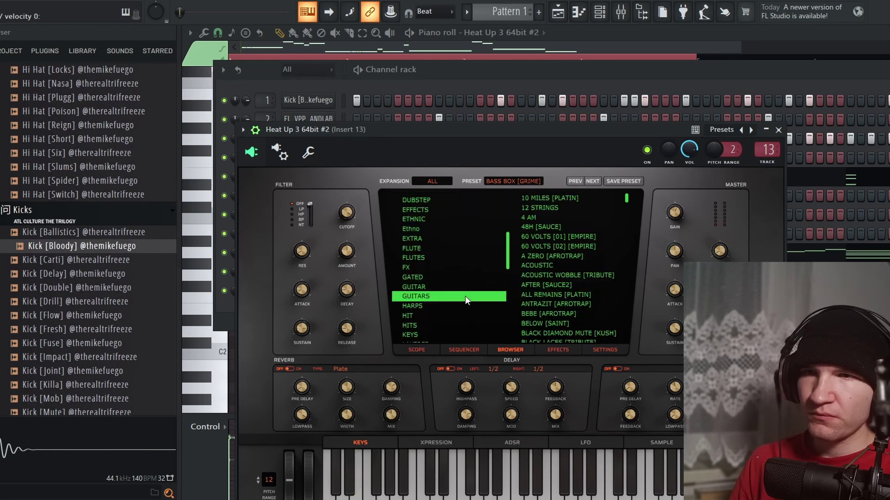
Step: Audition the GUITARS presets DAT FEELING [02] [EMPIRE], DISTANCE [VIBECITY], DUCK DOWN [KUSH] and FEEL [WEEKEND] one after another
scroll(581, 299, down, 8)
click(581, 299)
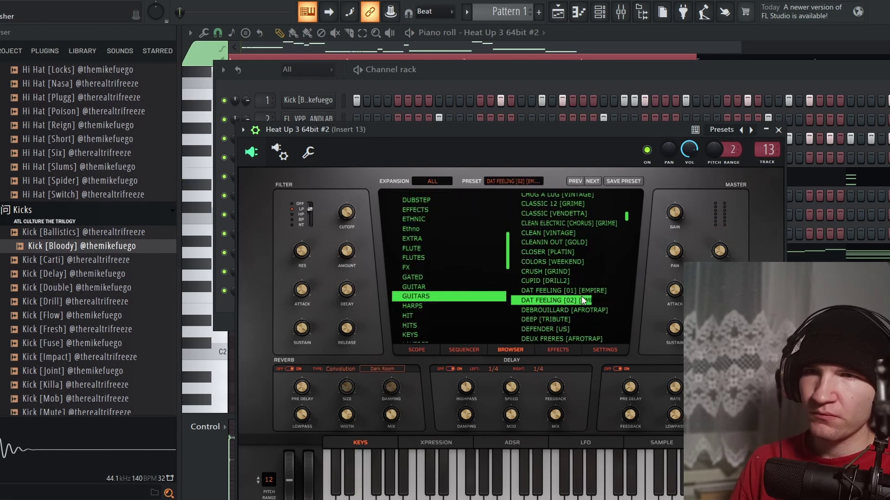
scroll(585, 299, down, 3)
click(582, 296)
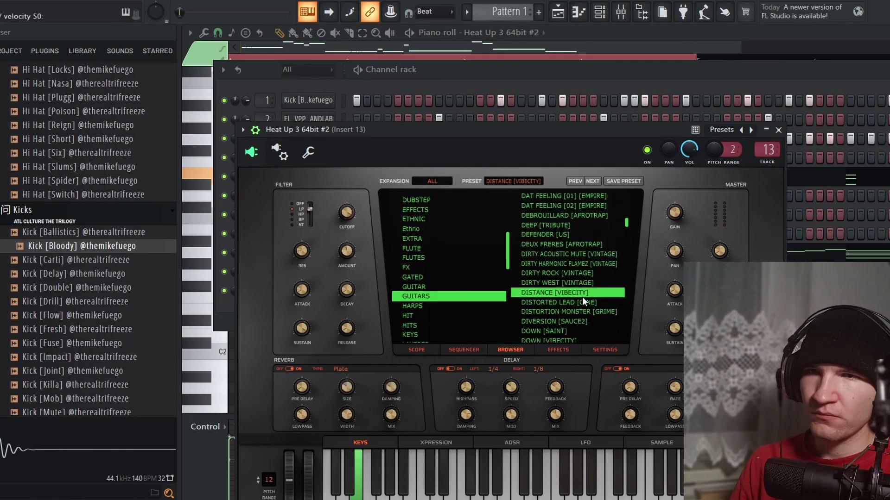
scroll(582, 297, down, 3)
click(582, 296)
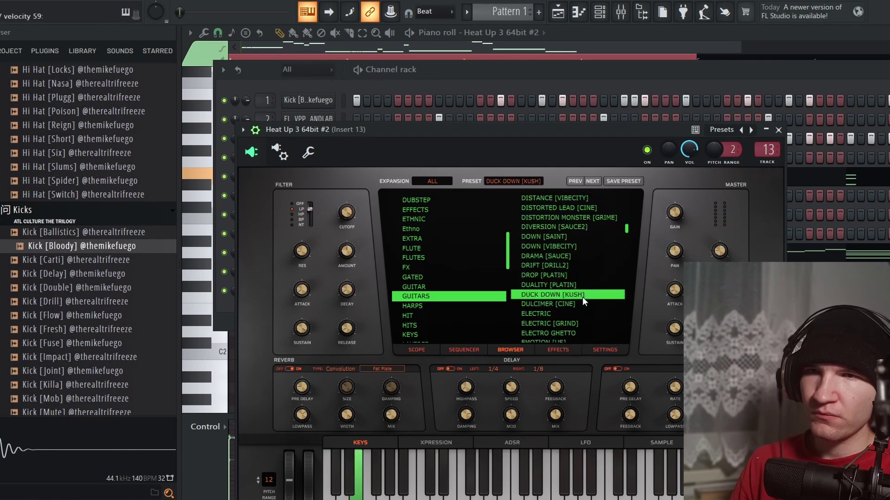
scroll(582, 297, down, 3)
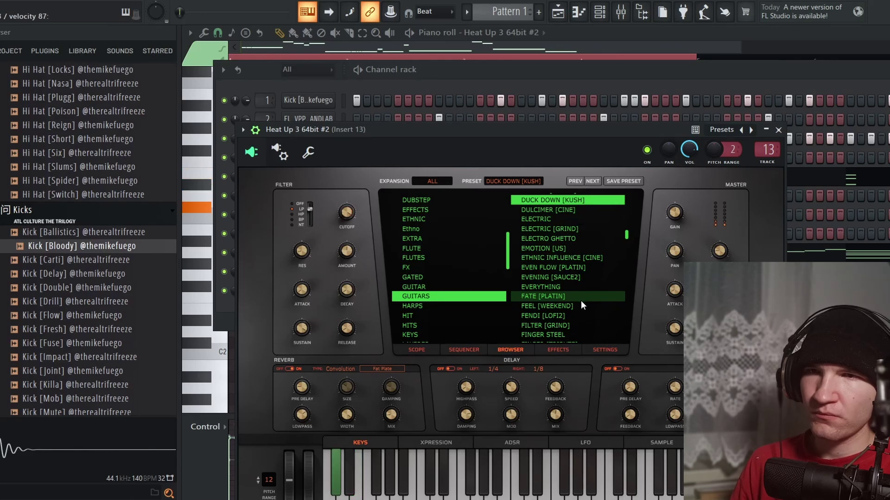
click(580, 306)
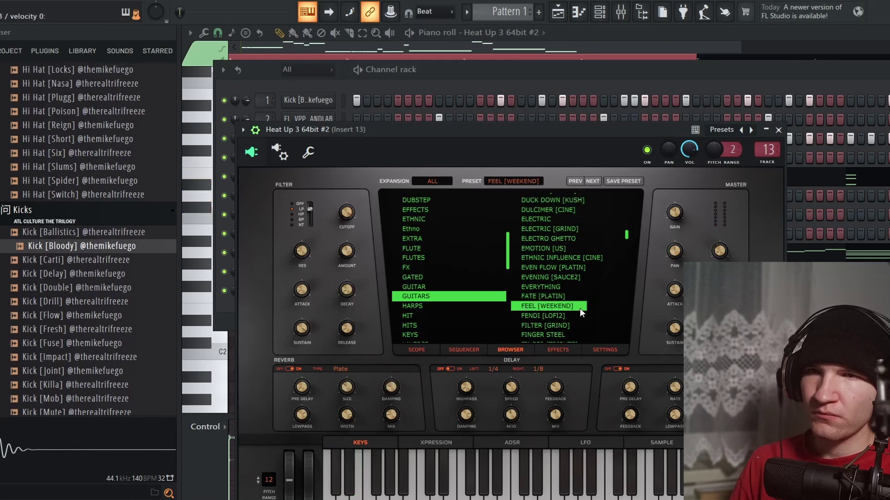
Step: Audition the GUITARS presets FVCKIN TELL [SAINT], GUITAR HERO [GRIME] and HARD ROCK CAFE [GRIME]
scroll(579, 311, down, 2)
scroll(577, 314, down, 1)
click(573, 306)
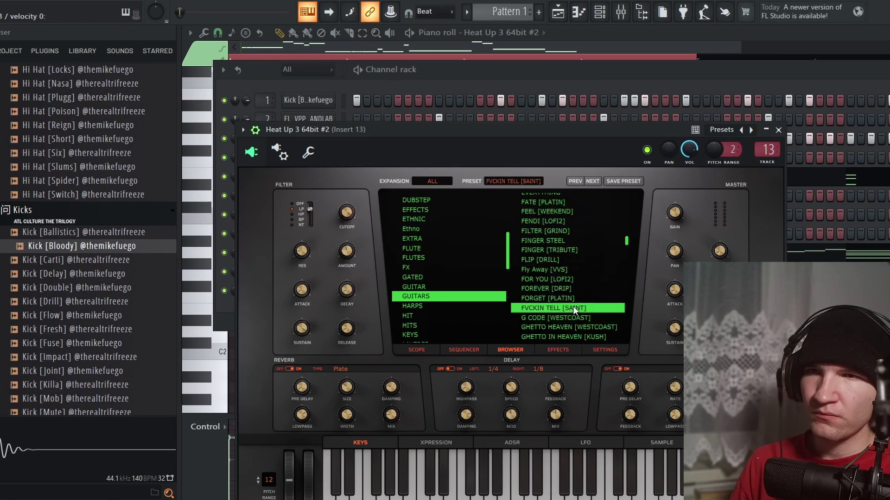
scroll(572, 307, down, 2)
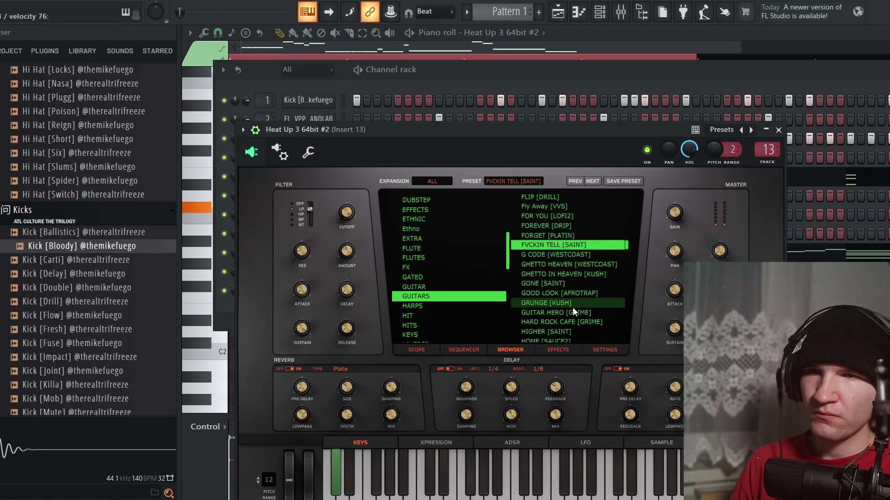
click(572, 310)
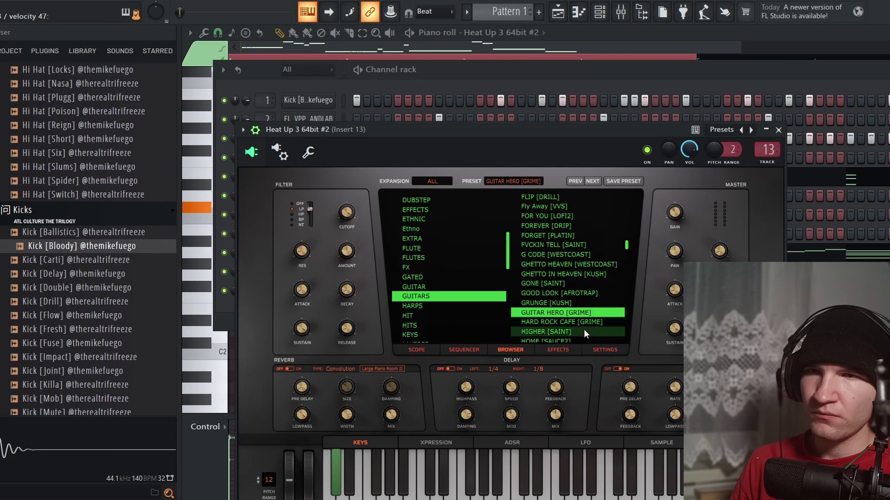
click(576, 322)
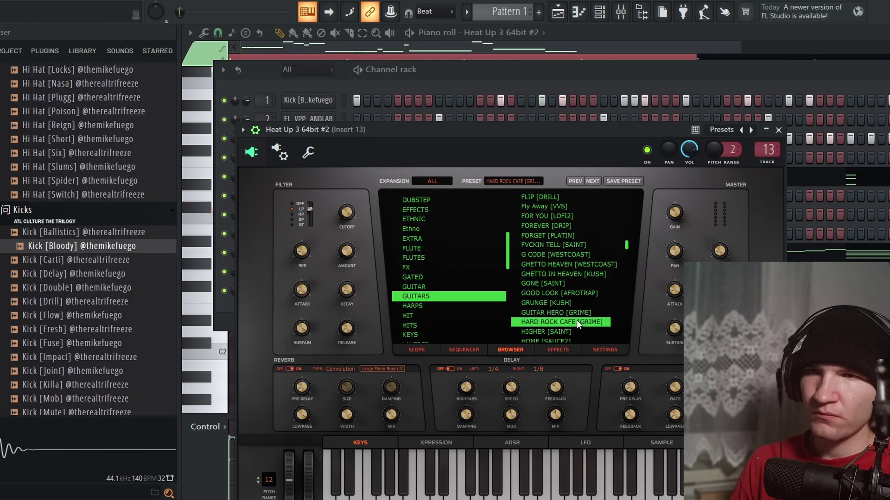
Step: Load the KOJO [AFROTRAP] guitar preset, try a few notes and play the pattern with it
scroll(575, 291, down, 5)
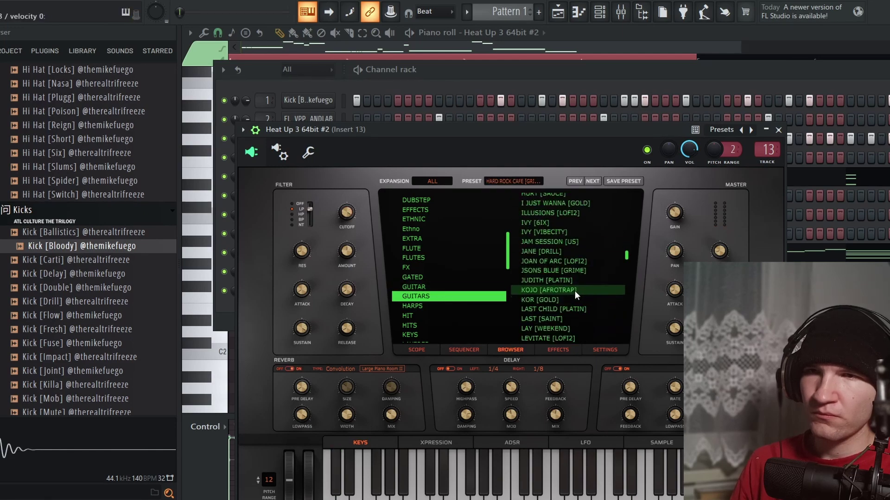
click(575, 291)
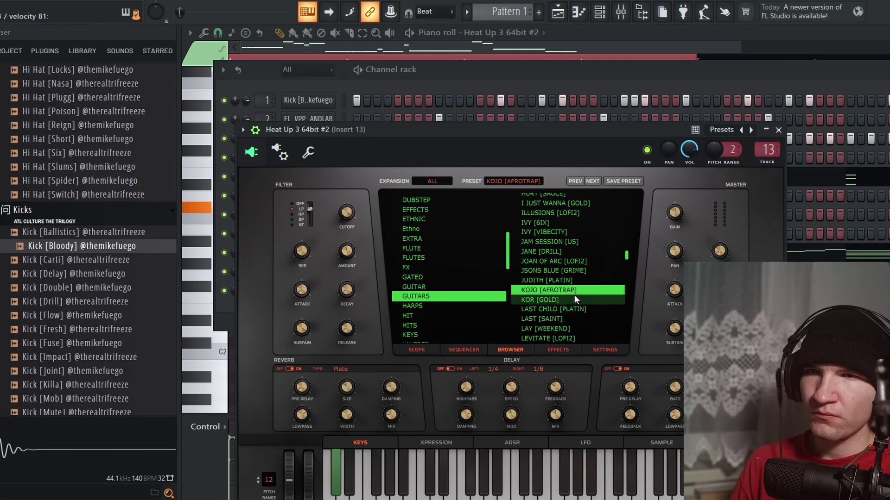
scroll(573, 295, down, 1)
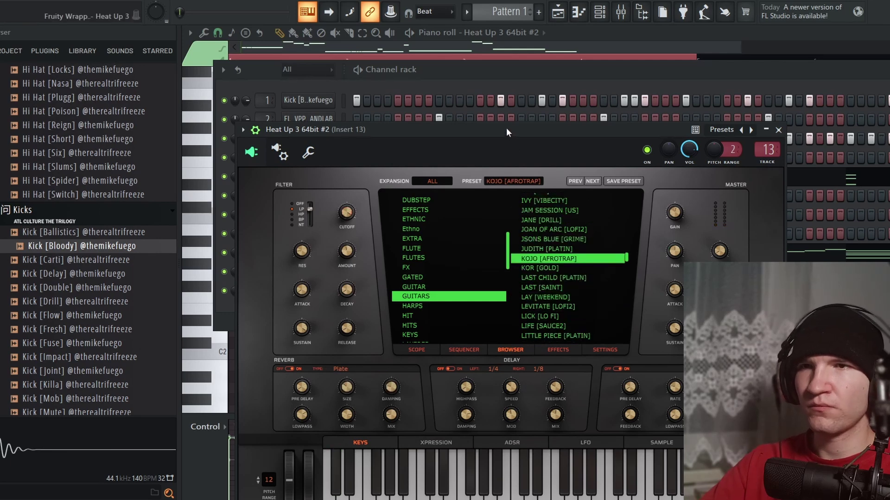
key(space)
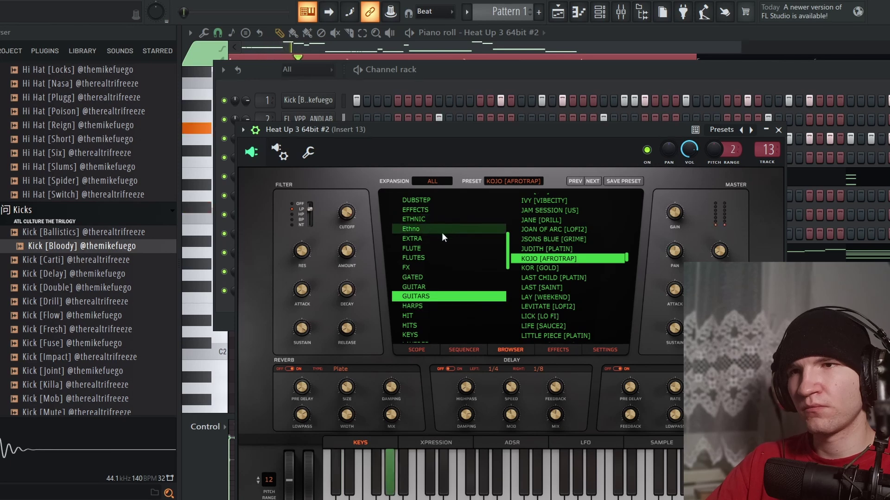
Step: Go back to the BASS category, load the ACOUSTIC 03 preset and close the instrument window
scroll(445, 248, up, 5)
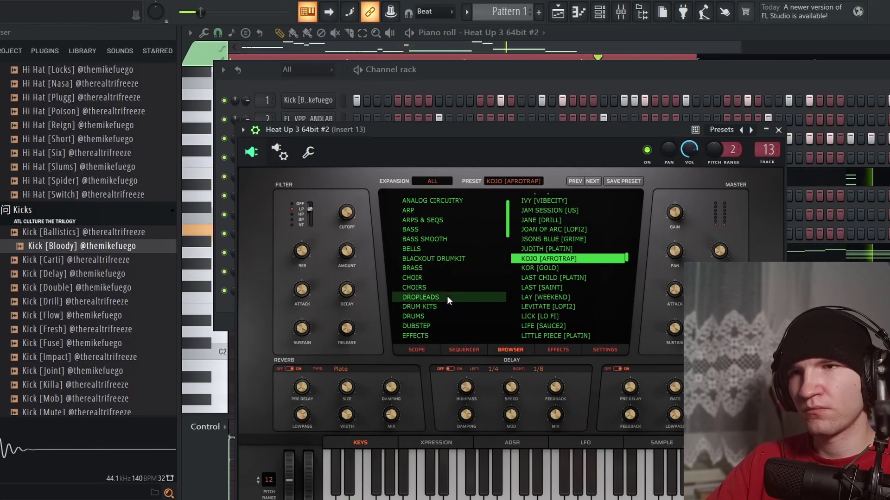
click(428, 230)
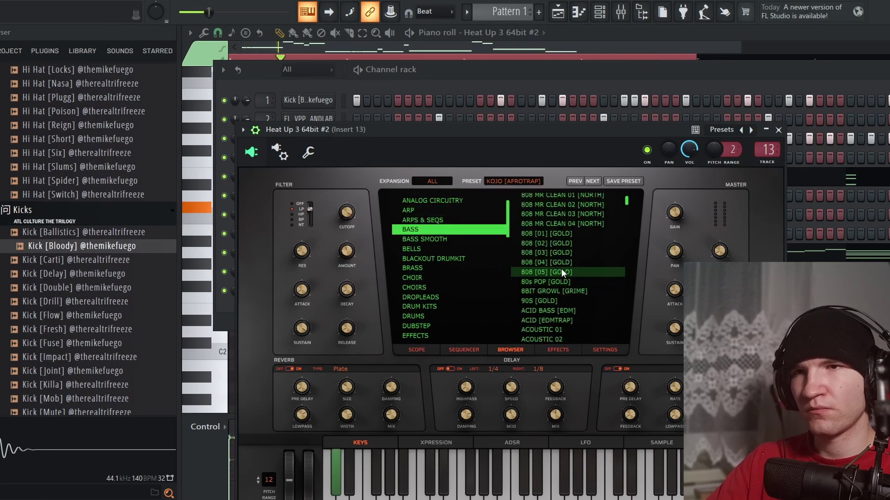
scroll(560, 268, down, 5)
scroll(560, 267, up, 1)
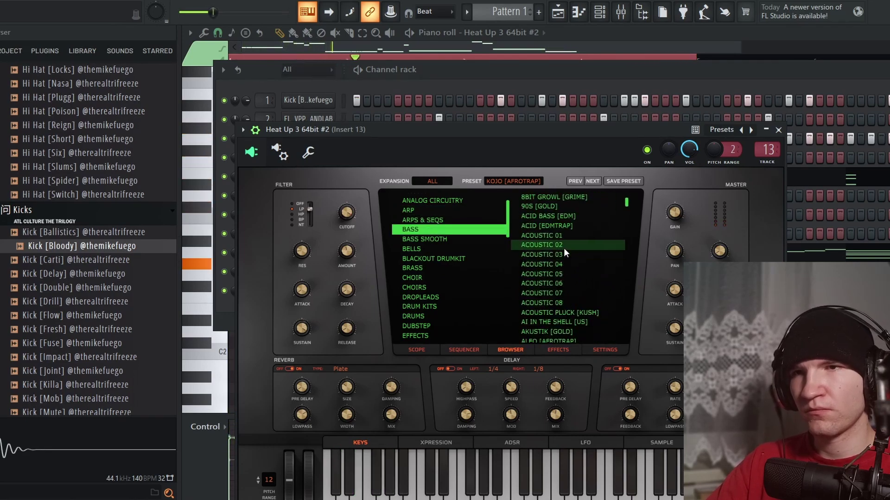
click(563, 254)
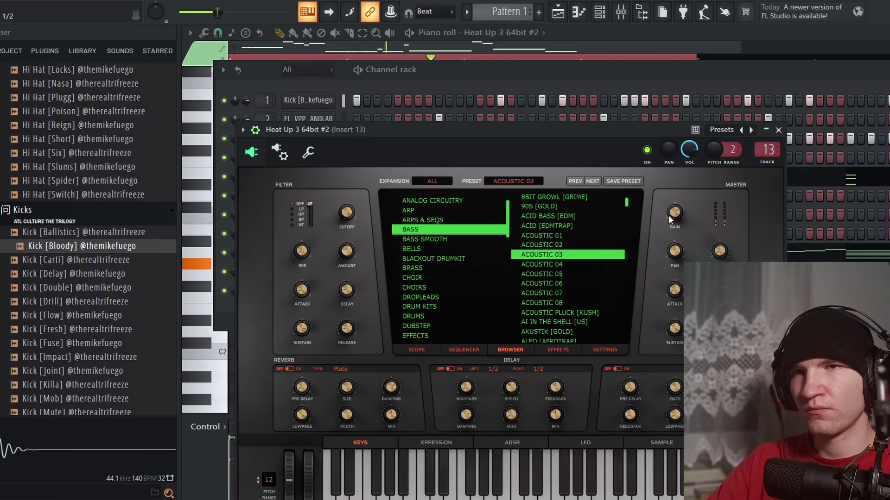
click(779, 129)
Step: Open the piano roll of the second Heat Up 3 channel and transpose the whole melody down one octave
click(552, 297)
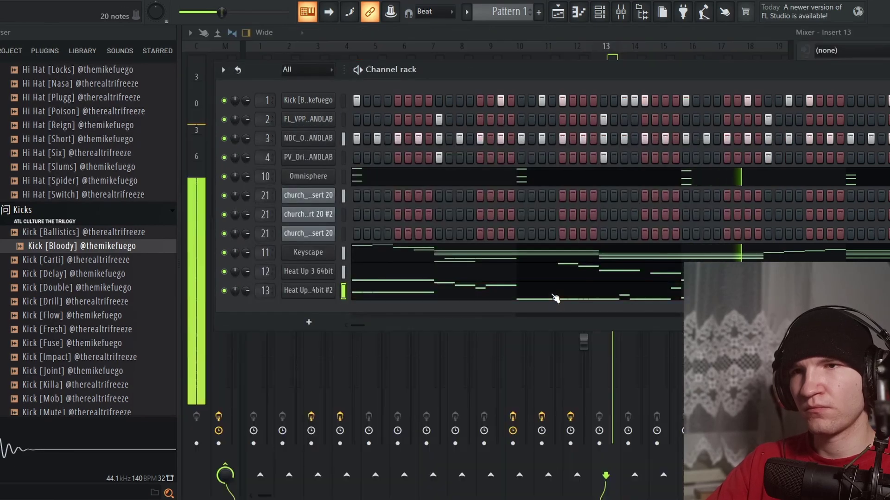
click(553, 294)
key(ctrl+Down)
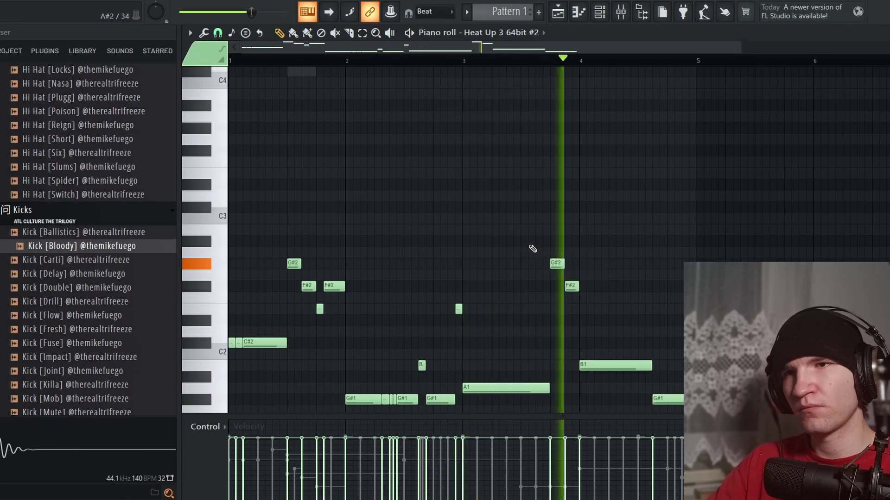
Step: Stop playback and raise the run of short G#1 notes in the middle of bar 2 by one octave to G#2
scroll(533, 241, down, 4)
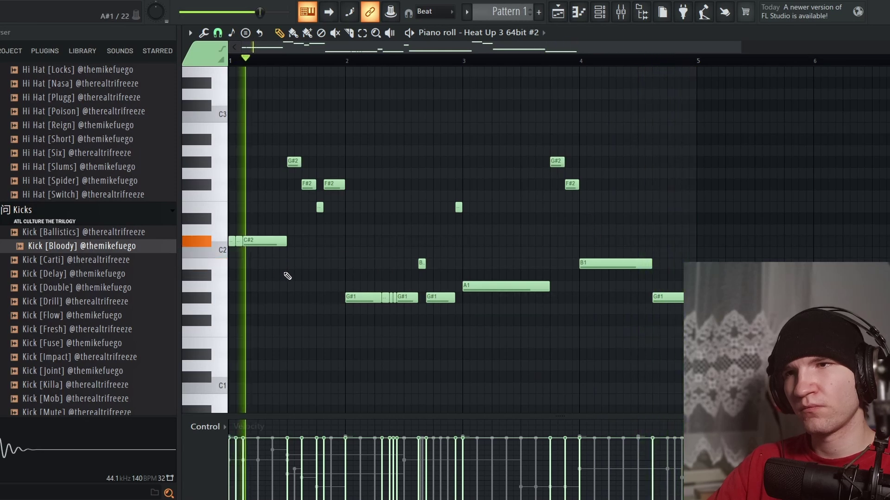
scroll(236, 270, up, 3)
ctrl+scroll(236, 269, up, 2)
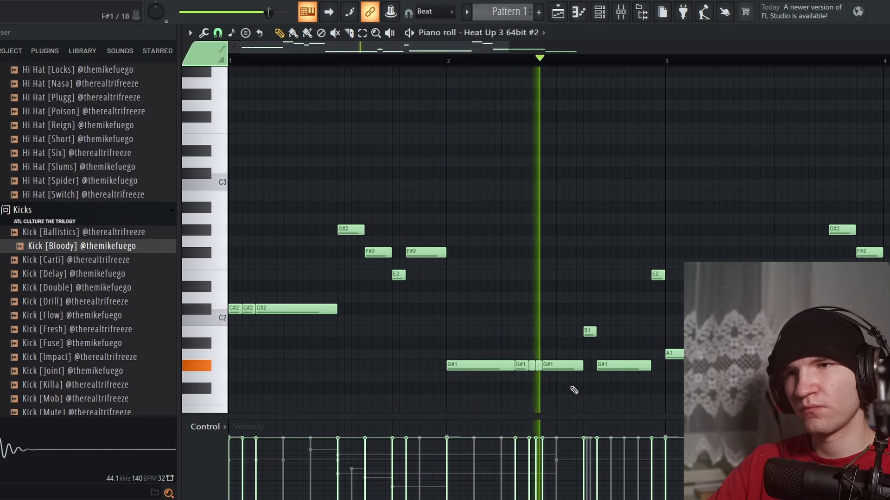
key(space)
drag(571, 393, 513, 339)
drag(513, 338, 521, 349)
drag(558, 392, 522, 350)
key(ctrl+Up)
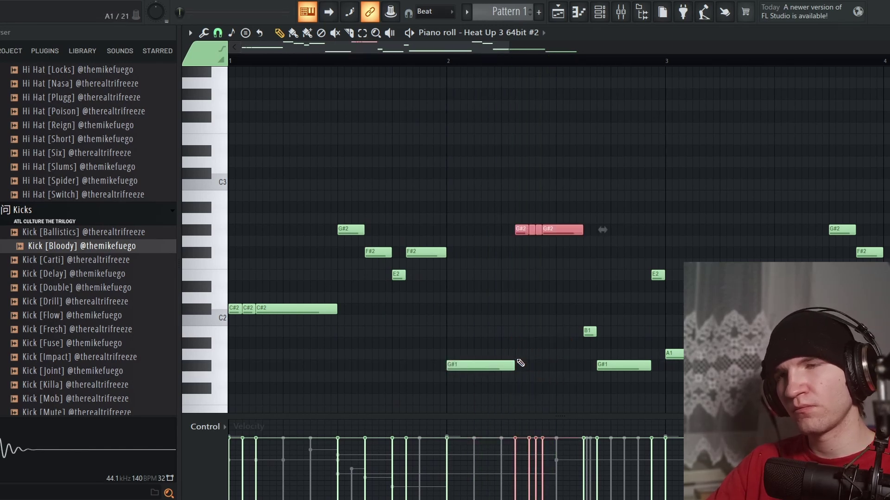
Step: Play the pattern and try the raised bar 2 notes another octave higher, at G#3, before moving them back to G#2
key(space)
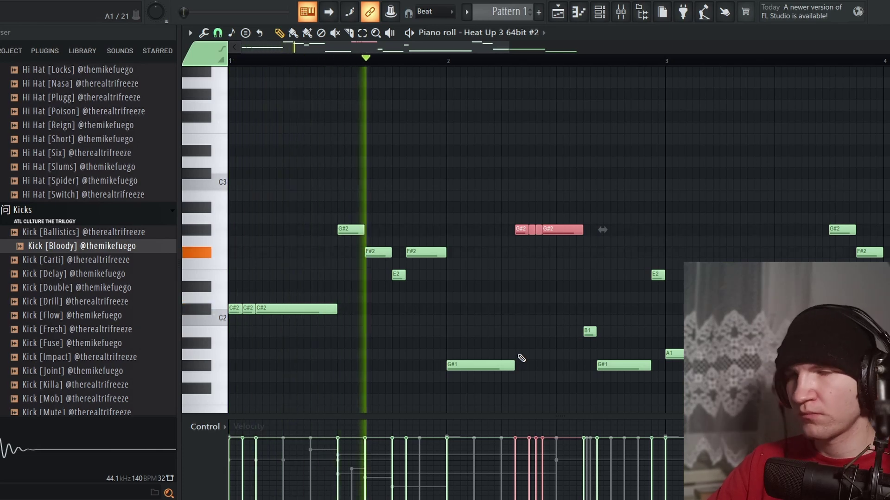
key(ctrl+Up)
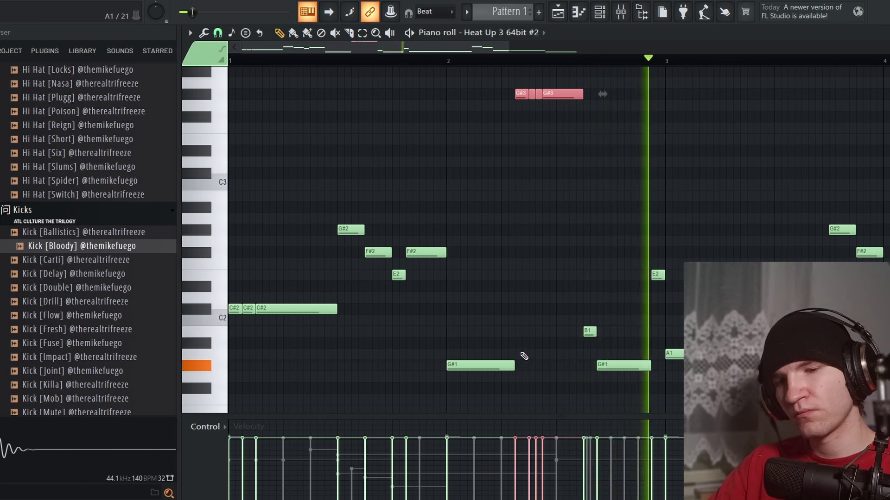
key(ctrl+Down)
key(space)
key(space)
click(446, 60)
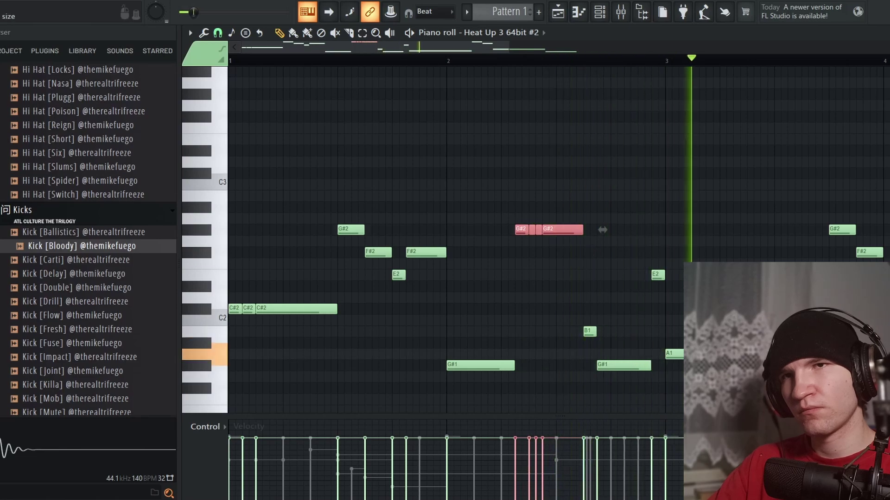
Step: Close the piano roll and channel rack to uncover the mixer, and pull down the Insert 13 fader
key(Escape)
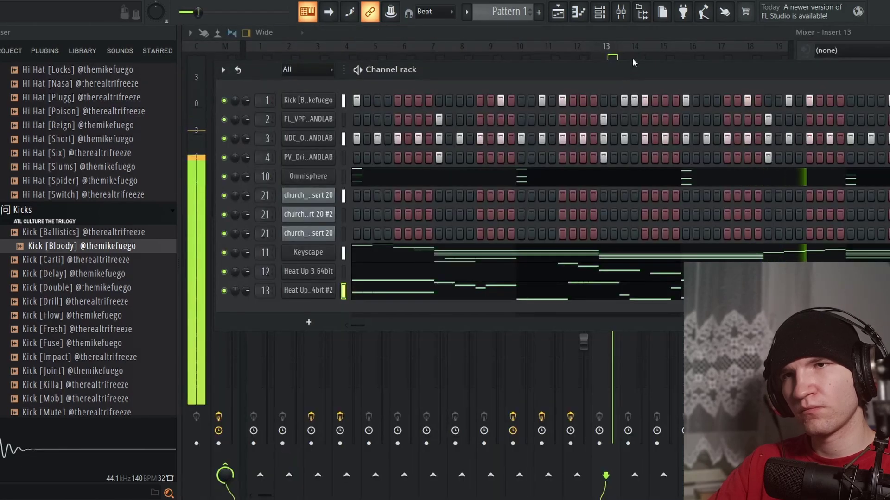
drag(637, 70, 501, 88)
click(880, 88)
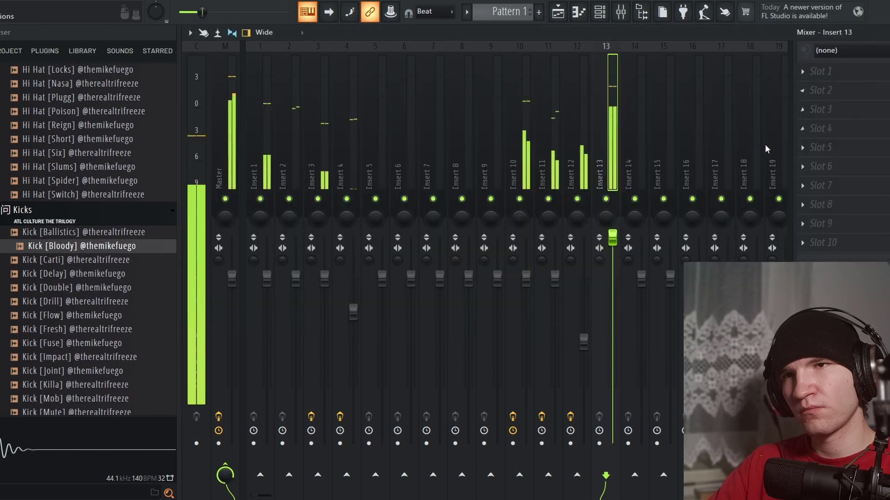
drag(612, 238, 620, 303)
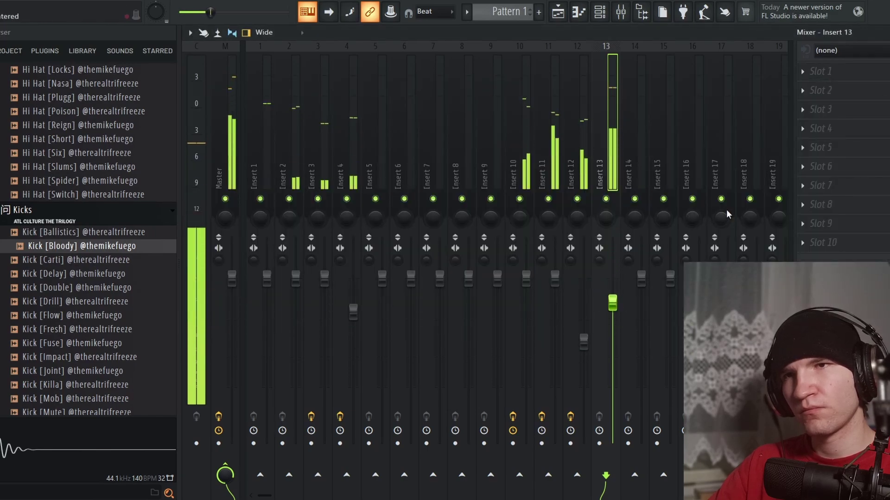
Step: Add the Soundgoodizer effect to slot 4 of Insert 13, adjust its amount and close its window
click(828, 135)
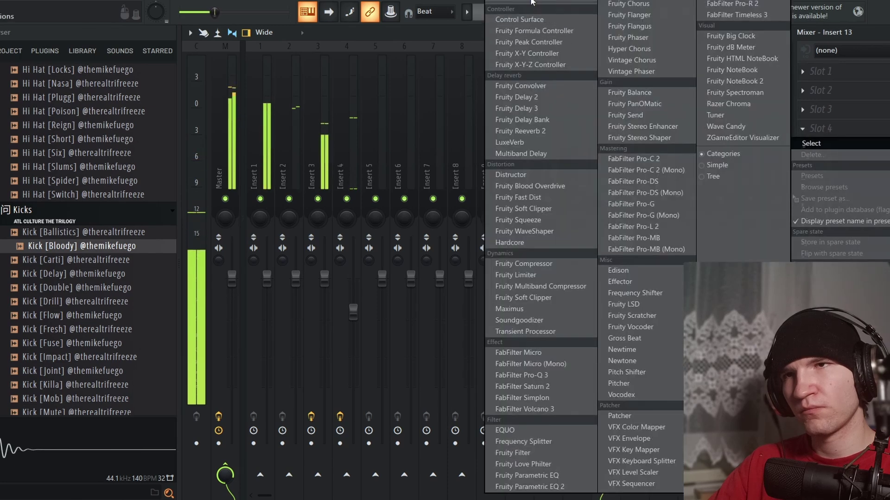
click(810, 143)
text(sou)
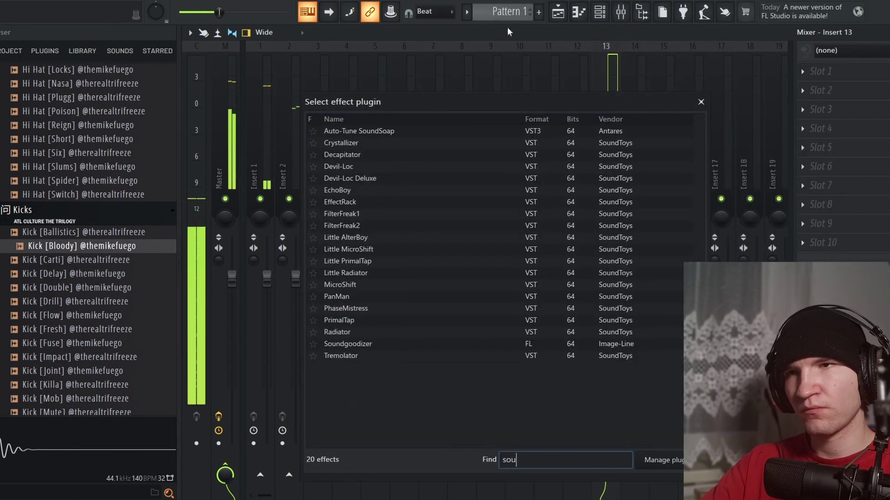
click(374, 348)
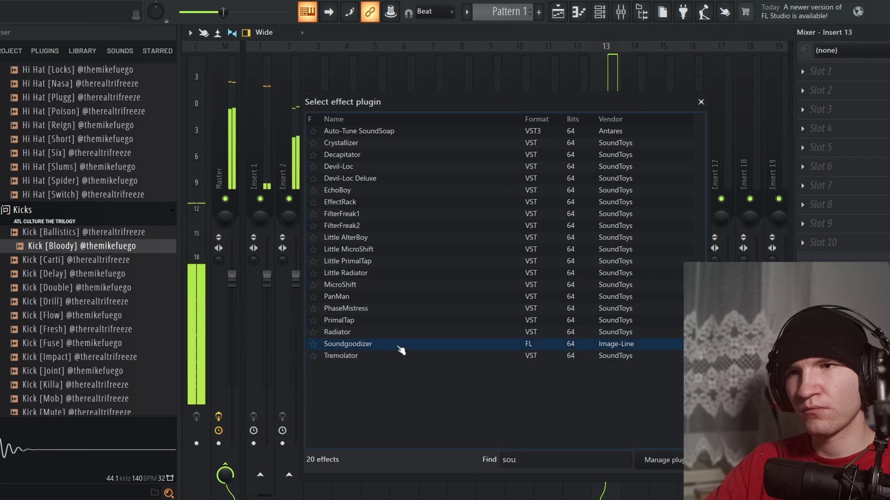
double_click(399, 346)
drag(355, 268, 355, 260)
click(406, 195)
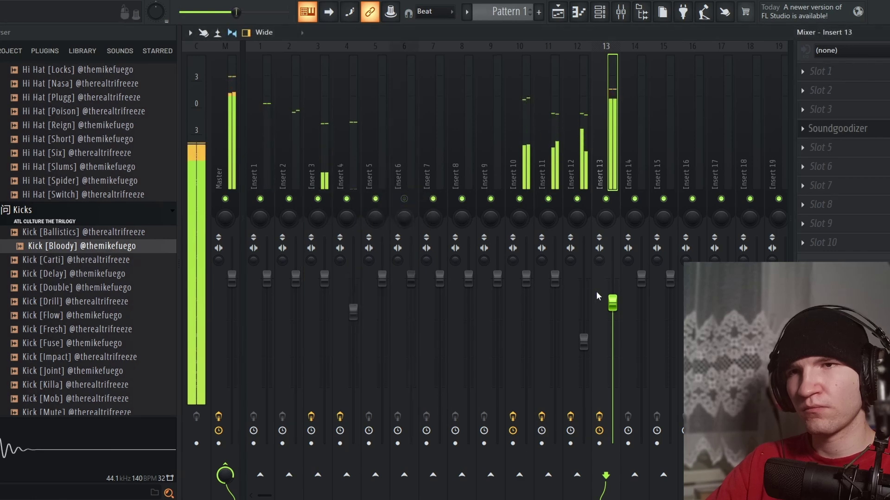
Step: Lower the Insert 13 fader to -9.0 dB while the pattern plays, and select the Master track
scroll(616, 301, down, 3)
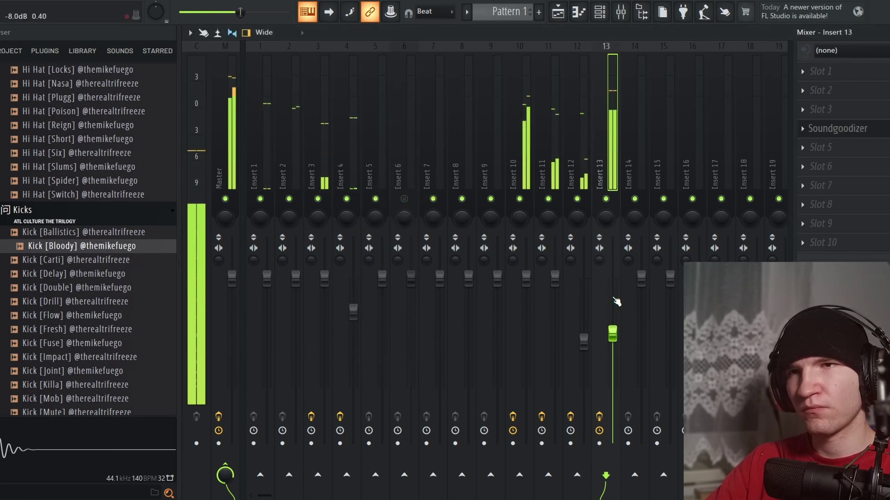
scroll(616, 302, down, 1)
scroll(616, 301, down, 1)
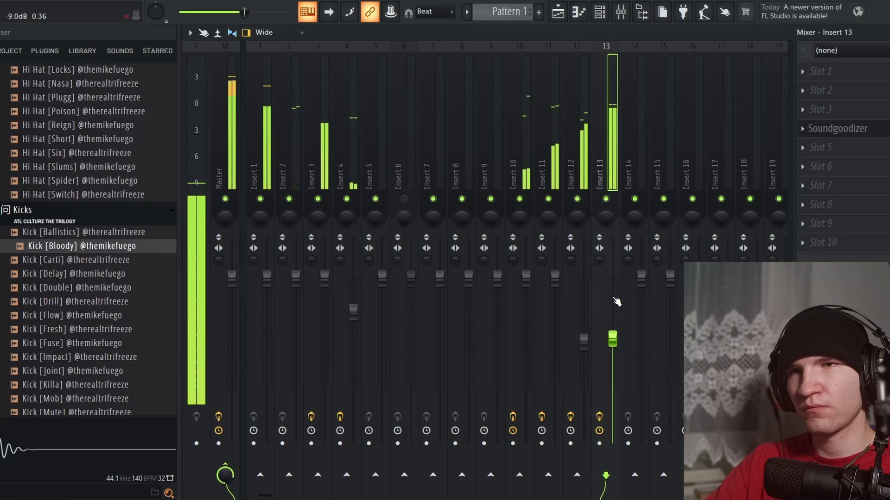
click(226, 139)
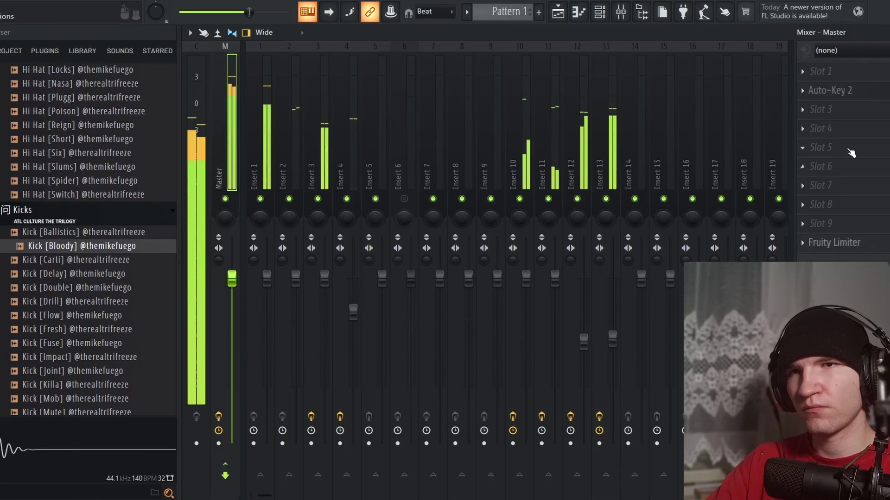
Step: Add the Soundgoodizer effect to slot 6 of the Master track
click(842, 172)
click(830, 181)
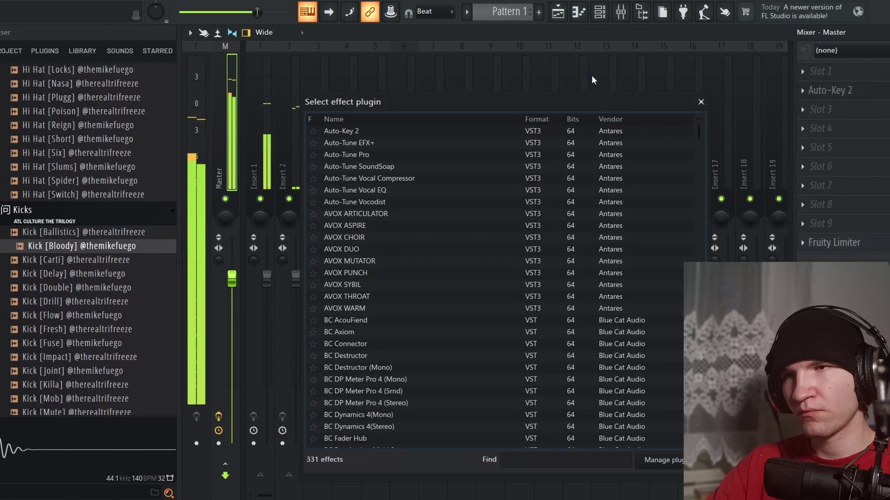
text(sou)
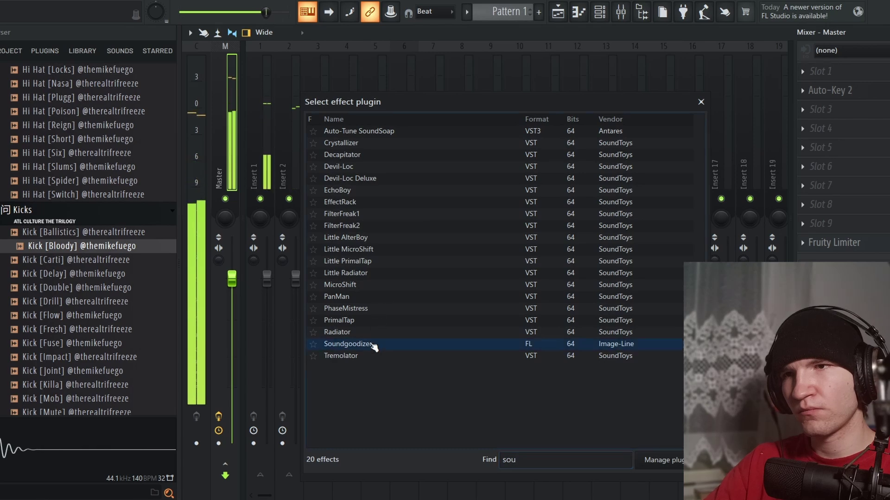
double_click(372, 345)
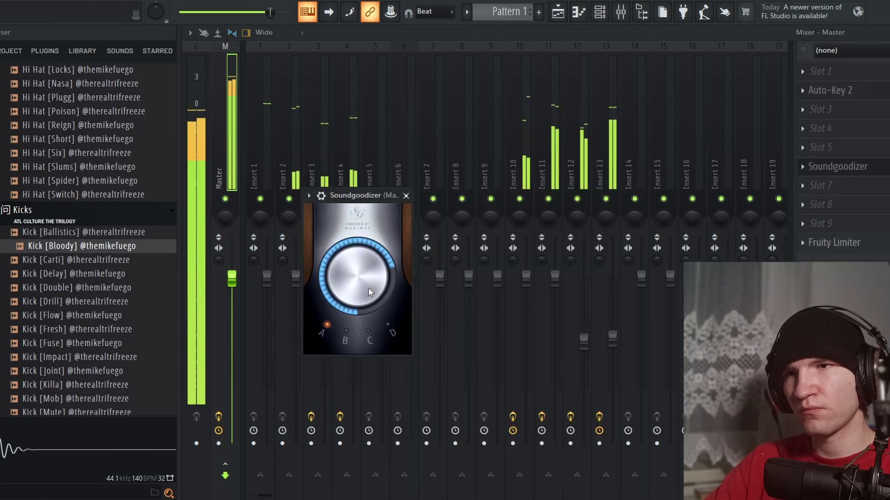
Step: Raise the Insert 13 fader to -5.7 dB and remove the Soundgoodizer from its slot 4
click(605, 162)
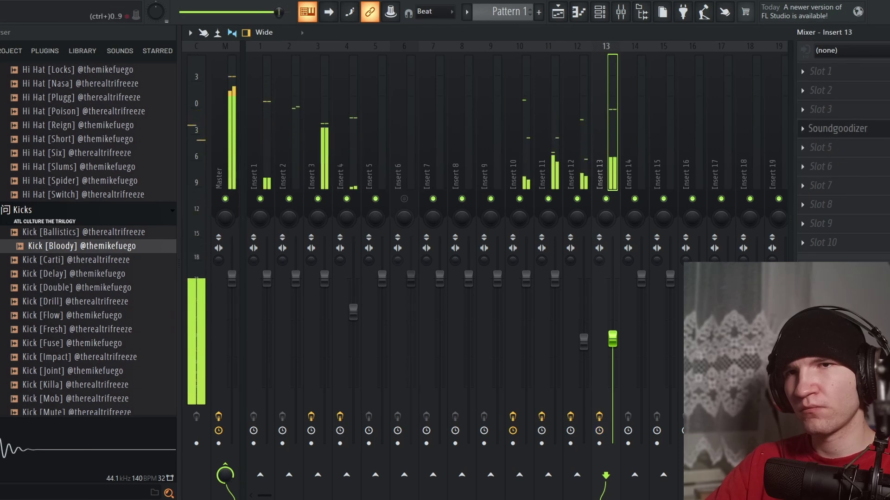
scroll(620, 334, up, 2)
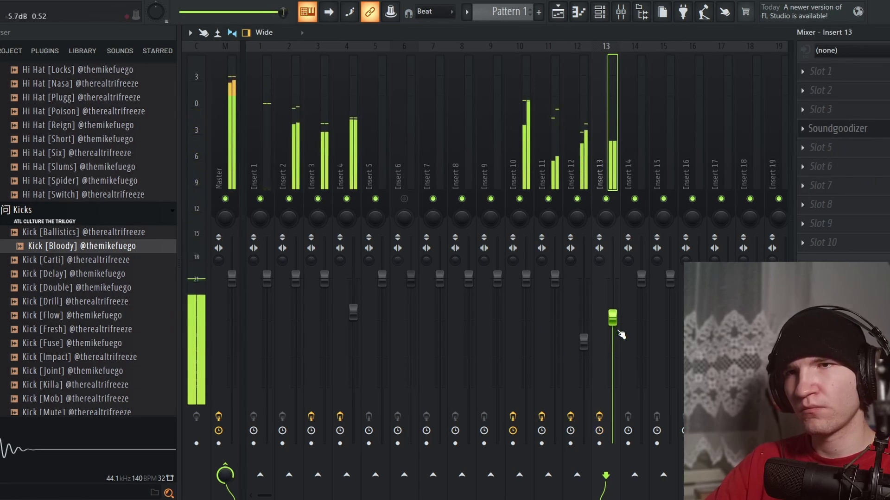
right_click(811, 133)
click(810, 155)
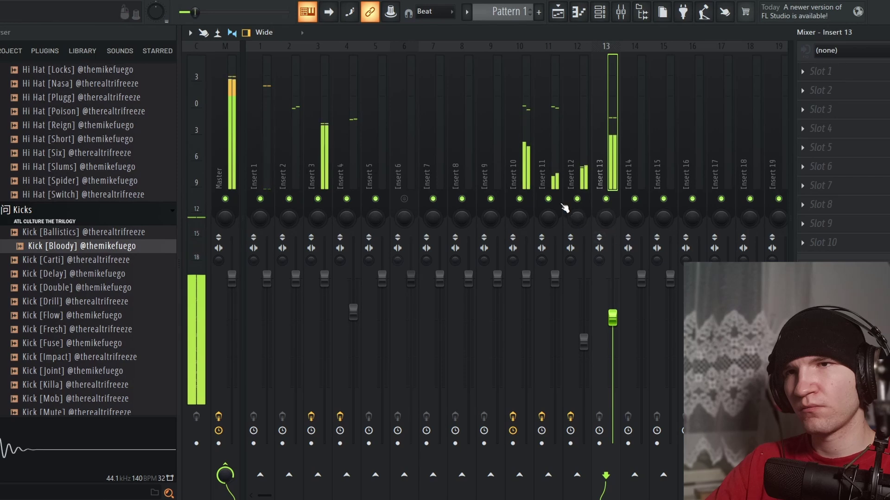
Step: Replace the ValhallaVintageVerb in slot 6 of Insert 11 with a fresh instance of the same reverb
click(553, 158)
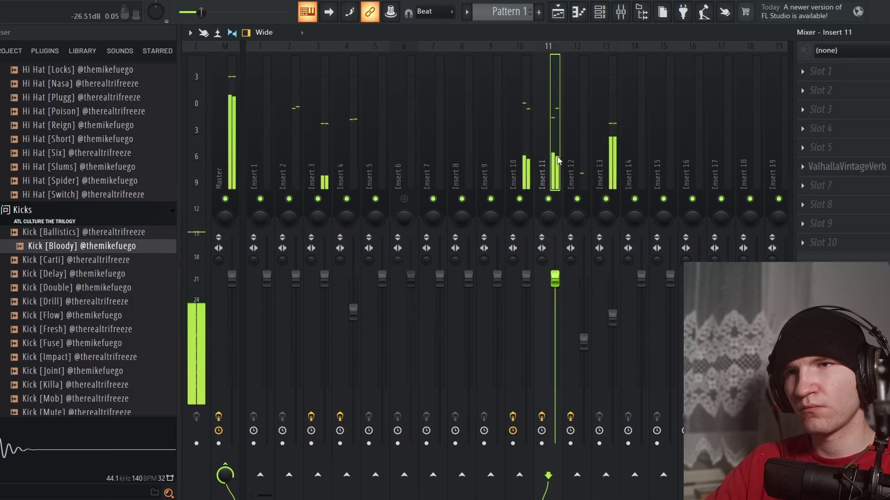
click(829, 168)
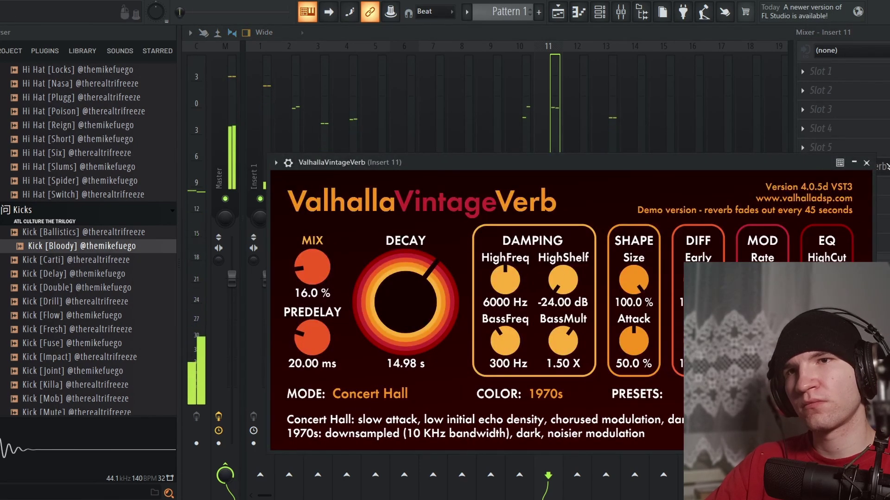
click(866, 163)
click(803, 170)
click(809, 192)
click(805, 170)
click(528, 1)
text(ver)
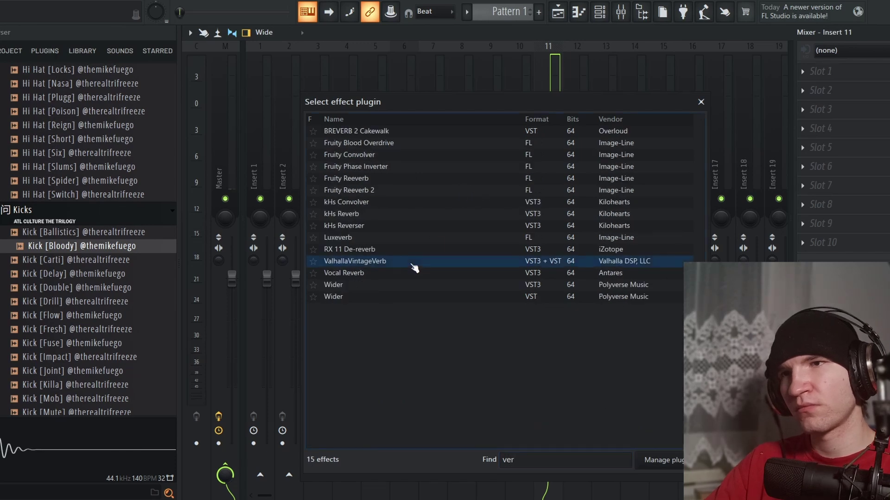
click(415, 260)
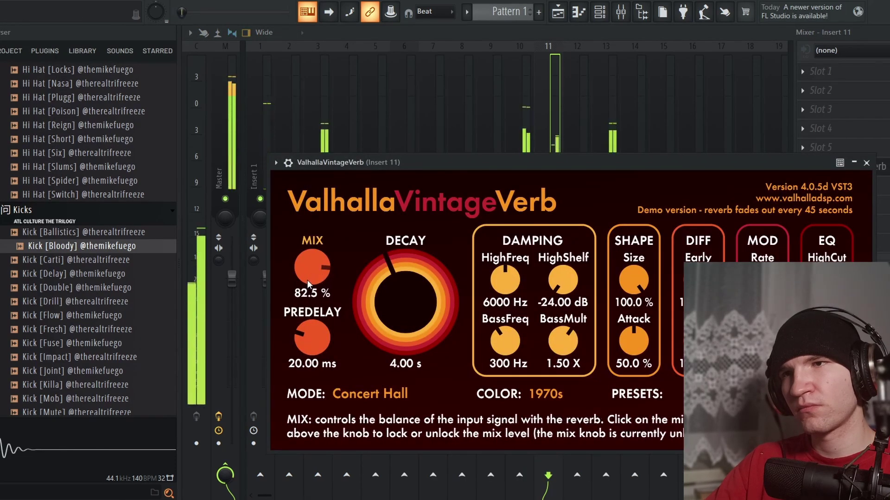
Step: Try different Mix levels on the Insert 11 reverb, settle on 16.0 % and close its window
scroll(310, 280, down, 7)
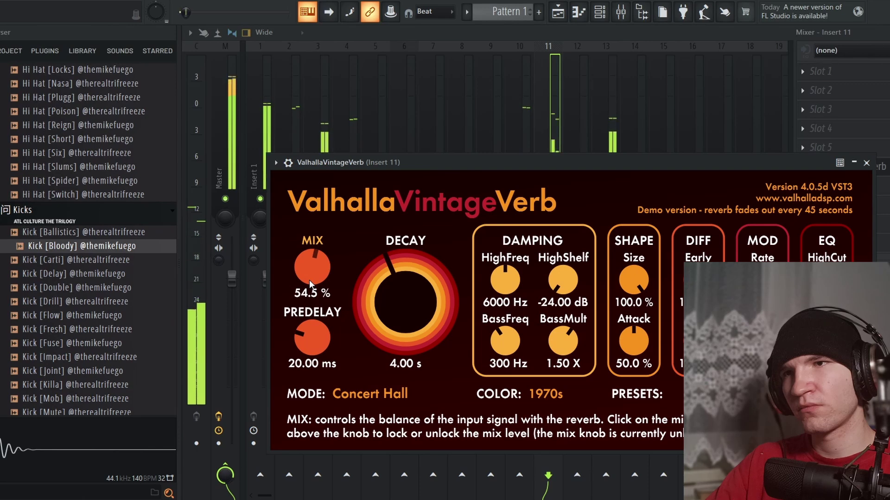
scroll(309, 280, down, 3)
scroll(310, 280, up, 14)
scroll(310, 280, up, 20)
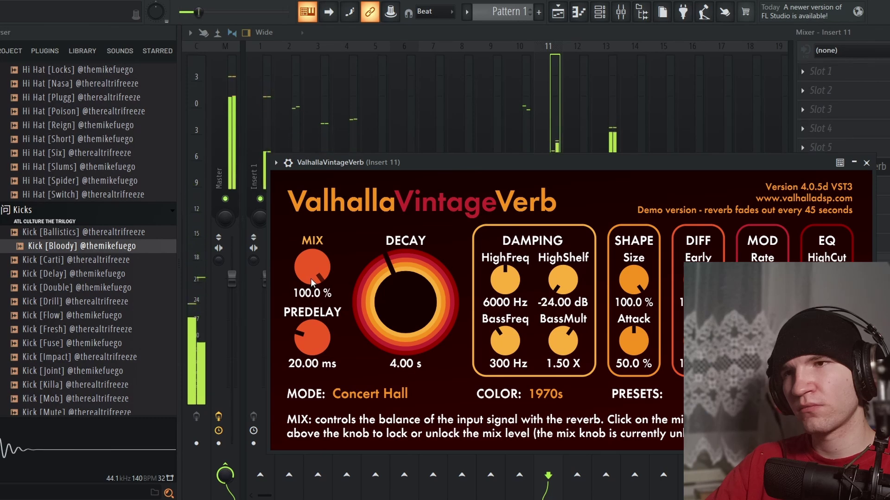
scroll(310, 278, down, 20)
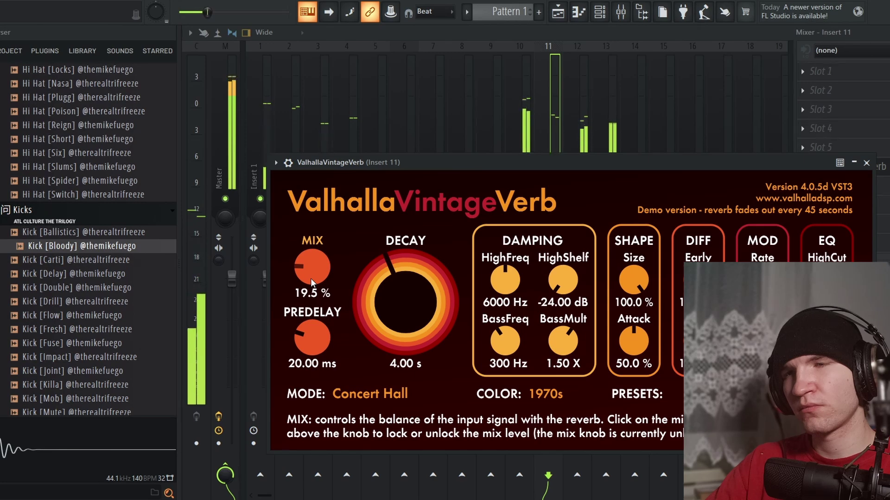
scroll(313, 280, up, 4)
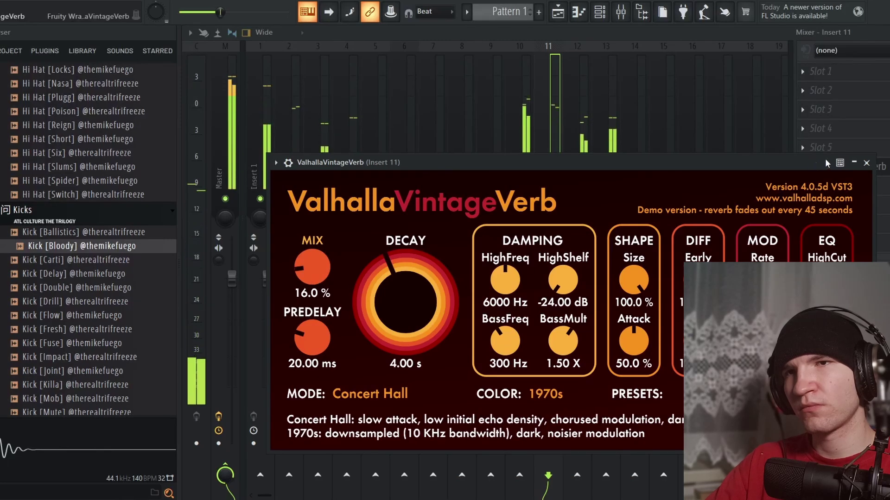
click(866, 163)
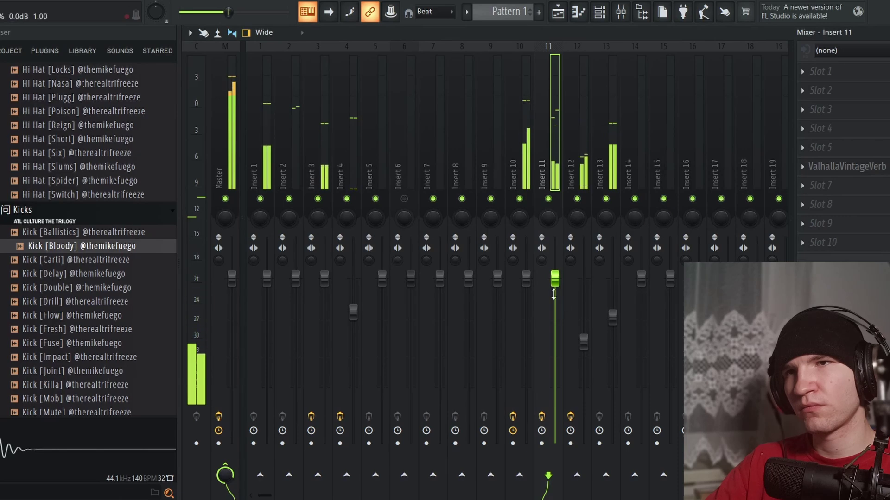
scroll(585, 168, down, 5)
scroll(585, 168, up, 4)
scroll(585, 168, up, 1)
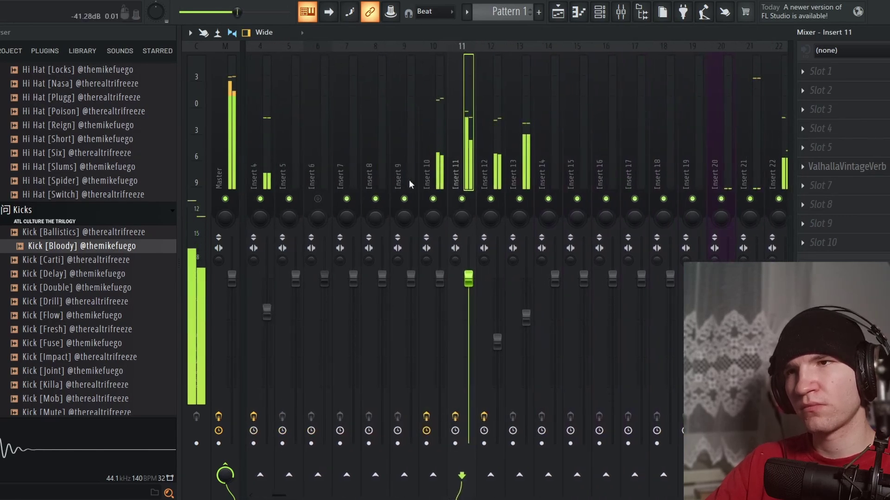
scroll(419, 161, up, 3)
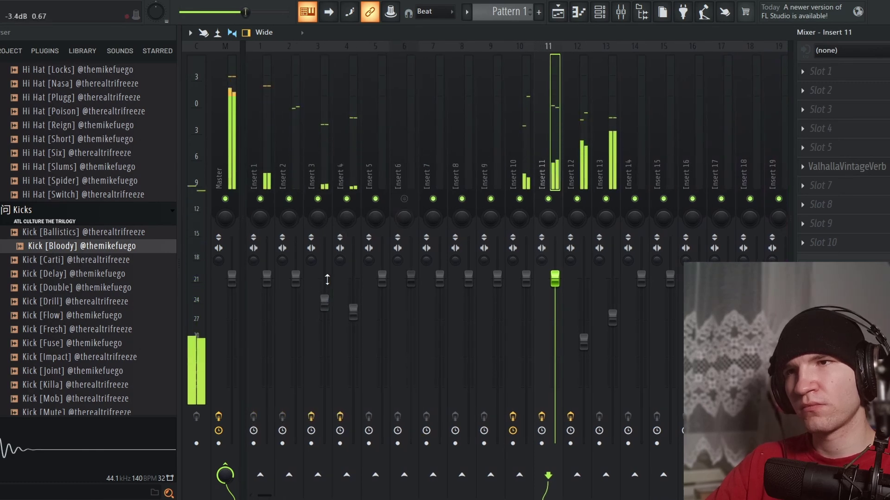
scroll(327, 279, up, 4)
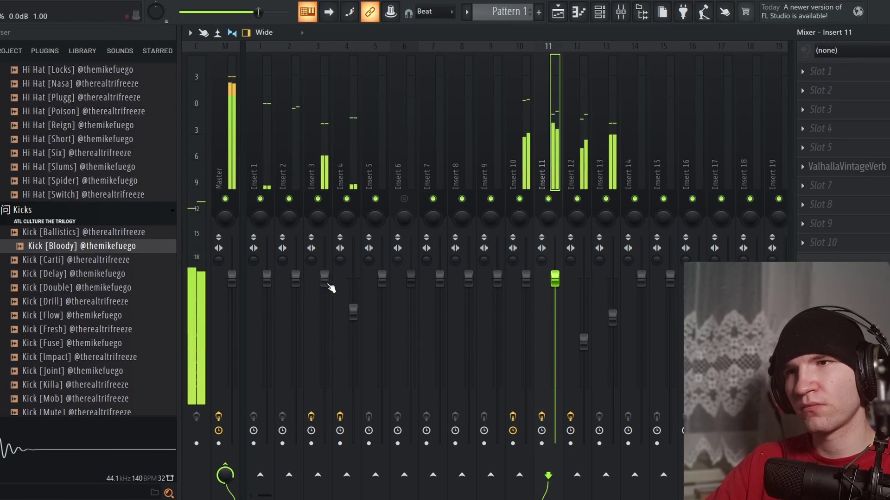
Step: Lower the Insert 1 and Insert 2 faders slightly, and close the mixer and the Master Soundgoodizer window to uncover the playlist
scroll(273, 300, down, 3)
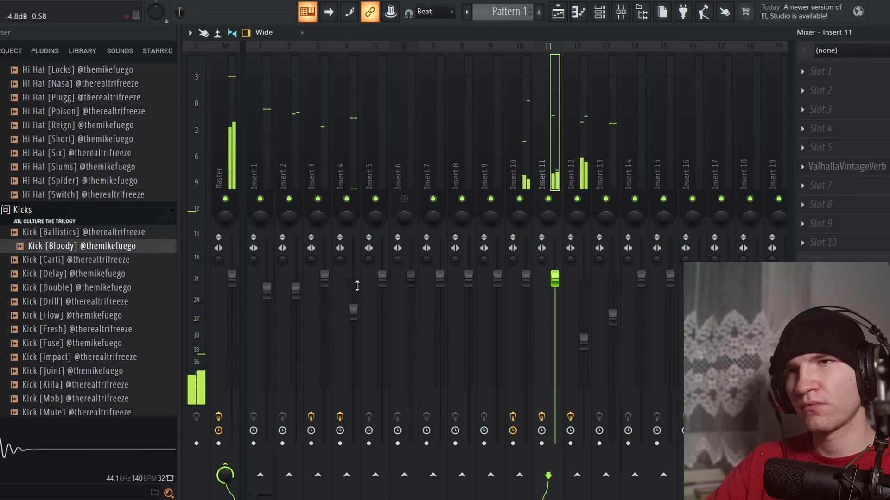
click(608, 20)
click(880, 87)
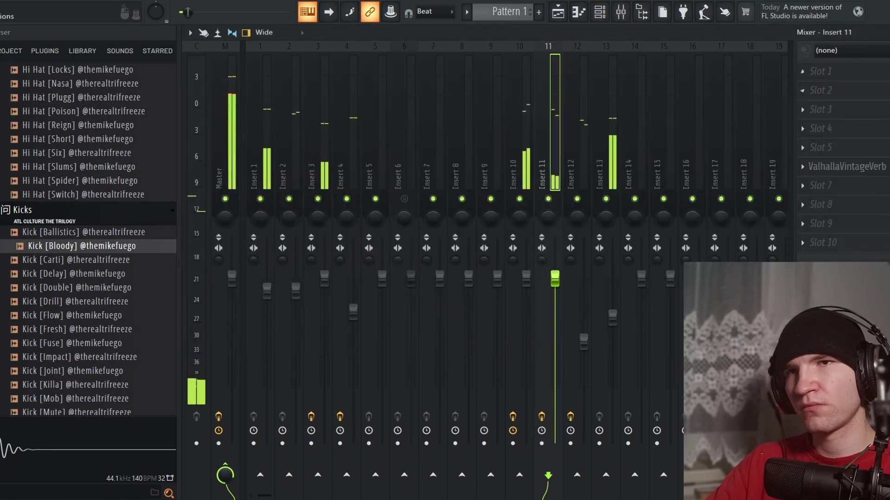
click(888, 32)
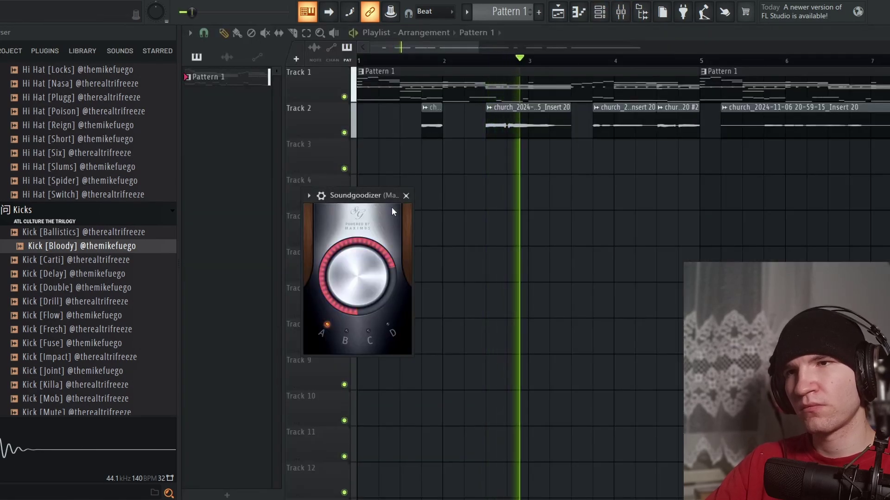
click(406, 196)
Step: Select all the church audio clips on Track 2 of the playlist and move them down to Track 7
scroll(532, 193, down, 5)
scroll(521, 187, up, 4)
scroll(770, 175, down, 3)
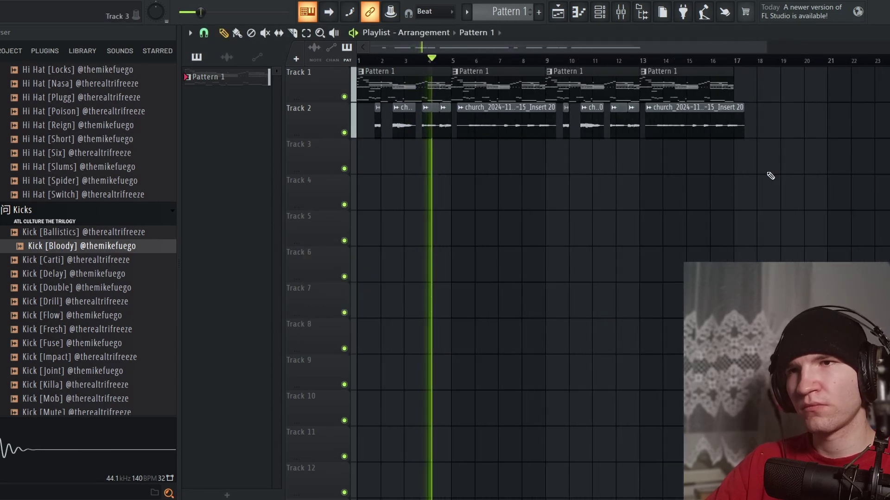
drag(791, 171, 363, 129)
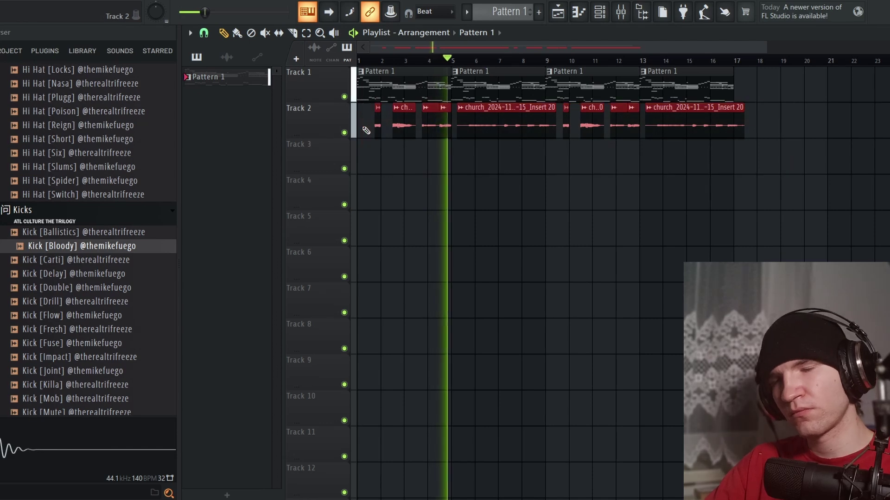
key(shift+Down)
key(shift+Down)
key(shift+Down)
key(shift+Down)
key(shift+Down)
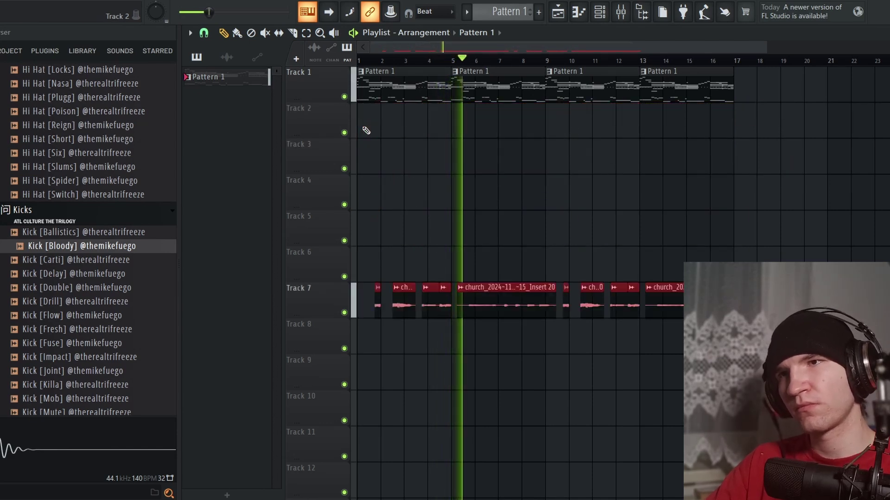
Step: Split Pattern 1 into one pattern per channel, stop playback and delete all four pattern clips from Track 1
right_click(270, 77)
click(298, 266)
key(space)
drag(232, 82, 235, 255)
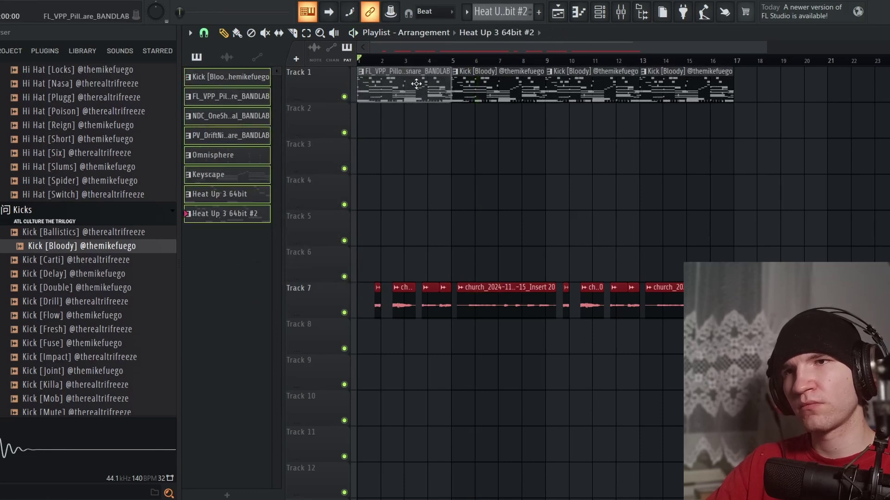
drag(742, 96, 374, 108)
Step: Undo the reordering of the split patterns and move the church audio clips further down, below Track 8
drag(315, 80, 378, 350)
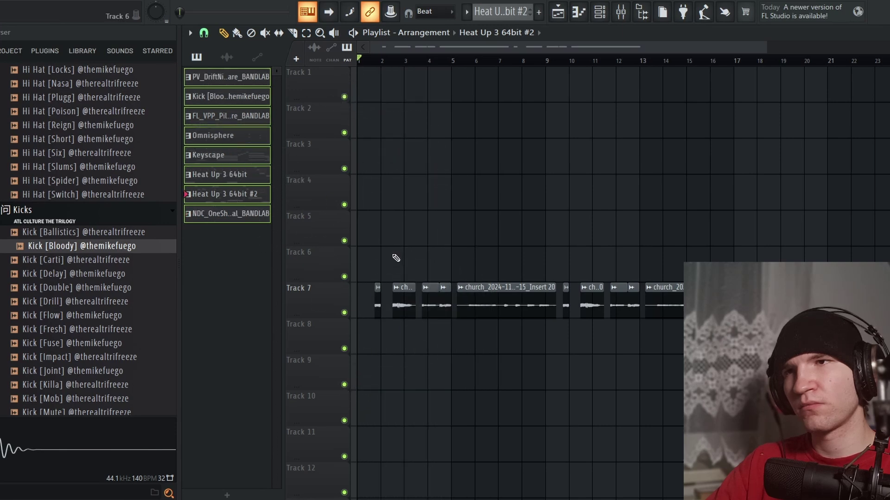
key(ctrl+z)
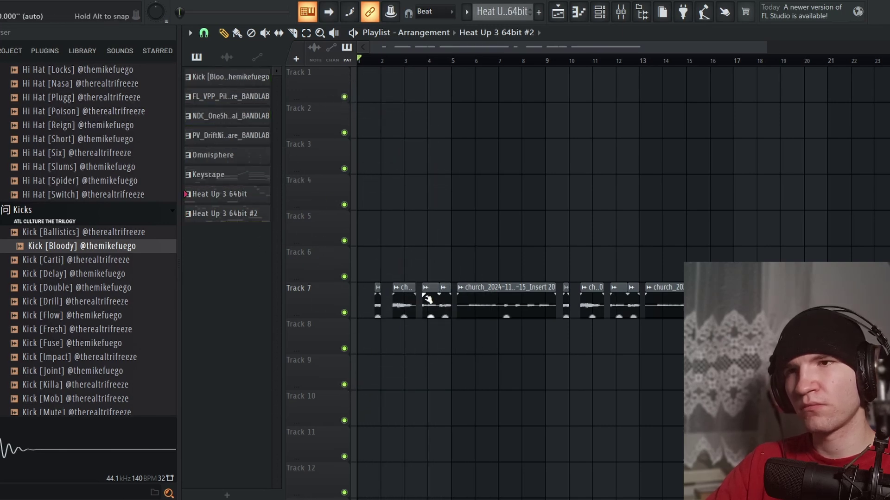
drag(490, 276, 500, 306)
key(ctrl+z)
key(ctrl+z)
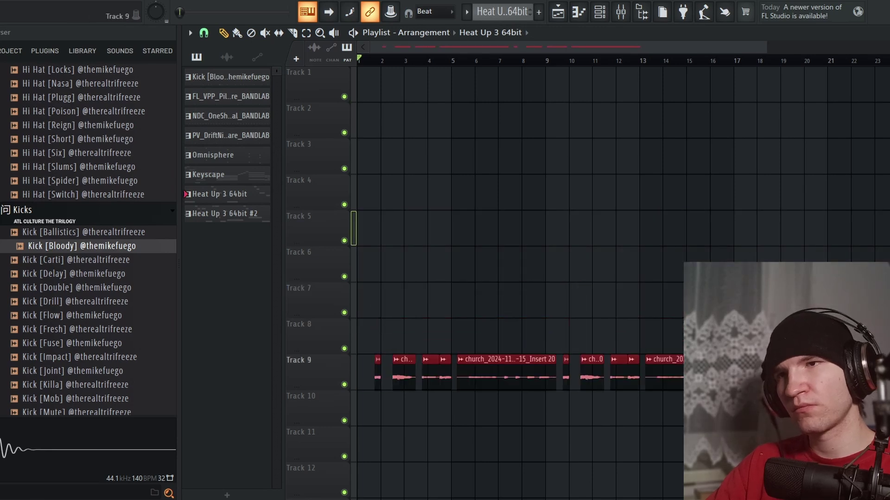
Step: Place the eight split patterns on Tracks 1 to 8 from bar 1 and duplicate them three times to fill 16 bars
shift+click(250, 77)
drag(250, 77, 315, 91)
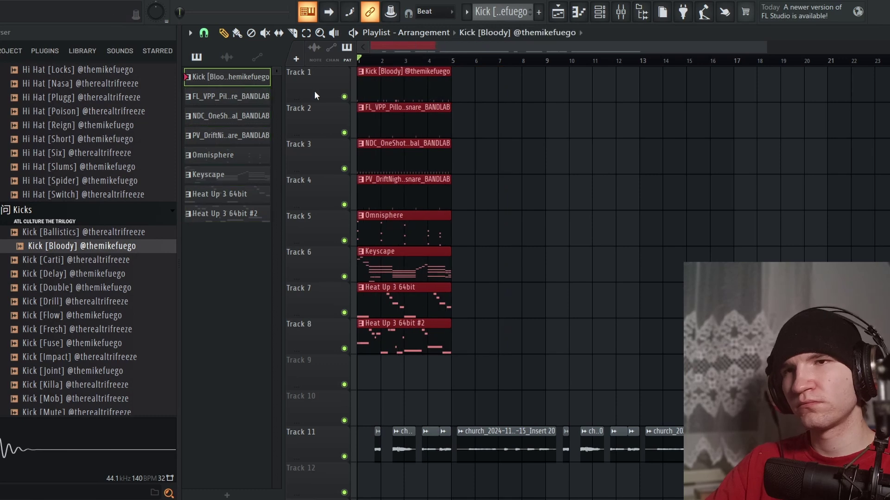
key(ctrl+b)
key(ctrl+b)
key(ctrl+b)
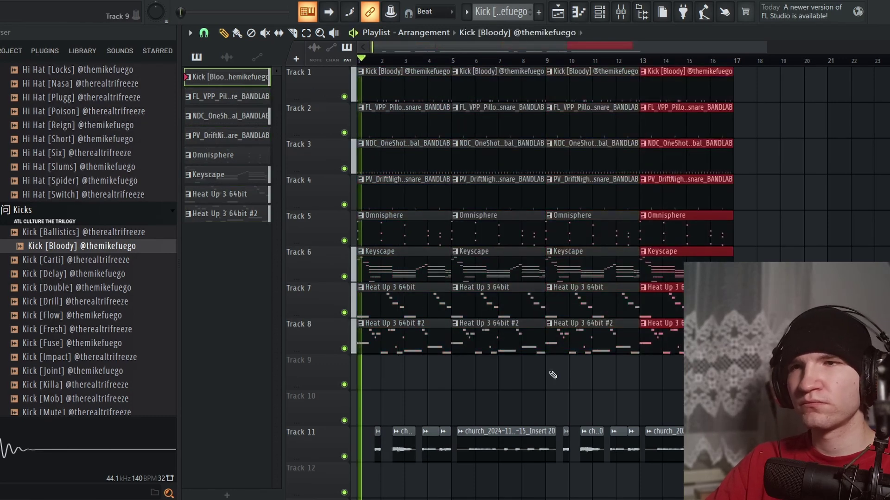
Step: Delete the kick, both snare, shaker and Heat Up 3 64bit #2 clips from bars 1 to 4
scroll(341, 363, up, 5)
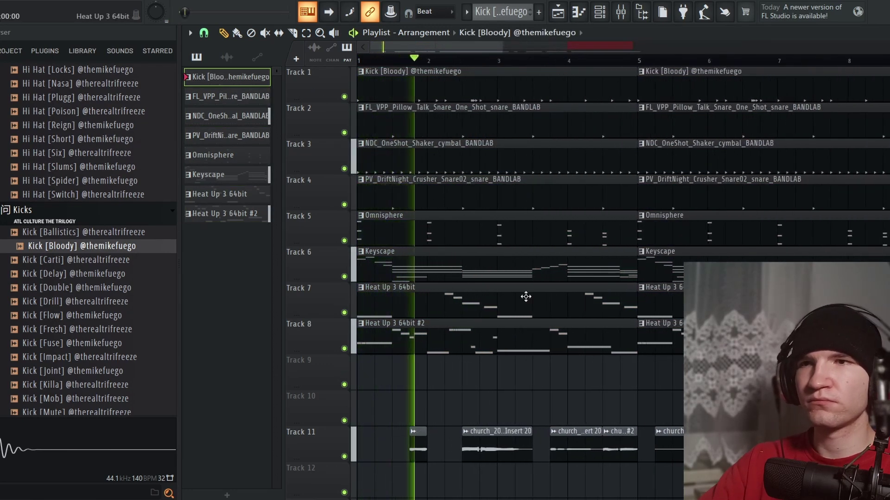
key(space)
drag(418, 163, 413, 75)
key(Delete)
key(space)
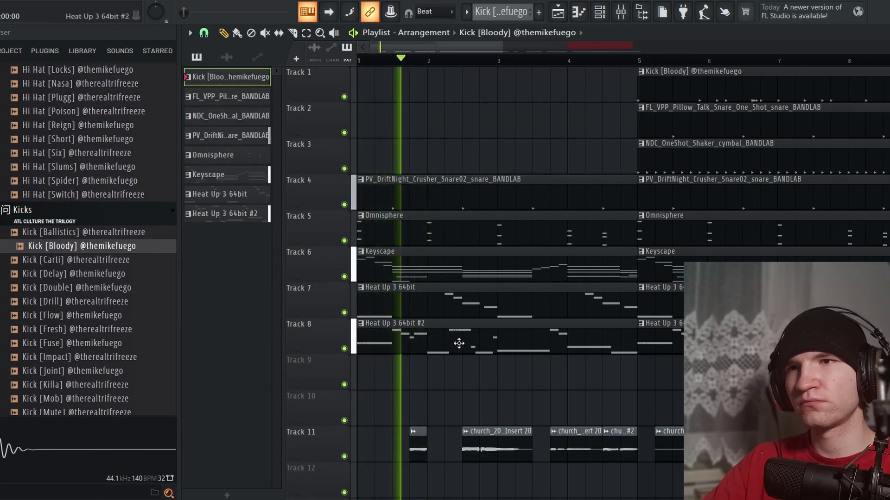
right_click(440, 195)
right_click(477, 341)
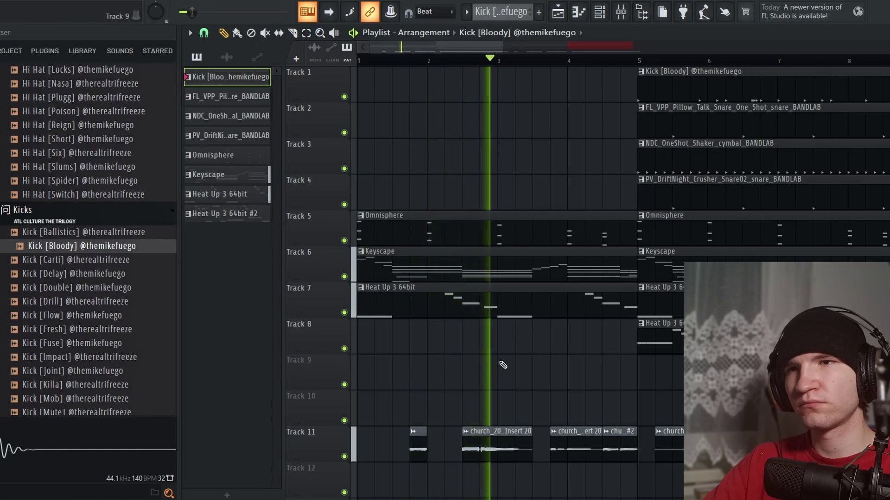
Step: Delete the PV_DriftNight_Crusher_Snare02 clip starting at bar 5 on Track 4
scroll(463, 345, down, 3)
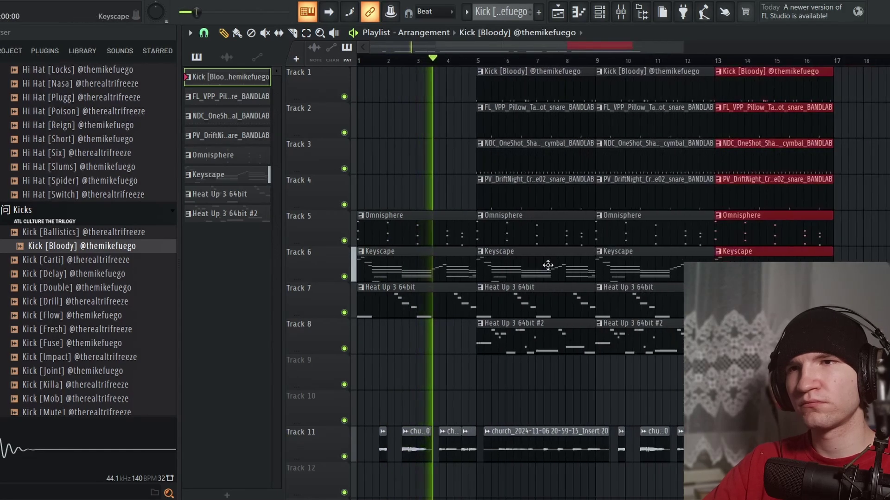
scroll(547, 264, up, 3)
right_click(453, 194)
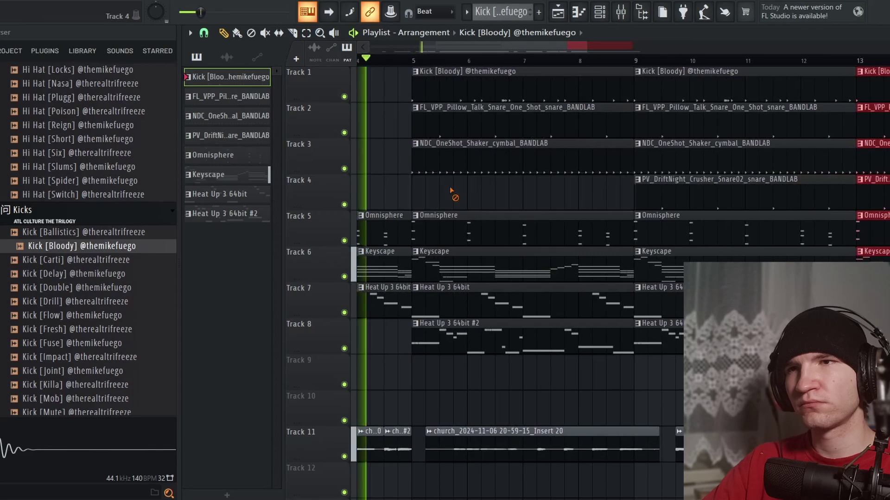
Step: Delete the shaker, Pillow Talk snare and kick clips from bars 5 to 8 on Tracks 1 to 3
right_click(452, 157)
right_click(452, 122)
right_click(452, 97)
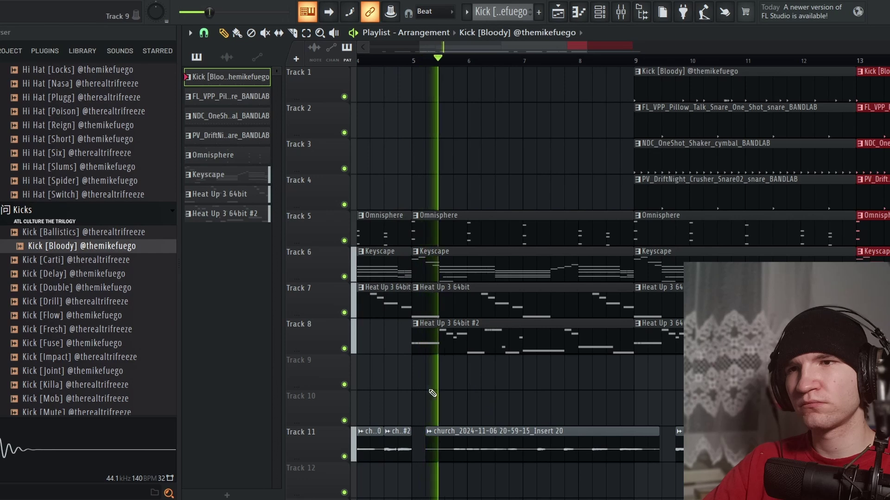
Step: Duplicate all pattern and church audio clips from bars 9 to 16, placing the copies directly after the originals
scroll(417, 378, down, 3)
scroll(537, 404, up, 2)
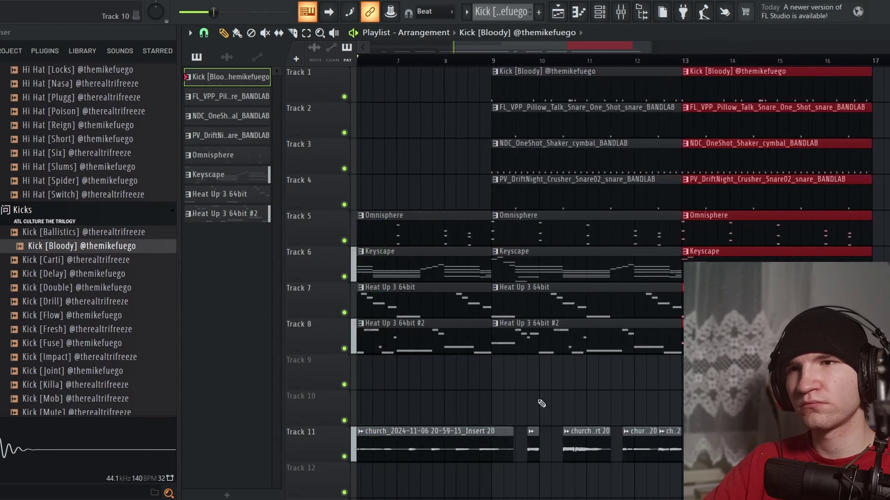
scroll(520, 397, up, 2)
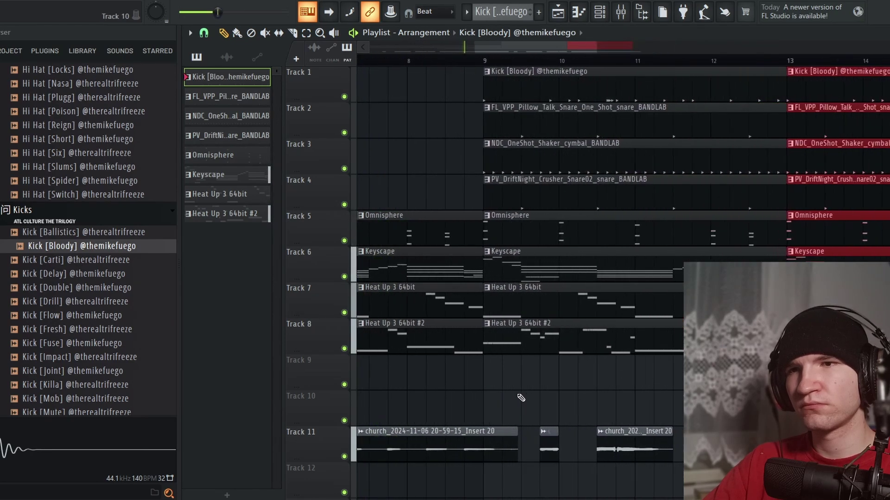
scroll(521, 398, down, 2)
scroll(521, 397, down, 2)
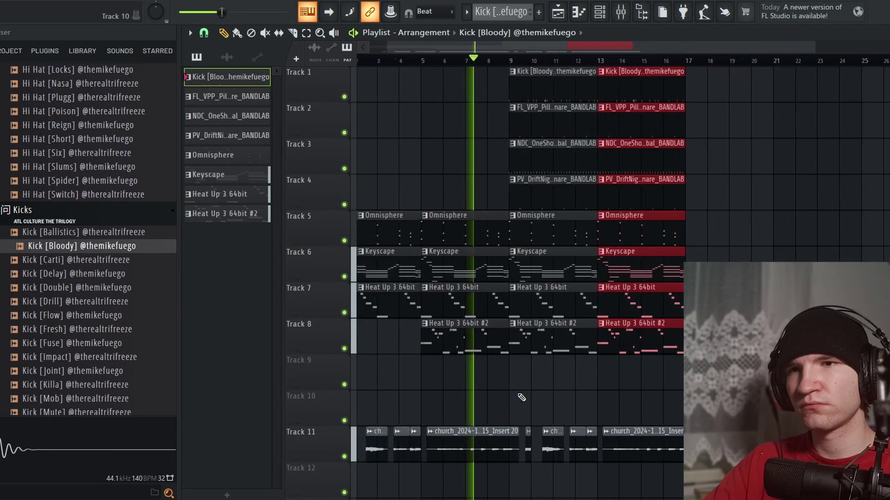
drag(702, 495, 530, 89)
key(ctrl+b)
scroll(585, 421, up, 4)
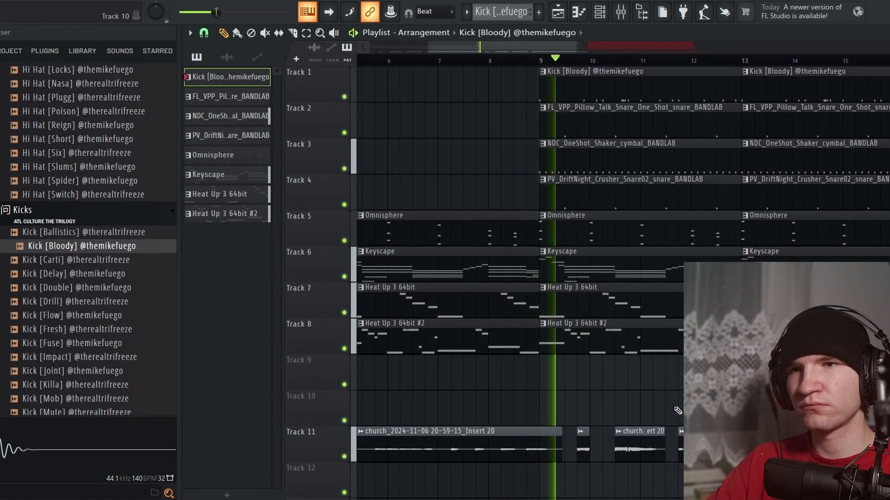
Step: Delete the long church clip in bars 5 to 8, the one starting mid-bar 2 and the #2 clip ending bar 4 on Track 11
scroll(667, 414, down, 4)
right_click(490, 454)
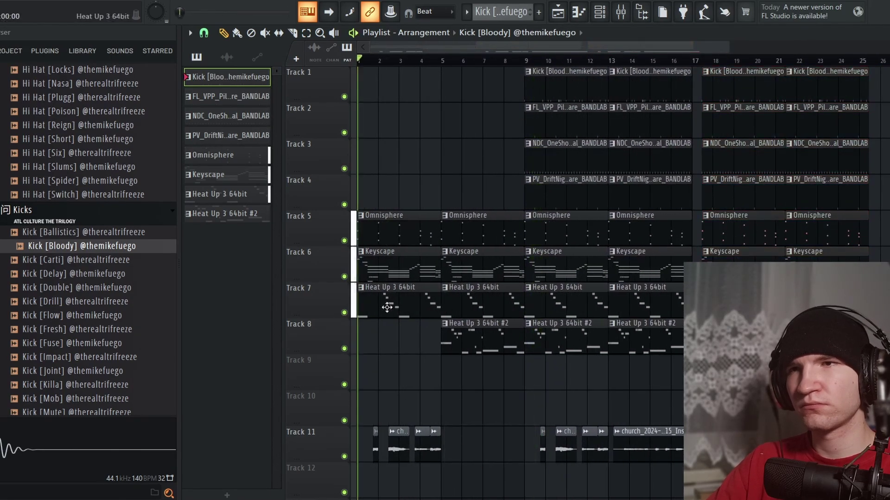
scroll(373, 387, up, 5)
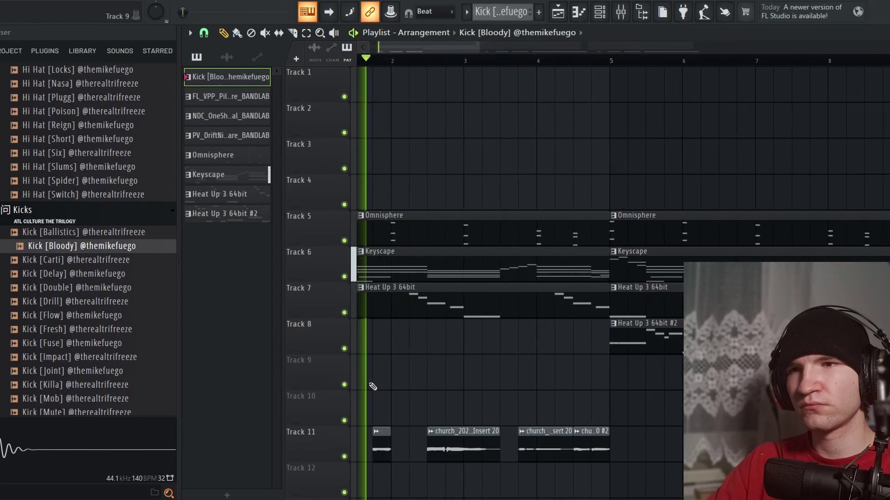
right_click(466, 457)
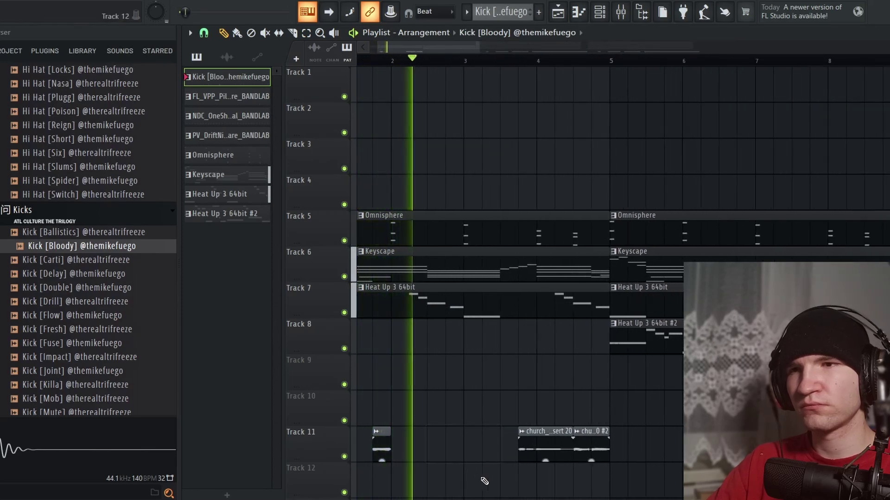
scroll(422, 421, down, 4)
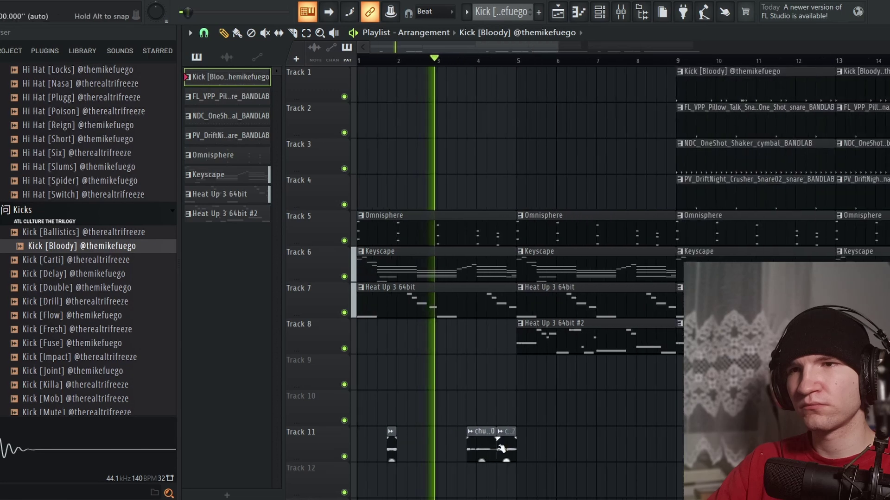
scroll(496, 446, up, 6)
right_click(530, 456)
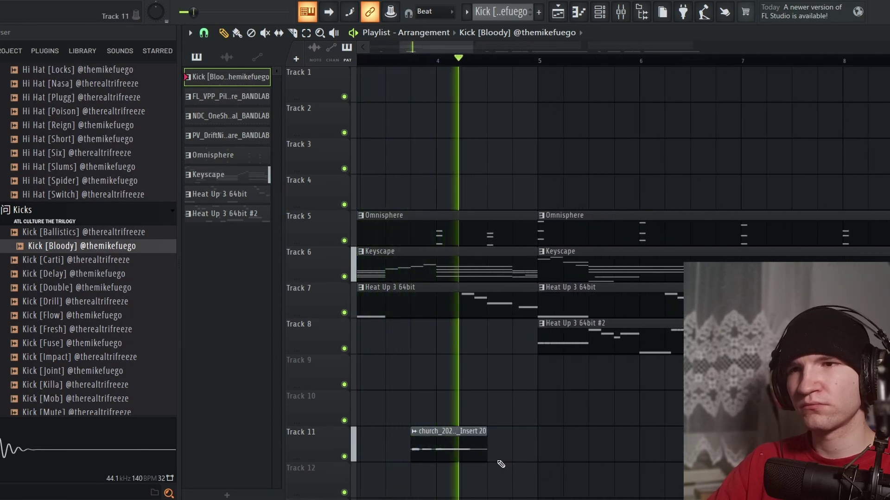
Step: Duplicate the two remaining intro church clips on Track 11 and align the copies at the same positions within bars 5 to 8
scroll(422, 413, down, 2)
scroll(422, 414, down, 3)
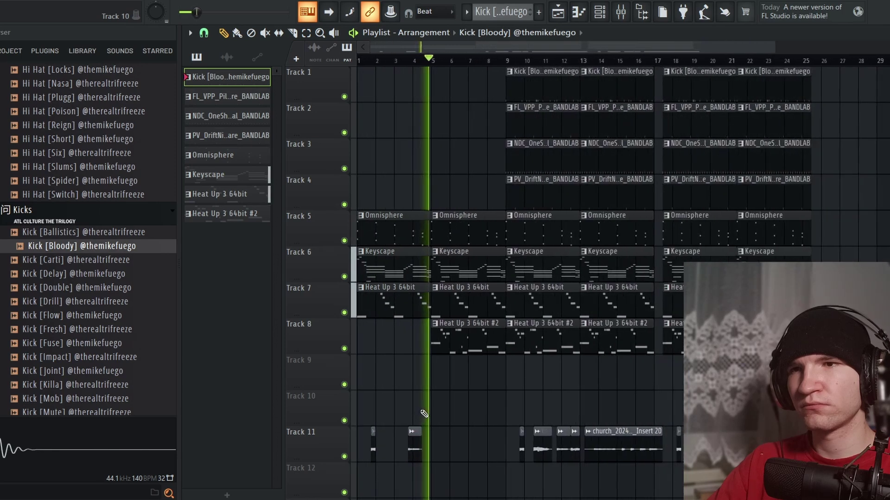
drag(453, 467, 346, 437)
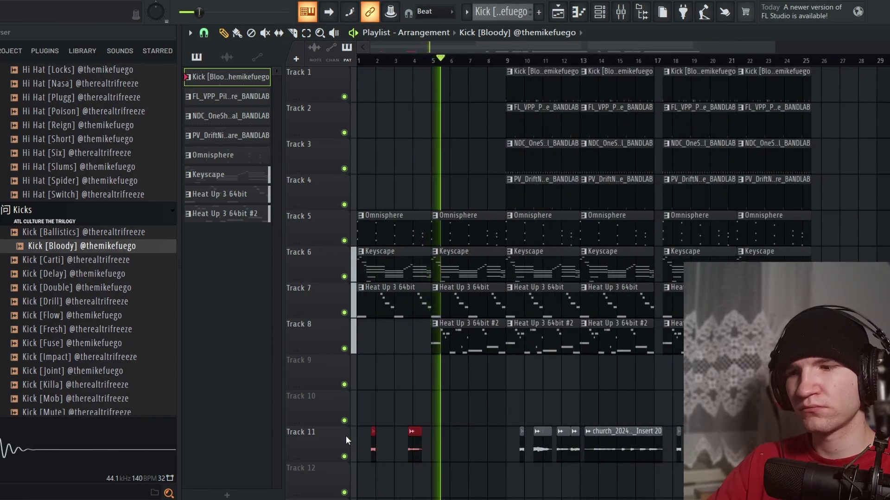
scroll(337, 451, up, 2)
scroll(336, 449, up, 2)
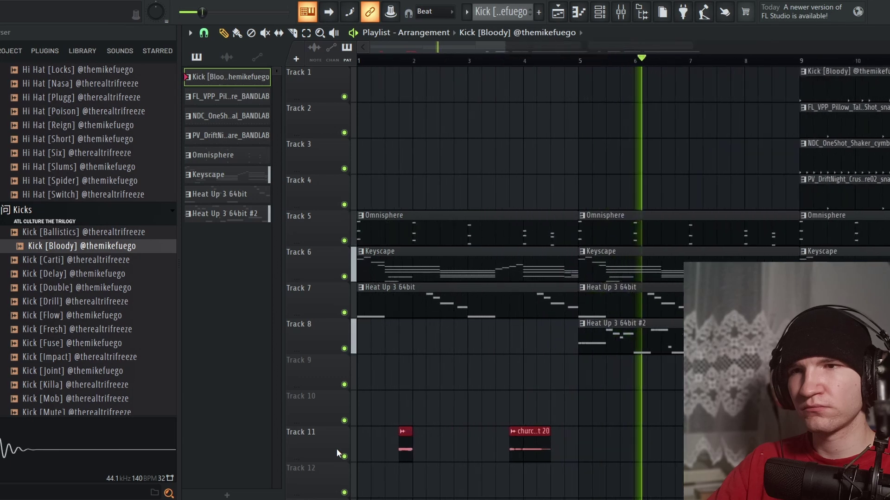
key(ctrl+b)
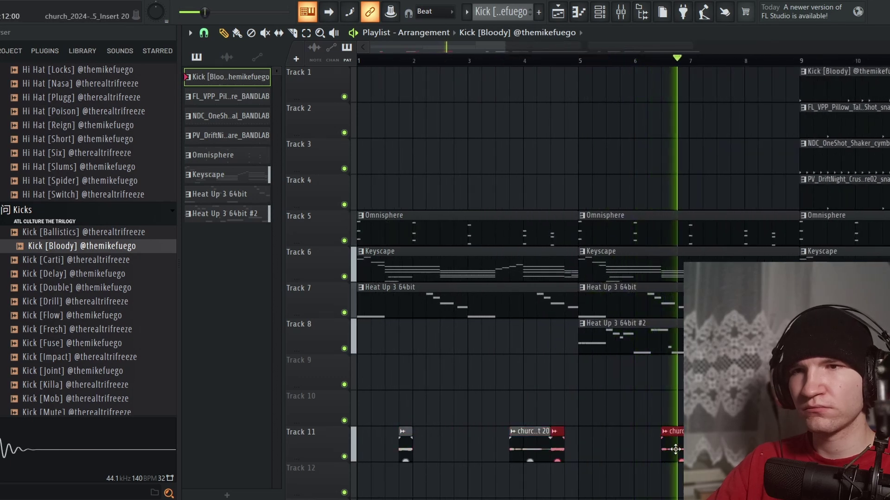
drag(665, 445, 698, 443)
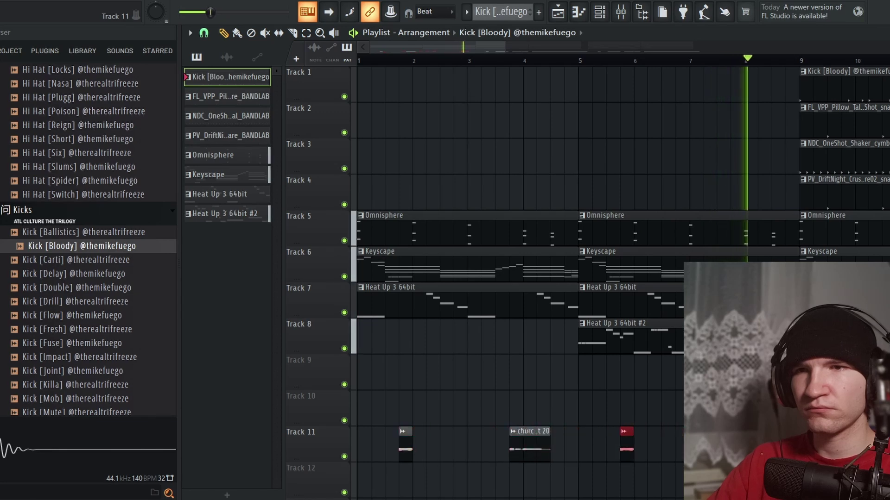
click(741, 444)
Step: Play the arrangement from bar 1 and check the church clips against the melody patterns in the intro
key(space)
key(space)
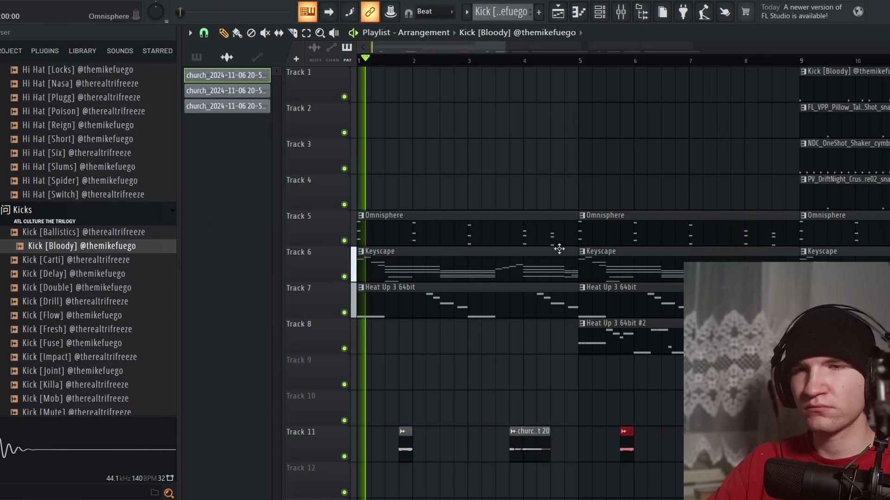
scroll(441, 324, down, 4)
scroll(465, 362, up, 5)
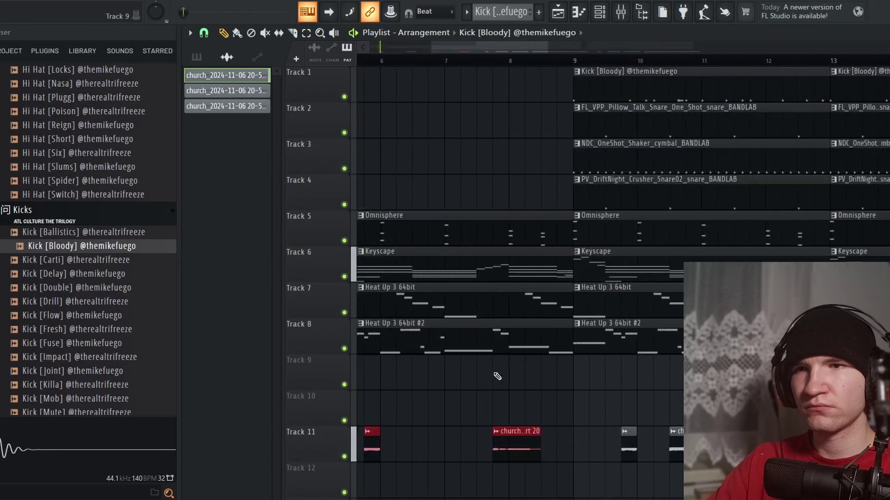
scroll(634, 334, down, 4)
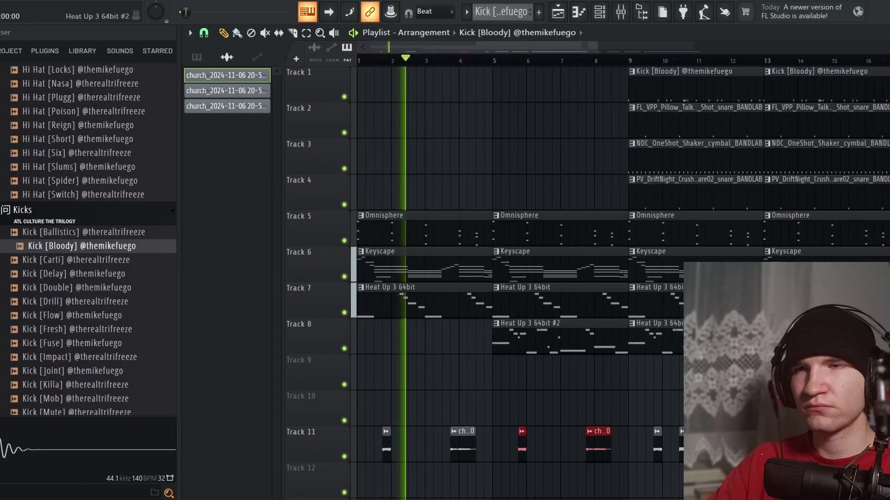
scroll(501, 366, up, 2)
scroll(474, 386, up, 3)
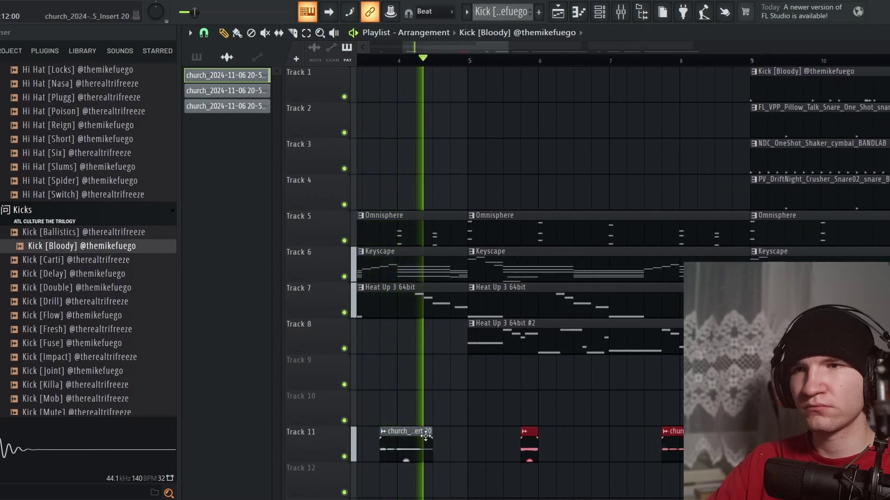
scroll(442, 430, down, 5)
scroll(440, 431, up, 2)
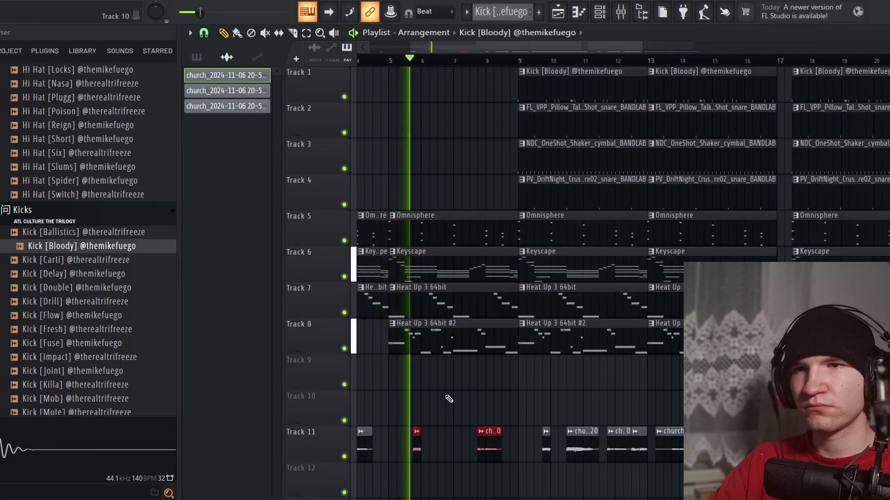
scroll(461, 402, down, 3)
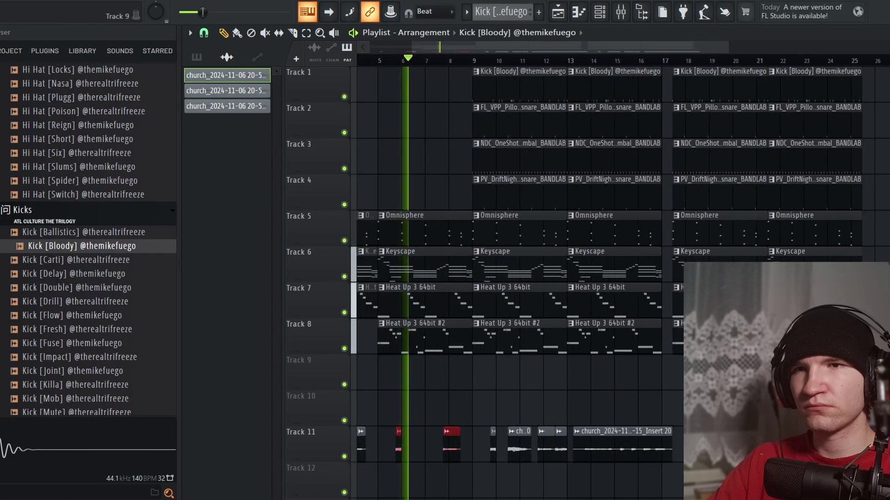
scroll(620, 370, up, 4)
scroll(602, 357, down, 5)
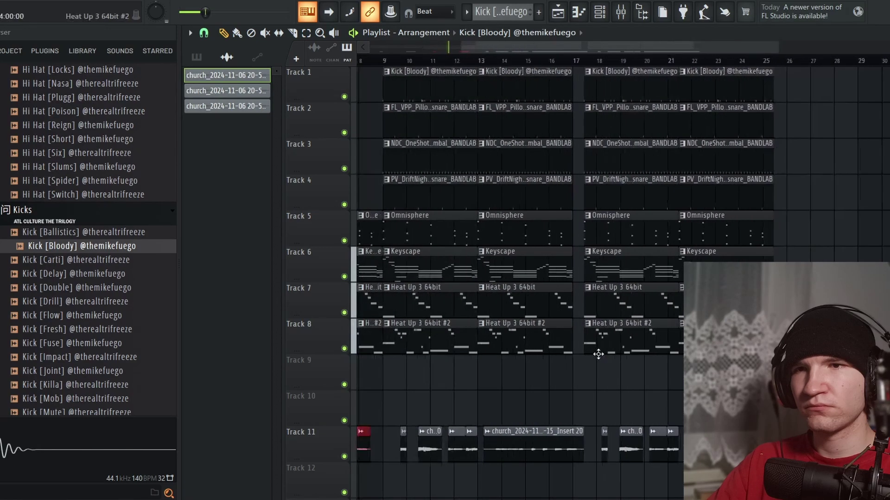
Step: Select the duplicated section on all tracks and move it back to start exactly at bar 17
drag(763, 497, 596, 68)
scroll(619, 332, up, 4)
scroll(623, 334, up, 6)
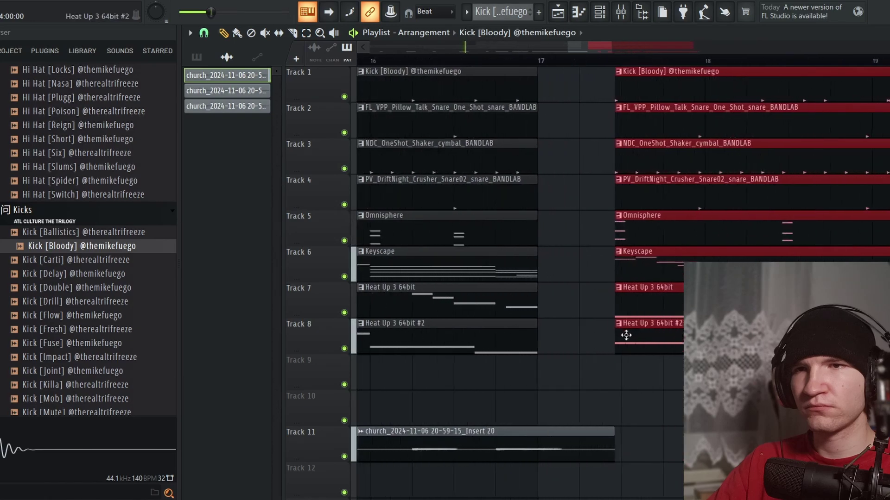
scroll(672, 329, down, 6)
scroll(667, 337, down, 5)
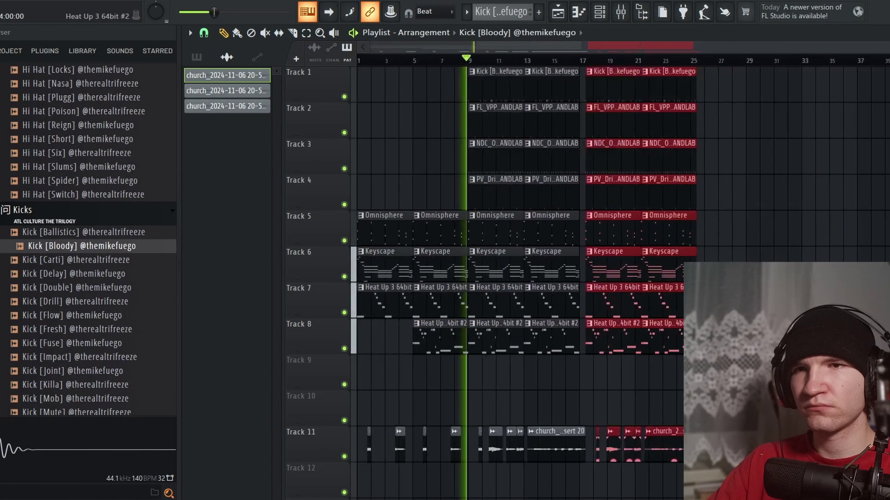
mouse_move(667, 337)
mouse_down()
mouse_move(388, 334)
mouse_move(649, 332)
mouse_move(675, 323)
mouse_move(660, 327)
mouse_up()
Step: Play from bar 9 and delete the Omnisphere and Keyscape clips in bars 9 to 16 on Tracks 5 and 6
scroll(596, 342, up, 1)
scroll(596, 343, up, 6)
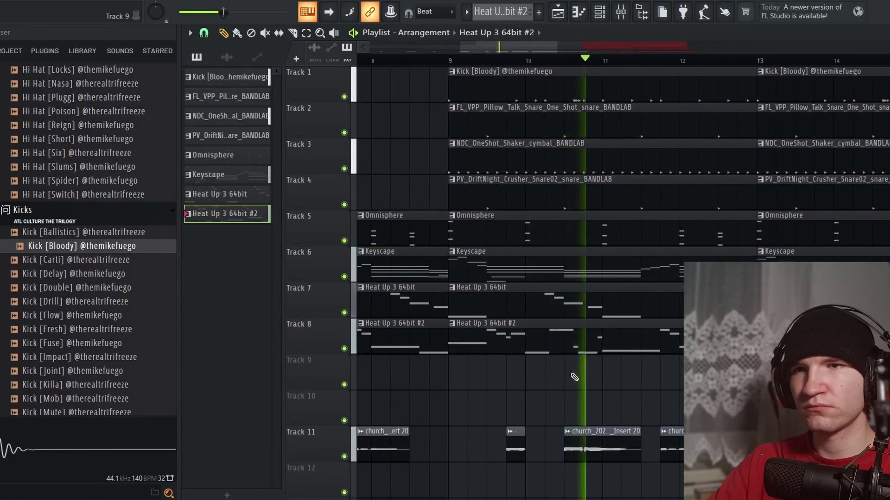
click(452, 58)
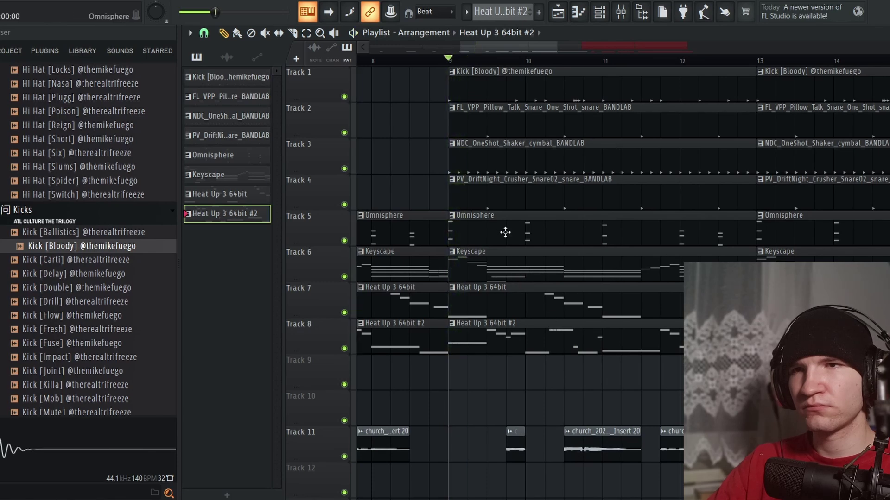
right_click(497, 236)
key(space)
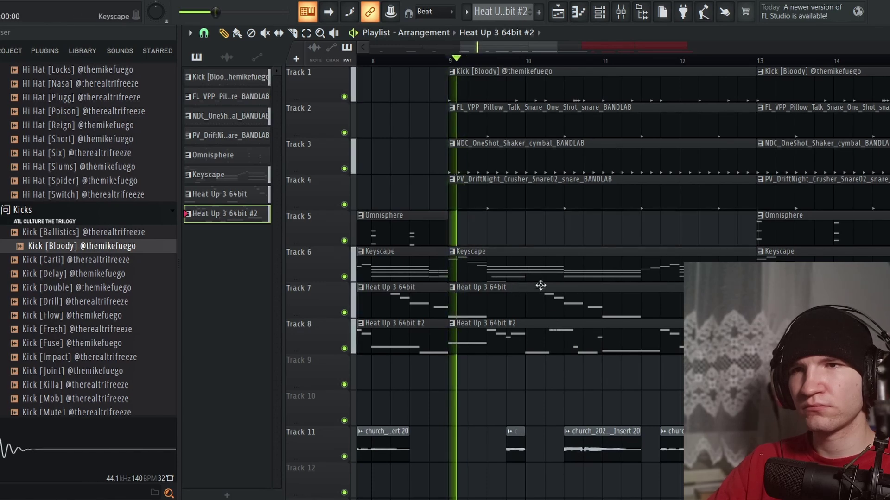
right_click(531, 279)
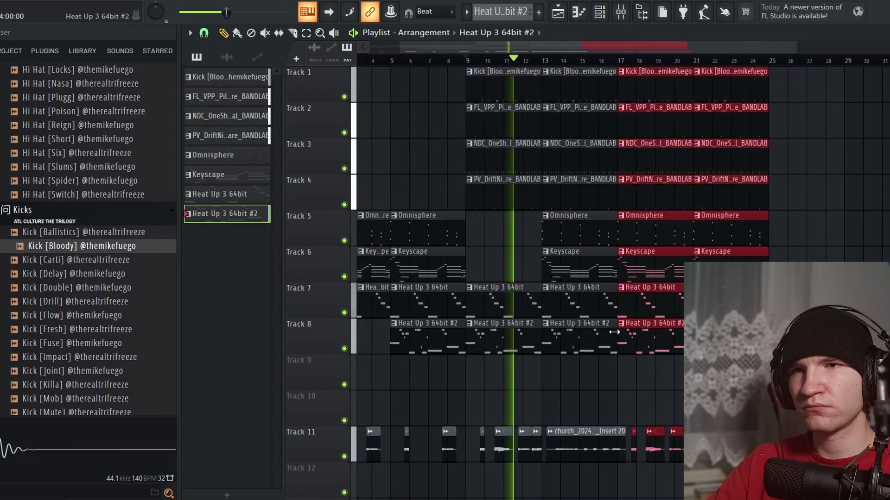
scroll(614, 332, up, 3)
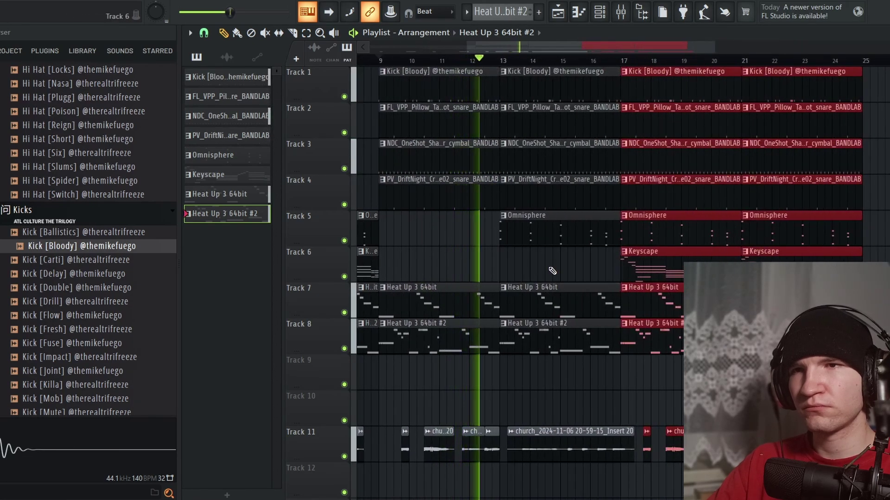
scroll(532, 229, down, 3)
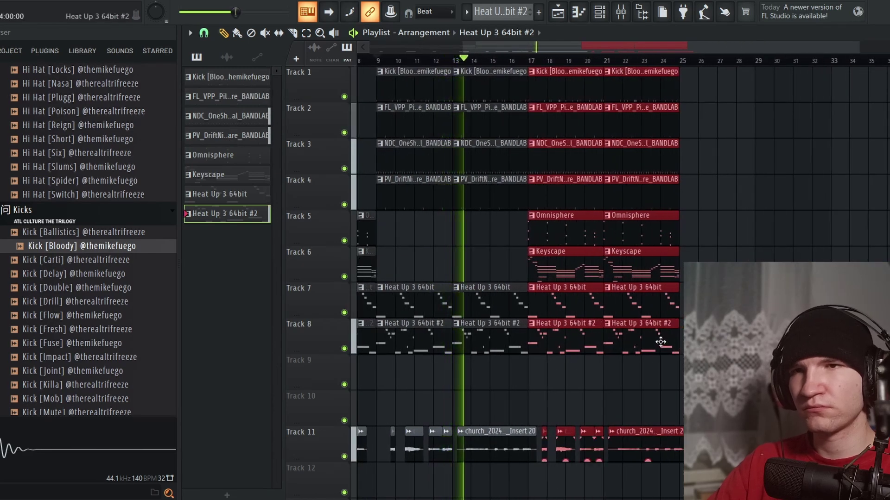
Step: Duplicate the section in bars 17 to 24 on all tracks and move the copy to start at bar 25
scroll(738, 253, up, 2)
scroll(737, 253, down, 4)
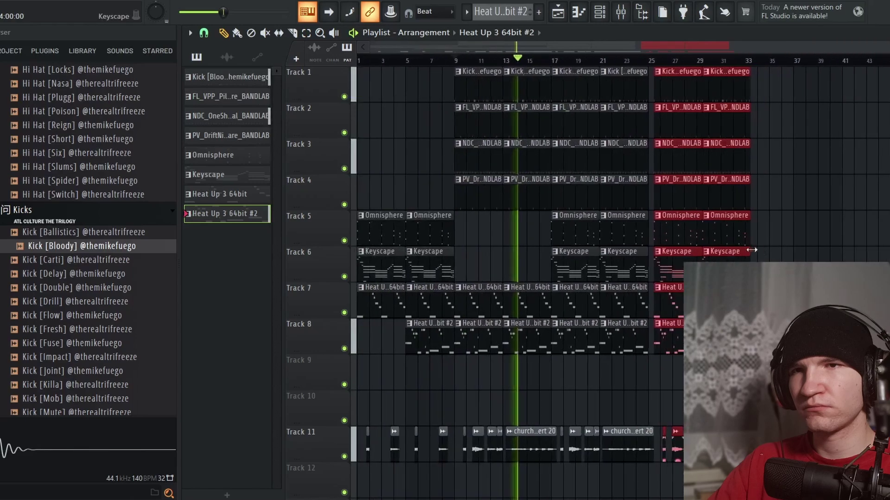
drag(712, 223, 730, 218)
scroll(653, 256, up, 6)
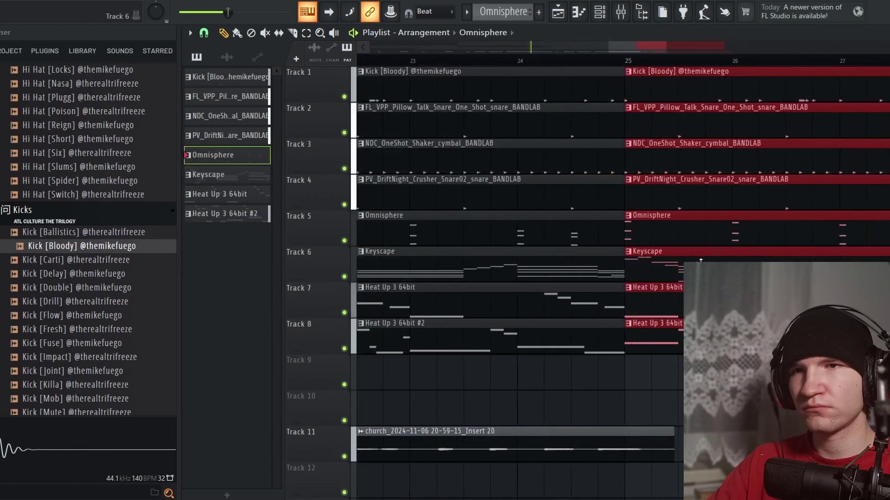
Step: Delete the Keyscape clip in bars 17 to 20 on Track 6
click(672, 252)
scroll(651, 285, down, 5)
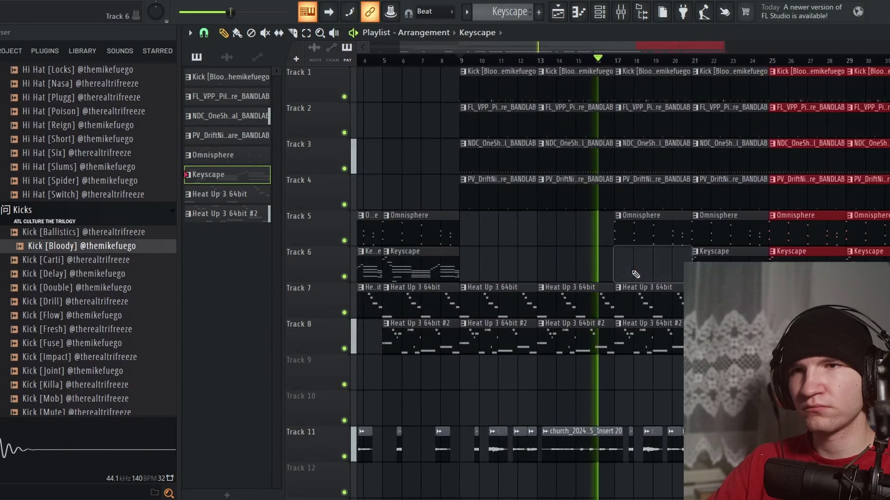
scroll(603, 334, up, 6)
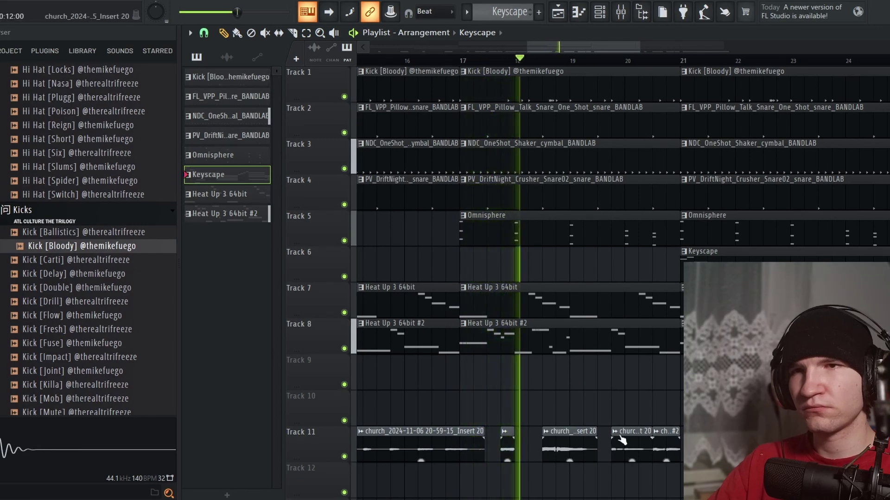
scroll(584, 399, down, 8)
scroll(592, 418, up, 8)
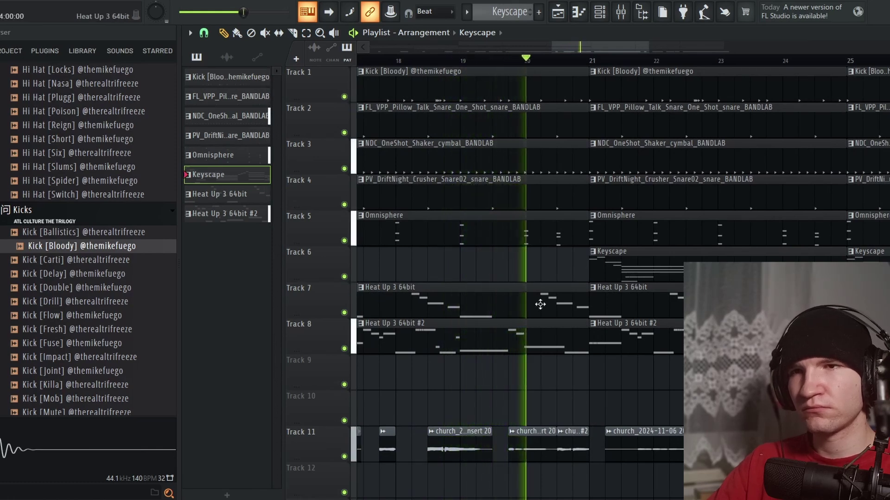
Step: Delete the Keyscape clip on Track 6 and the Heat Up 3 64bit clip on Track 7 in bars 21 to 24
scroll(632, 265, down, 3)
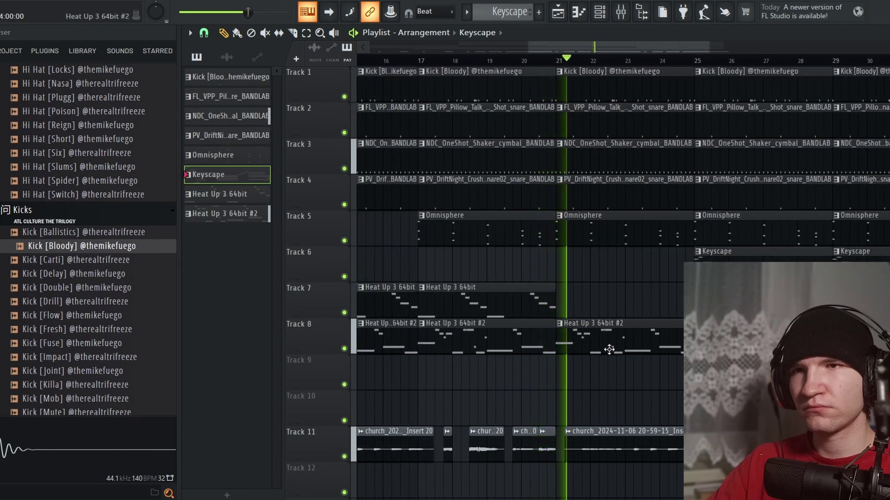
scroll(542, 330, down, 3)
scroll(608, 394, up, 3)
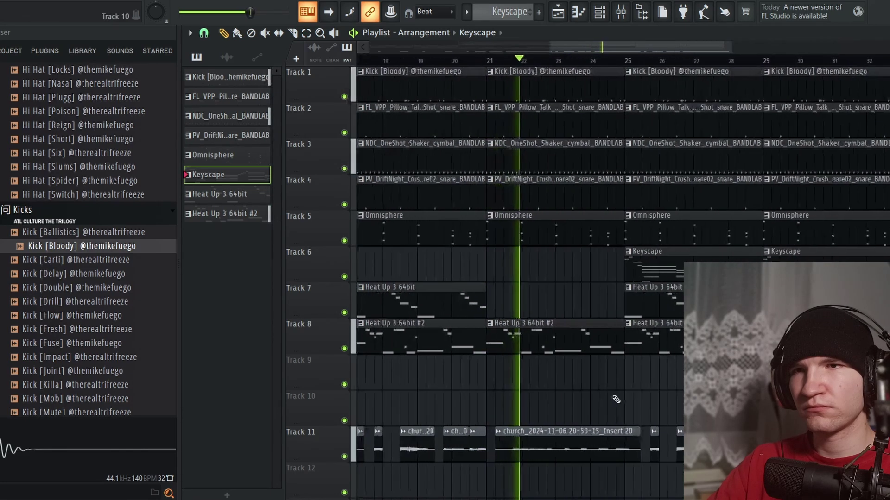
scroll(609, 394, down, 4)
scroll(608, 395, down, 1)
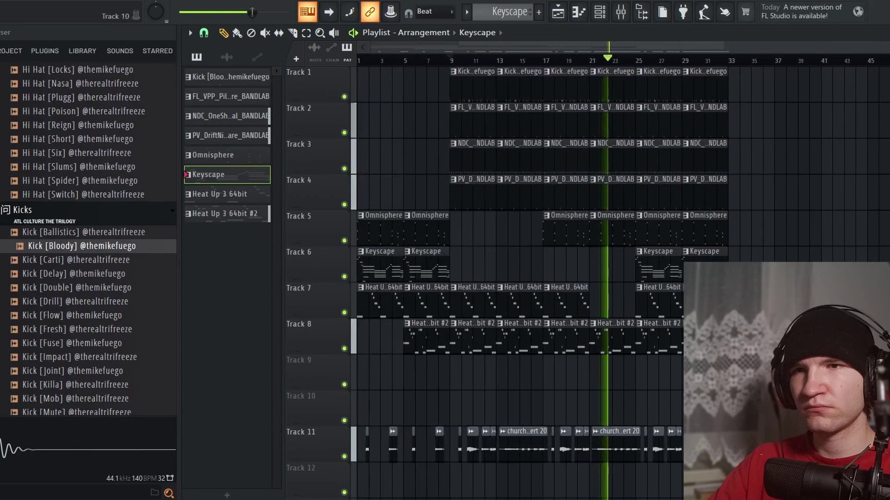
Step: Delete the NDC shaker clip on Track 3 and the DriftNight snare clip on Track 4 in bars 21 to 24
scroll(621, 382, up, 4)
scroll(643, 364, down, 4)
scroll(643, 364, up, 3)
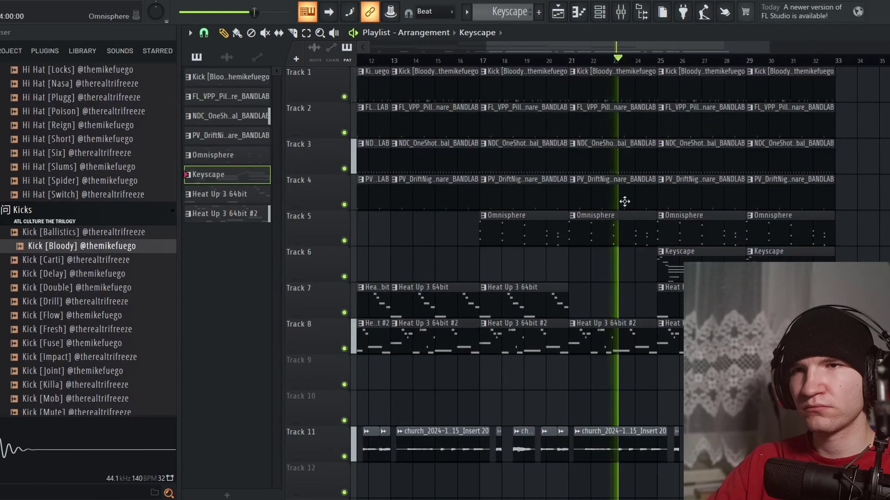
scroll(670, 278, up, 3)
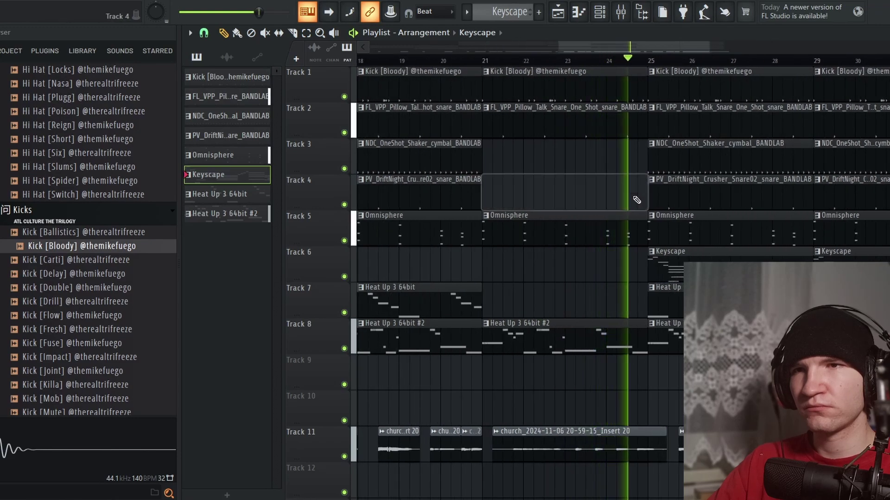
scroll(720, 232, down, 3)
scroll(721, 231, up, 3)
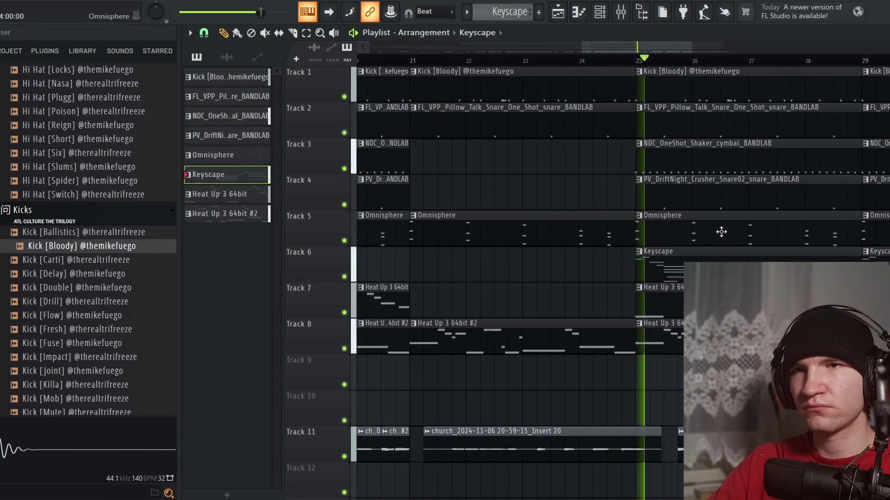
Step: Check the Pillow Talk snare's sampler settings and mixer track assignment, and close its window and the channel rack
click(569, 125)
click(601, 13)
drag(316, 87, 441, 88)
click(313, 140)
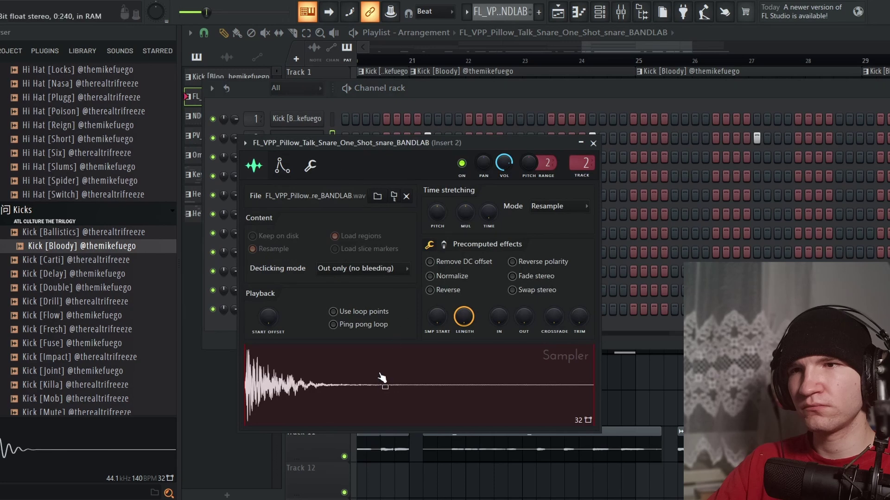
click(592, 142)
drag(731, 93, 589, 120)
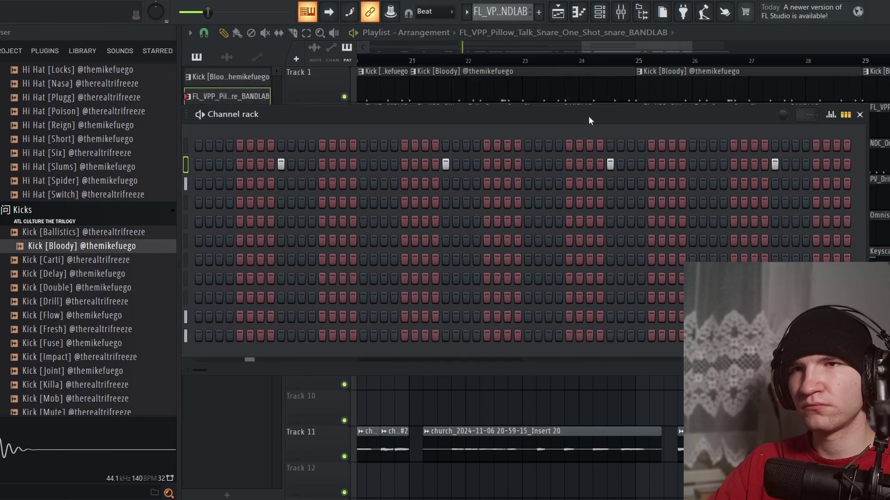
click(860, 115)
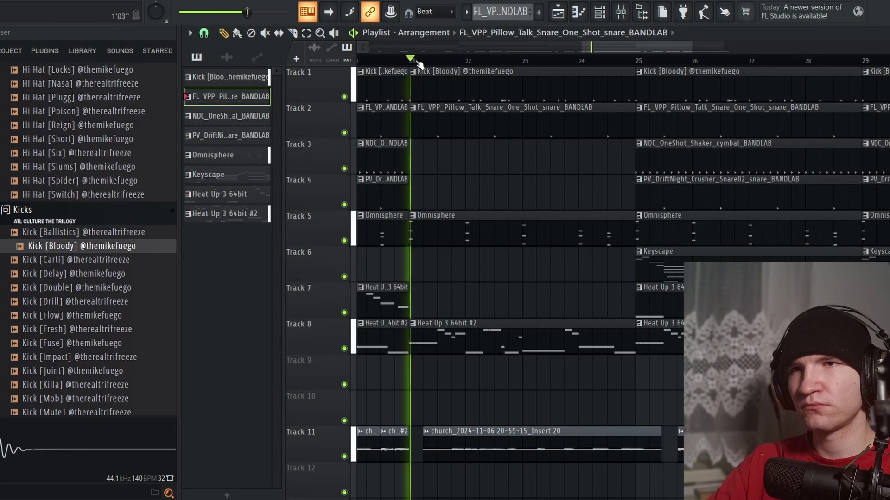
Step: Open the full effect plugin list for slot 6 of the Pillow Talk snare's mixer track, Insert 2
click(621, 13)
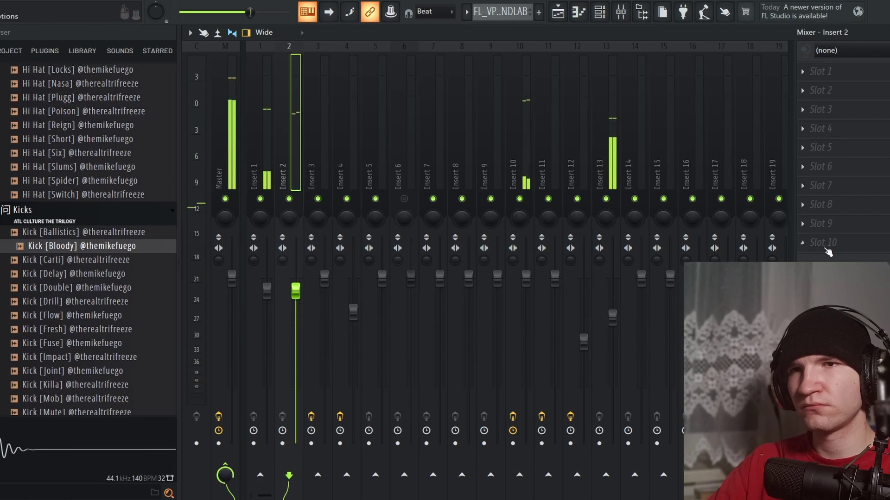
click(820, 167)
mouse_move(811, 181)
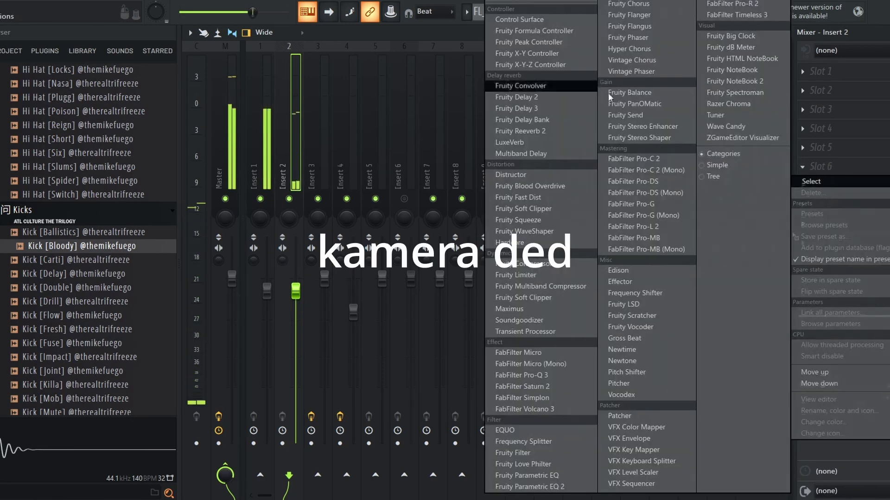
click(533, 6)
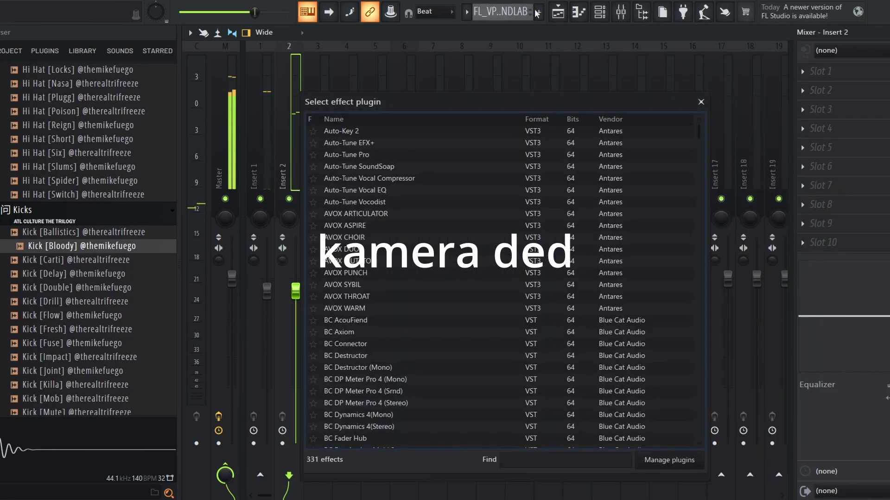
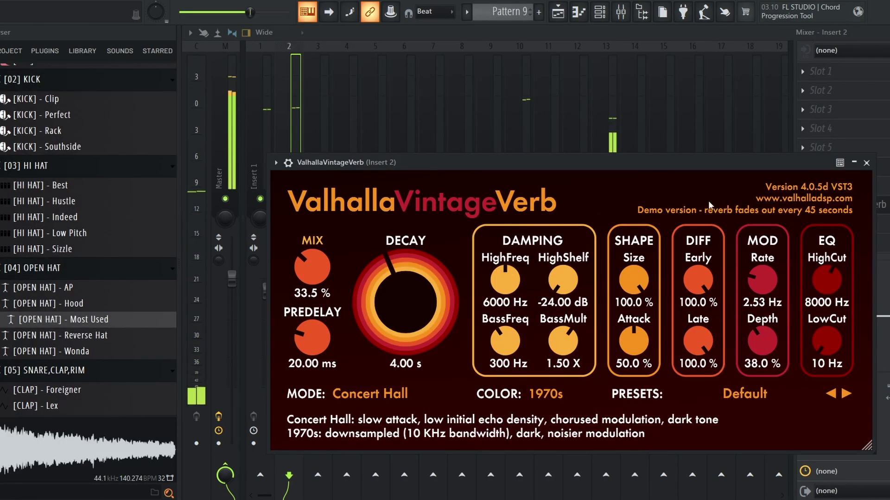
Step: Set ValhallaVintageVerb on Insert 2 to 0.00 ms predelay and a 16.0 % mix, and close it
drag(312, 338, 312, 348)
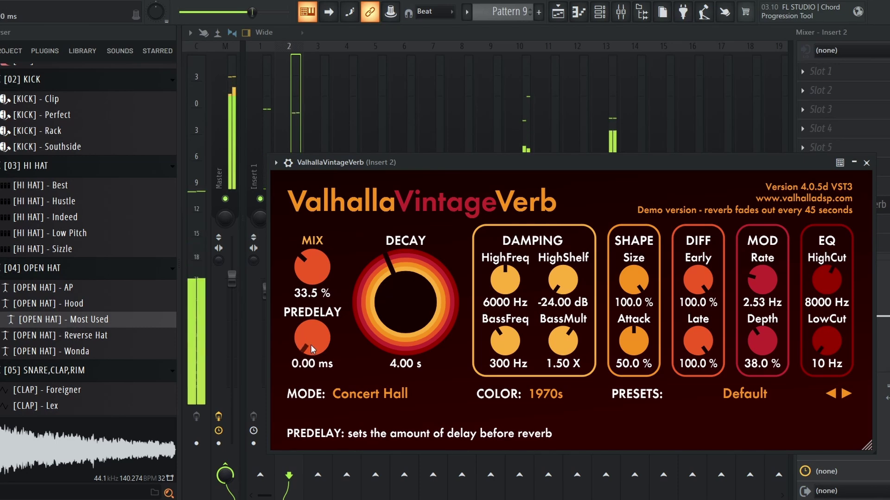
drag(316, 263, 318, 271)
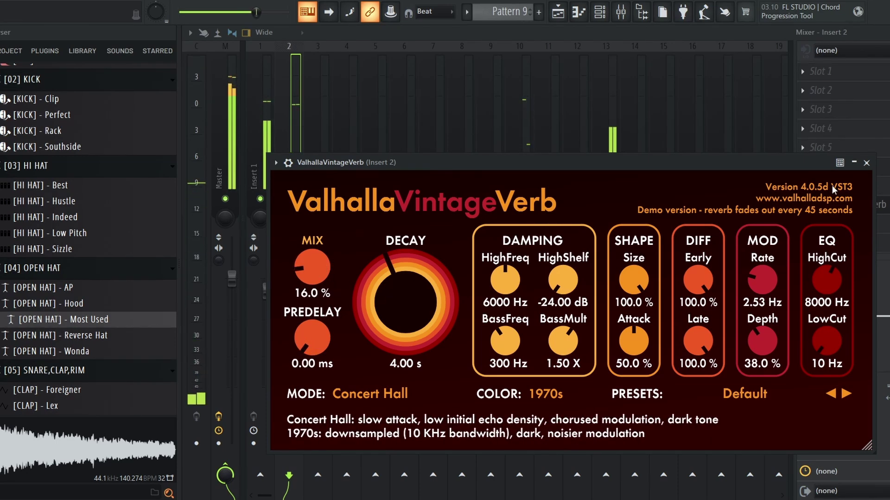
click(866, 163)
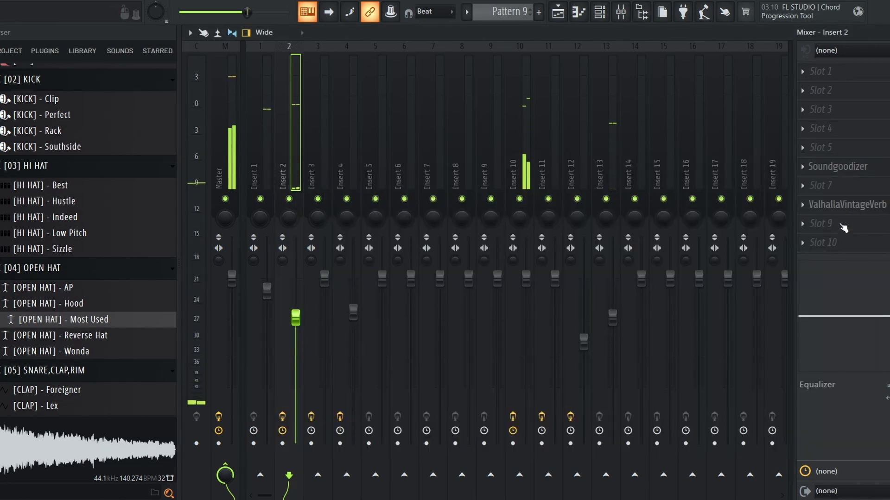
Step: Move ValhallaVintageVerb down to slot 9 on Insert 2 and load Fruity delay 2 into slot 8
click(844, 201)
click(528, 4)
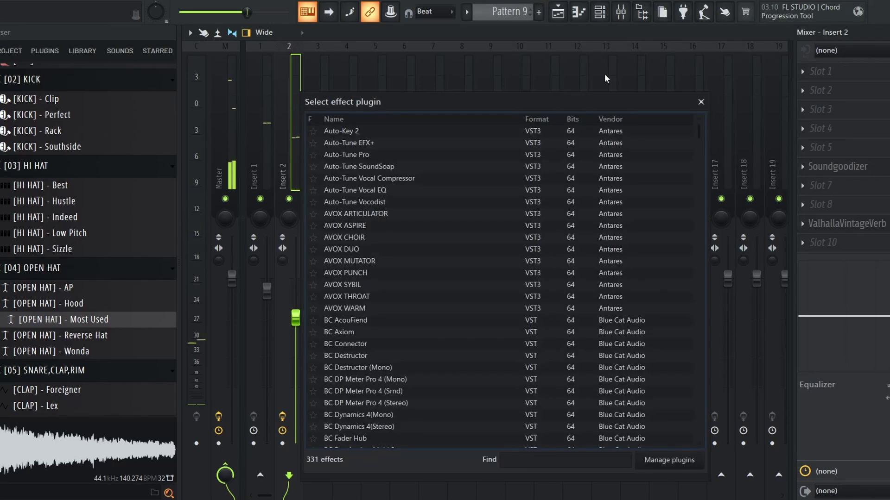
text(de)
double_click(366, 260)
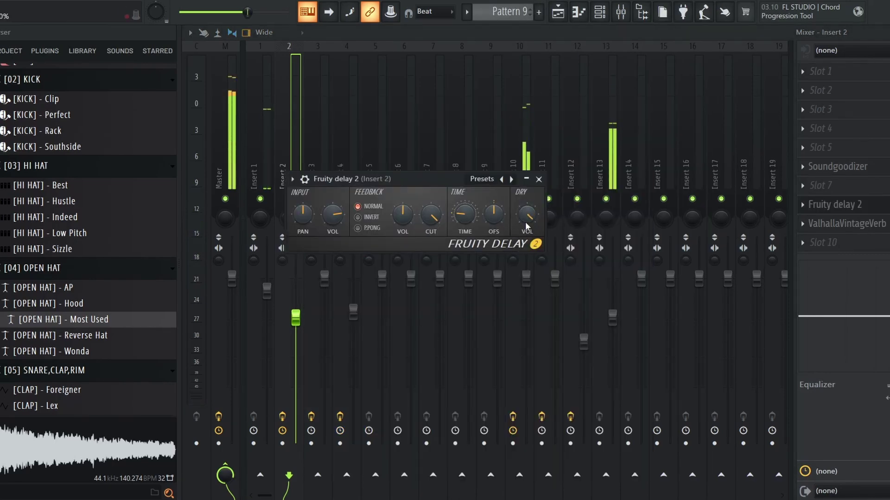
Step: Set Fruity delay 2 to ping-pong feedback with a lower input volume and higher time offset, and lower Insert 2's fader
click(363, 228)
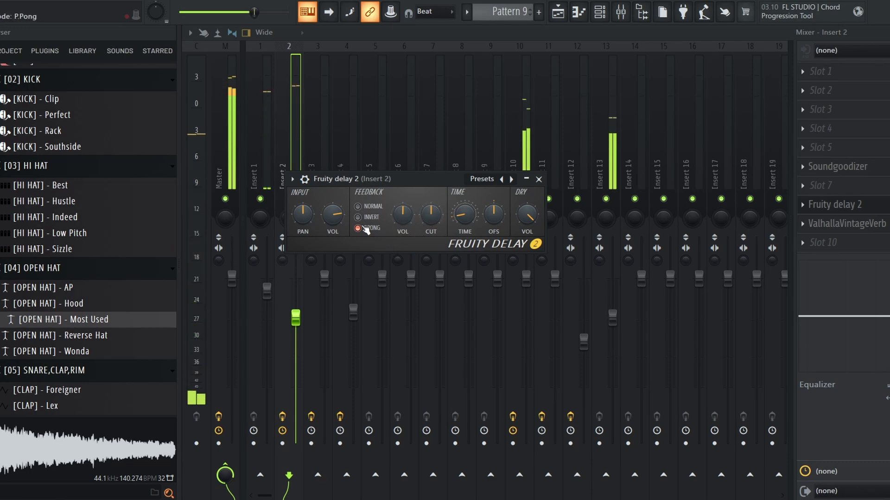
scroll(340, 223, down, 8)
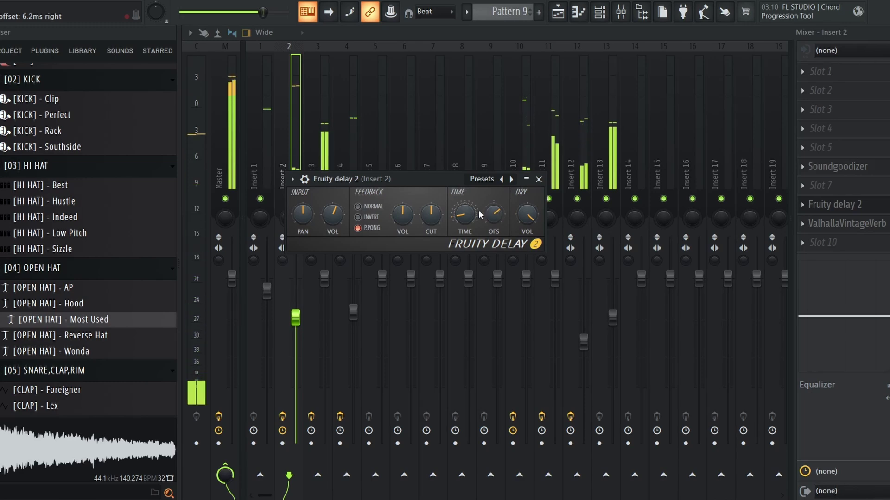
click(538, 178)
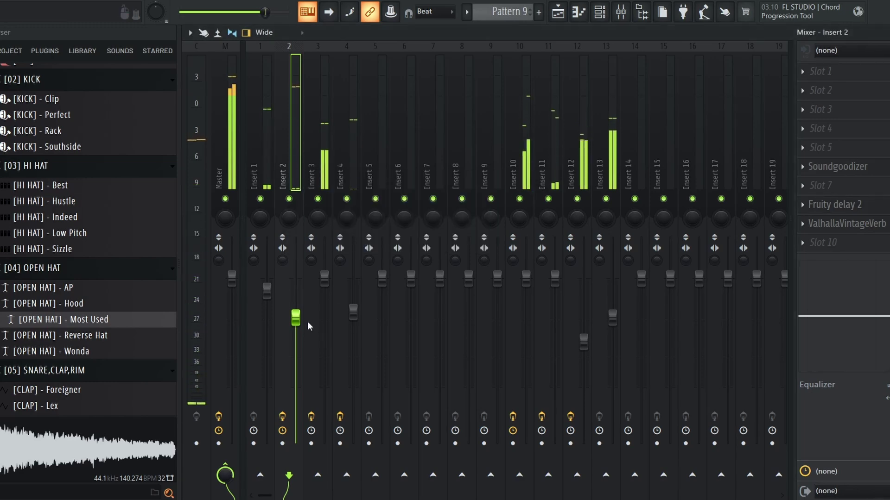
scroll(304, 325, down, 6)
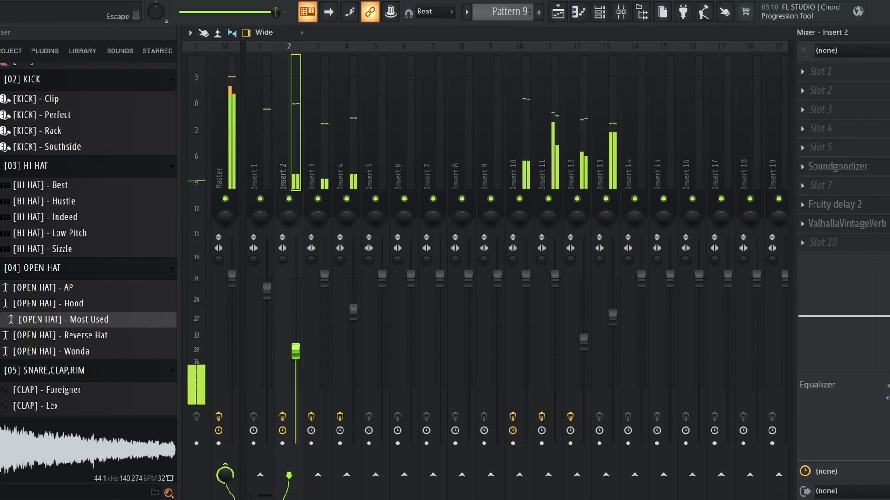
Step: Play the playlist from bar 25 and place the FRBECB sample on the first step of Pattern 9
key(F5)
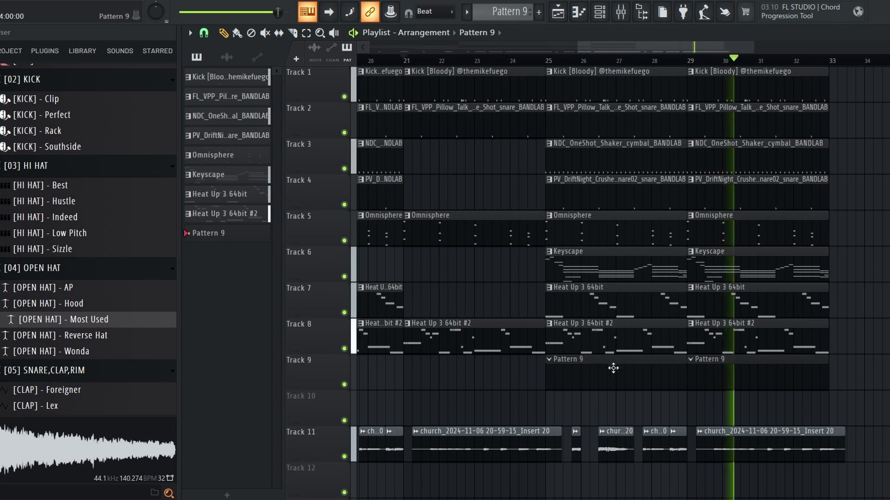
key(space)
key(space)
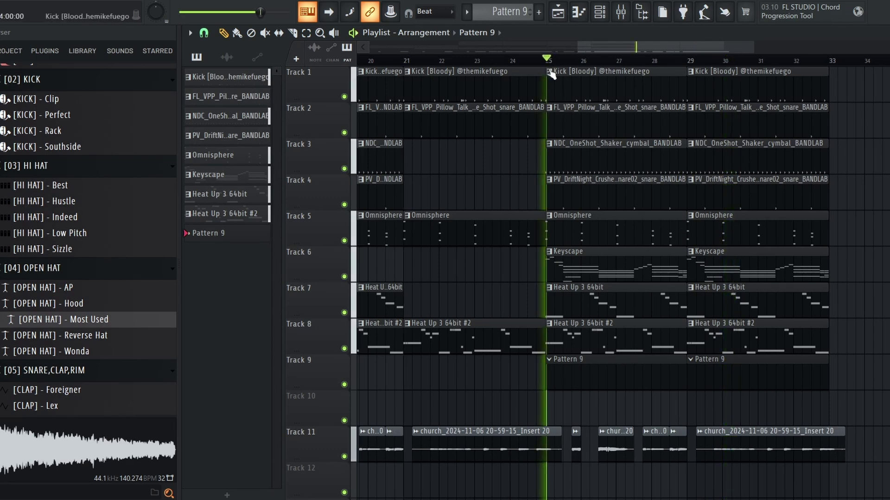
key(F6)
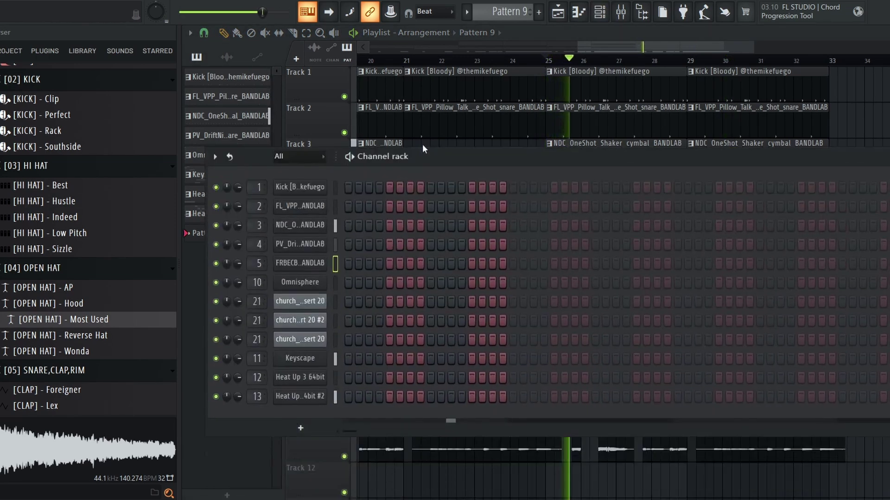
key(space)
click(346, 243)
key(space)
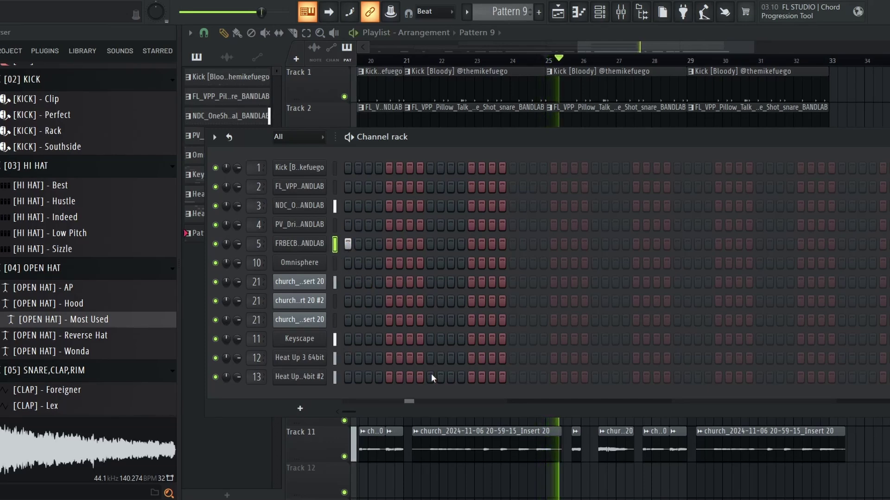
key(space)
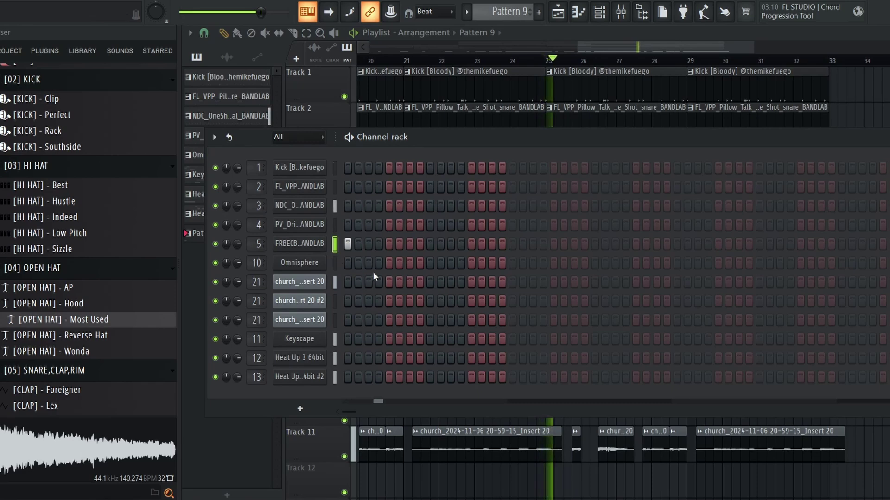
Step: Lower the fader of mixer Insert 5 and load ValhallaSupermassive into its slot 5
click(620, 11)
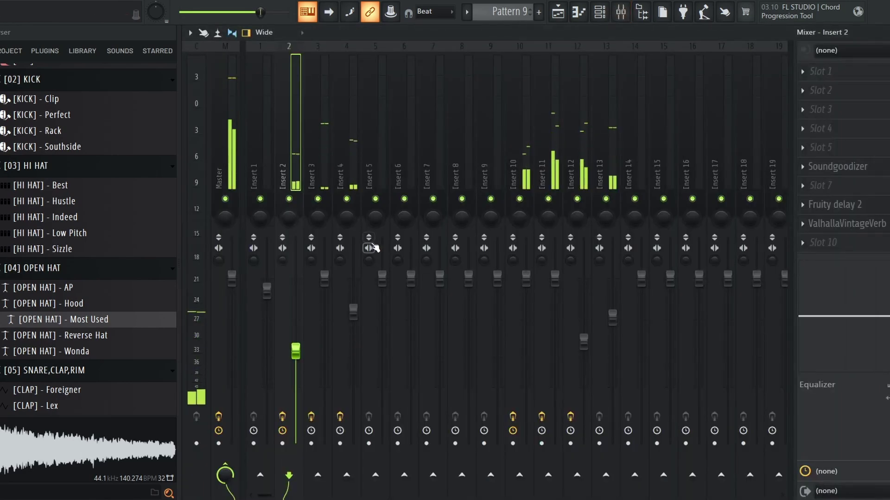
scroll(381, 315, down, 10)
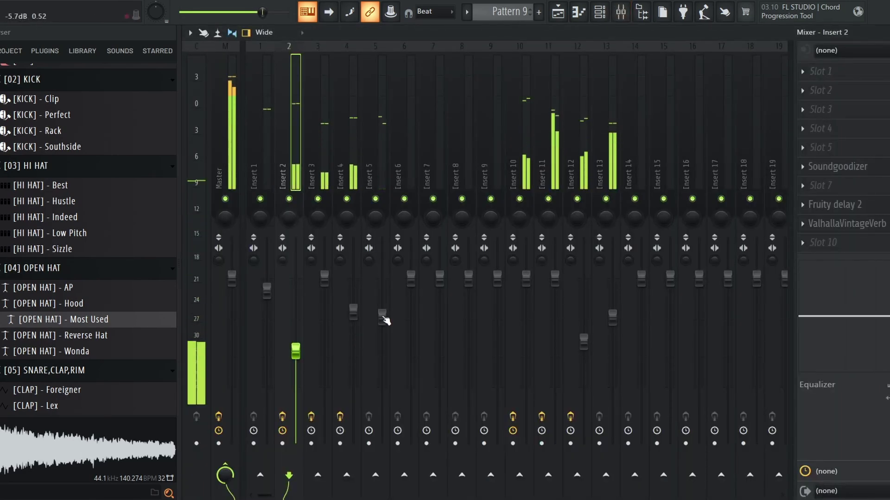
click(385, 163)
click(819, 148)
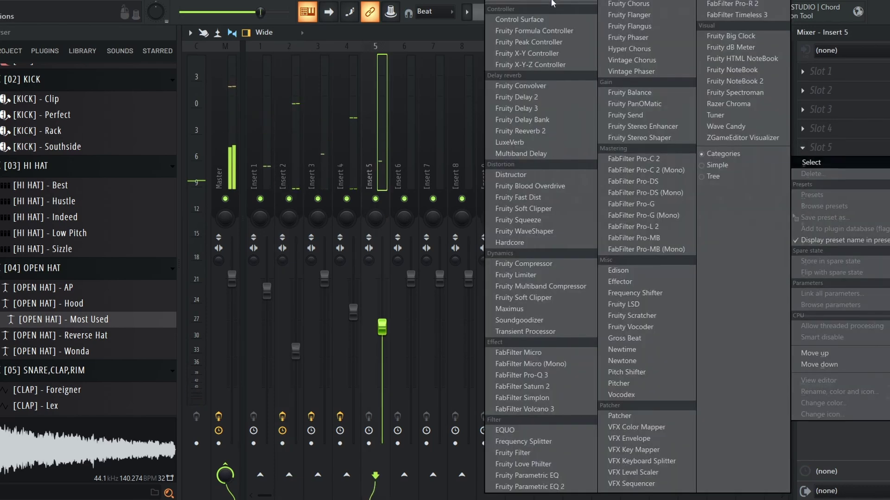
click(811, 162)
text(su)
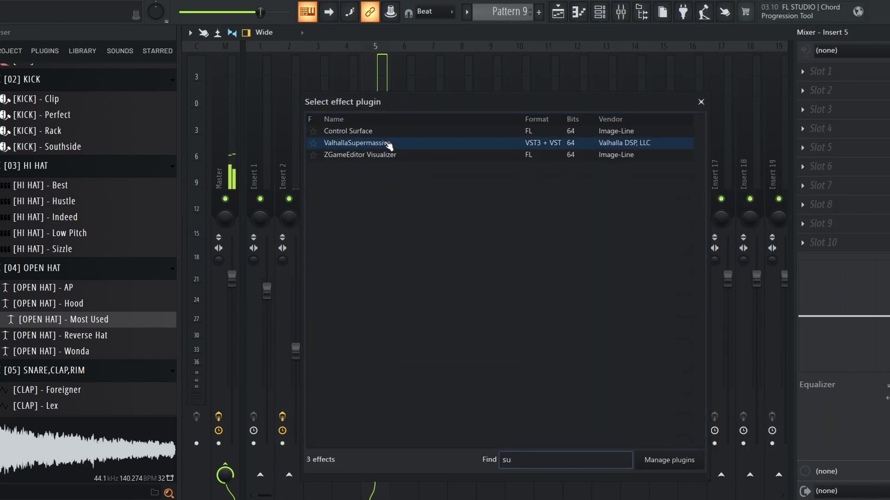
click(388, 144)
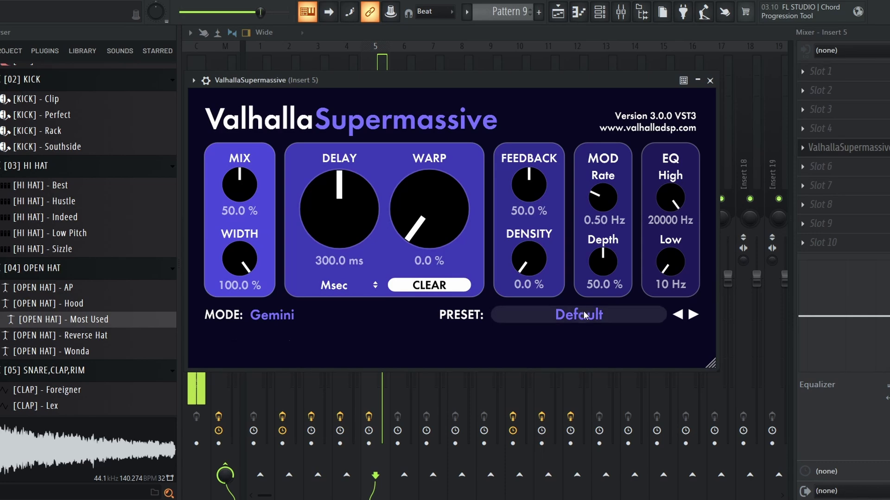
Step: Apply the DarkHorse preset from the SFX Nebulae group in ValhallaSupermassive and close the plugin
click(584, 315)
mouse_move(579, 255)
mouse_move(684, 229)
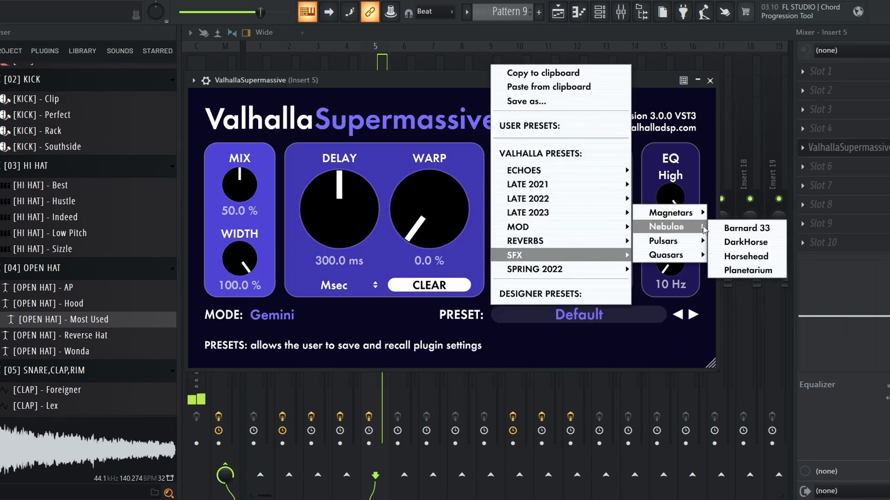
click(745, 242)
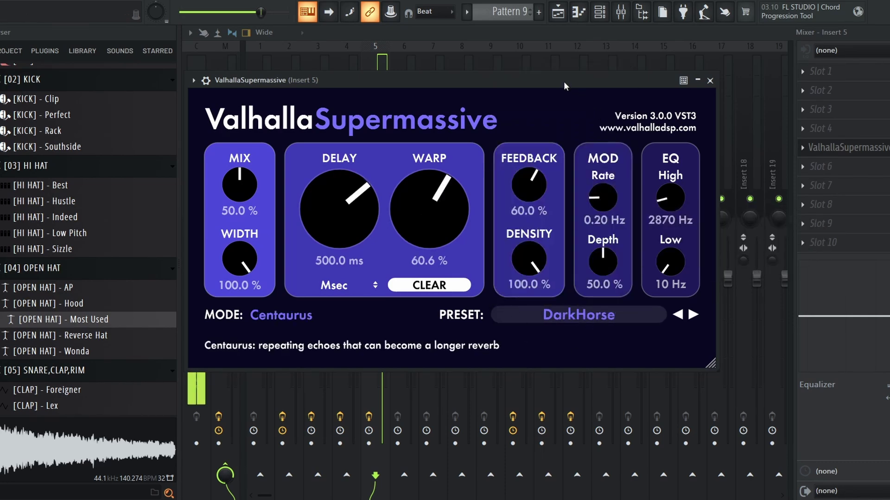
click(710, 80)
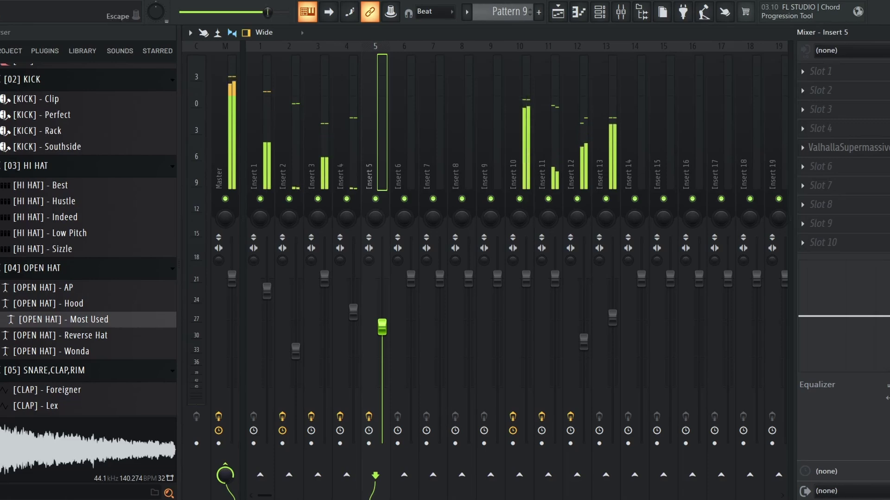
Step: Add FRBECB hits on steps 25, 29 and 33 of Pattern 9 and close the channel rack
key(F9)
key(space)
key(space)
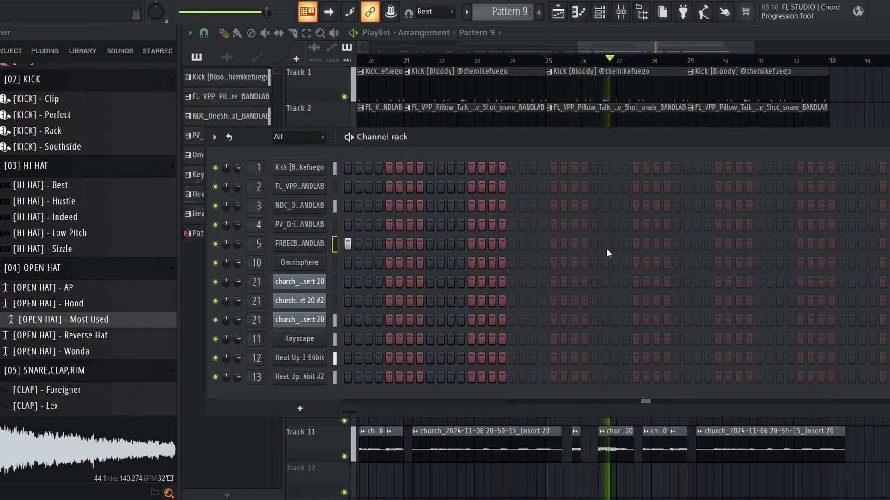
click(595, 244)
click(677, 244)
click(636, 244)
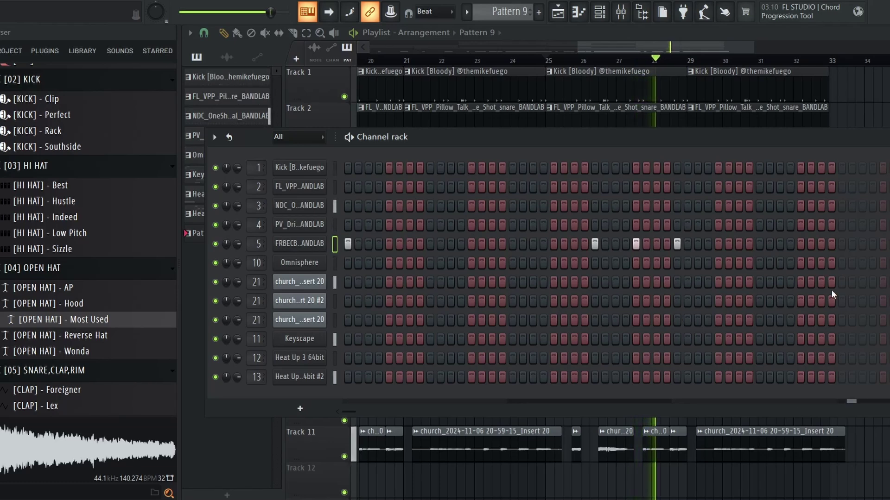
drag(739, 140, 564, 161)
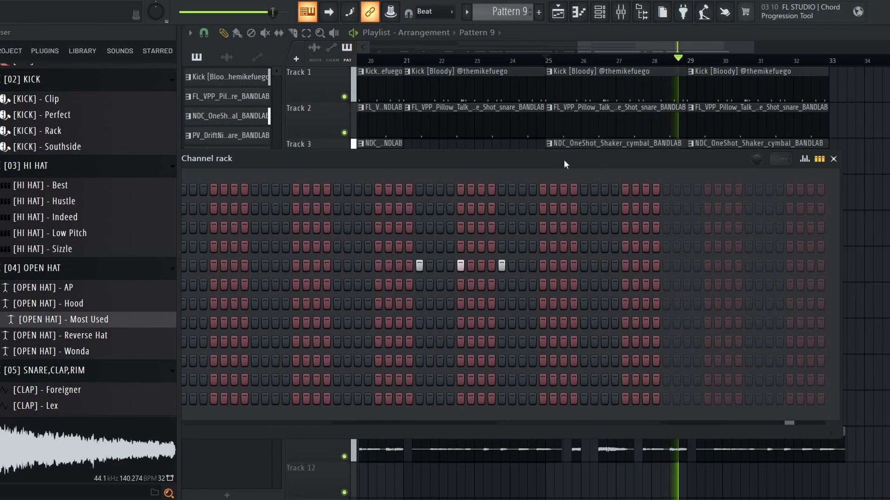
click(835, 161)
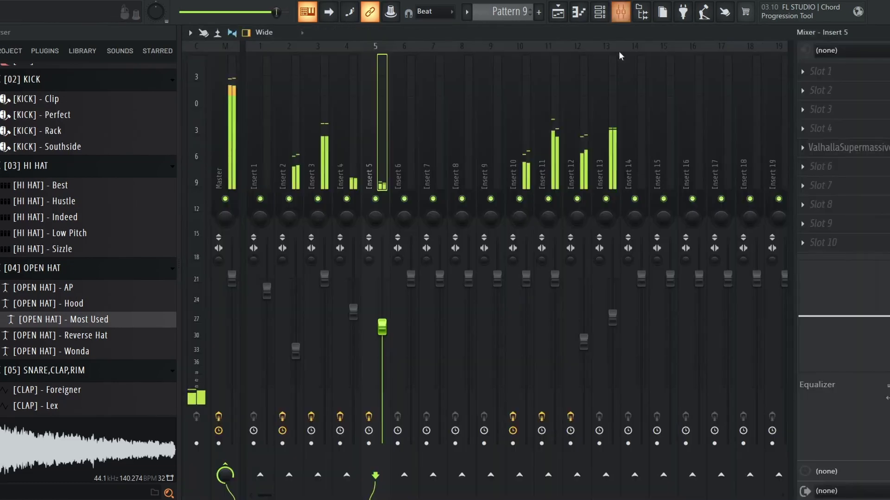
Step: Raise mixer Insert 5's fader and move ValhallaSupermassive to its slot 7
click(620, 12)
scroll(383, 337, up, 5)
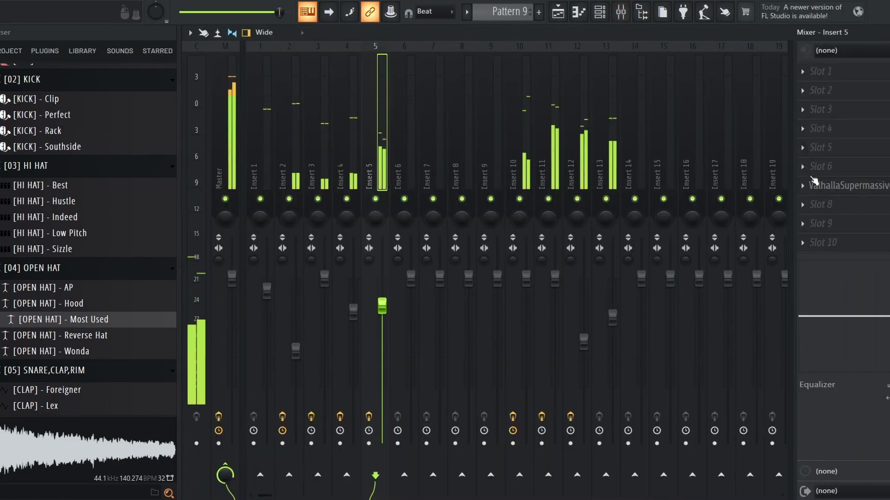
Step: Load FabFilter Pro-Q 3 into slot 2 of Insert 5
click(820, 91)
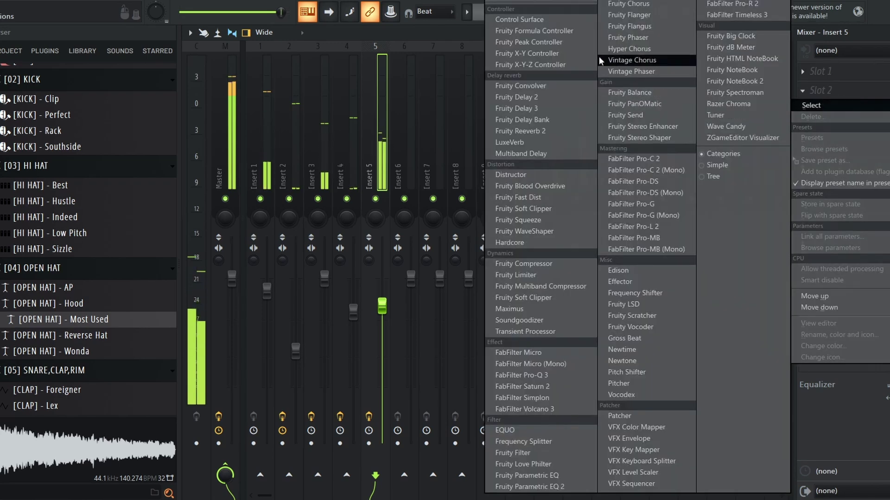
click(554, 2)
text(q)
double_click(332, 309)
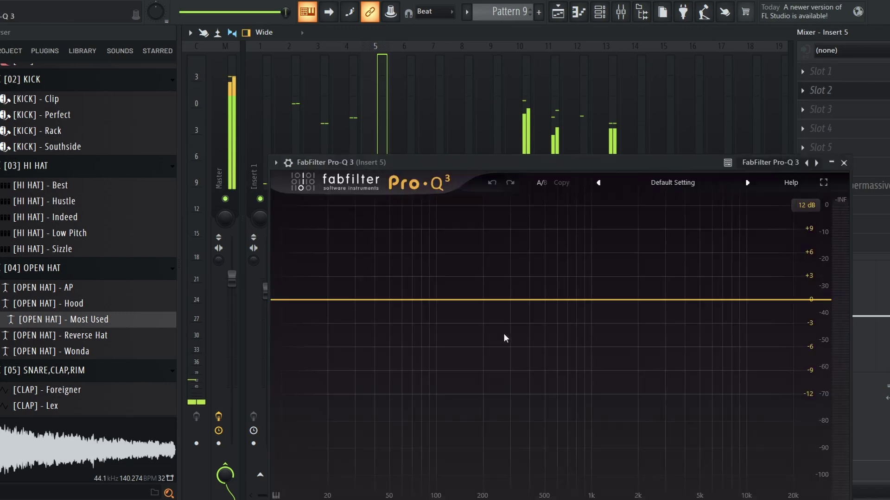
drag(650, 300, 651, 324)
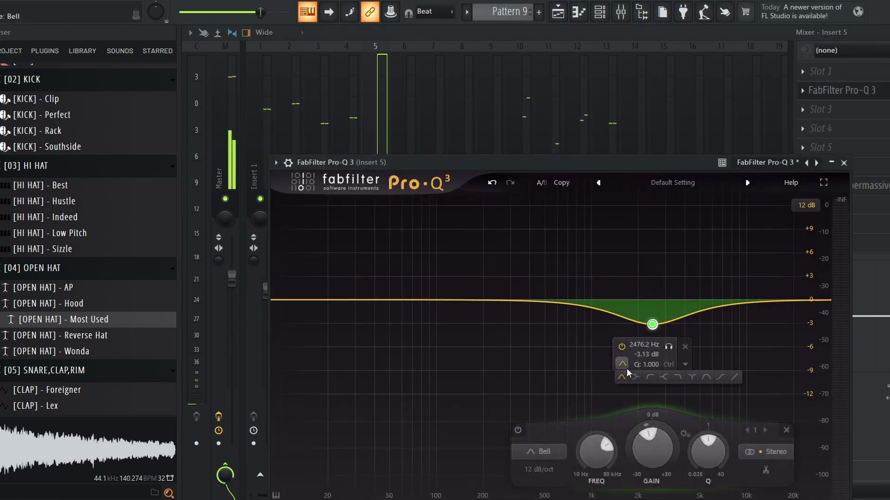
click(677, 377)
scroll(654, 307, up, 2)
drag(654, 306, 691, 313)
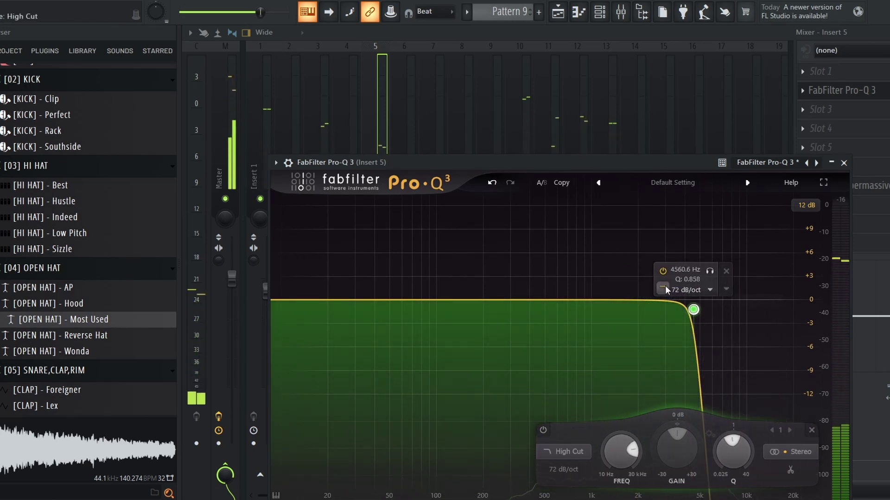
click(666, 287)
click(694, 301)
drag(692, 314, 582, 303)
click(566, 302)
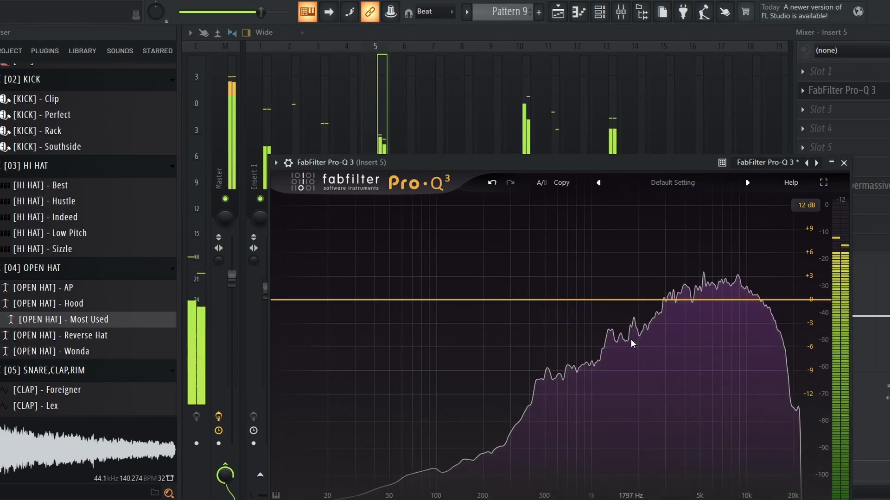
Step: Apply the Phone preset in Insert 5's Pro-Q 3, move its high cut to about 6880 Hz and close the plugin
click(661, 183)
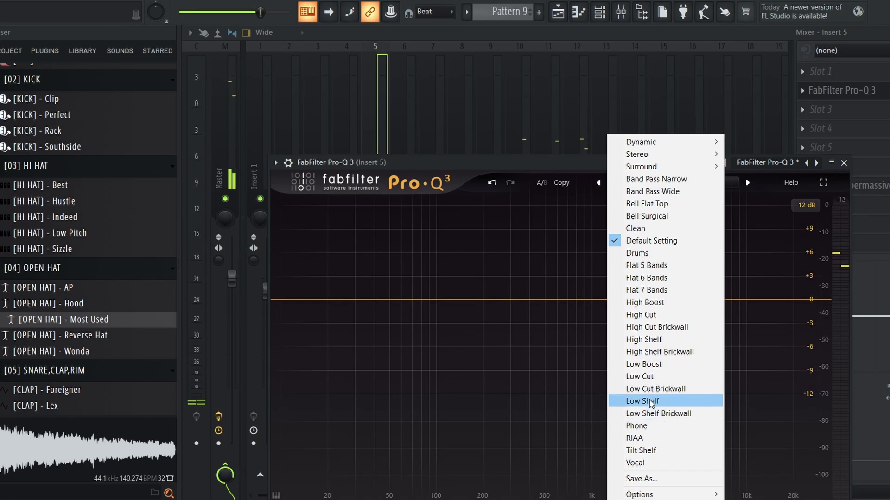
click(637, 426)
drag(677, 319, 721, 322)
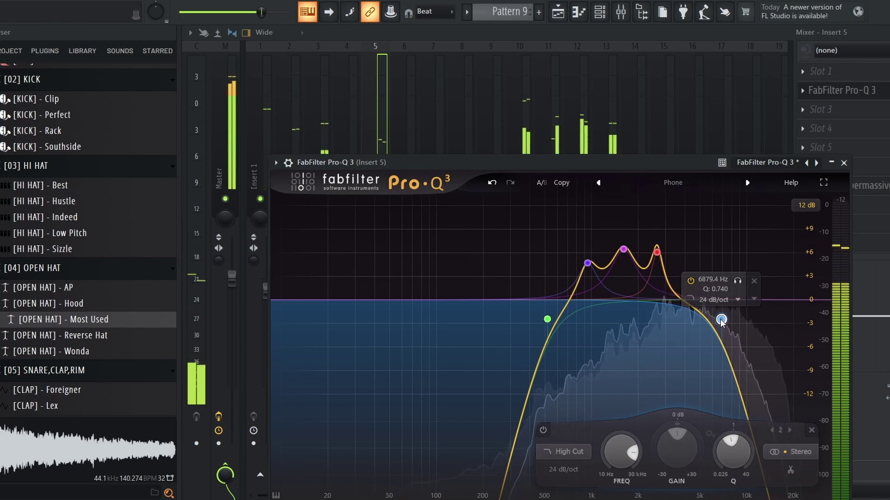
click(843, 164)
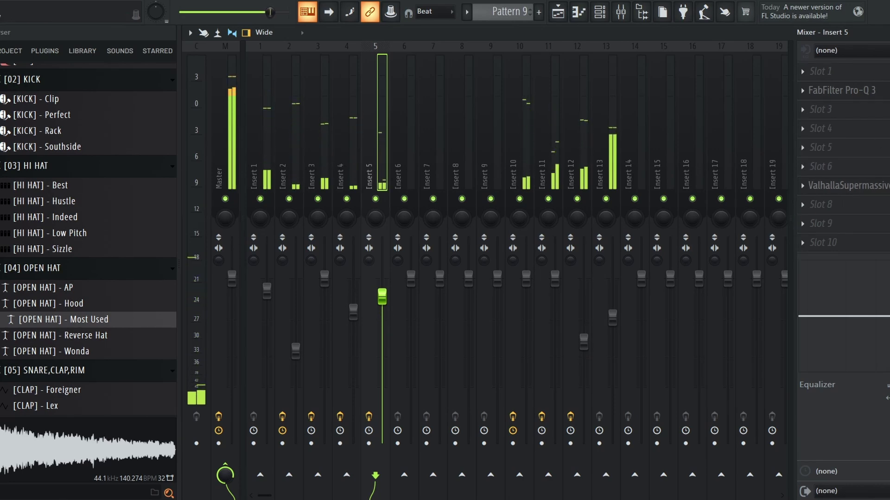
click(843, 186)
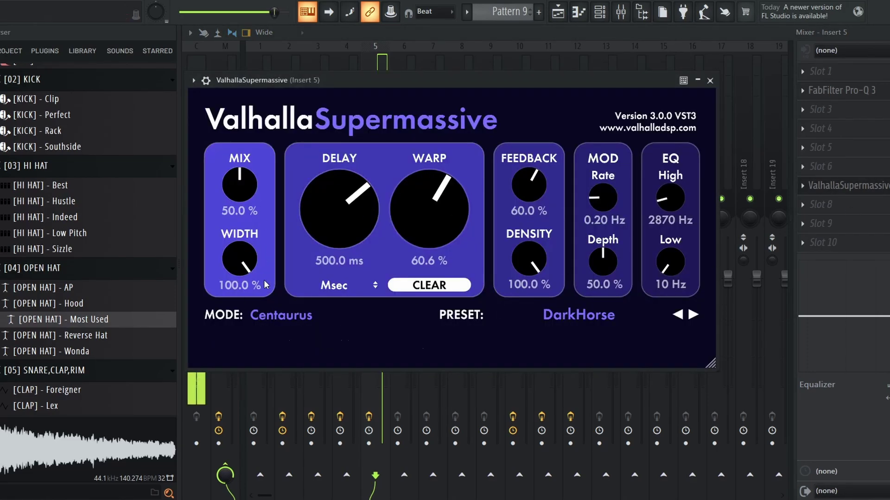
click(710, 81)
Step: Play the song arrangement in the playlist from bar 1
key(F5)
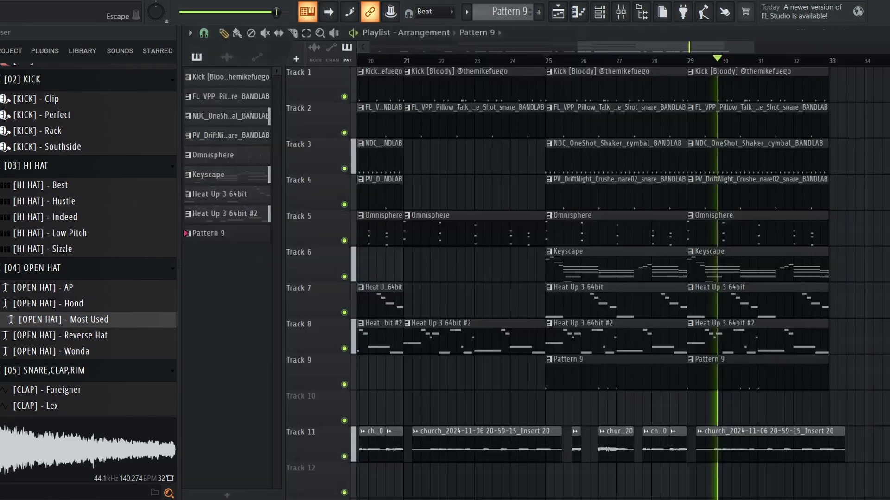
scroll(666, 318, down, 2)
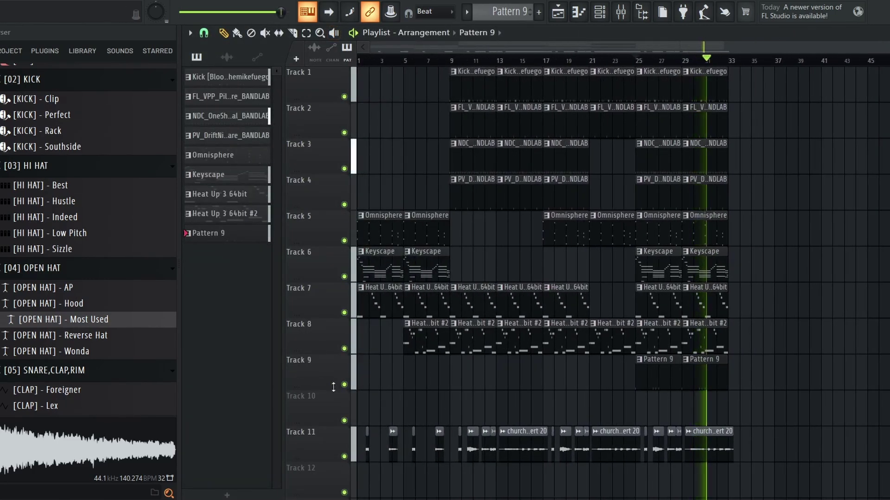
scroll(331, 375, up, 2)
scroll(331, 375, down, 1)
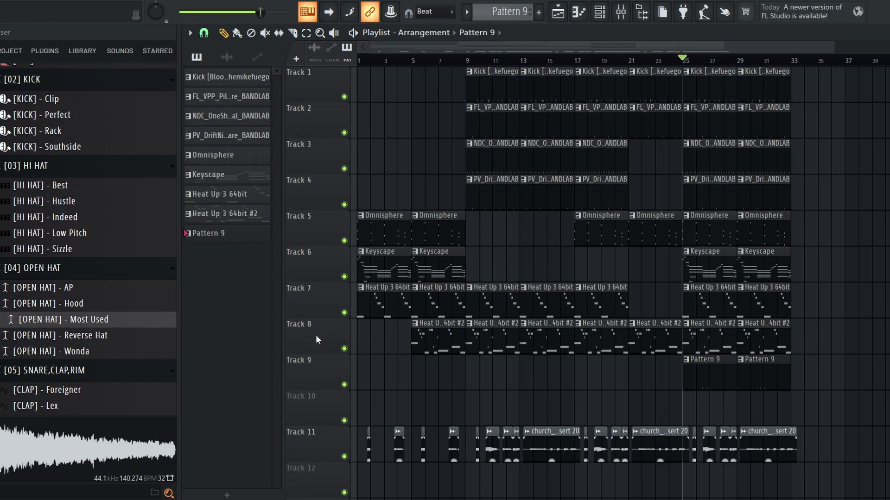
scroll(412, 63, up, 2)
drag(390, 69, 325, 72)
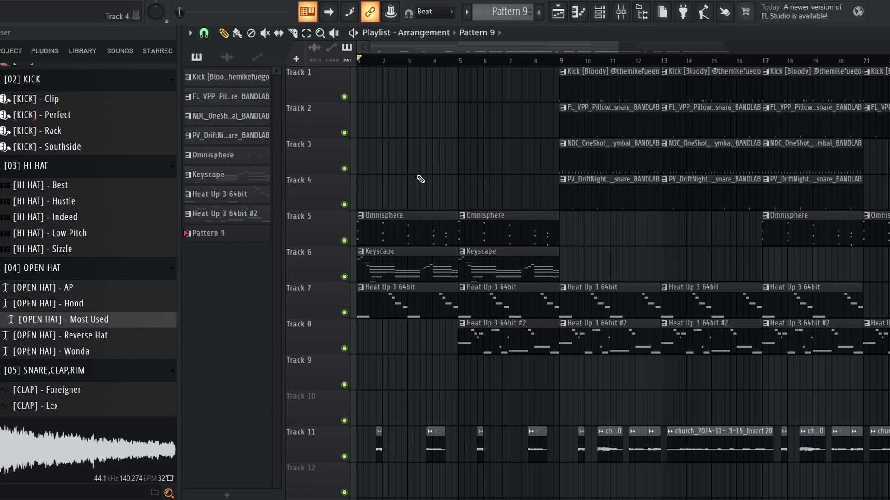
key(space)
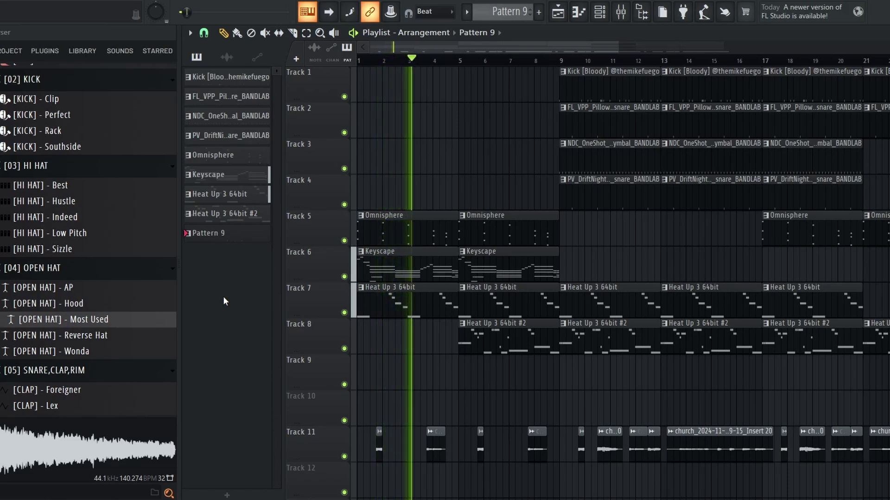
Step: Load FabFilter Pro-Q 3 into slot 3 of mixer Insert 11
key(F9)
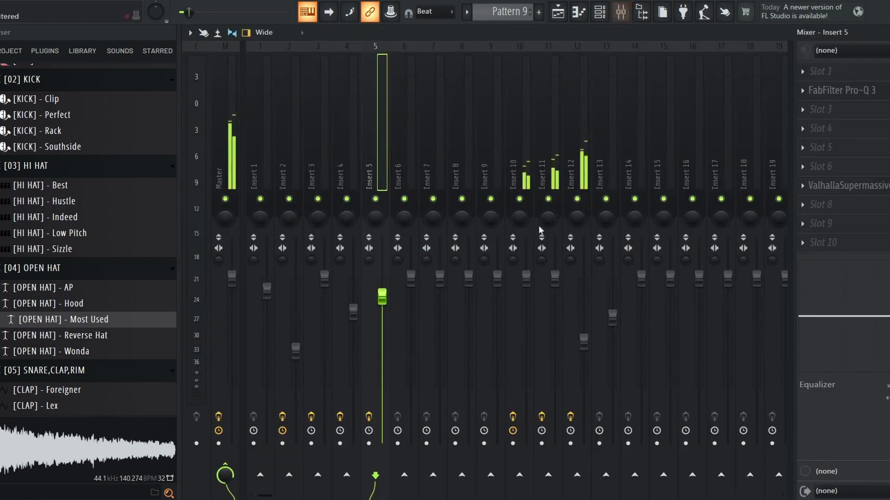
click(558, 186)
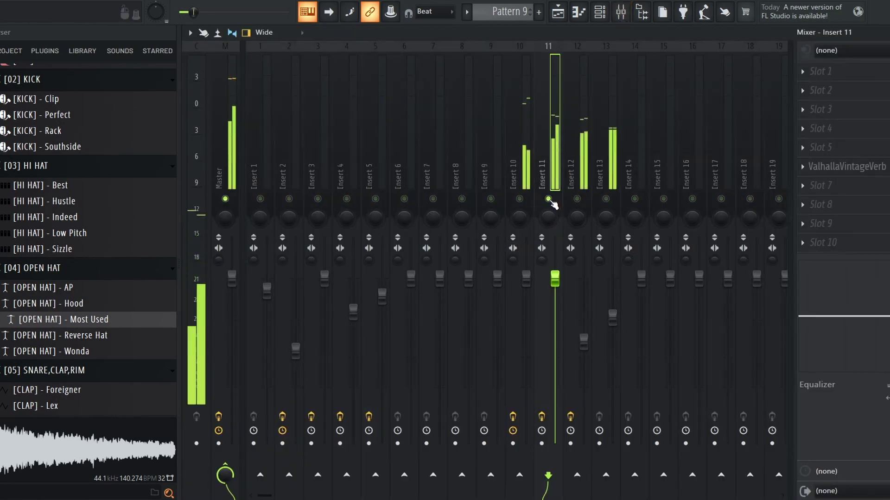
click(825, 117)
mouse_move(811, 124)
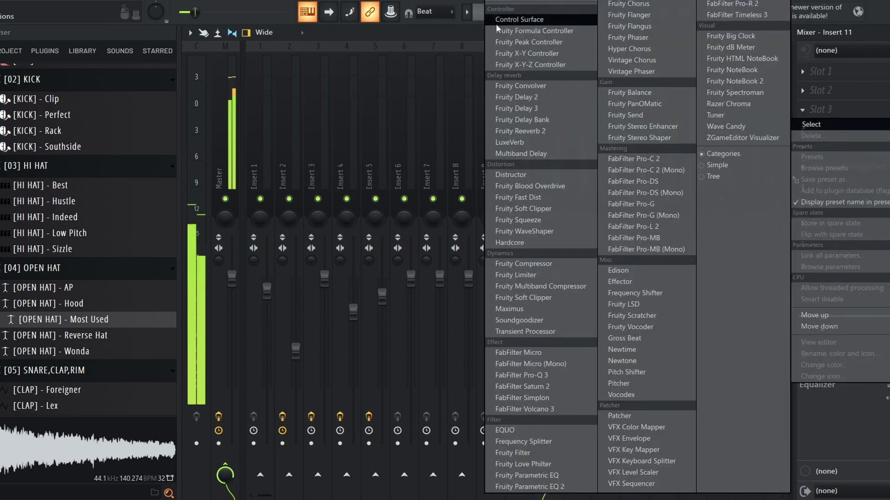
click(513, 3)
text(q)
double_click(373, 309)
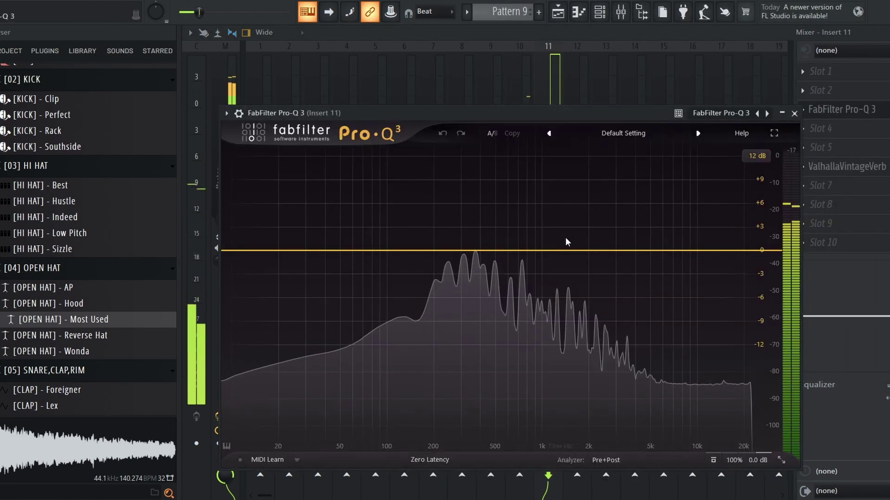
Step: Add a 72 dB/oct high cut at about 1355 Hz in Insert 11's Pro-Q 3 and close the plugin
drag(675, 250, 674, 264)
click(646, 306)
click(699, 318)
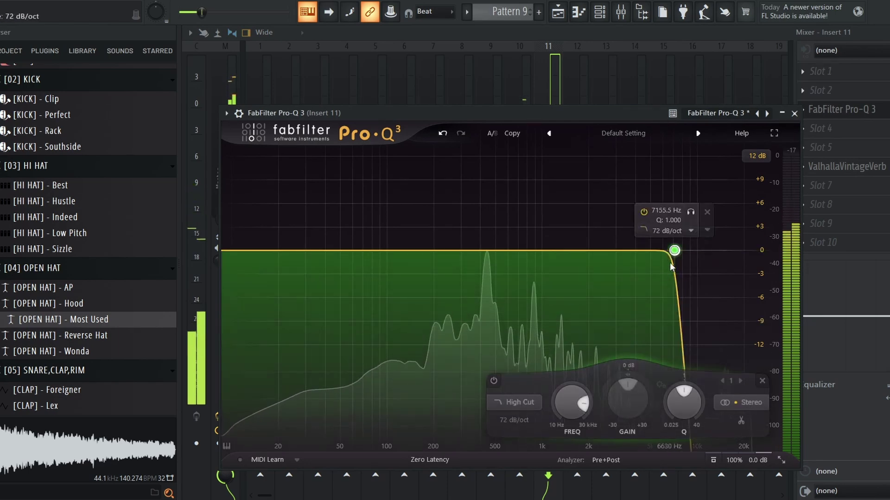
drag(673, 253, 563, 273)
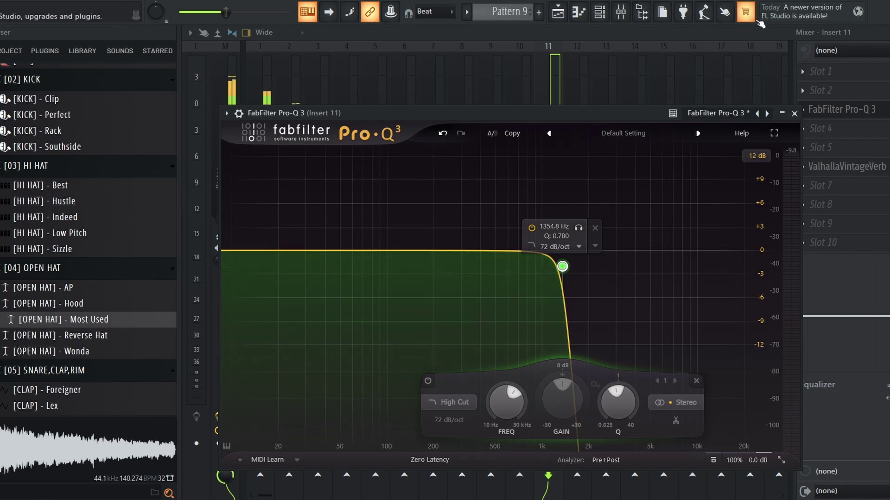
click(863, 107)
key(F5)
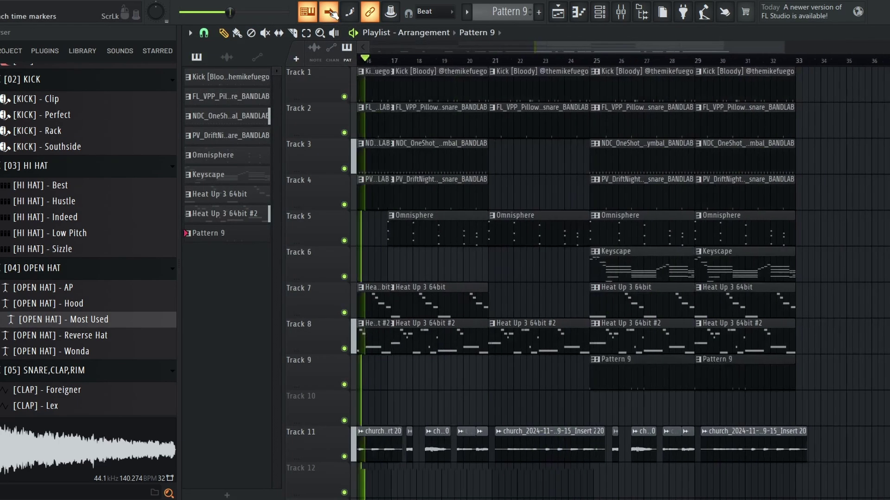
drag(612, 51, 560, 52)
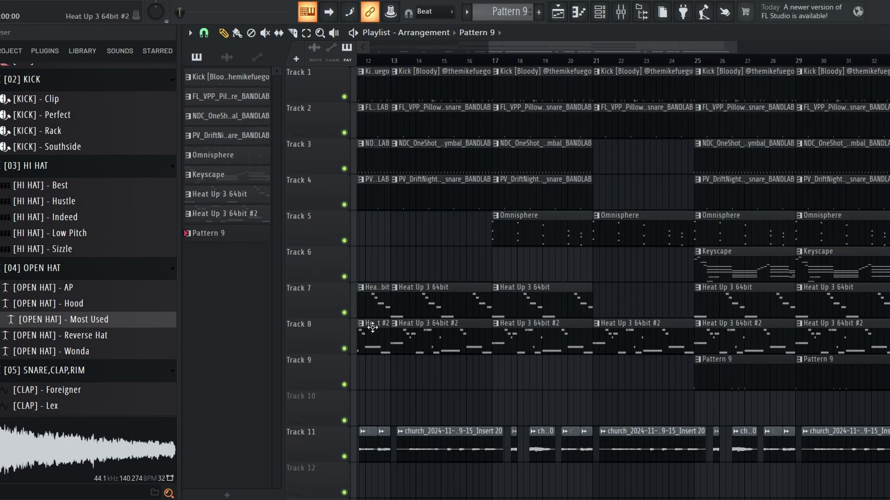
mouse_move(126, 499)
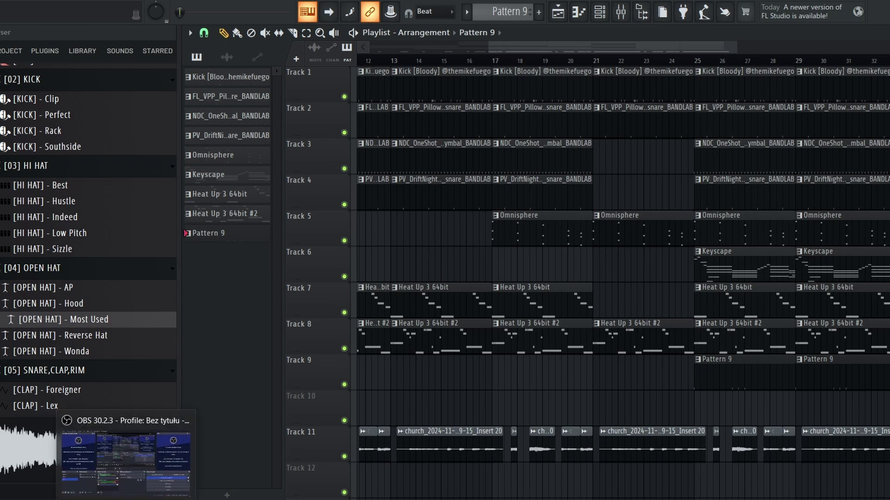